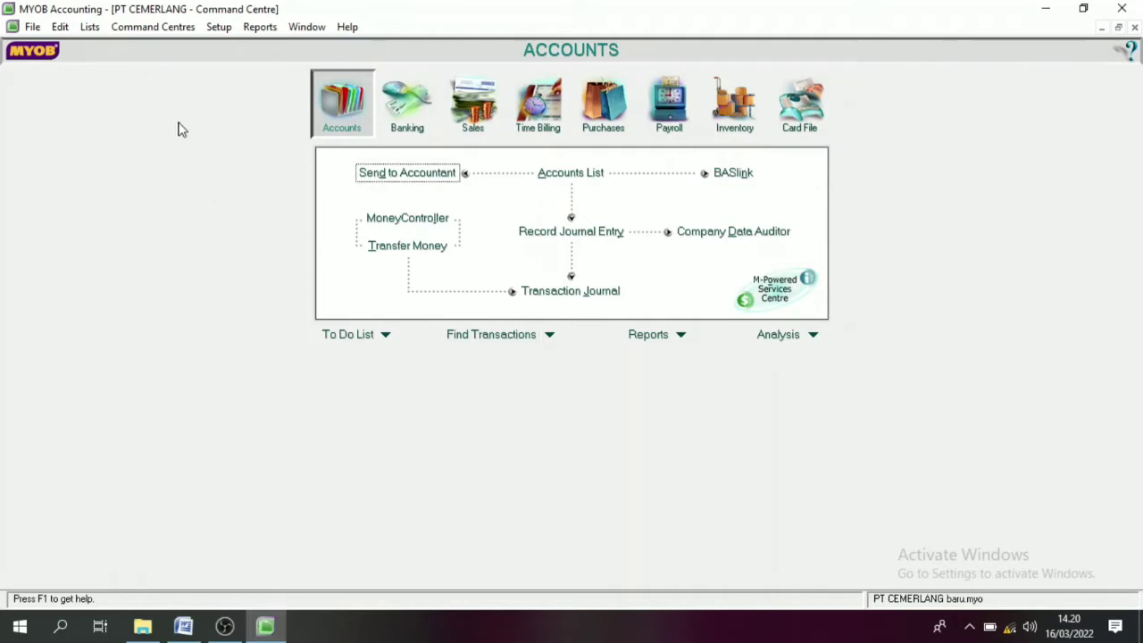
# - Switch to the PT. CEMERLANG 2011 Word document and review its customer, supplier, receivables, payables and merchandise inventory lists
pyautogui.click(185, 628)
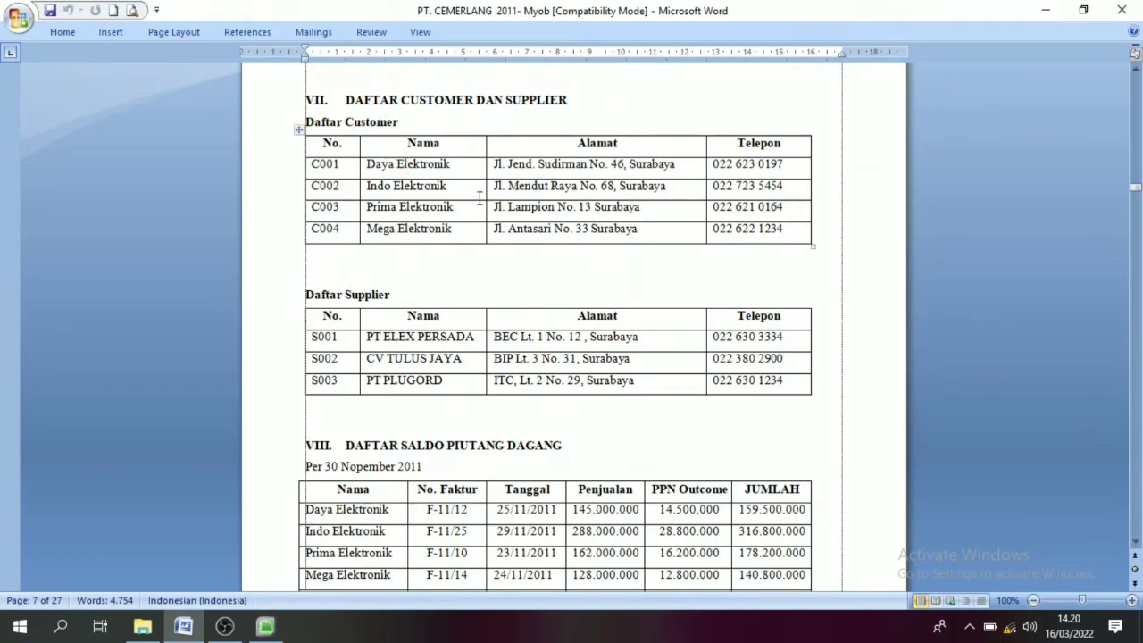
pyautogui.click(399, 335)
pyautogui.click(1135, 541)
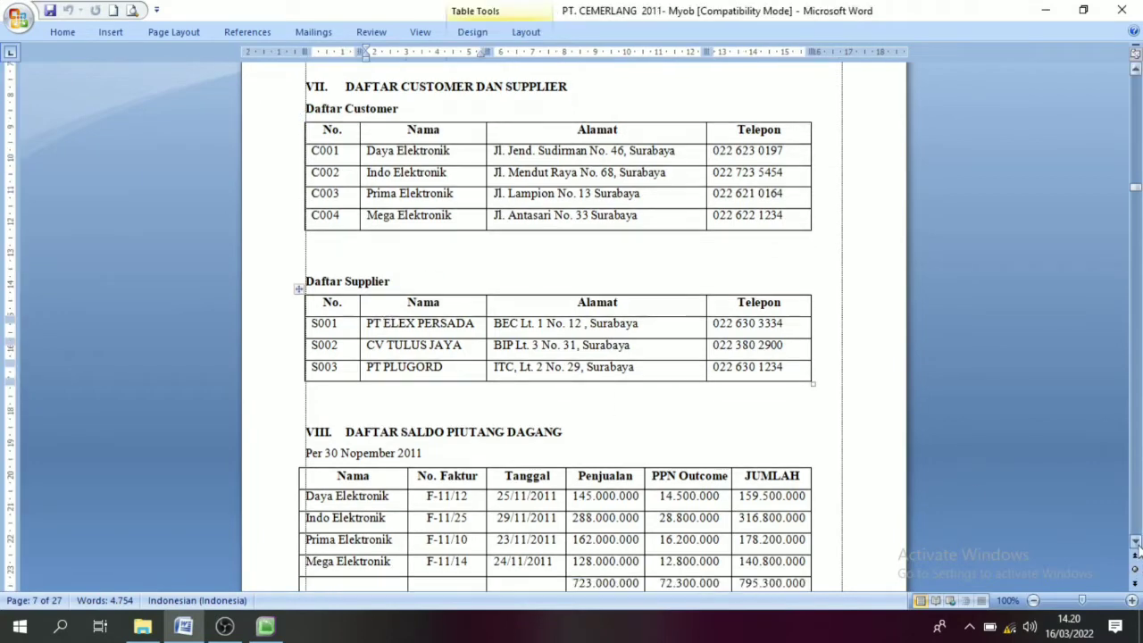
pyautogui.click(1134, 541)
pyautogui.scroll(-5, 531, 172)
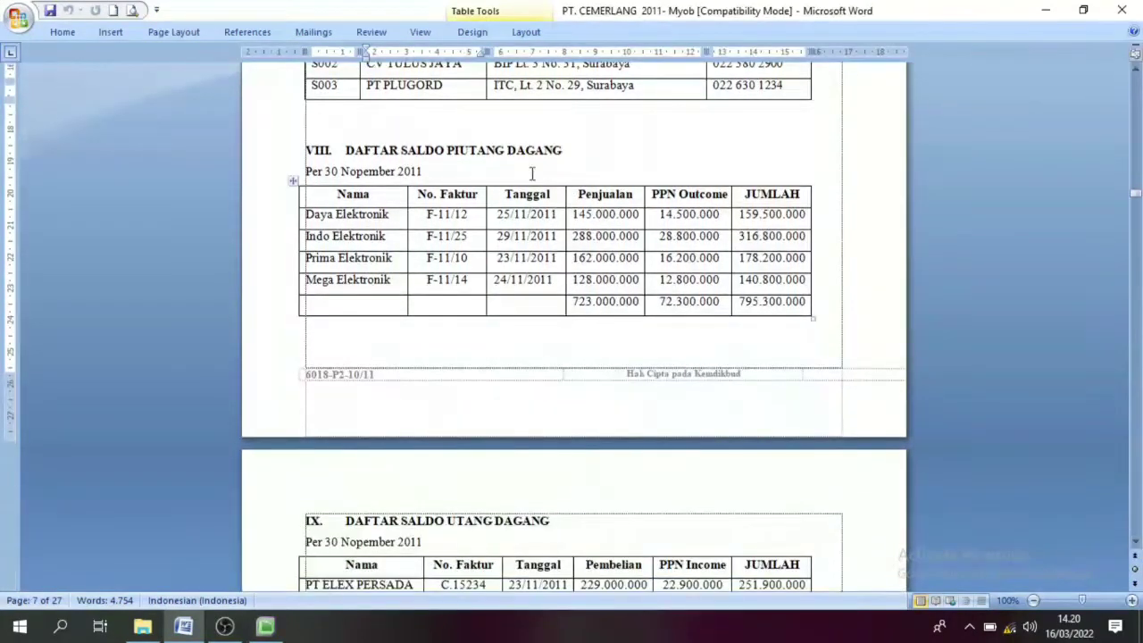
pyautogui.click(1134, 543)
pyautogui.click(1135, 545)
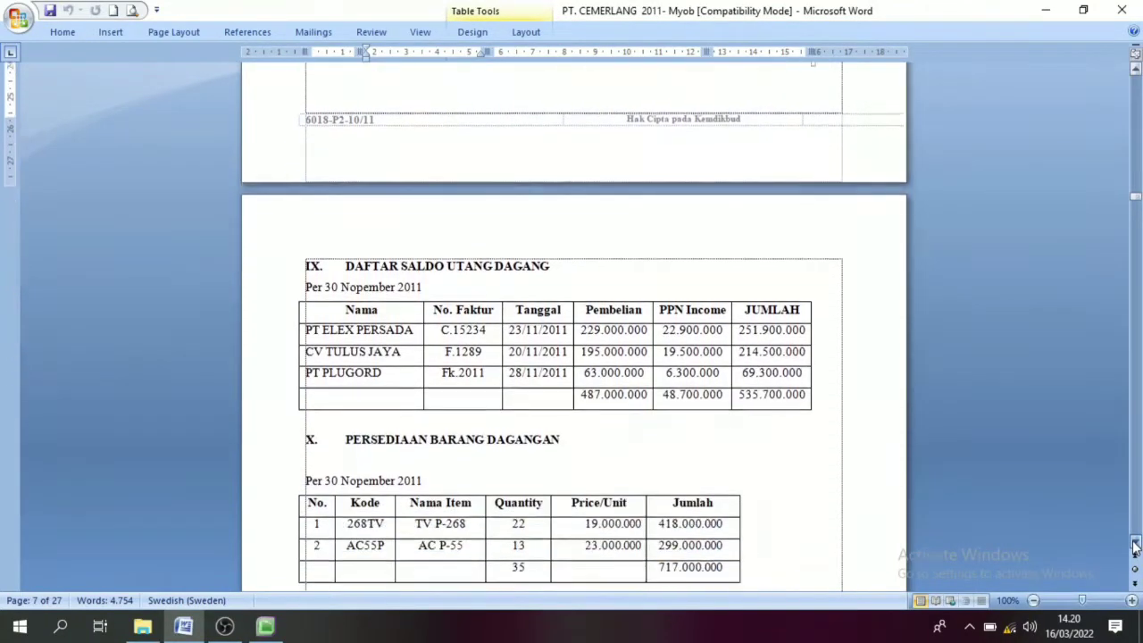
pyautogui.click(1135, 545)
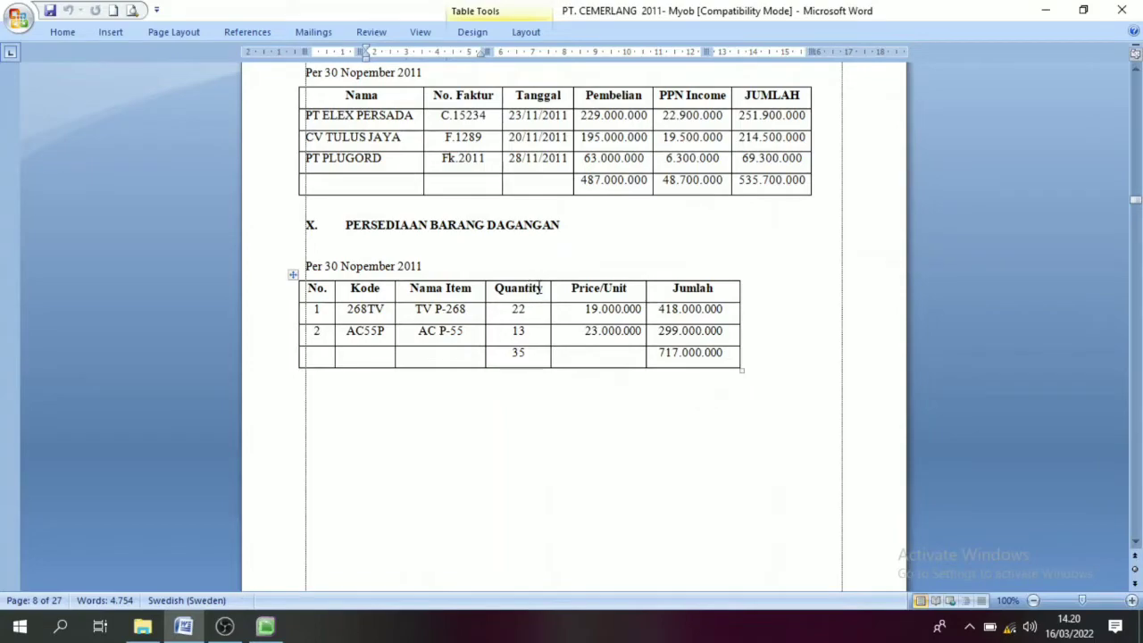
pyautogui.click(268, 624)
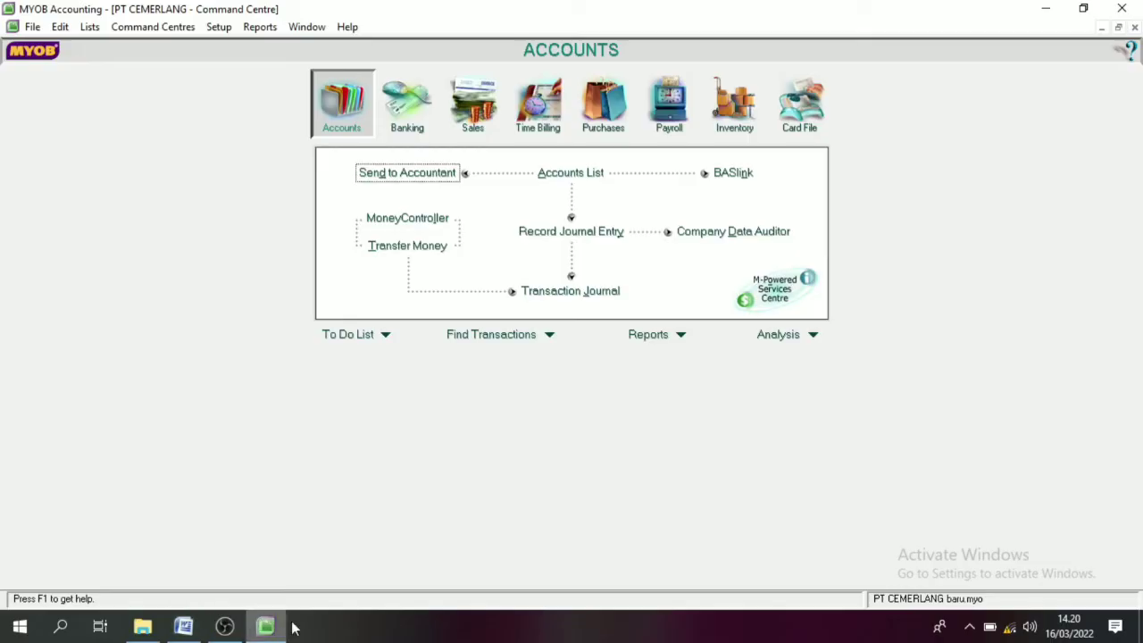
# - Locate Dokumen Transaksi No 1, the cash payment voucher BKK12-1, in the Word document
pyautogui.click(192, 628)
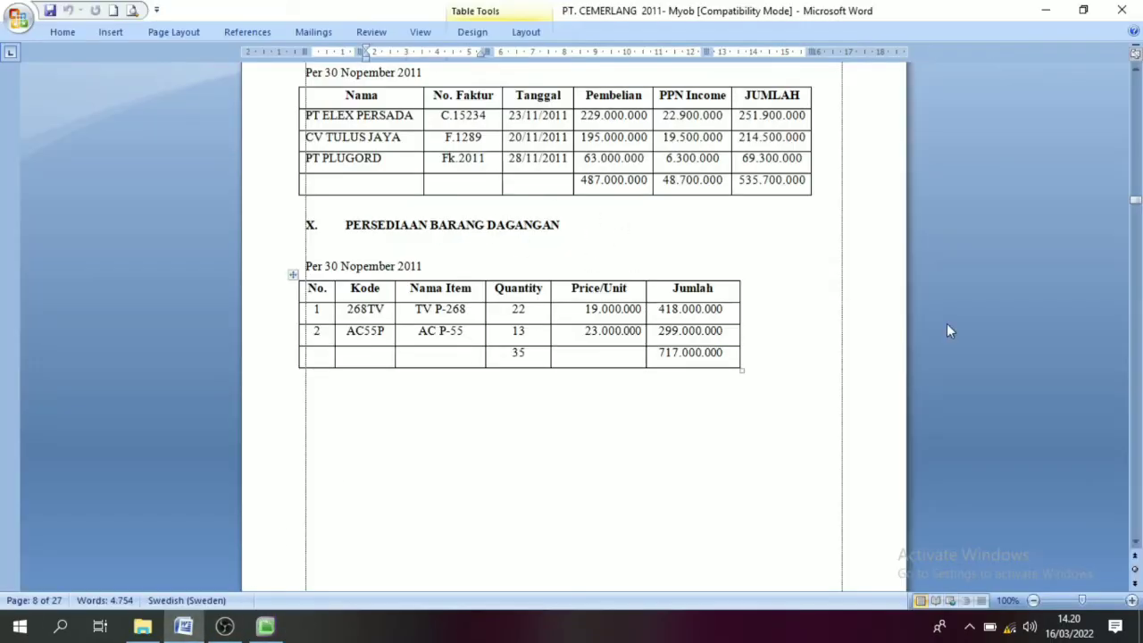
pyautogui.click(1135, 69)
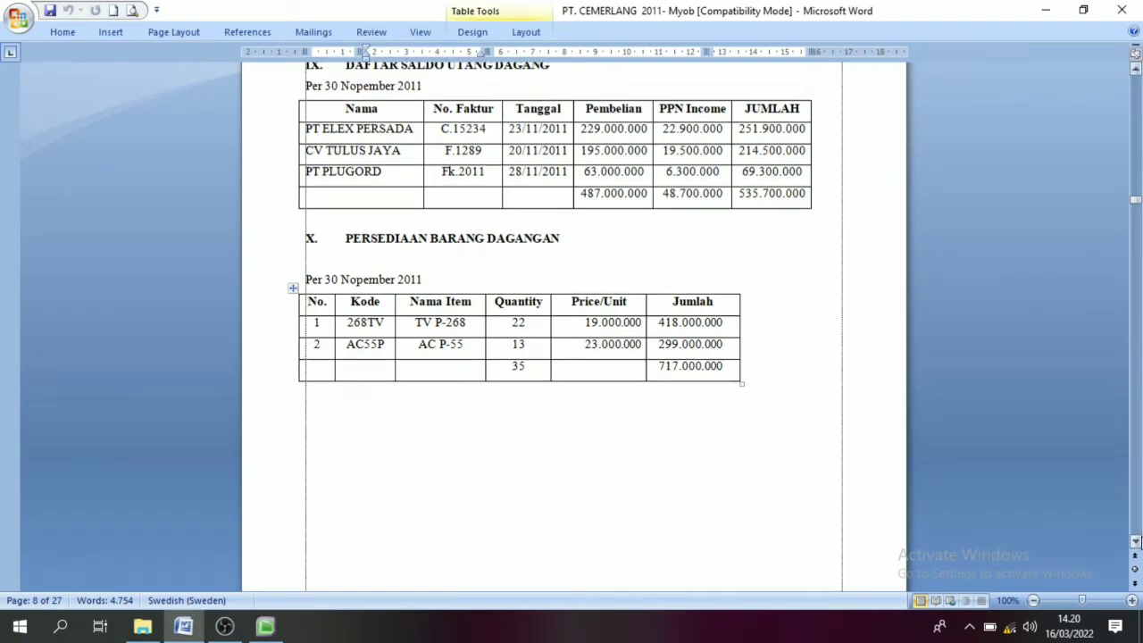
pyautogui.click(1136, 541)
pyautogui.click(1135, 542)
pyautogui.moveTo(1135, 542); pyautogui.dragTo(1136, 542)
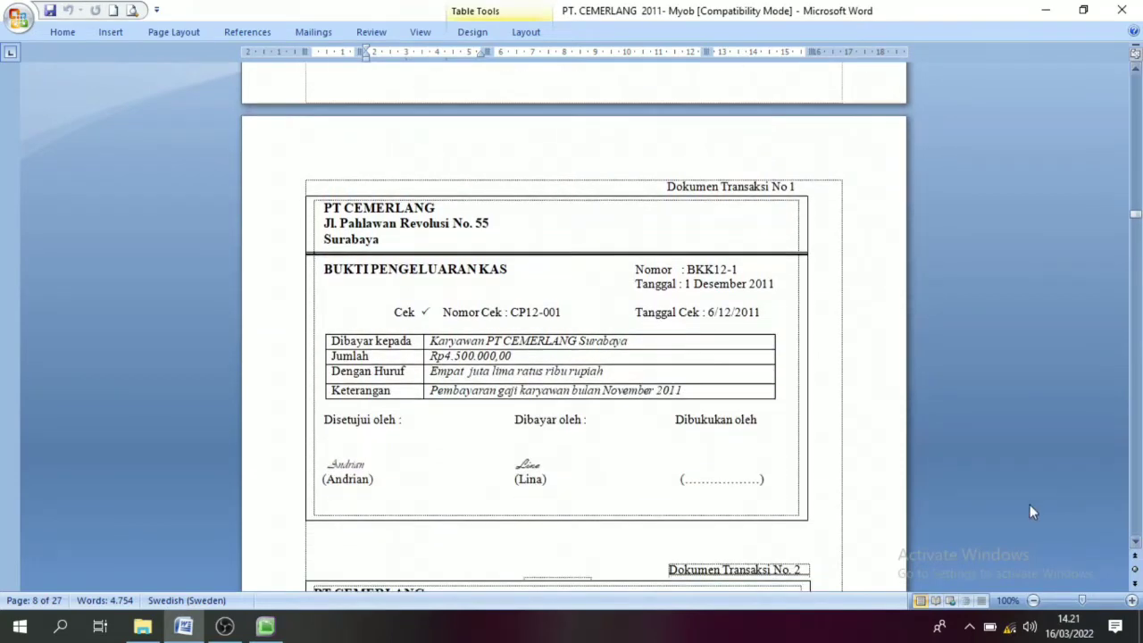
pyautogui.click(813, 188)
pyautogui.click(1136, 542)
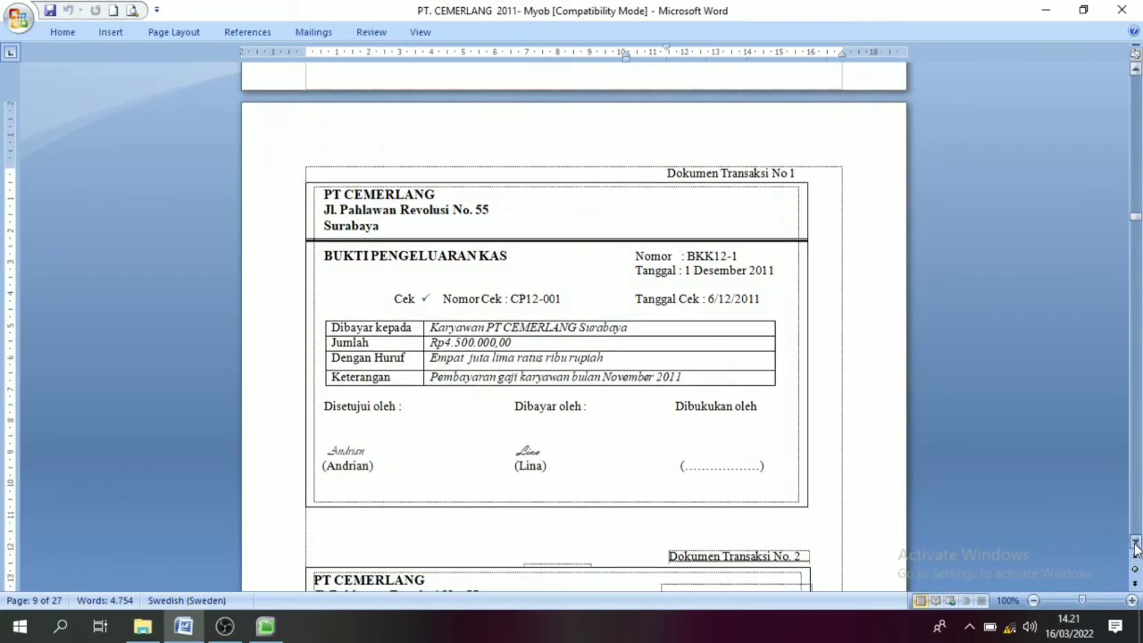
pyautogui.click(1136, 549)
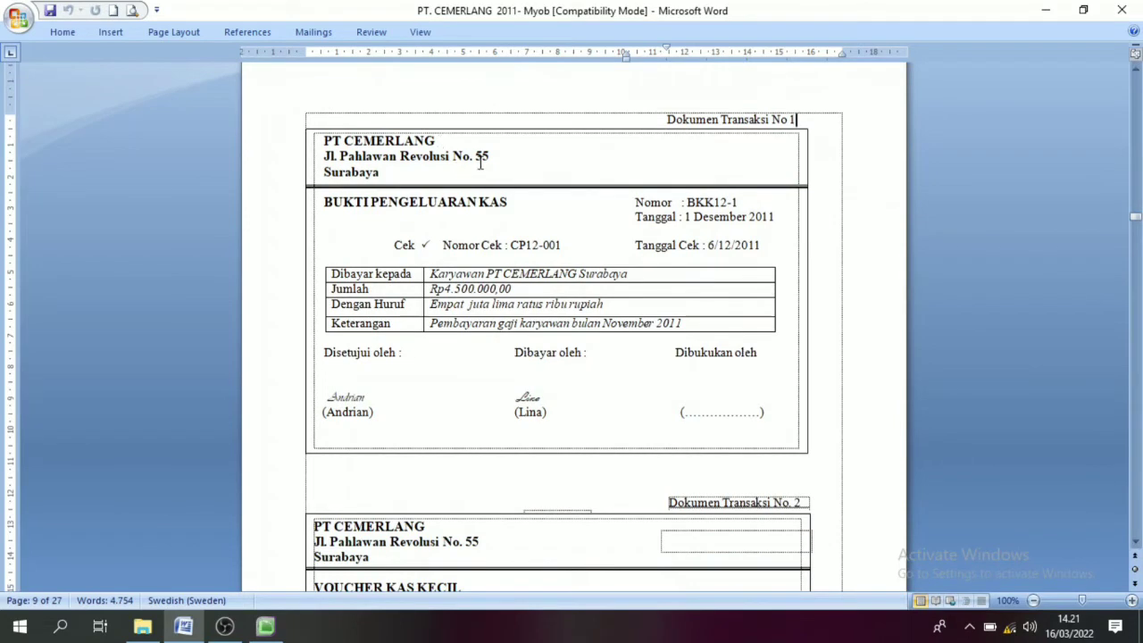
# - Arrange MYOB Accounting and the Word document side by side with the full width of the cash payment voucher in view
pyautogui.press('super+Right')
pyautogui.click(303, 428)
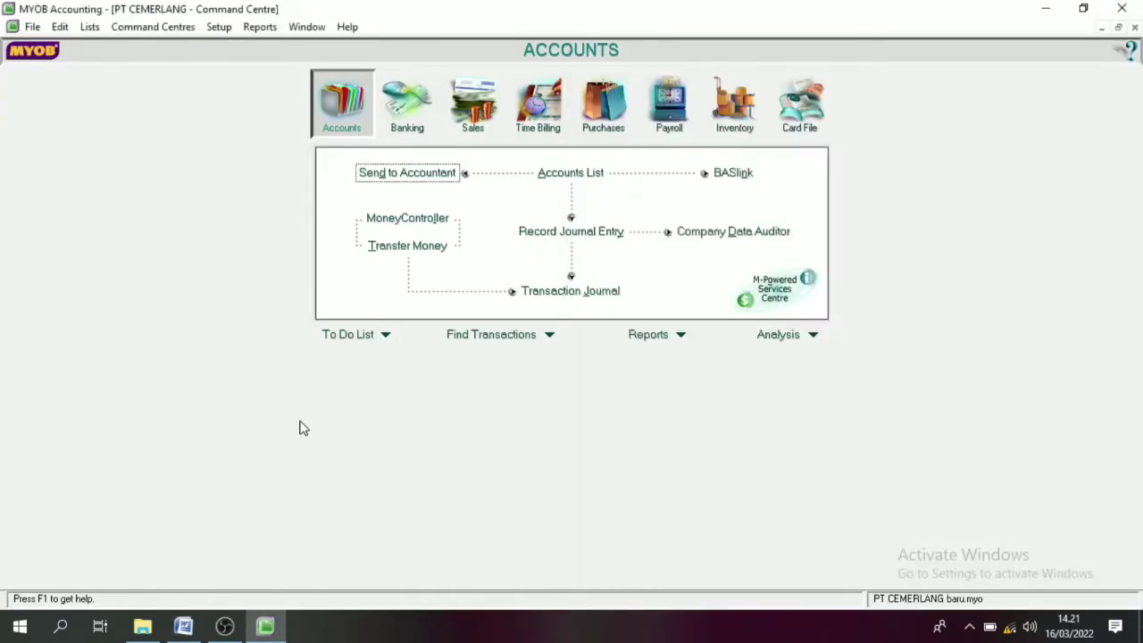
pyautogui.press('super+Left')
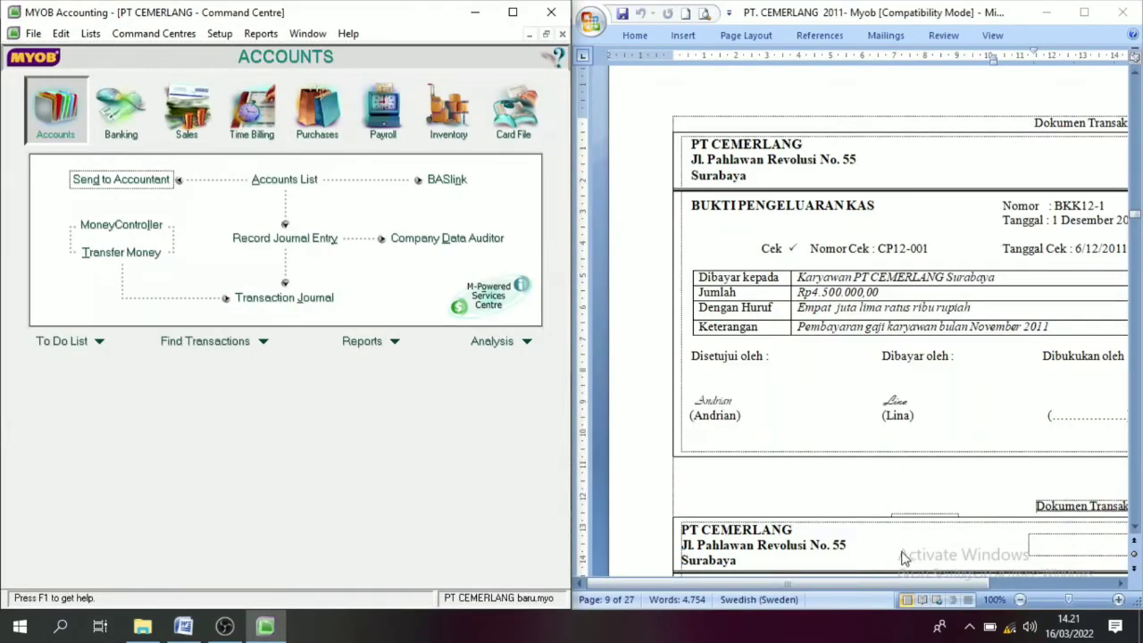
pyautogui.moveTo(945, 584); pyautogui.dragTo(996, 585)
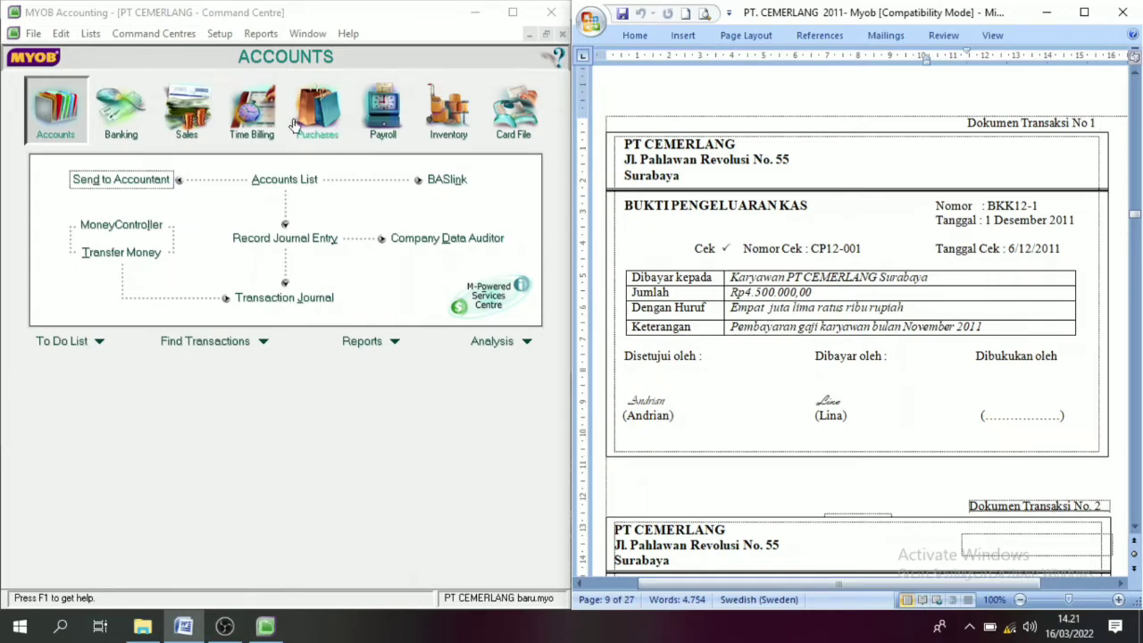
# - Start a Spend Money transaction paid from account 1-1100 Cash in Bank and turn off Tax Inclusive
pyautogui.click(125, 134)
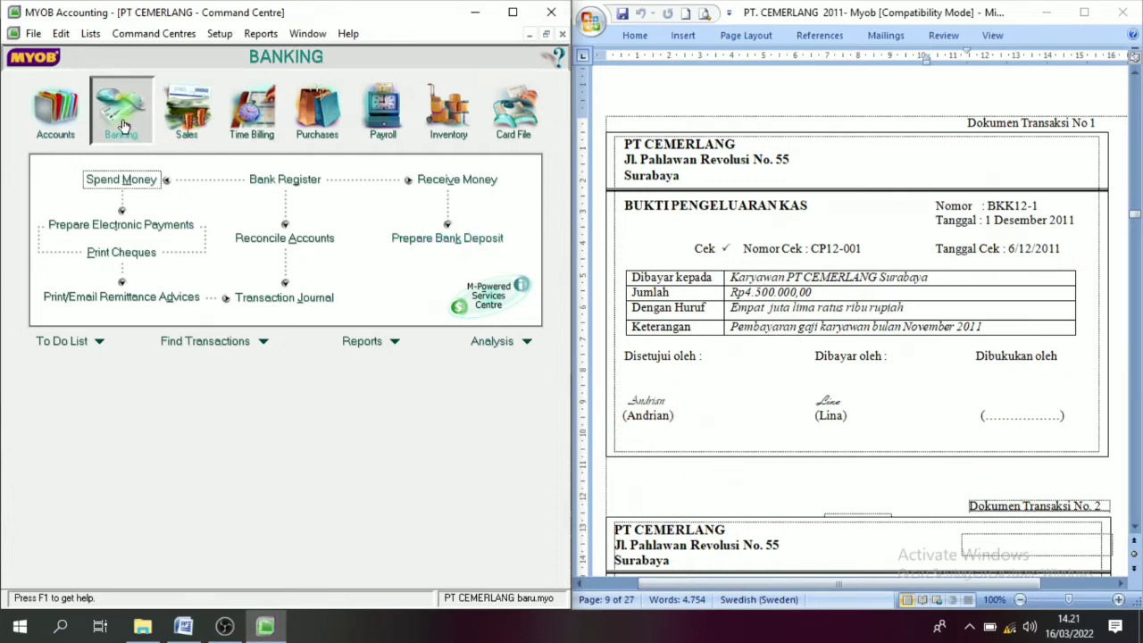
pyautogui.click(118, 181)
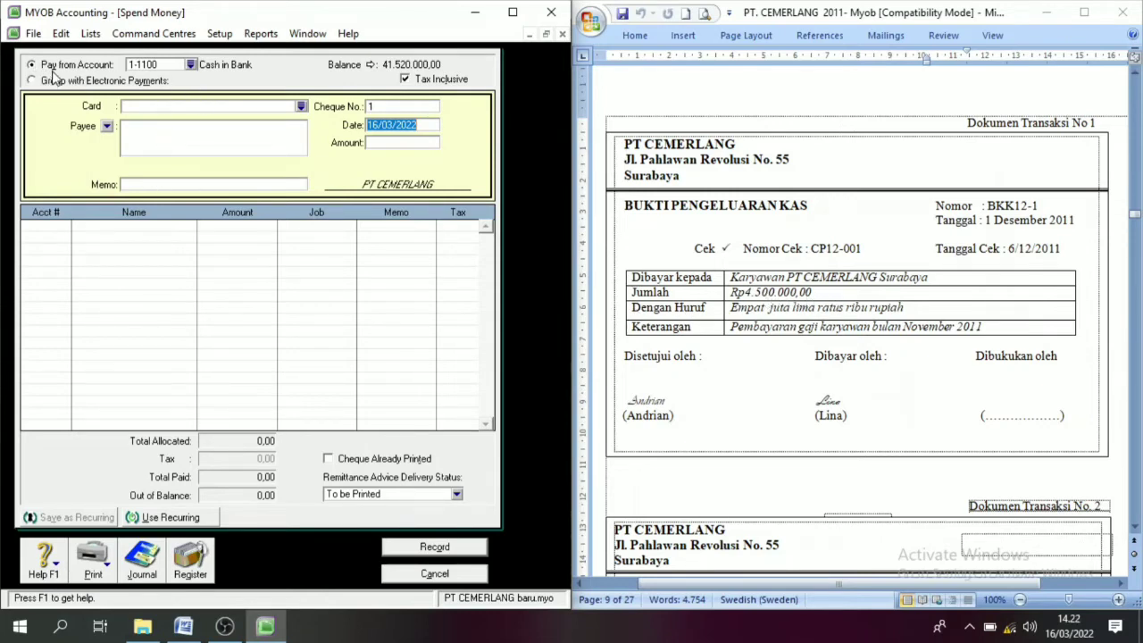
pyautogui.click(191, 66)
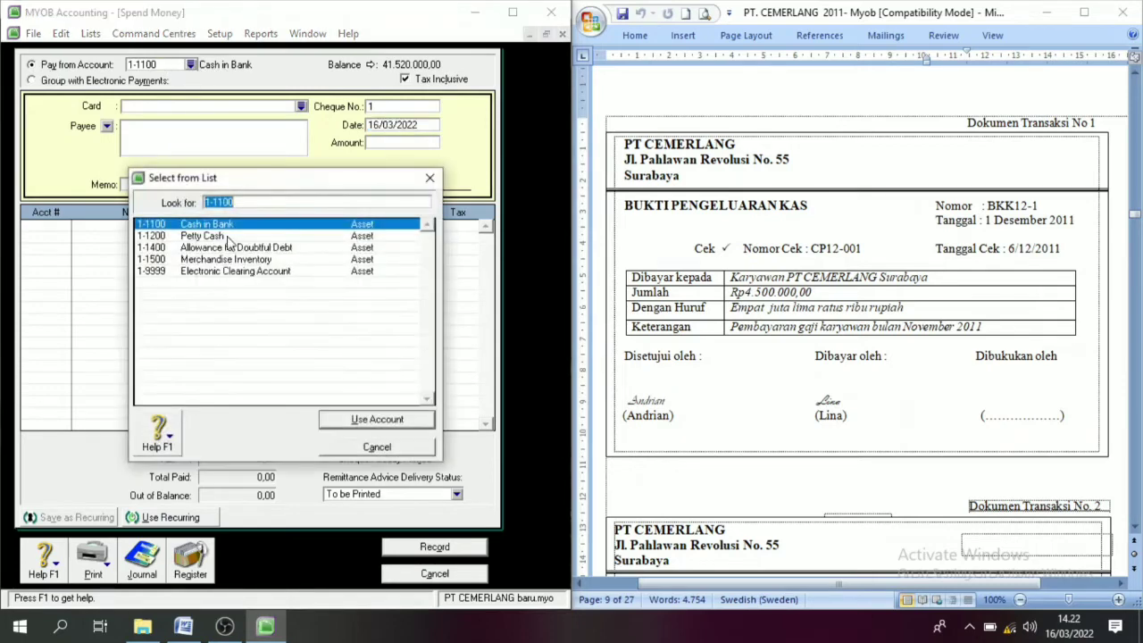
pyautogui.click(199, 226)
pyautogui.click(370, 426)
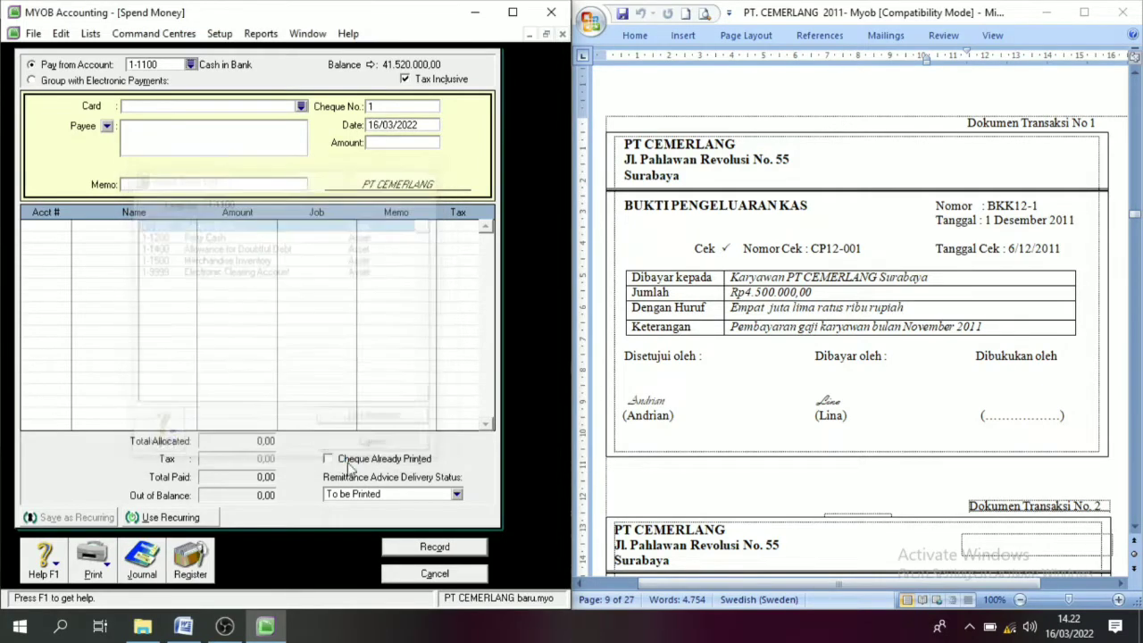
pyautogui.click(409, 80)
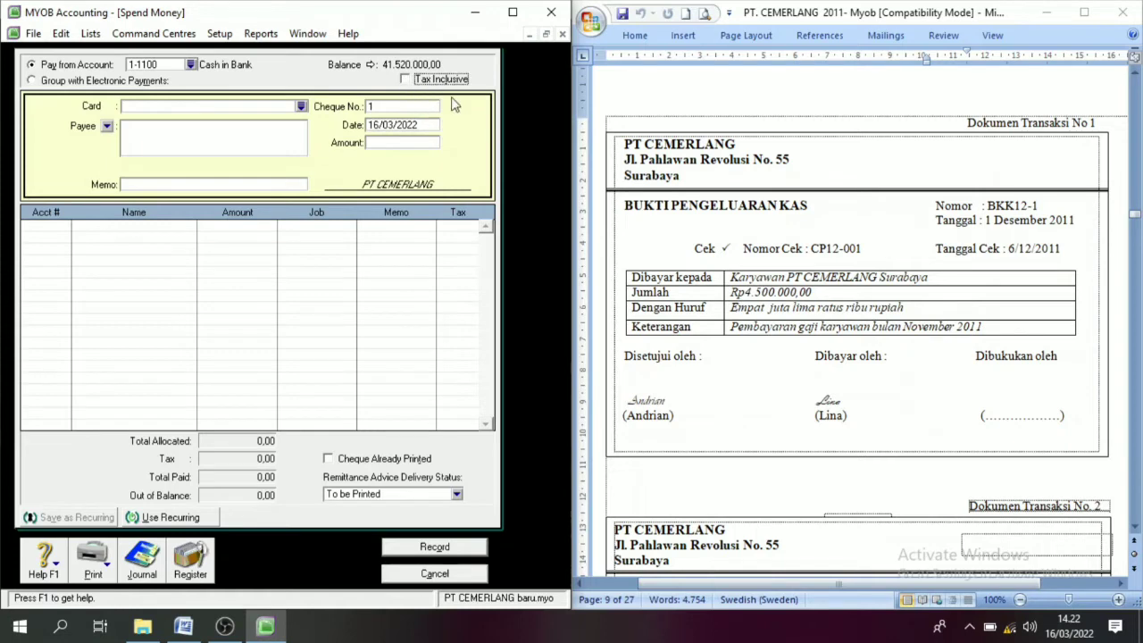
# - Copy voucher number BKK12-1 from the document into the cheque number and set the payment date to 1/12/2011
pyautogui.click(379, 108)
pyautogui.click(1035, 207)
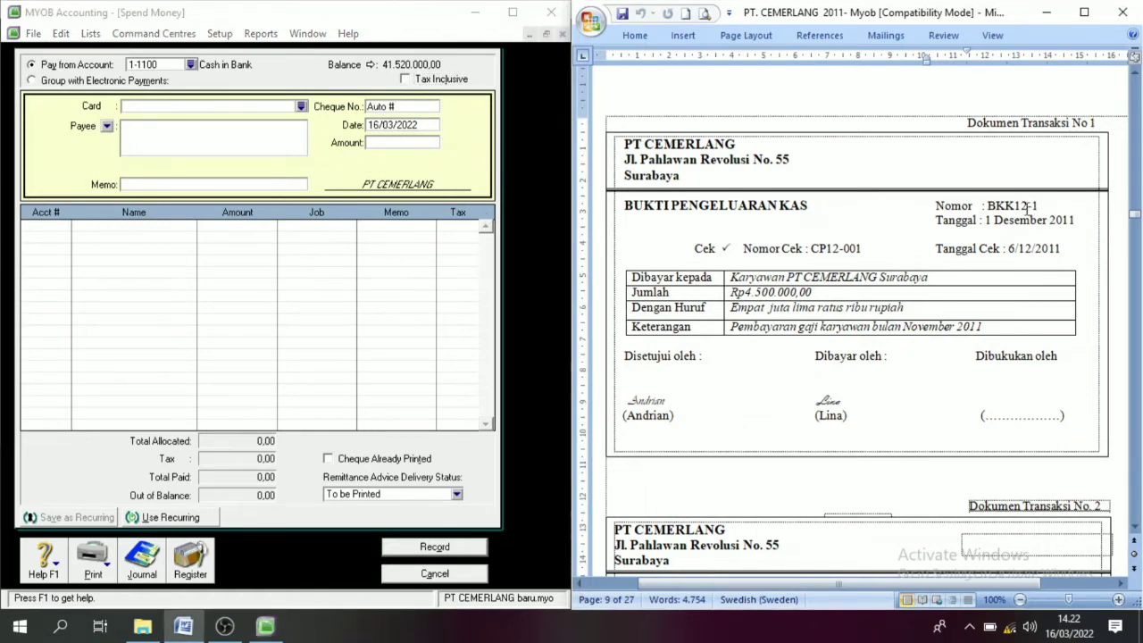
pyautogui.moveTo(999, 206); pyautogui.dragTo(1042, 207)
pyautogui.hotkey('ctrl', 'c')
pyautogui.click(989, 206)
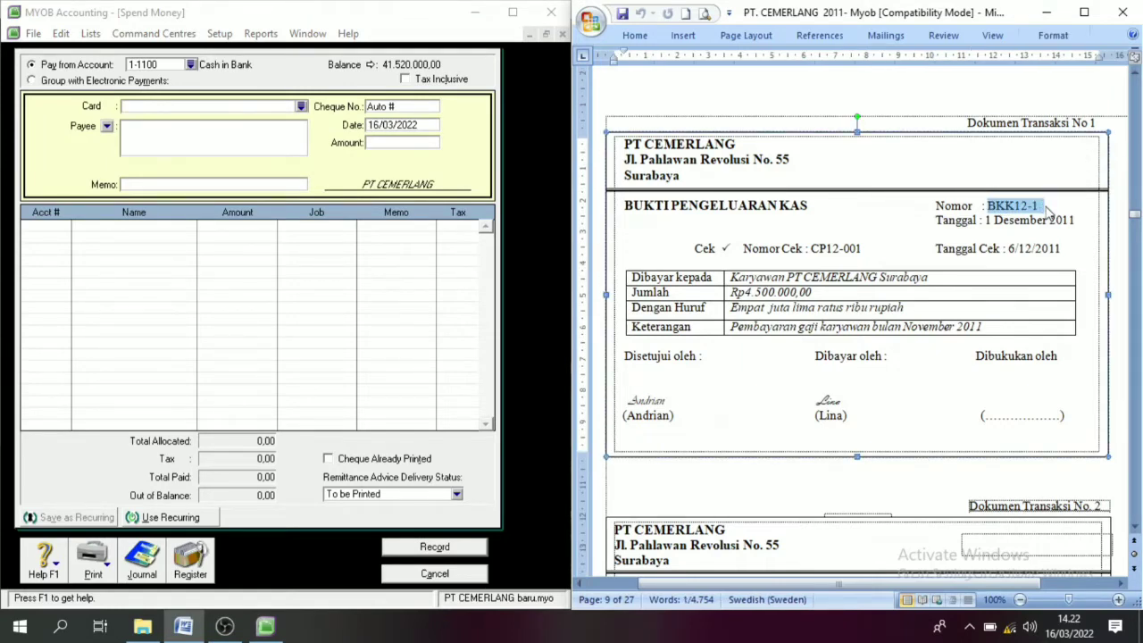
pyautogui.click(535, 108)
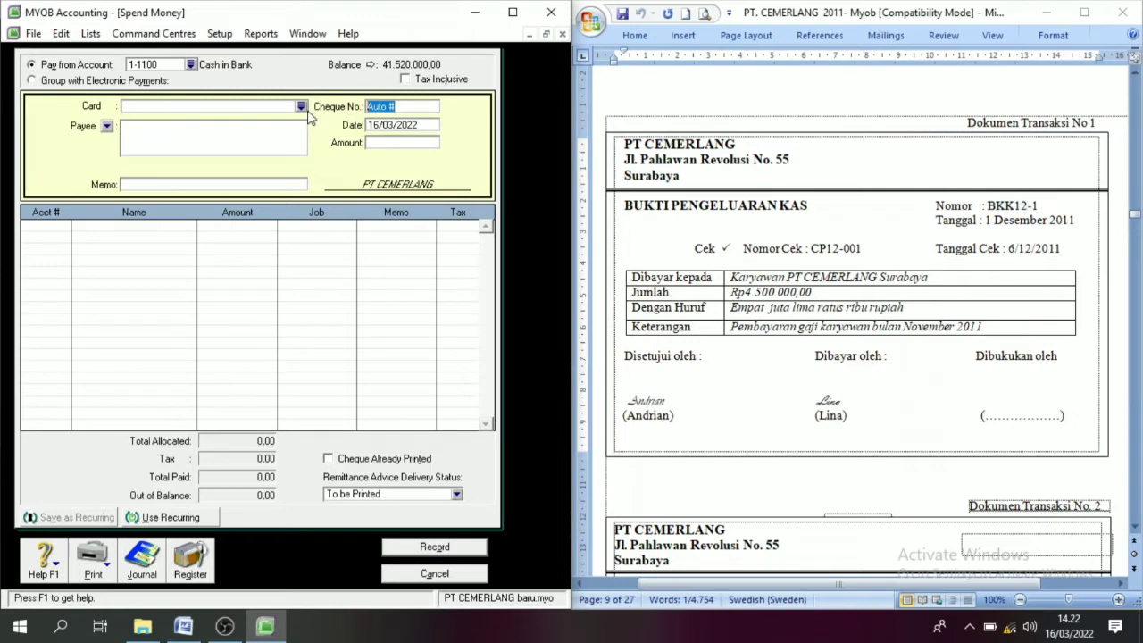
pyautogui.hotkey('ctrl', 'v')
pyautogui.click(425, 128)
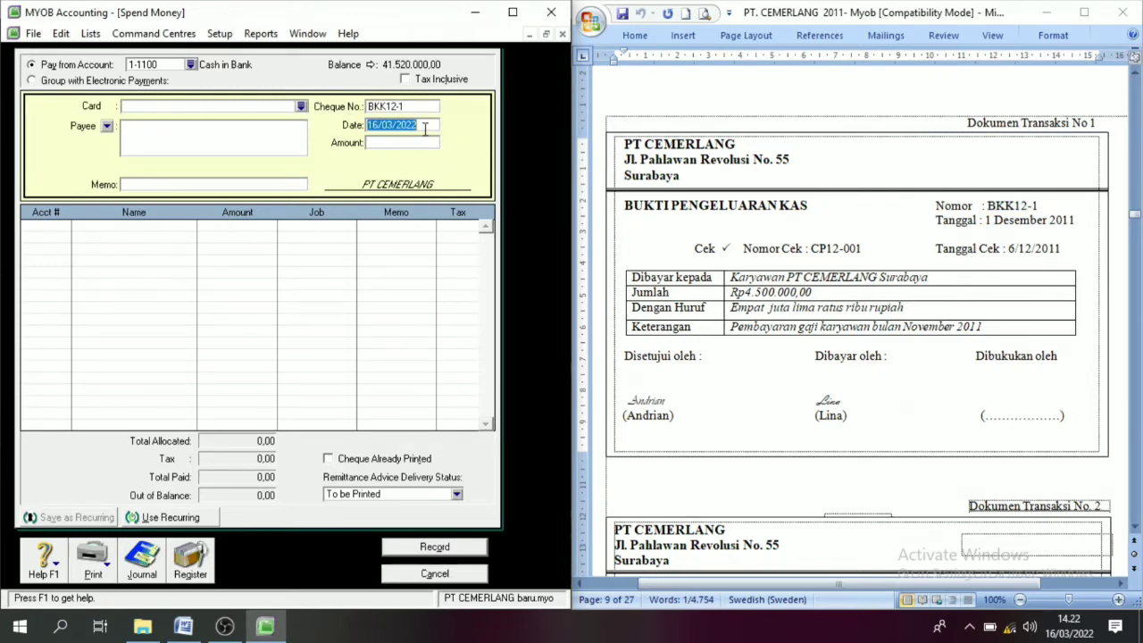
pyautogui.write('1/12')
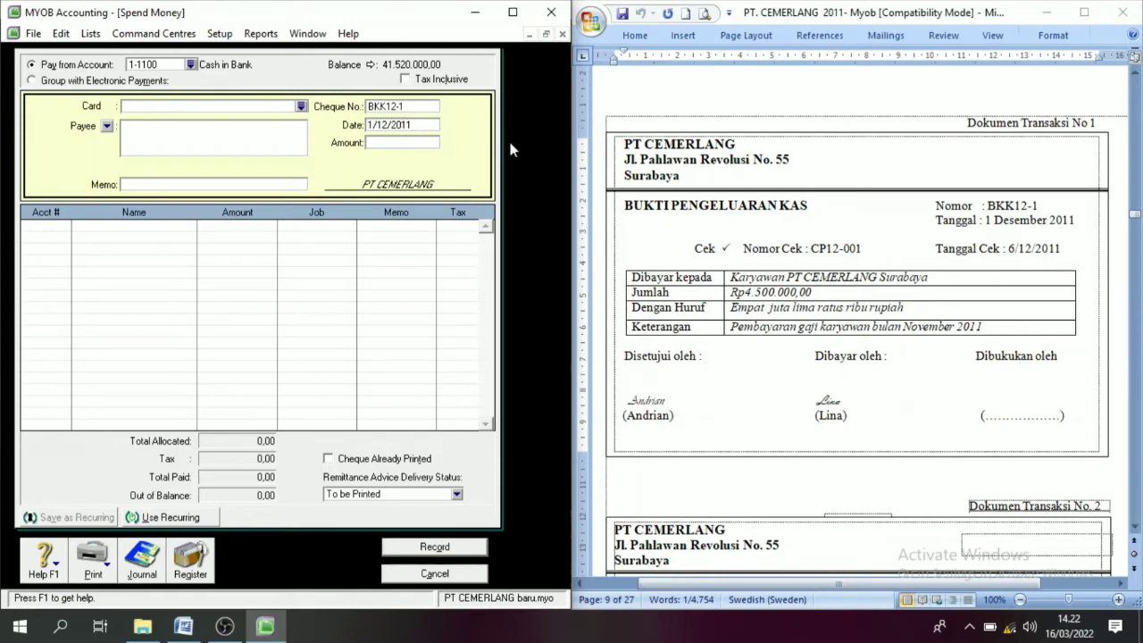
# - Set the payment amount to 4500000 and enter the memo "Pembayaran Gaji Karyawan November"
pyautogui.click(384, 141)
pyautogui.write('4500000')
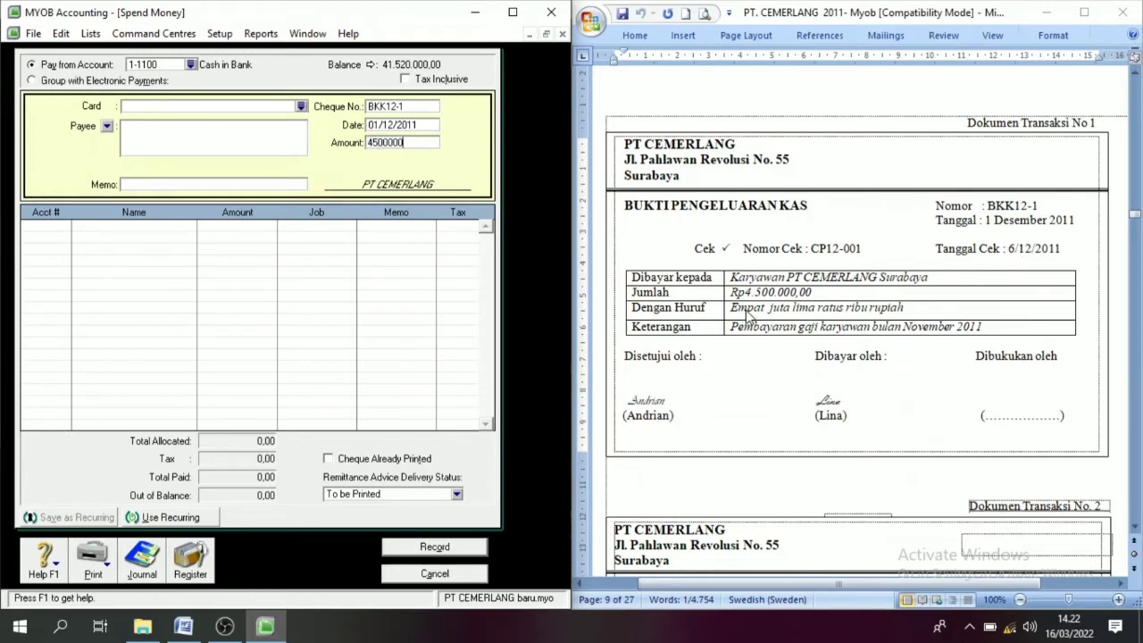
pyautogui.press('Tab')
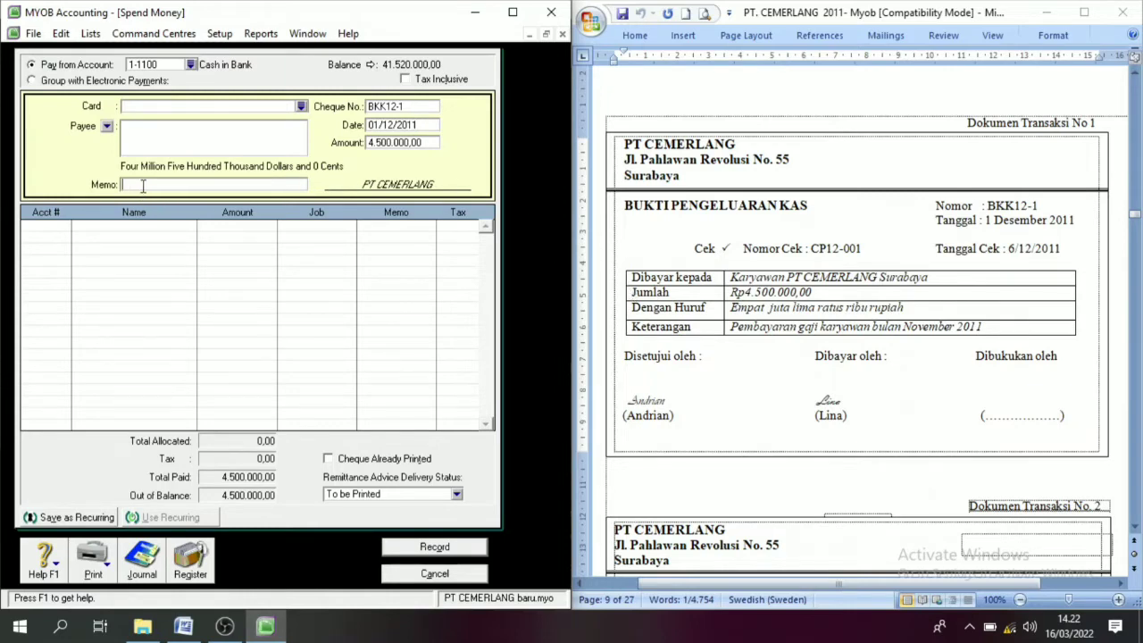
pyautogui.click(249, 183)
pyautogui.write('Pembayaran Gaji Karyawan November')
# - Allocate the payment to account 2-1200 Expense Payable on the first transaction line
pyautogui.click(59, 225)
pyautogui.write('6')
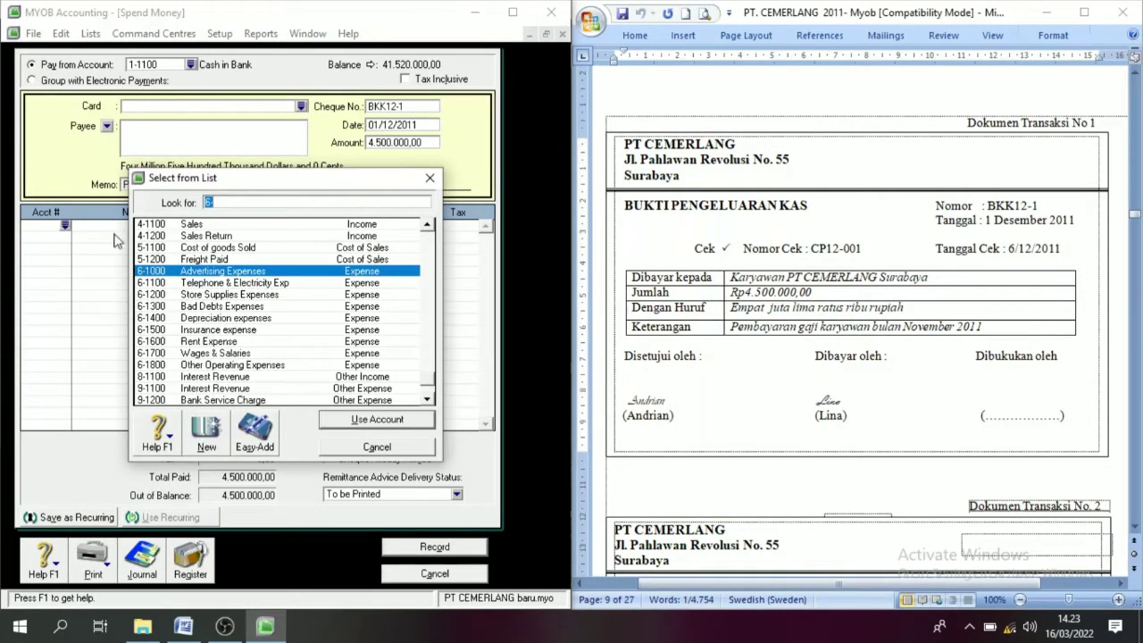
pyautogui.click(428, 227)
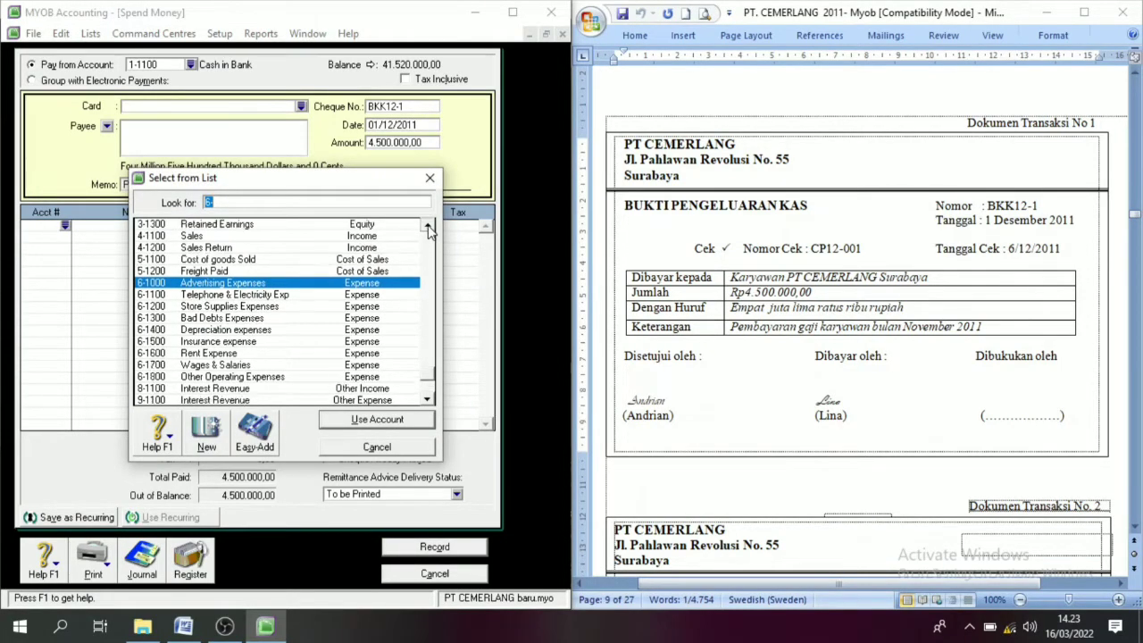
pyautogui.click(428, 227)
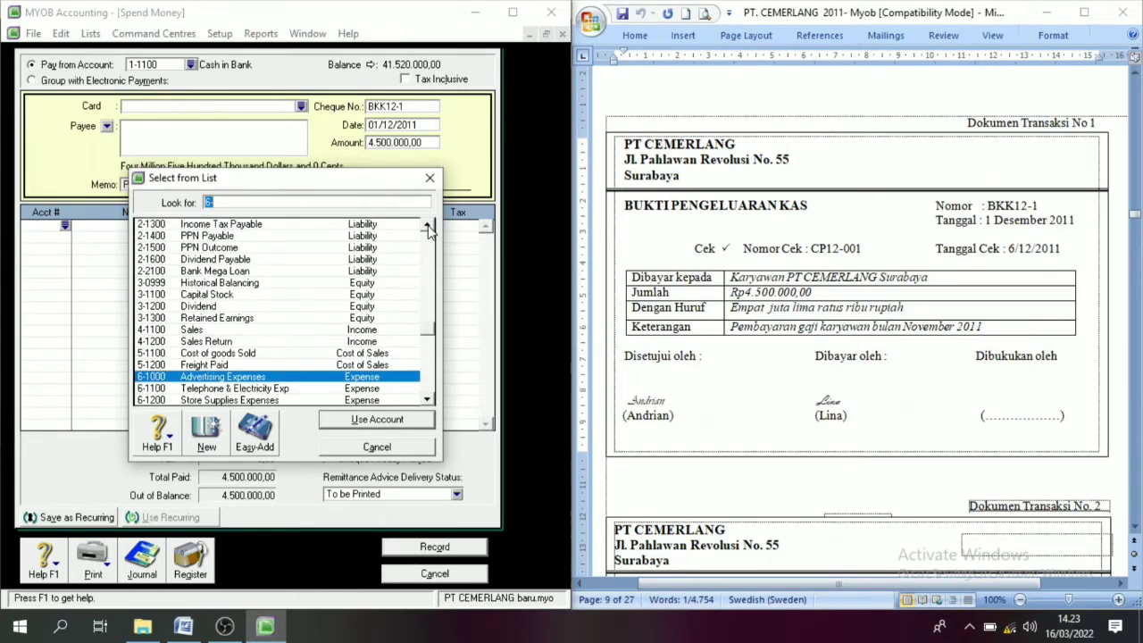
pyautogui.click(428, 227)
pyautogui.click(428, 227)
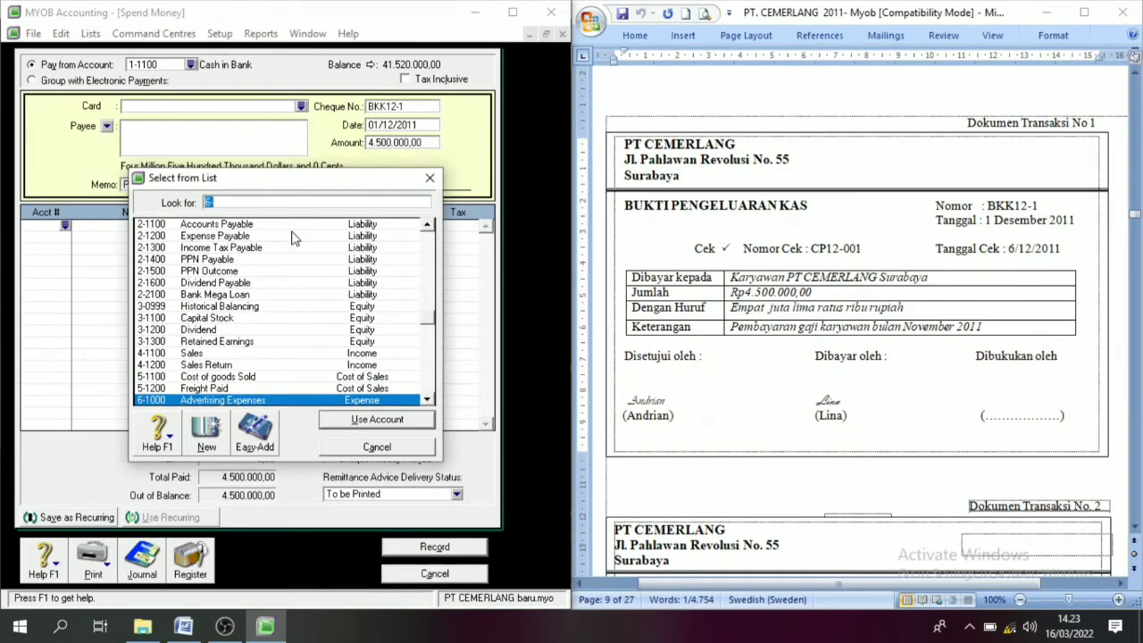
pyautogui.click(427, 226)
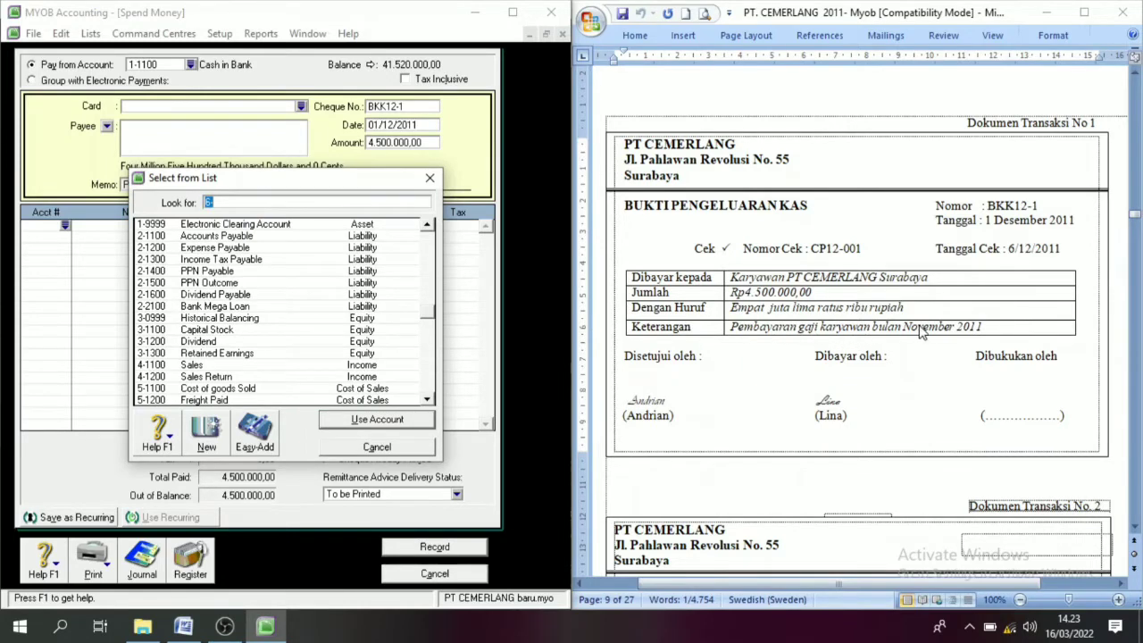
pyautogui.click(196, 249)
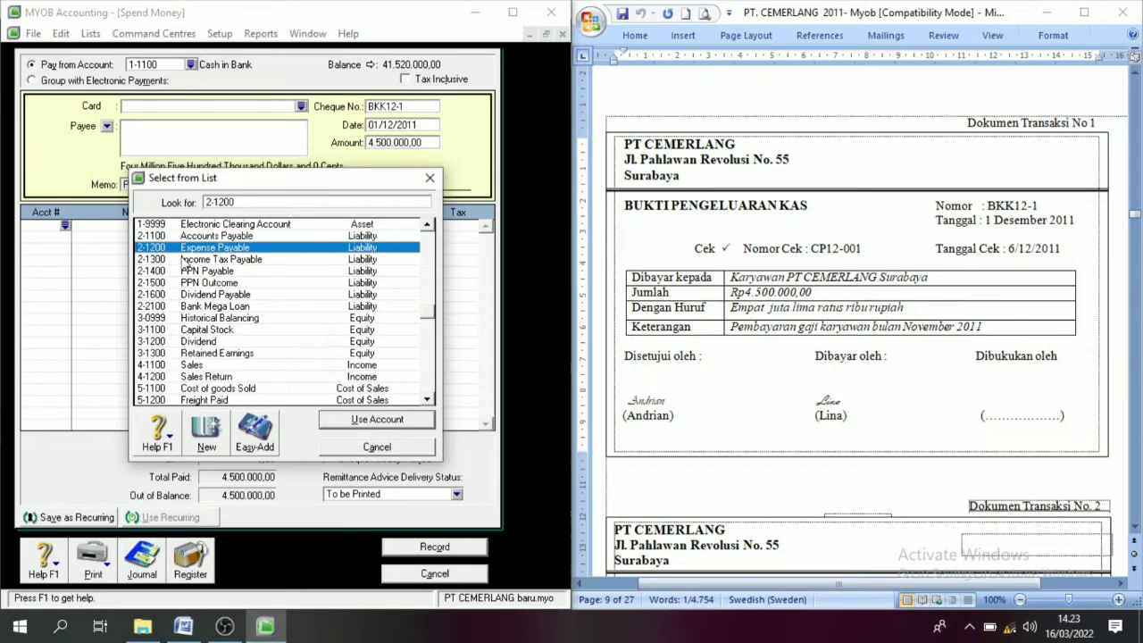
pyautogui.click(203, 237)
pyautogui.click(202, 247)
pyautogui.click(202, 237)
pyautogui.click(200, 247)
pyautogui.click(201, 238)
pyautogui.click(201, 247)
pyautogui.click(202, 238)
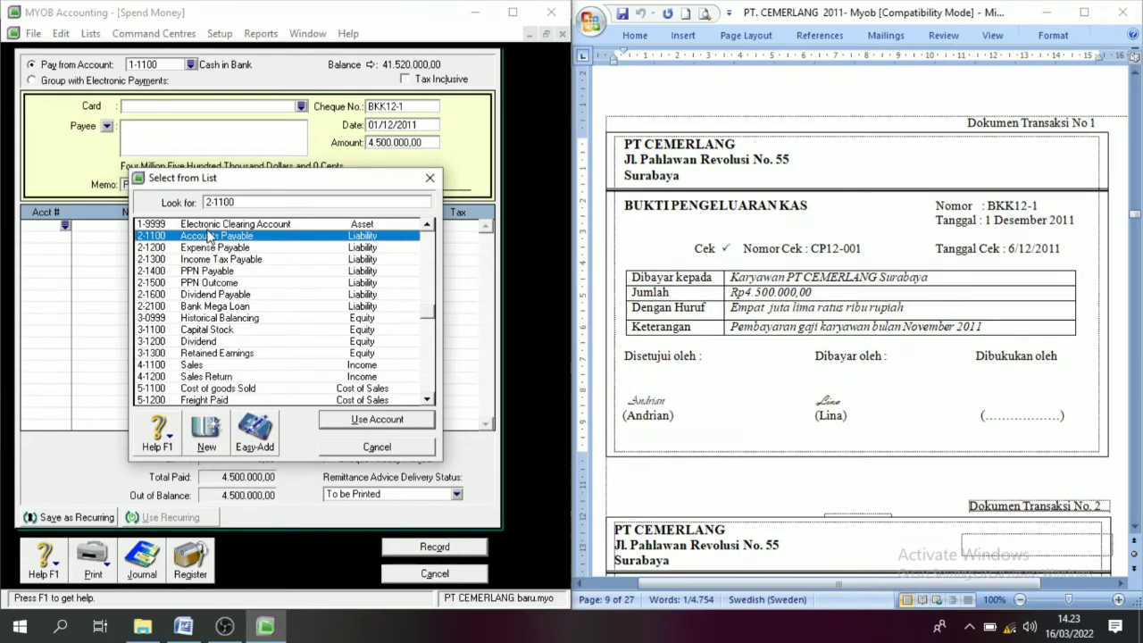
pyautogui.click(229, 248)
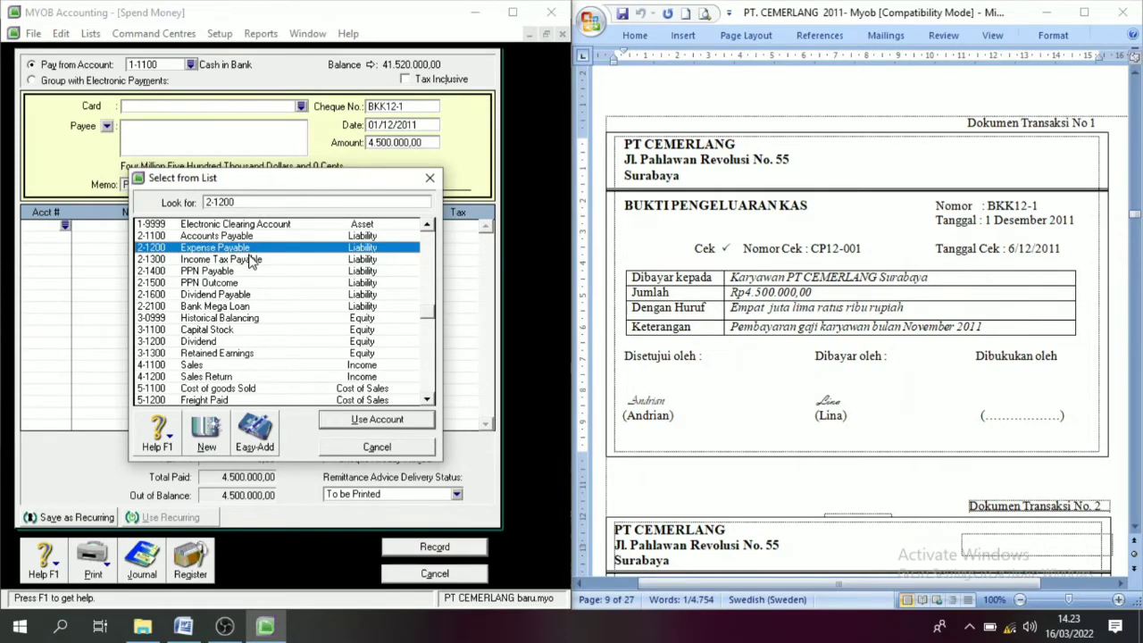
pyautogui.click(375, 429)
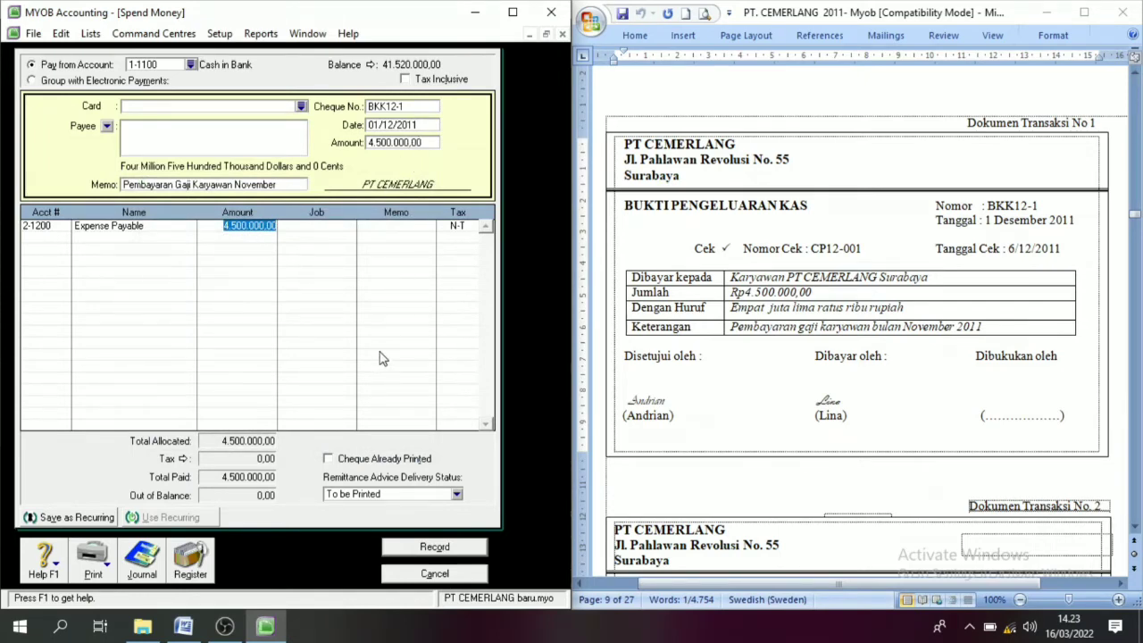
# - Record the November salary payment and close the Spend Money window
pyautogui.press('Tab')
pyautogui.click(444, 551)
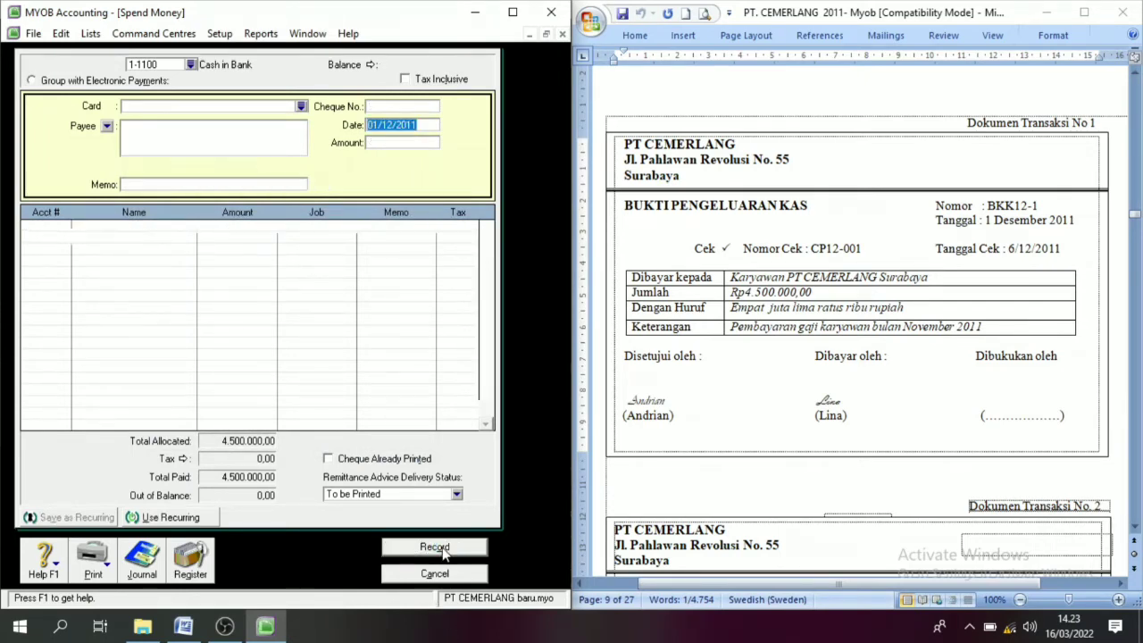
pyautogui.click(443, 572)
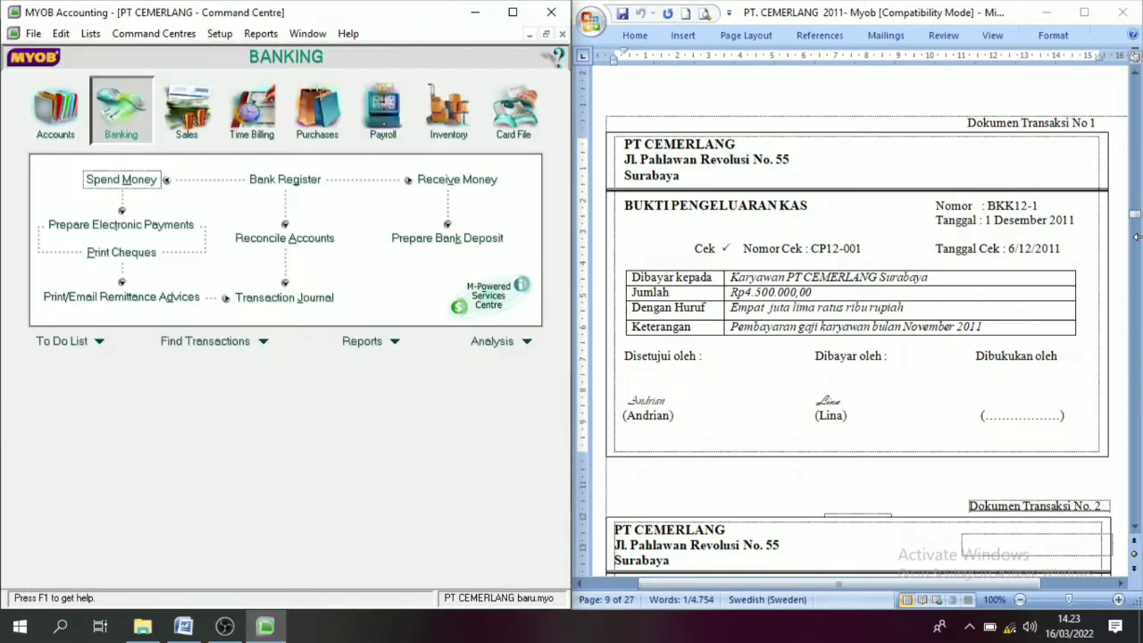
# - Start a Spend Money transaction for Dokumen Transaksi No. 2, paid from account 1-1200 Petty Cash
pyautogui.scroll(-8, 1135, 529)
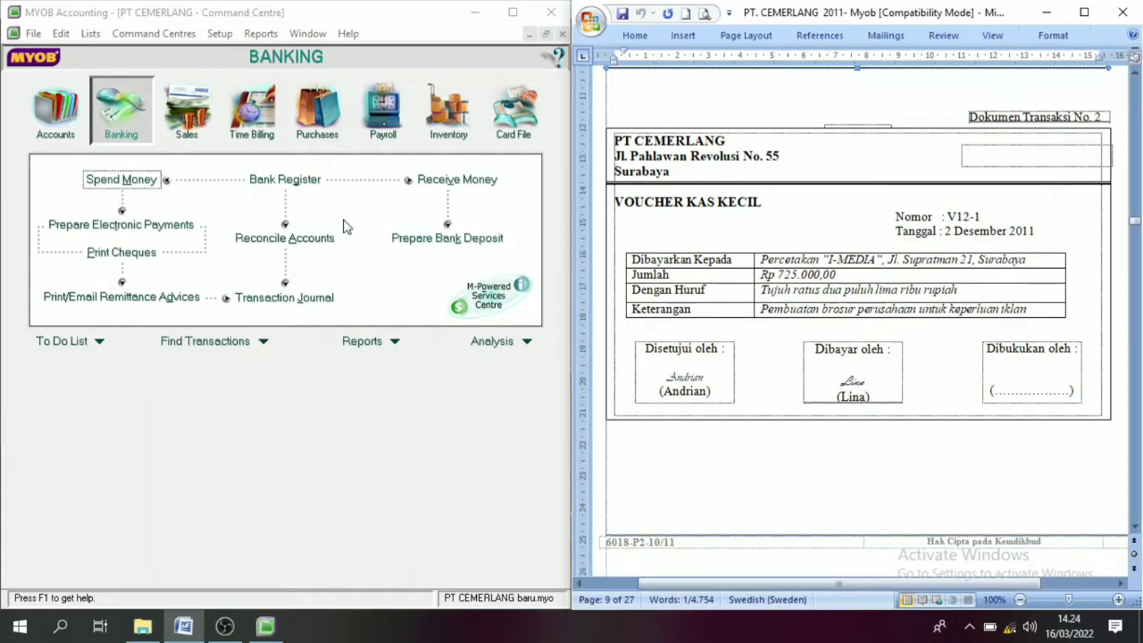
pyautogui.click(49, 117)
pyautogui.click(116, 116)
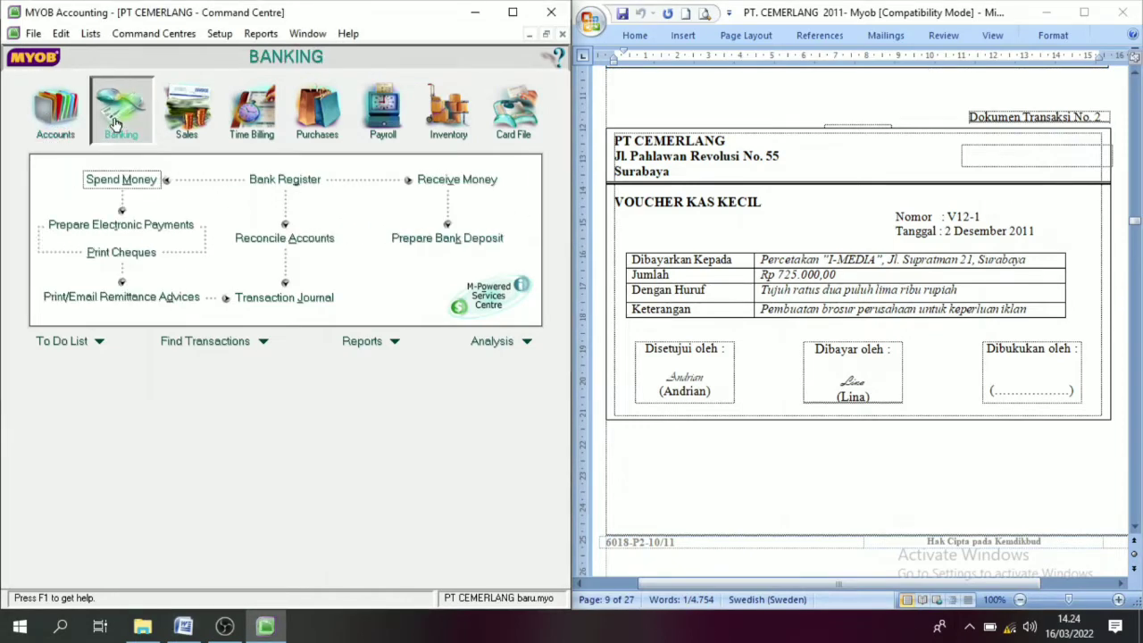
pyautogui.click(130, 182)
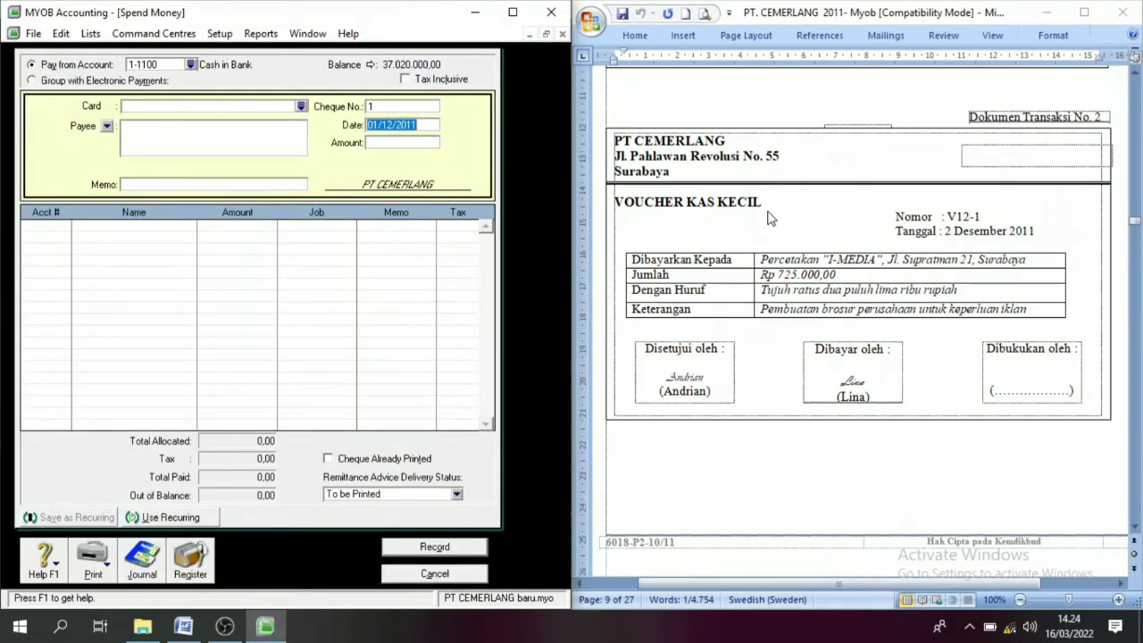
pyautogui.click(190, 65)
pyautogui.click(188, 236)
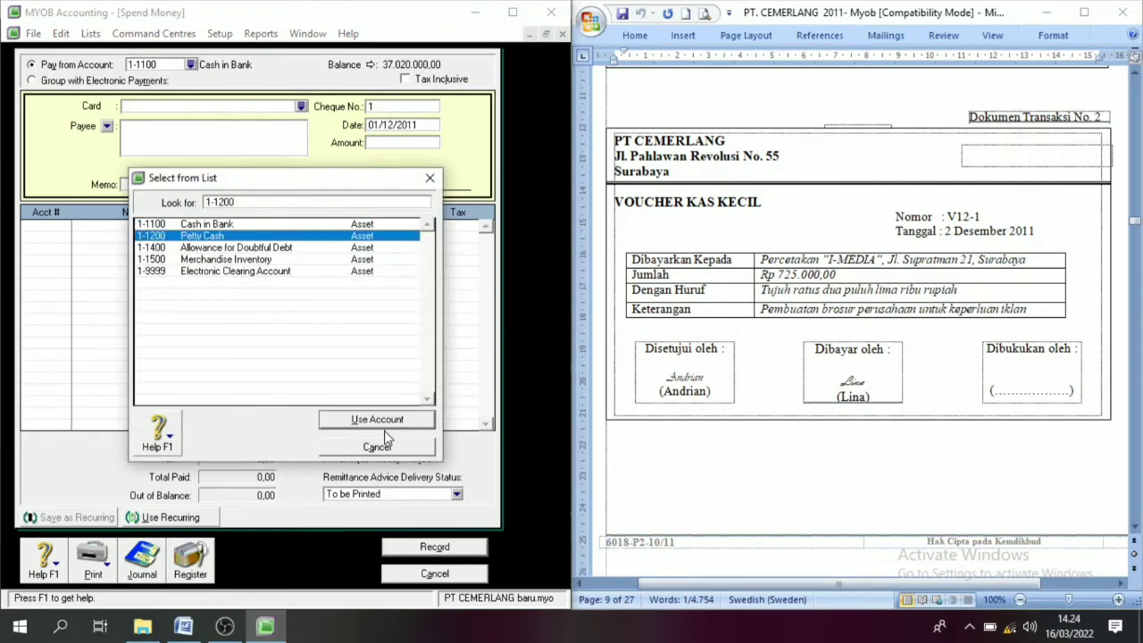
pyautogui.click(382, 421)
# - Copy voucher number V12-1 from the document into the cheque number and set the payment date to 02/12/2011
pyautogui.click(385, 108)
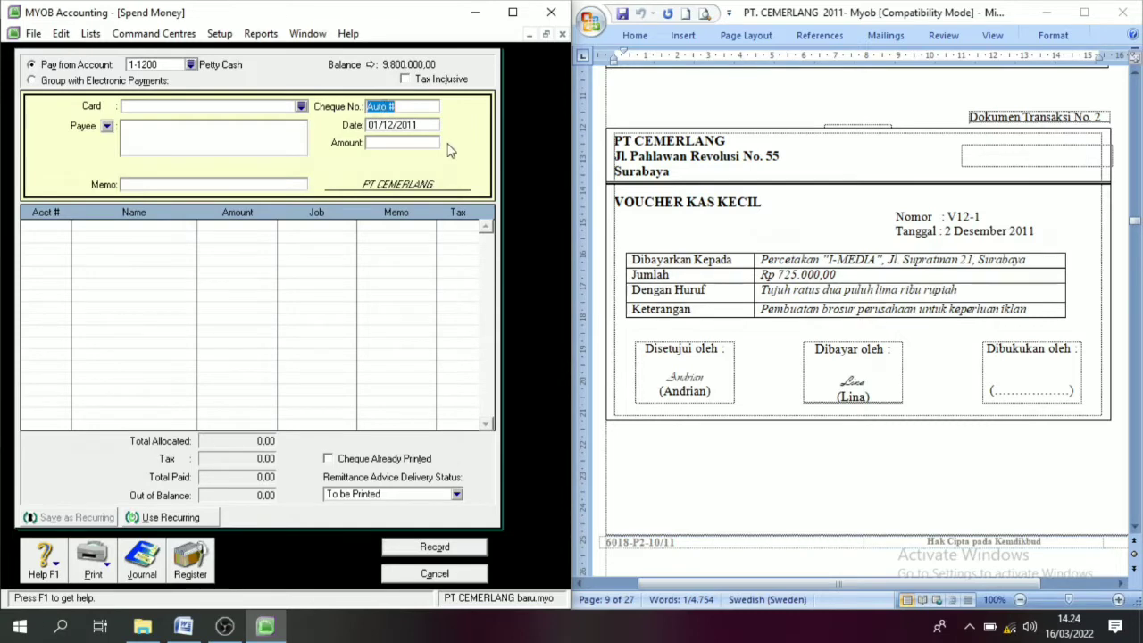
pyautogui.moveTo(981, 221); pyautogui.dragTo(946, 219)
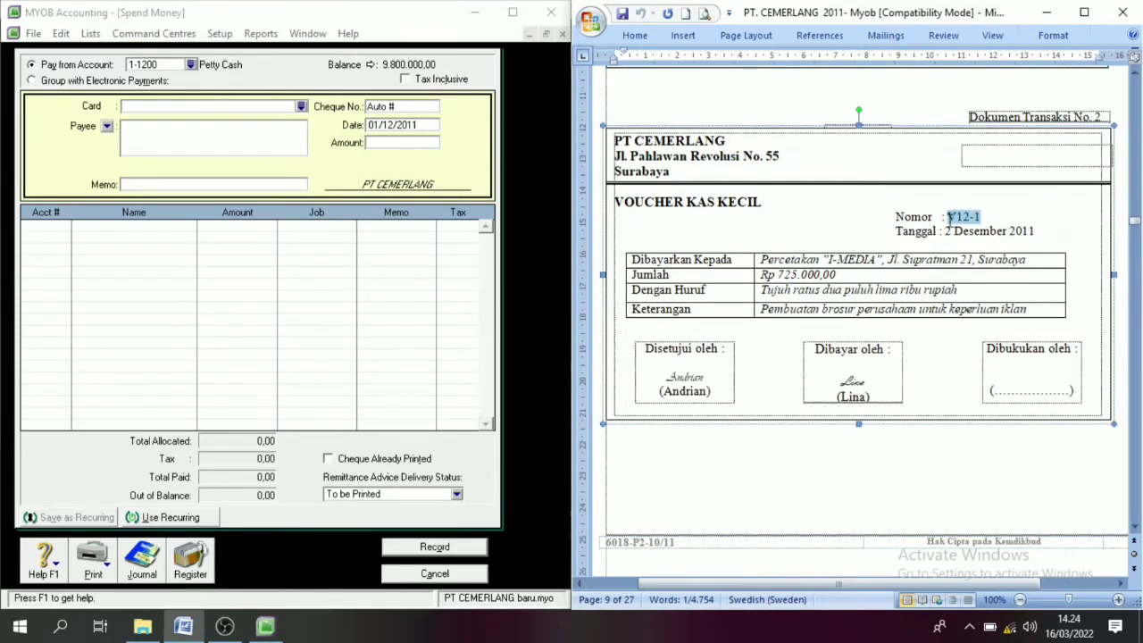
pyautogui.hotkey('ctrl', 'c')
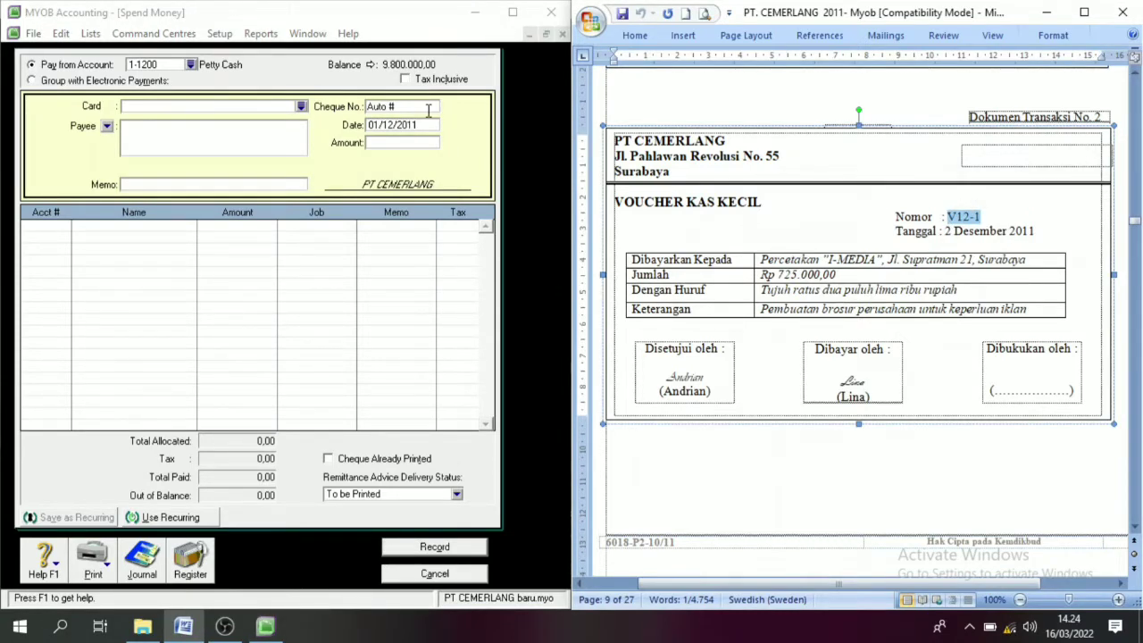
pyautogui.click(391, 107)
pyautogui.hotkey('ctrl', 'v')
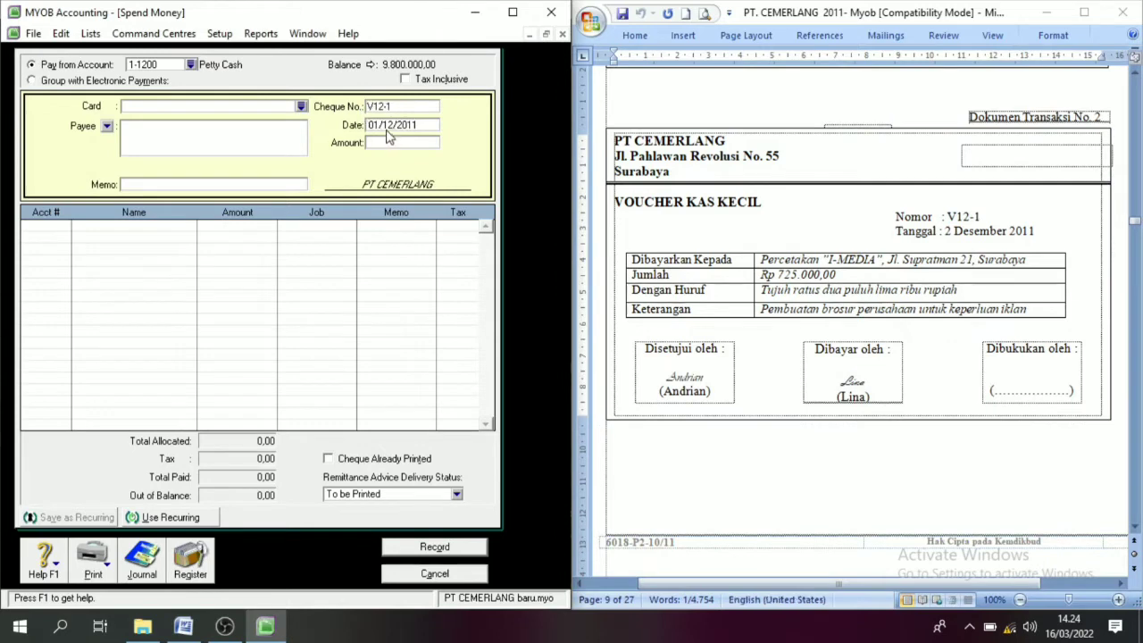
pyautogui.click(377, 126)
pyautogui.click(381, 125)
pyautogui.press('BackSpace')
pyautogui.write('2')
# - Set the payment amount to 725.000,00 and copy "Pembuatan brosur perusahaan" from the voucher description into the memo
pyautogui.click(399, 141)
pyautogui.write('72')
pyautogui.press('Tab')
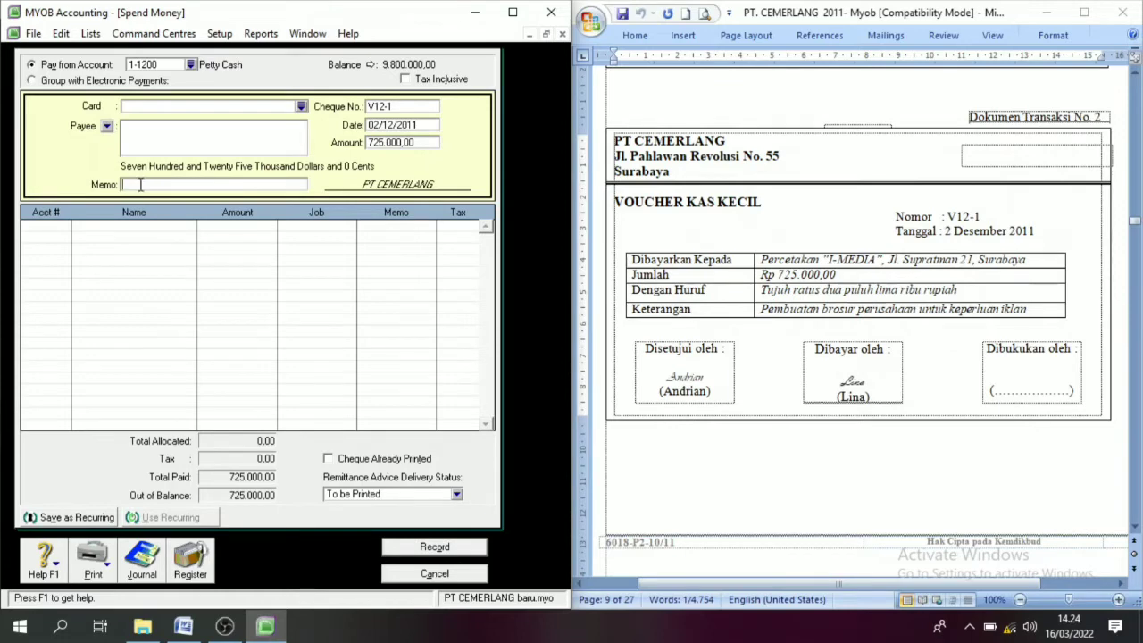
pyautogui.click(825, 323)
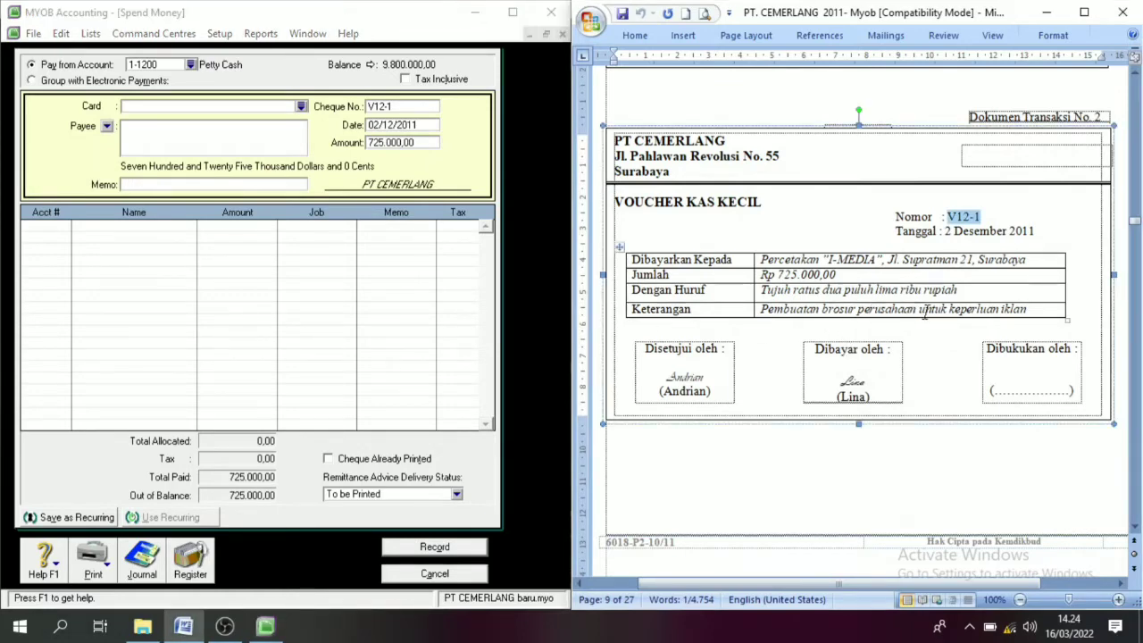
pyautogui.moveTo(921, 309); pyautogui.dragTo(778, 311)
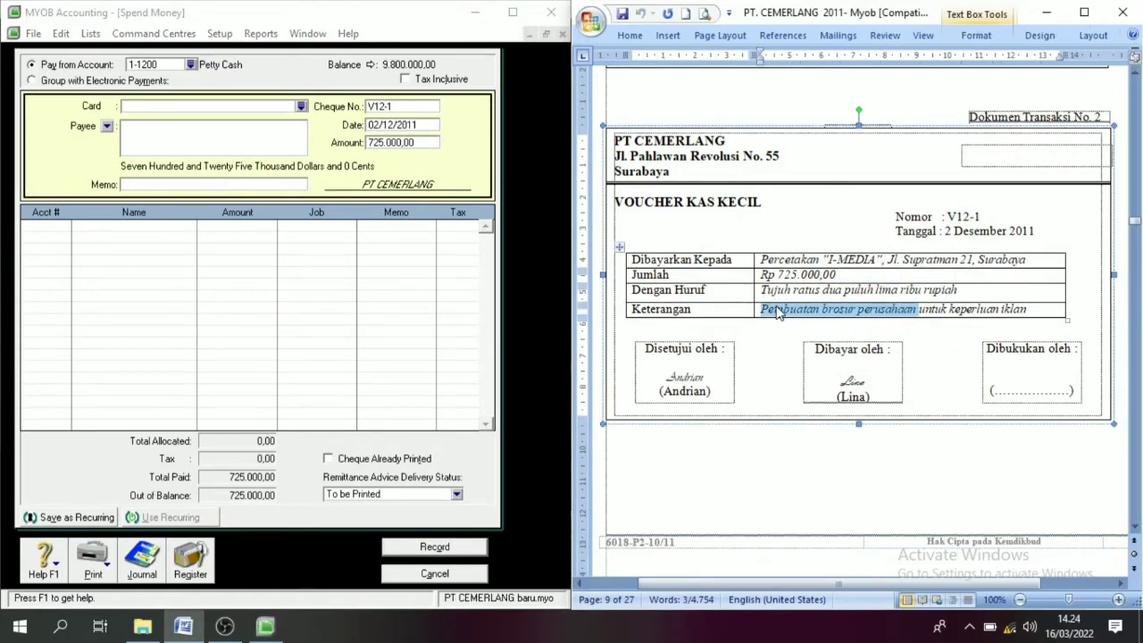
pyautogui.click(180, 185)
pyautogui.hotkey('ctrl', 'v')
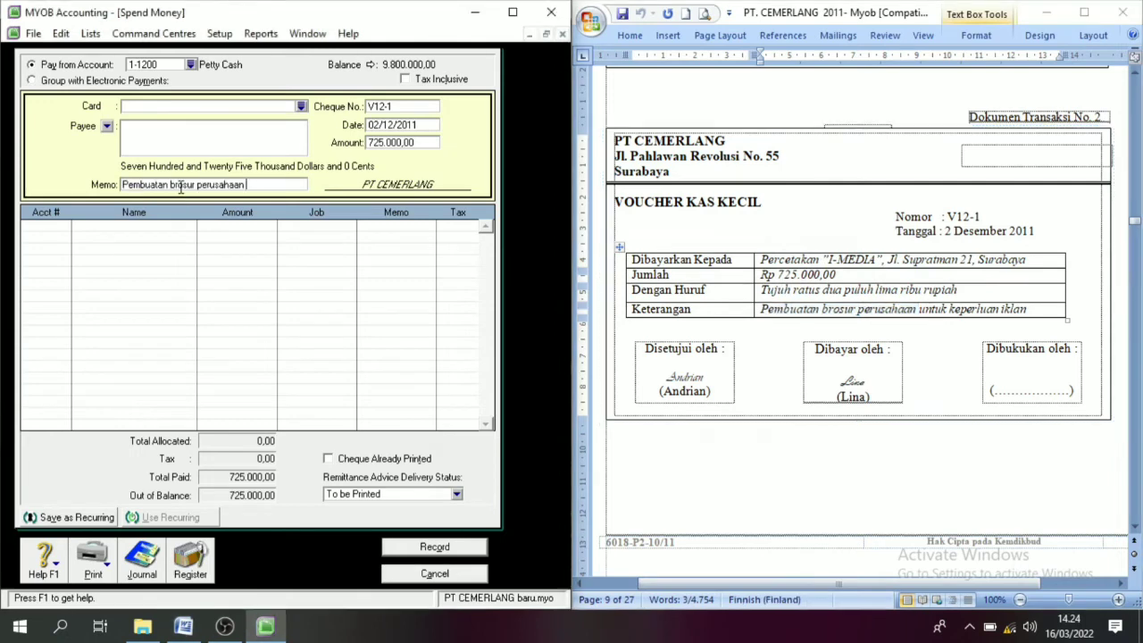
# - Allocate the petty cash payment to account 6-1000 Advertising Expenses on the first transaction line
pyautogui.click(63, 226)
pyautogui.write('6')
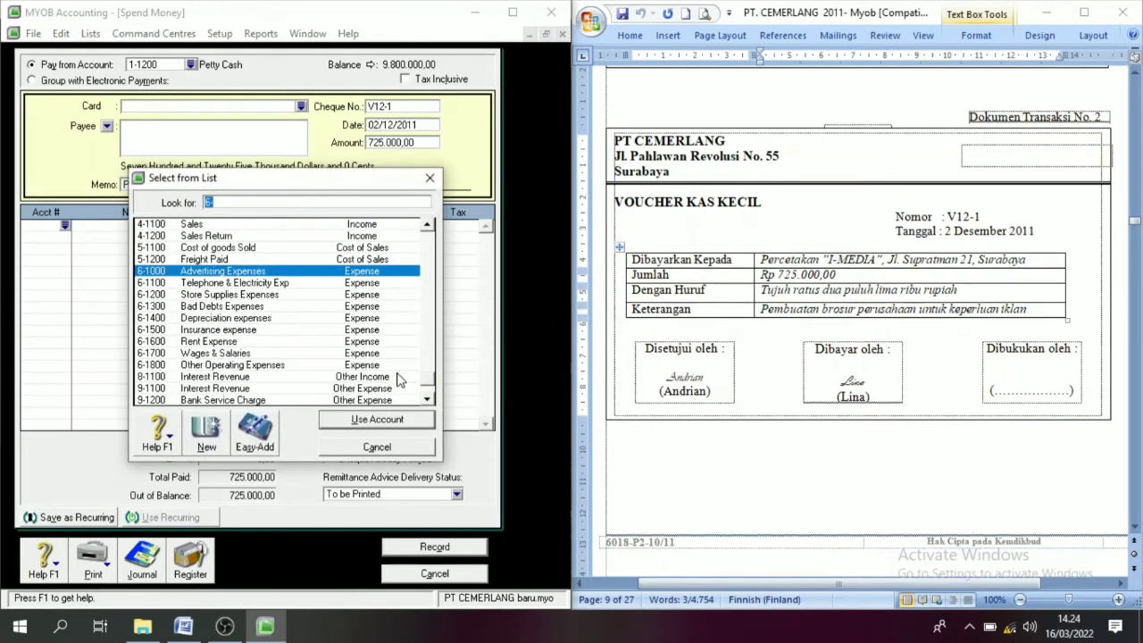
pyautogui.click(426, 399)
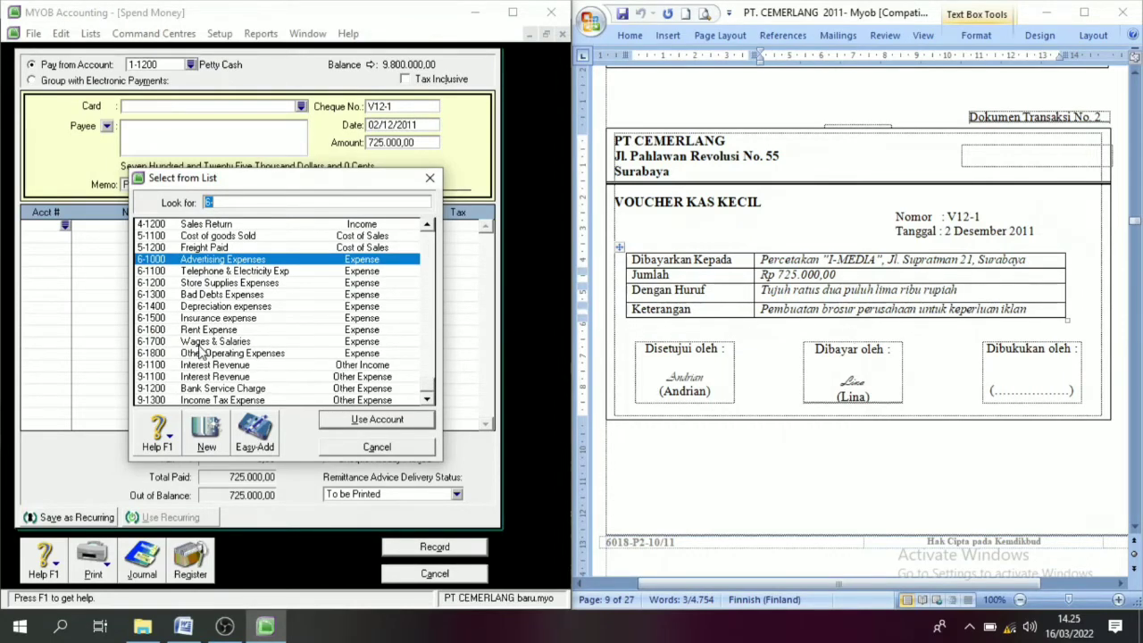
pyautogui.click(189, 273)
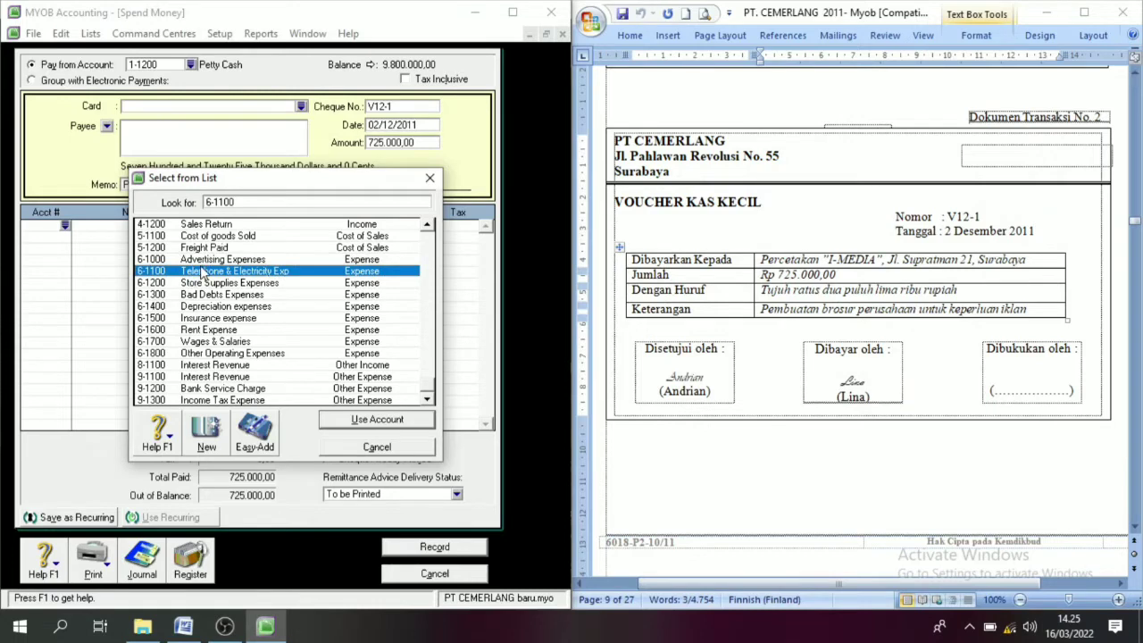
pyautogui.click(203, 260)
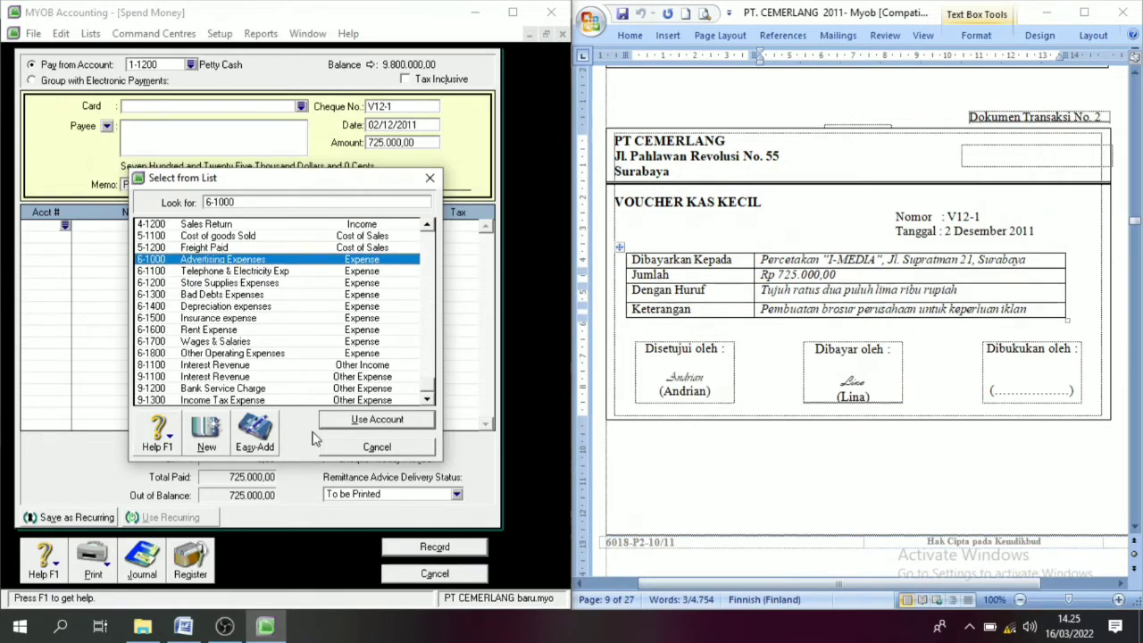
pyautogui.click(386, 421)
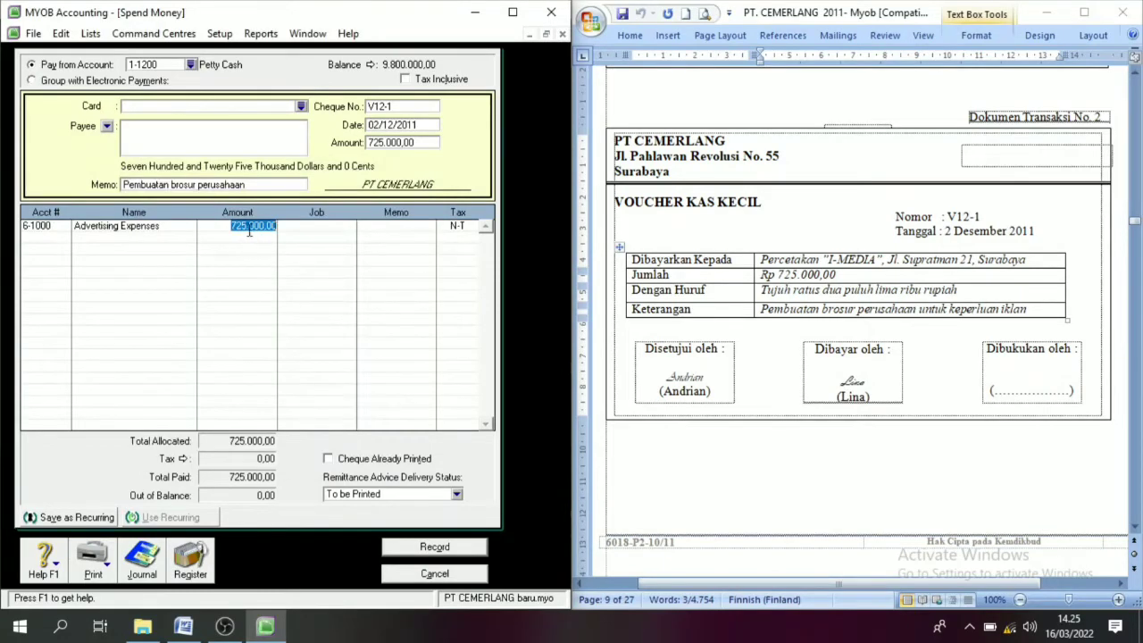
# - Record the brochure payment, bring Dokumen Transaksi No. 3 into view and close the Spend Money window
pyautogui.press('Tab')
pyautogui.click(437, 548)
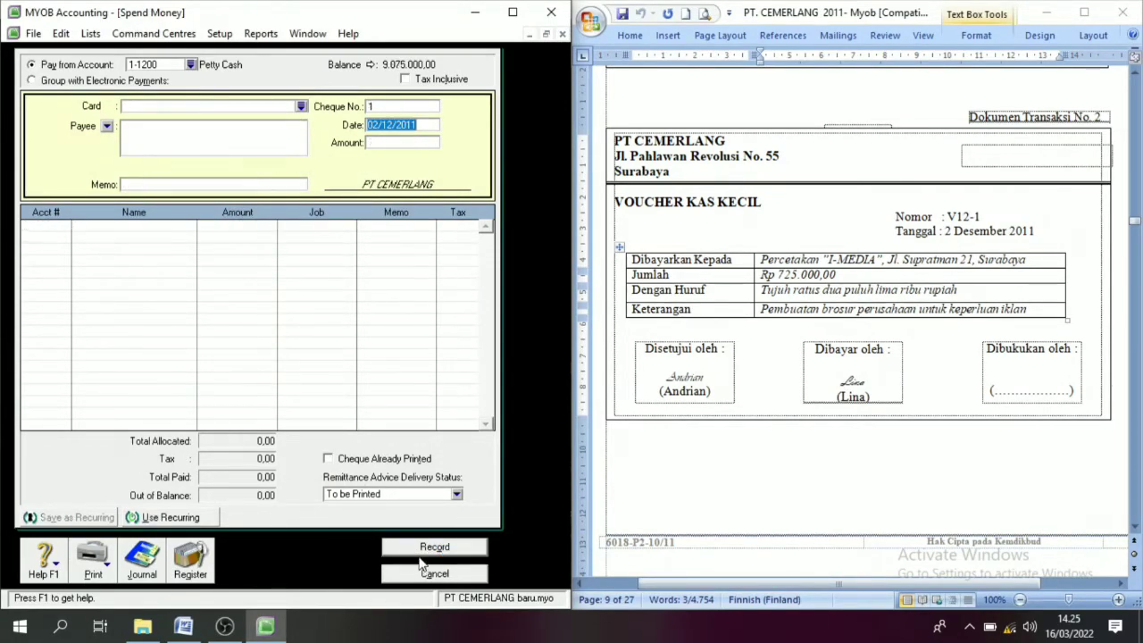
pyautogui.click(1136, 532)
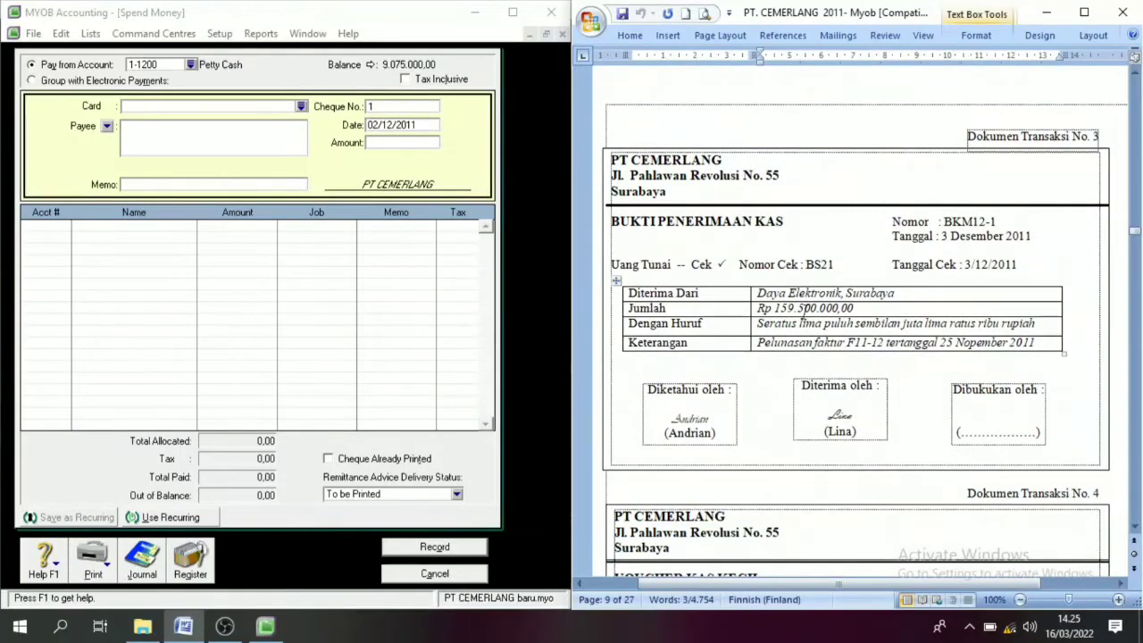
pyautogui.click(437, 572)
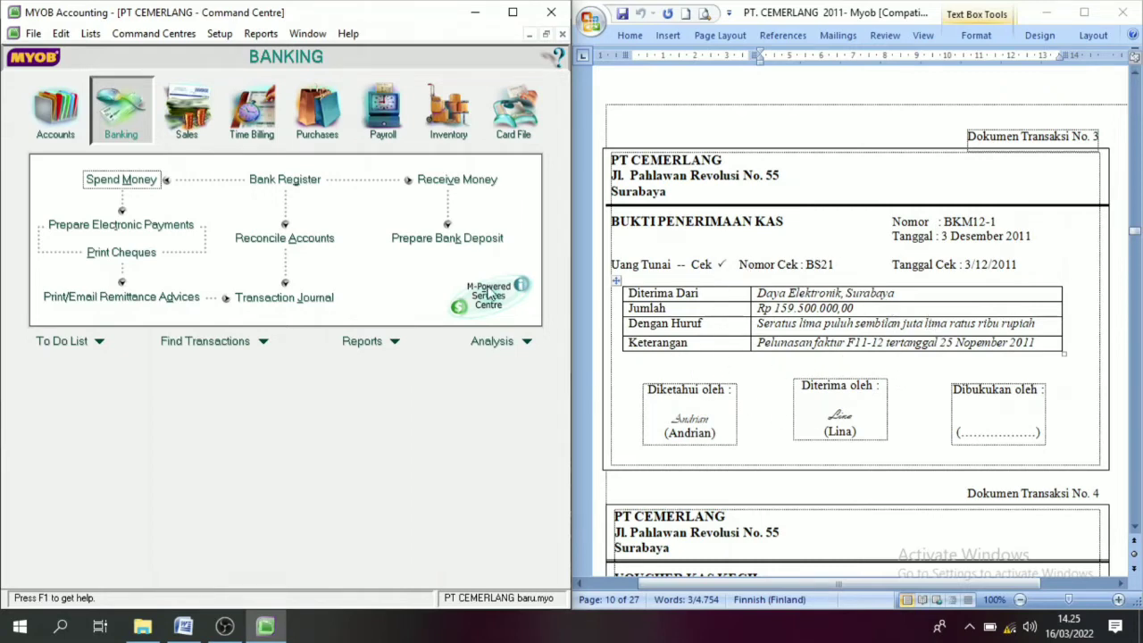
# - Start a Receive Payments entry for customer Daya Elektronik with an amount received of 159.500.000,00
pyautogui.click(187, 132)
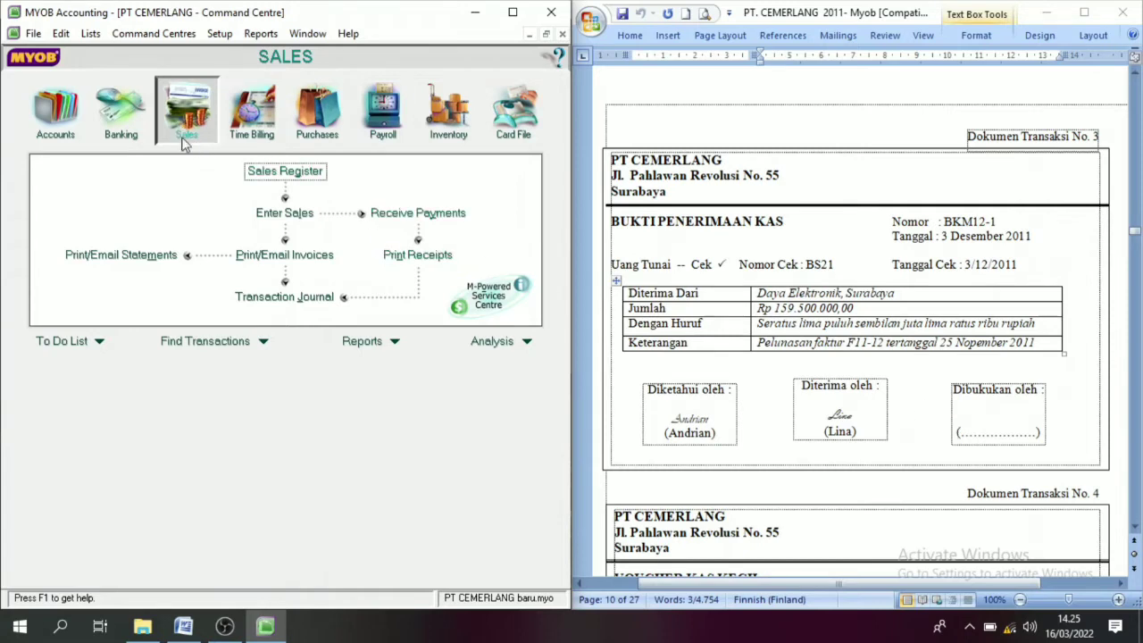
pyautogui.click(415, 214)
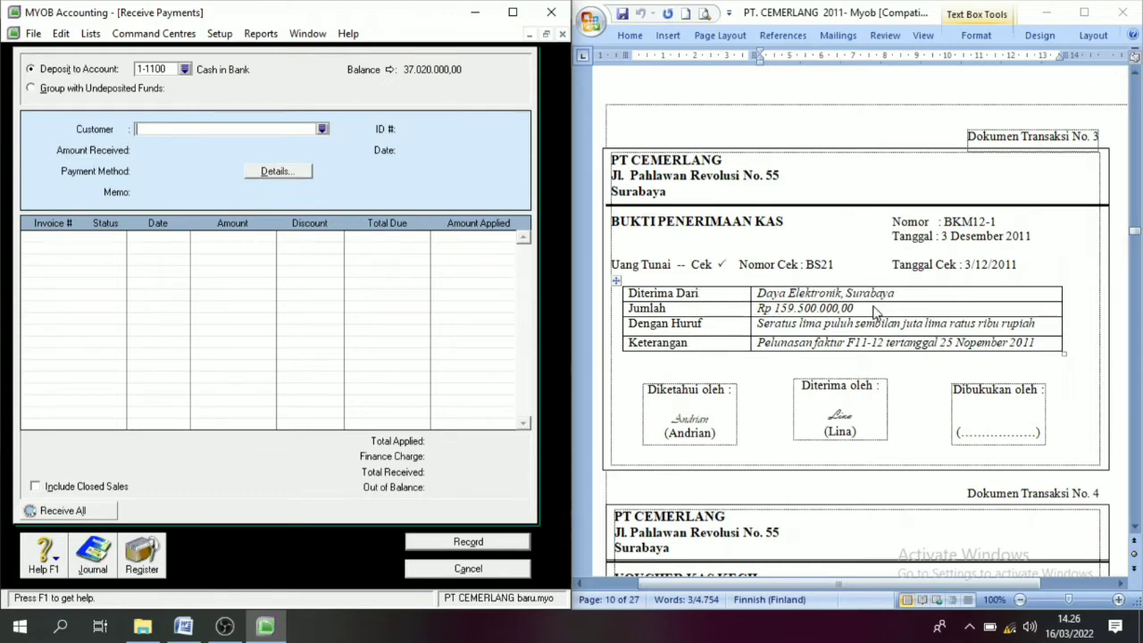
pyautogui.click(323, 131)
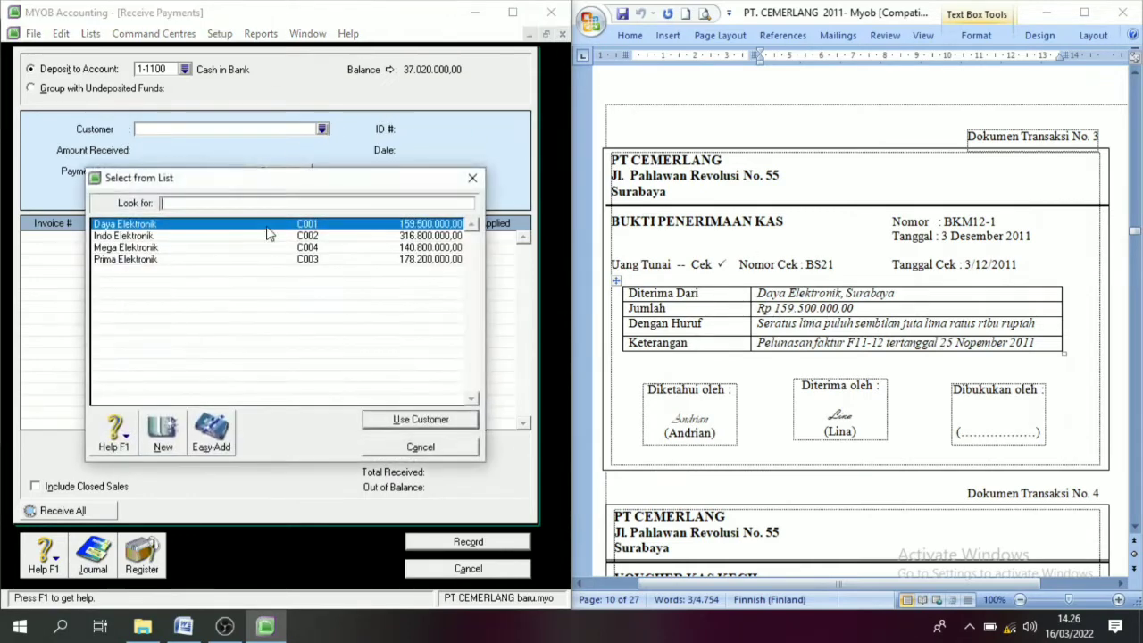
pyautogui.click(128, 228)
pyautogui.click(404, 418)
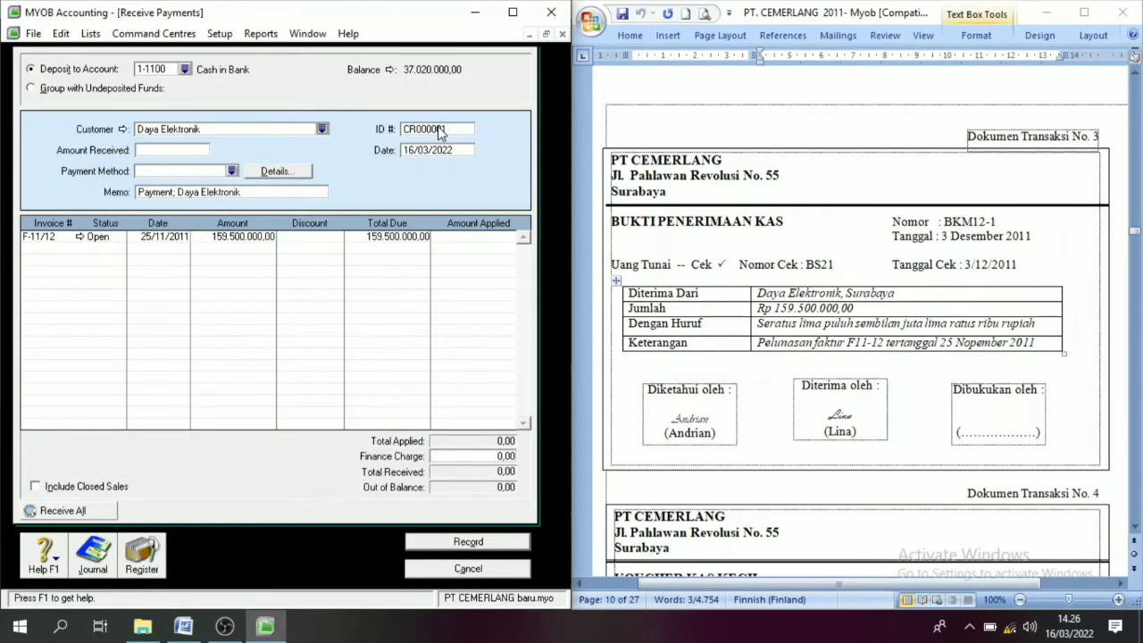
pyautogui.click(142, 150)
pyautogui.write('159.500.000,00')
pyautogui.press('Tab')
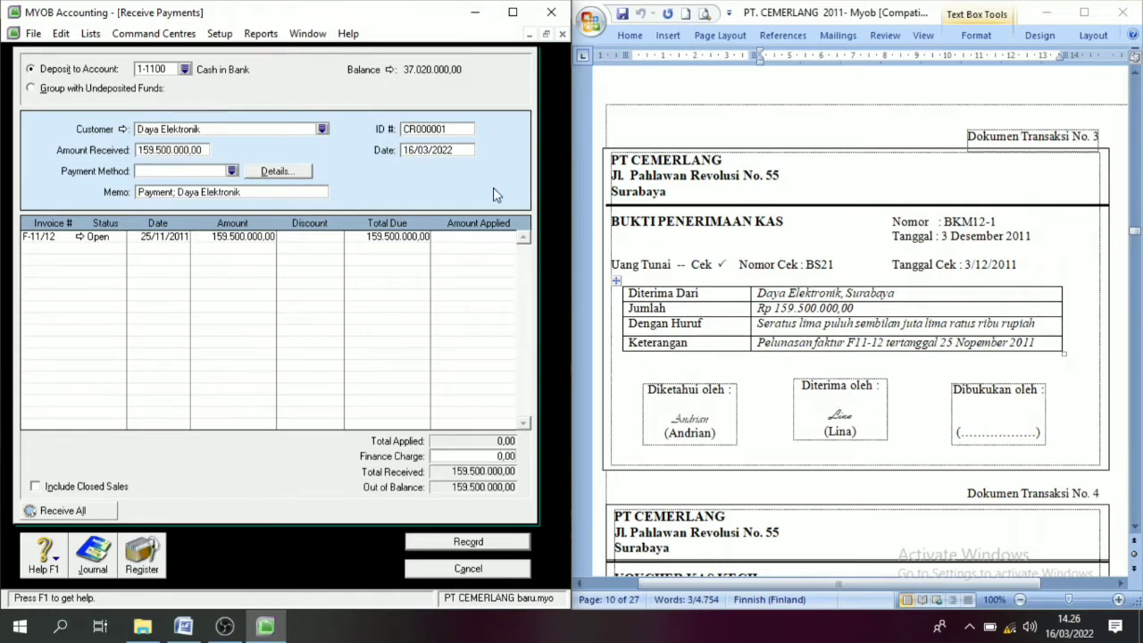
# - Replace the receipt's ID number with BKM12-1, copied from the cash receipt document
pyautogui.click(446, 127)
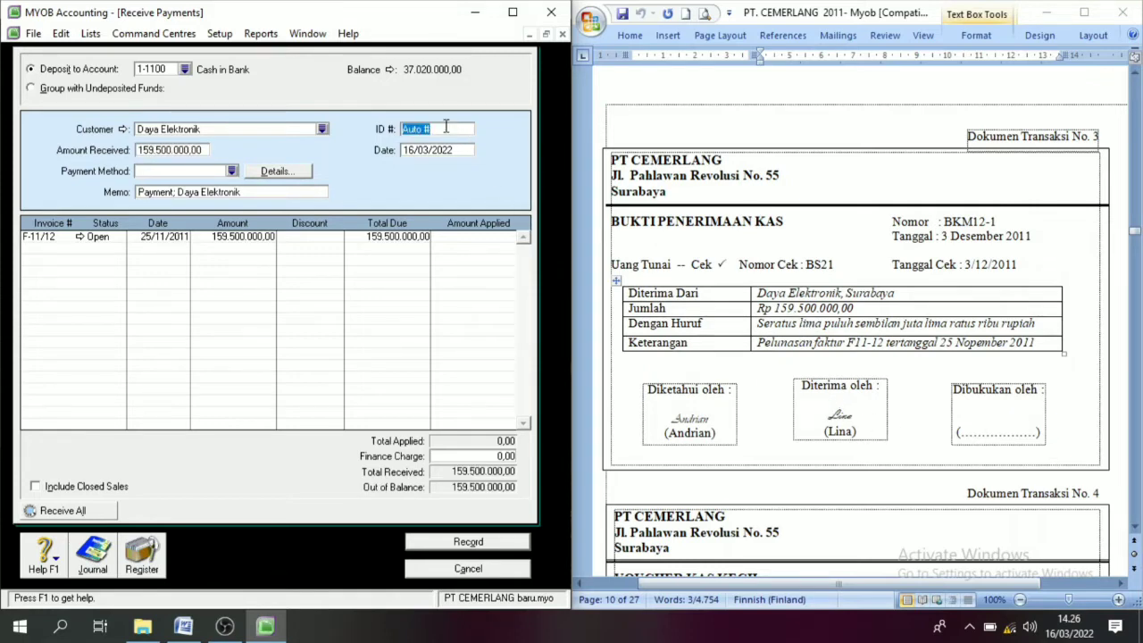
pyautogui.click(964, 225)
pyautogui.press('End')
pyautogui.hotkey('shift', 'Left')
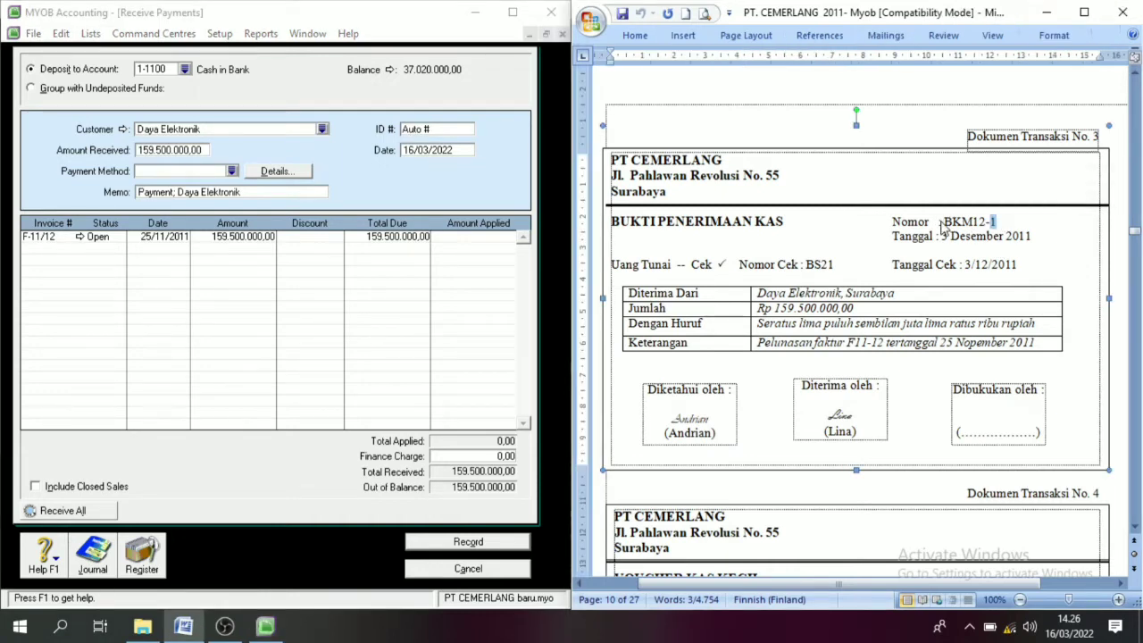
pyautogui.moveTo(940, 221); pyautogui.dragTo(974, 221)
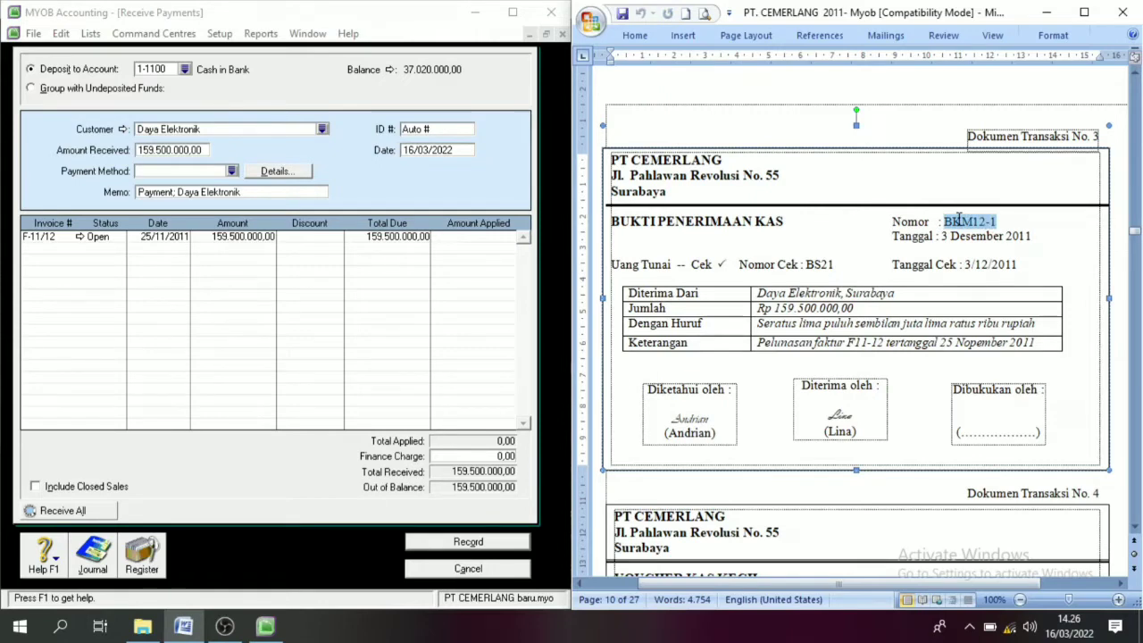
pyautogui.click(458, 128)
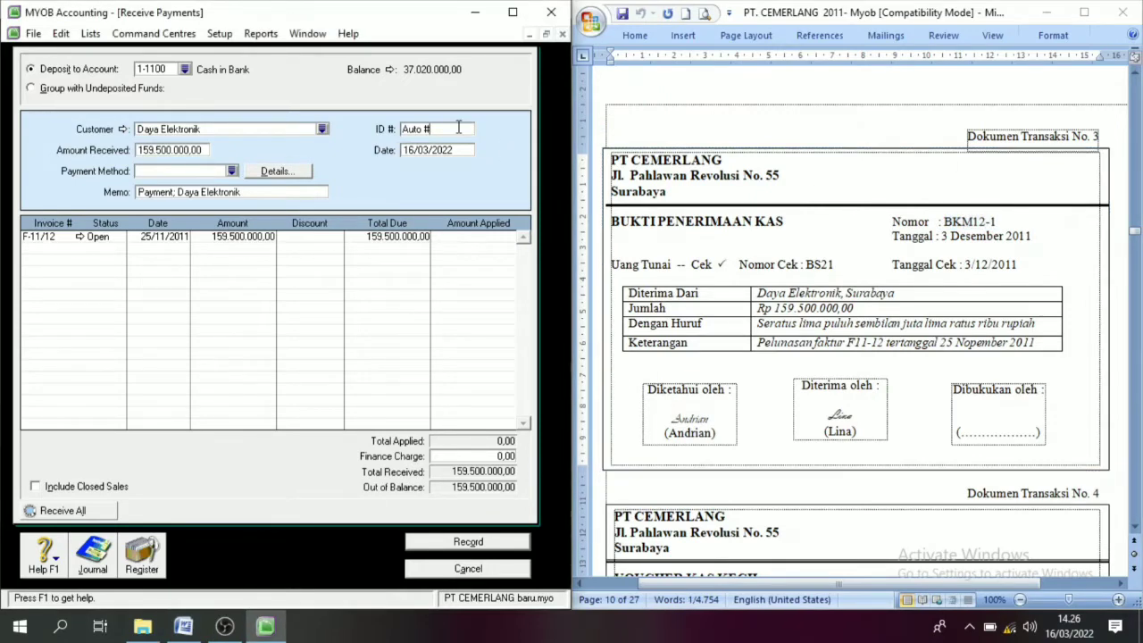
pyautogui.moveTo(458, 129); pyautogui.dragTo(365, 128)
pyautogui.hotkey('ctrl', 'v')
pyautogui.click(1012, 229)
pyautogui.hotkey('ctrl', 'c')
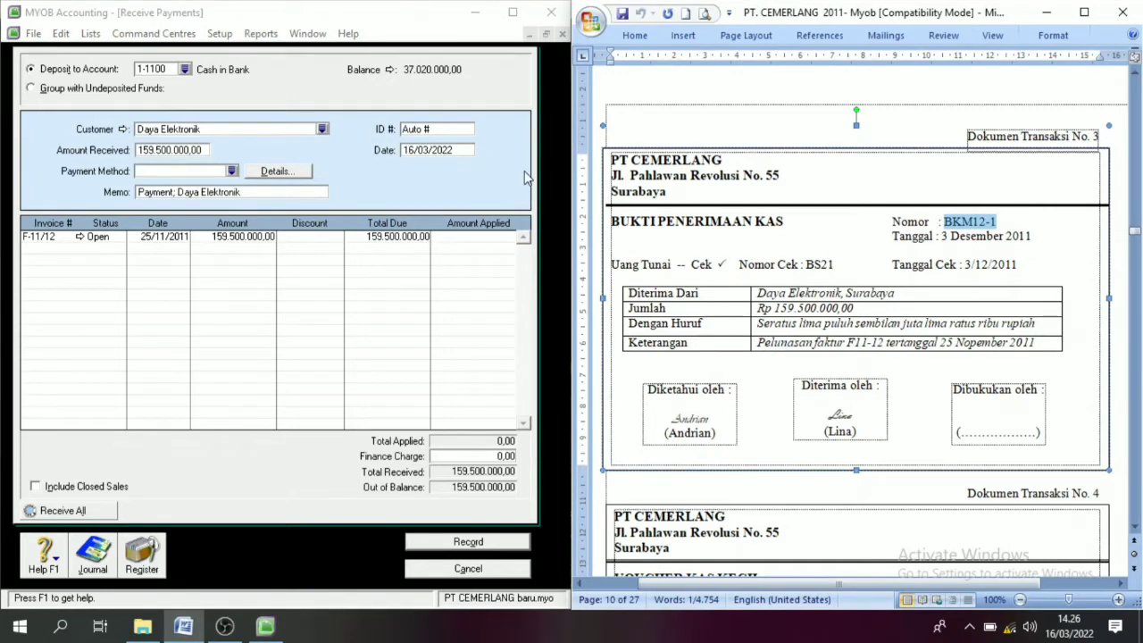
pyautogui.moveTo(449, 128); pyautogui.dragTo(366, 129)
pyautogui.hotkey('ctrl', 'v')
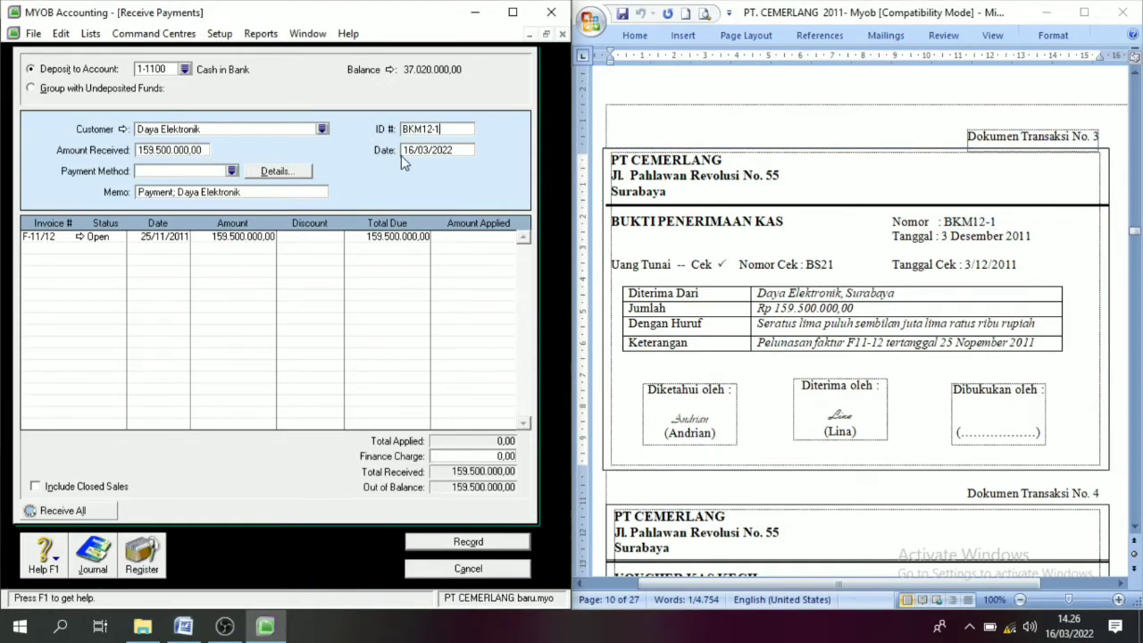
# - Date the Daya Elektronik receipt 3/12/2011 and apply 159.500.000,00 to invoice F-11/12
pyautogui.click(409, 153)
pyautogui.write('3/12/2011')
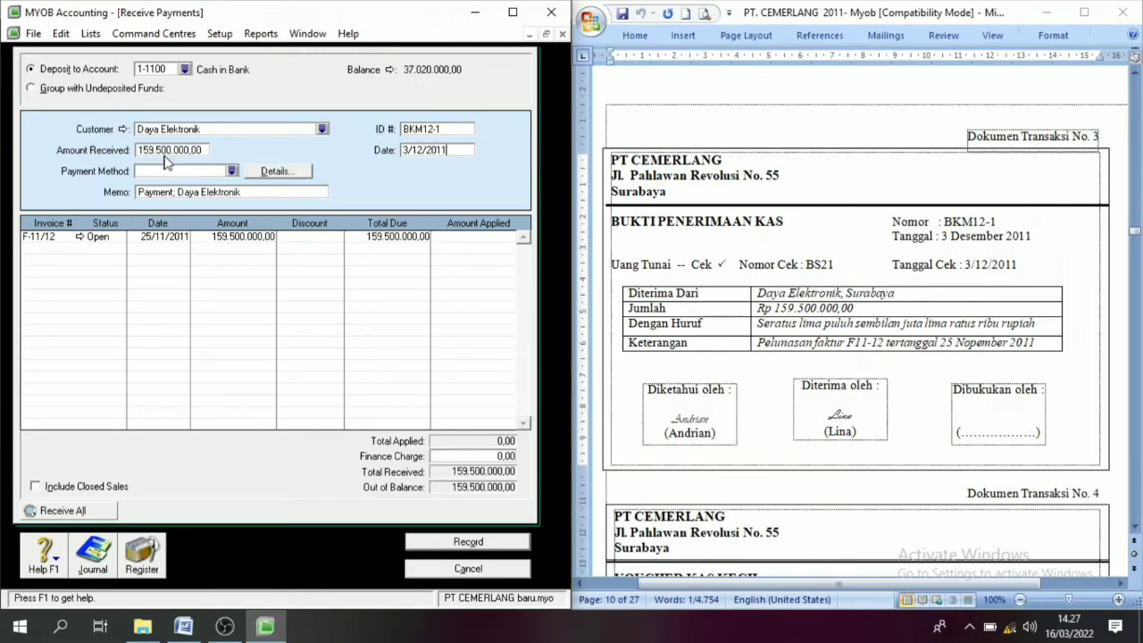
pyautogui.click(487, 239)
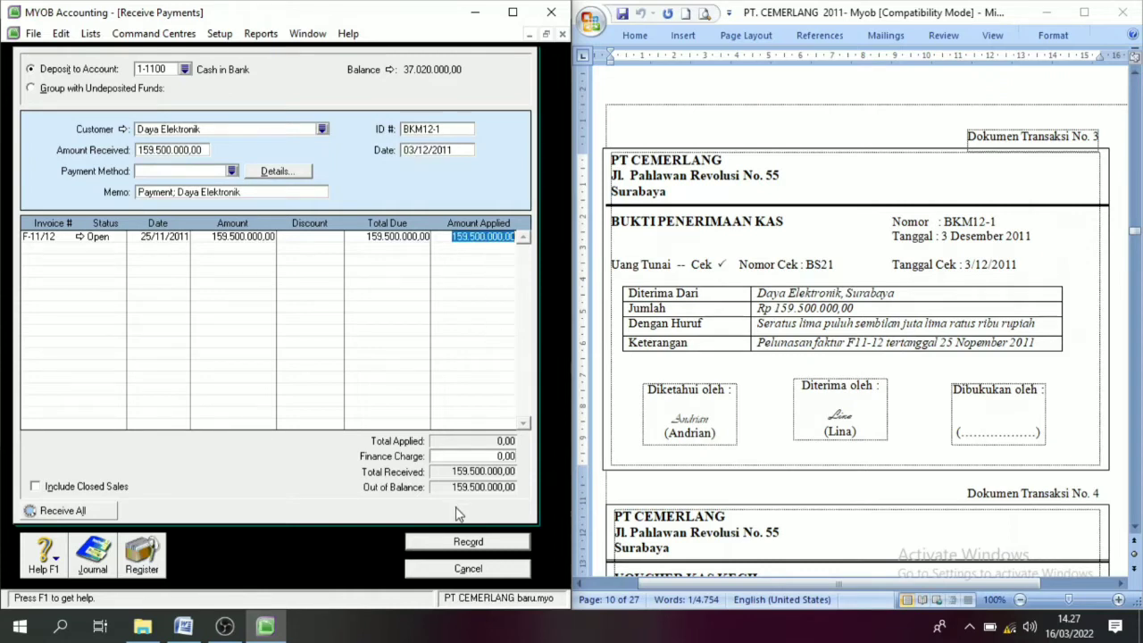
pyautogui.press('Tab')
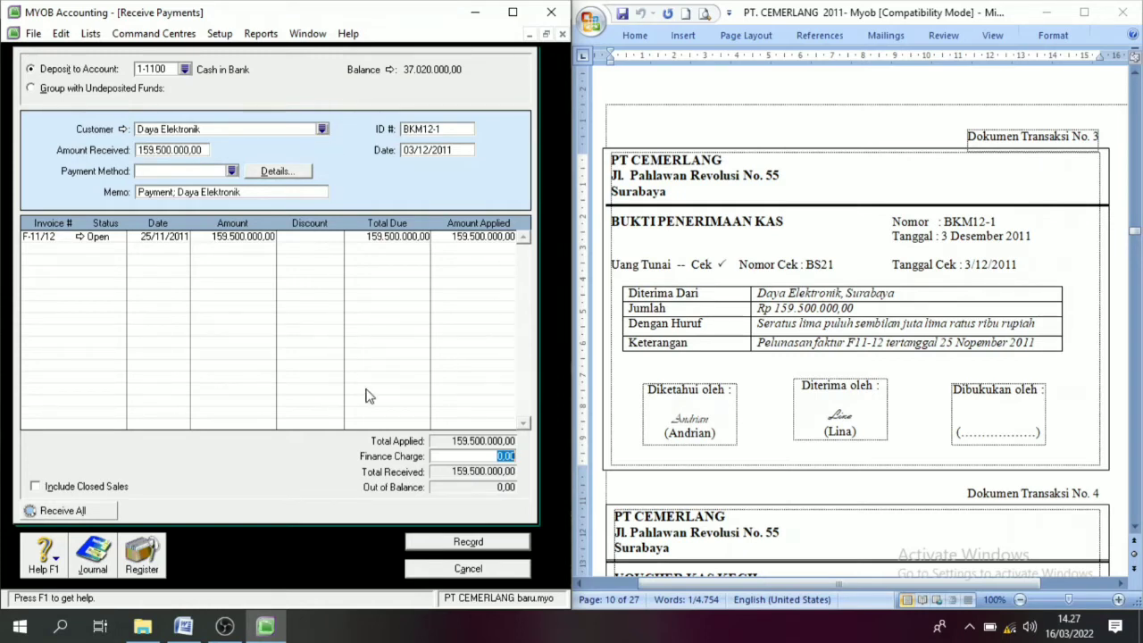
# - Record the customer receipt, close the Receive Payments window and bring Dokumen Transaksi No. 4 into view
pyautogui.click(476, 543)
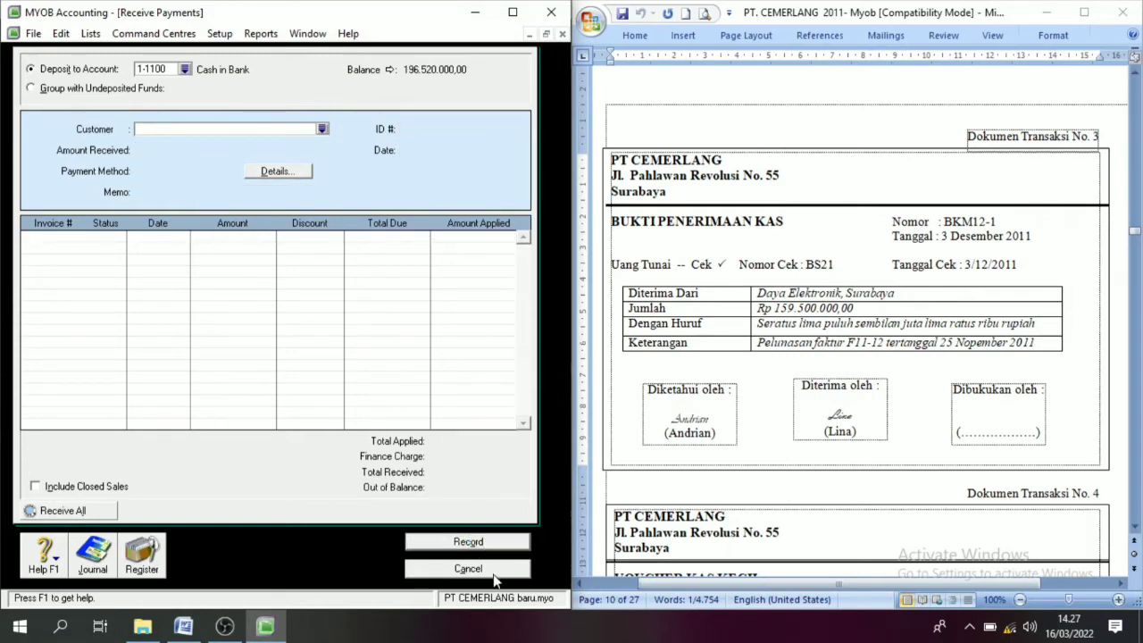
pyautogui.click(493, 575)
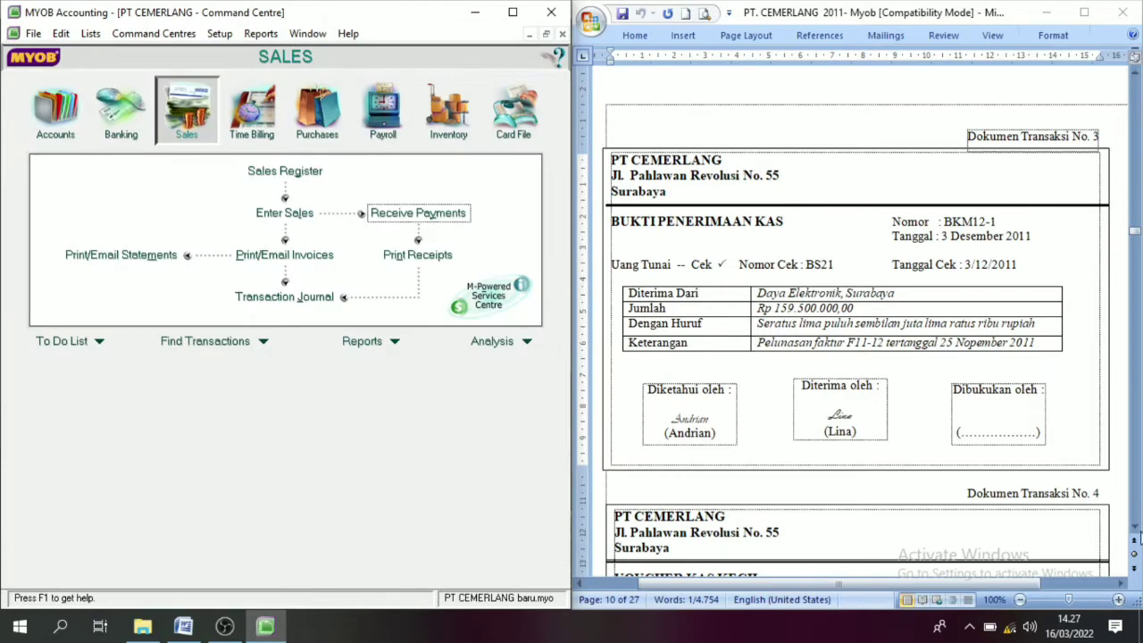
pyautogui.moveTo(1136, 528); pyautogui.dragTo(1136, 528)
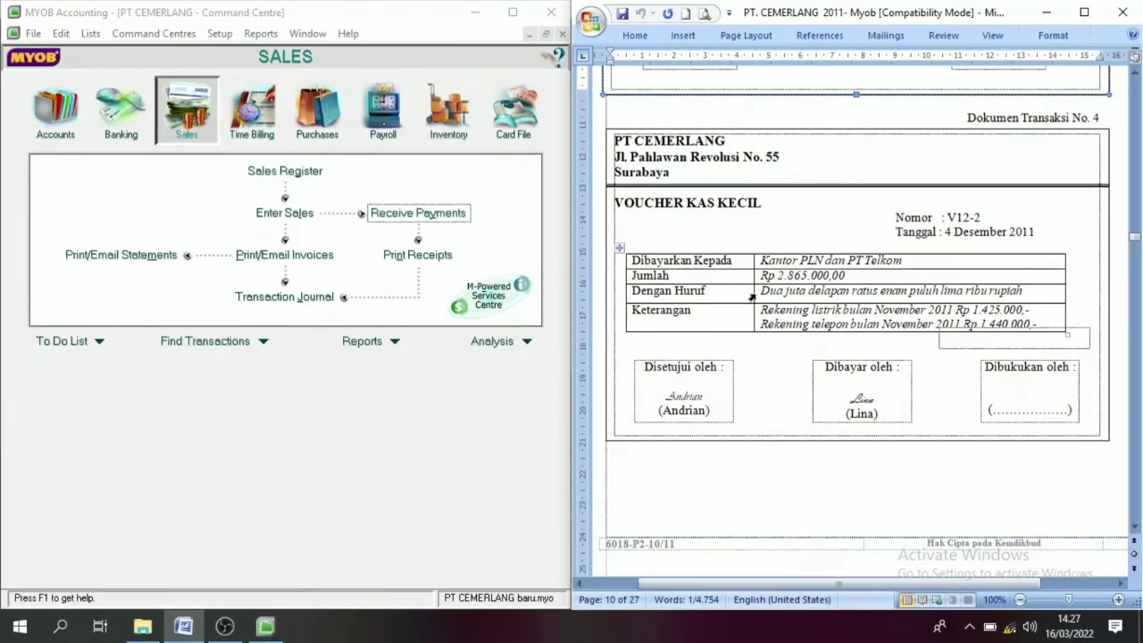
# - Start a Spend Money entry paid from account 1-1200 Petty Cash
pyautogui.click(132, 143)
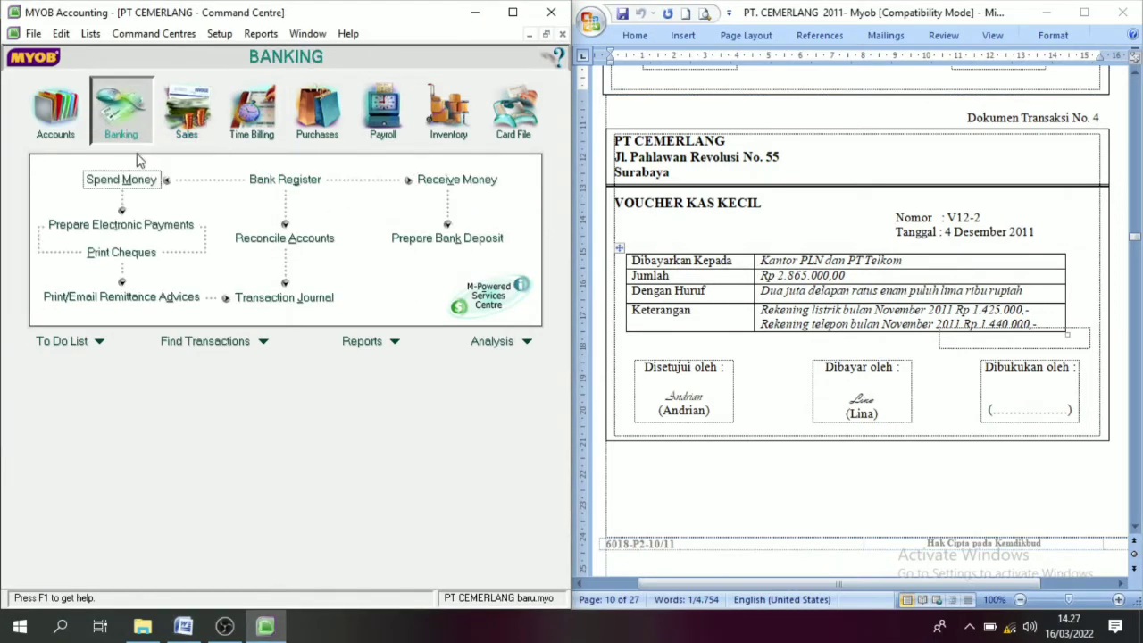
pyautogui.click(139, 180)
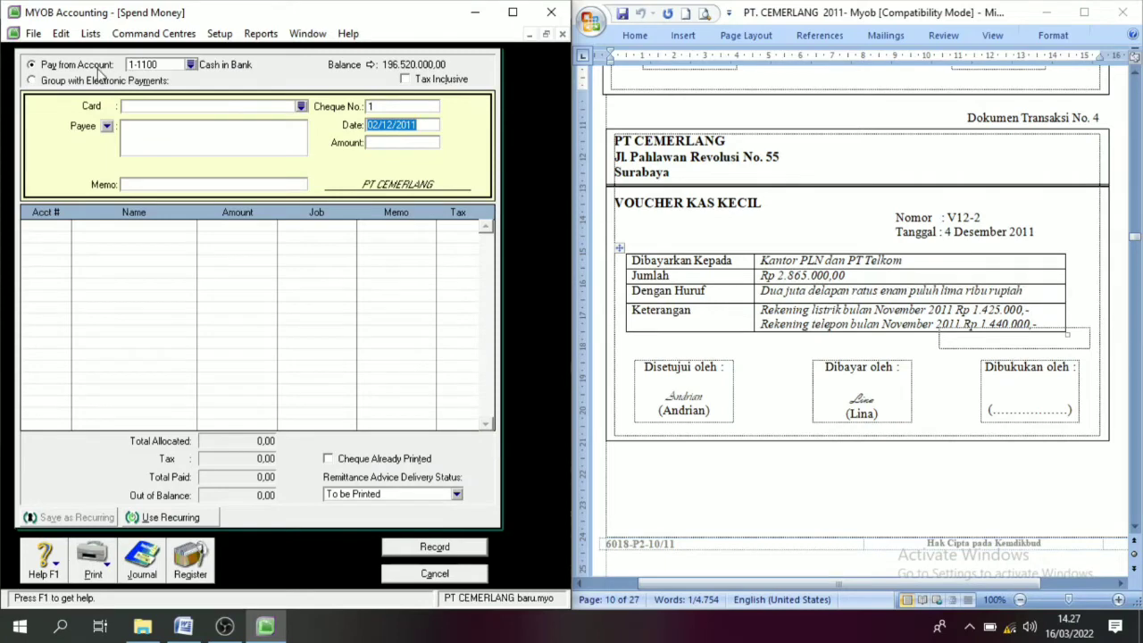
pyautogui.click(191, 66)
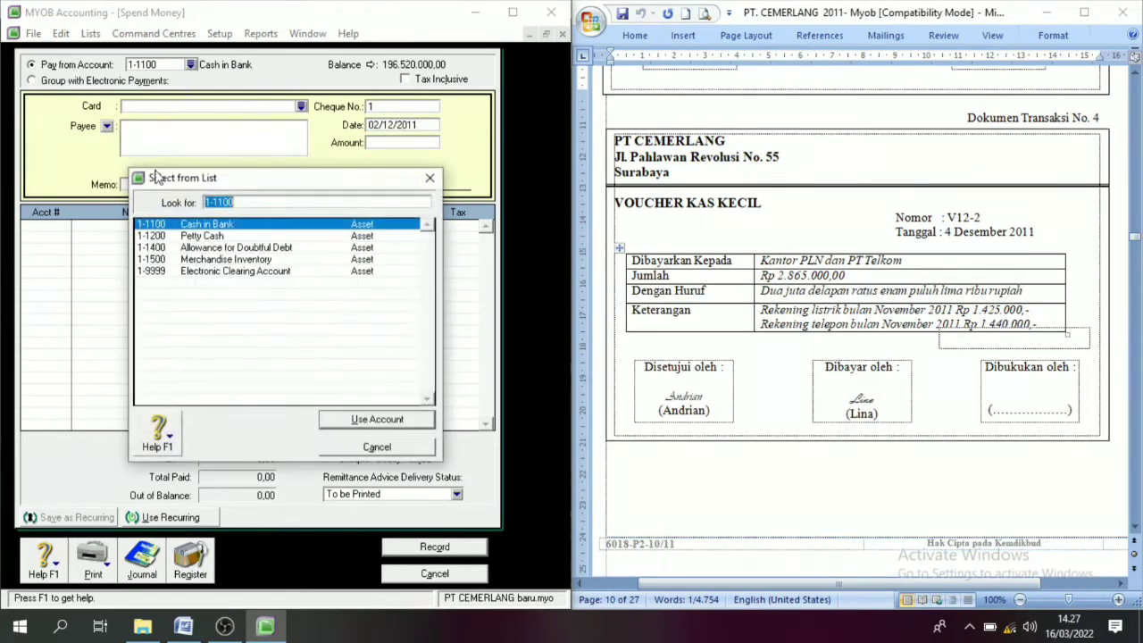
pyautogui.click(199, 236)
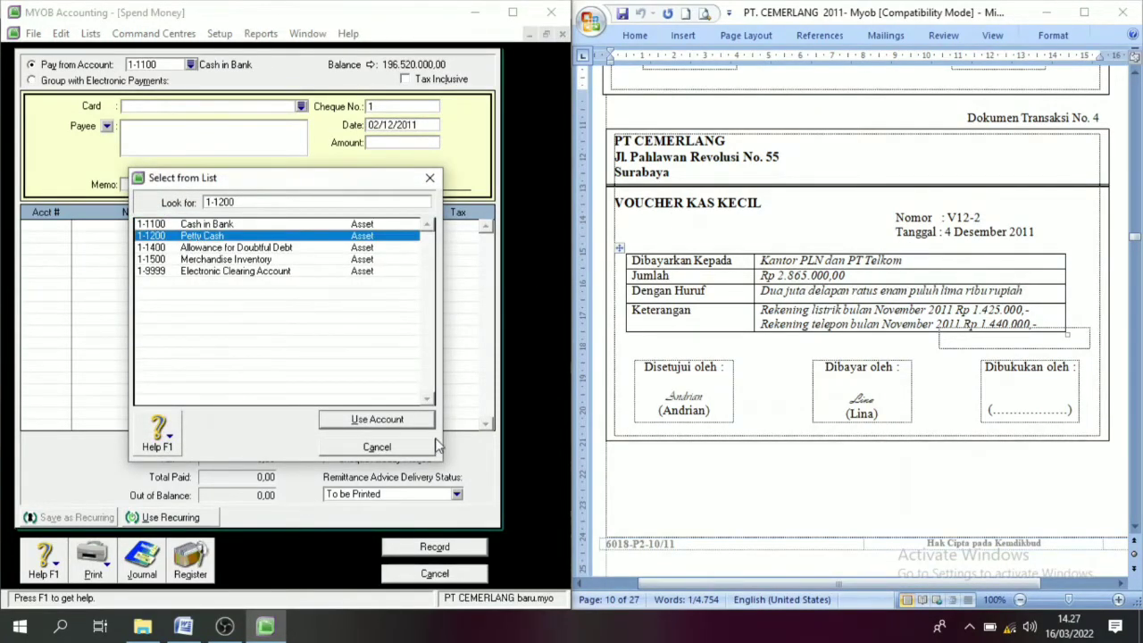
pyautogui.click(373, 420)
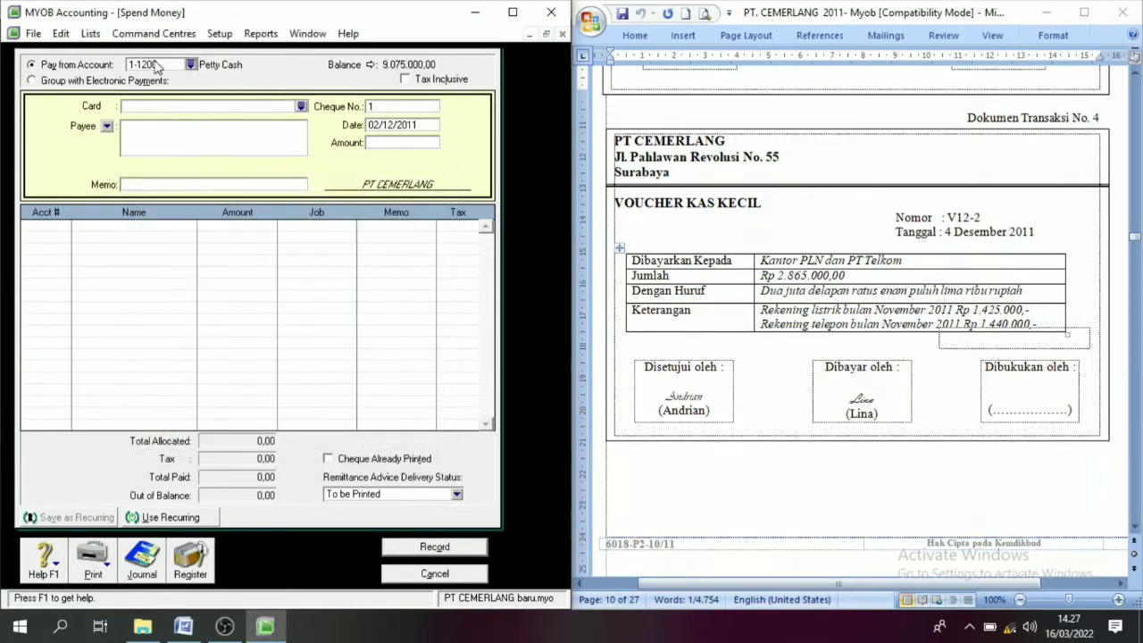
# - Replace the payment's cheque number with V12-2, copied from the petty cash voucher
pyautogui.click(972, 221)
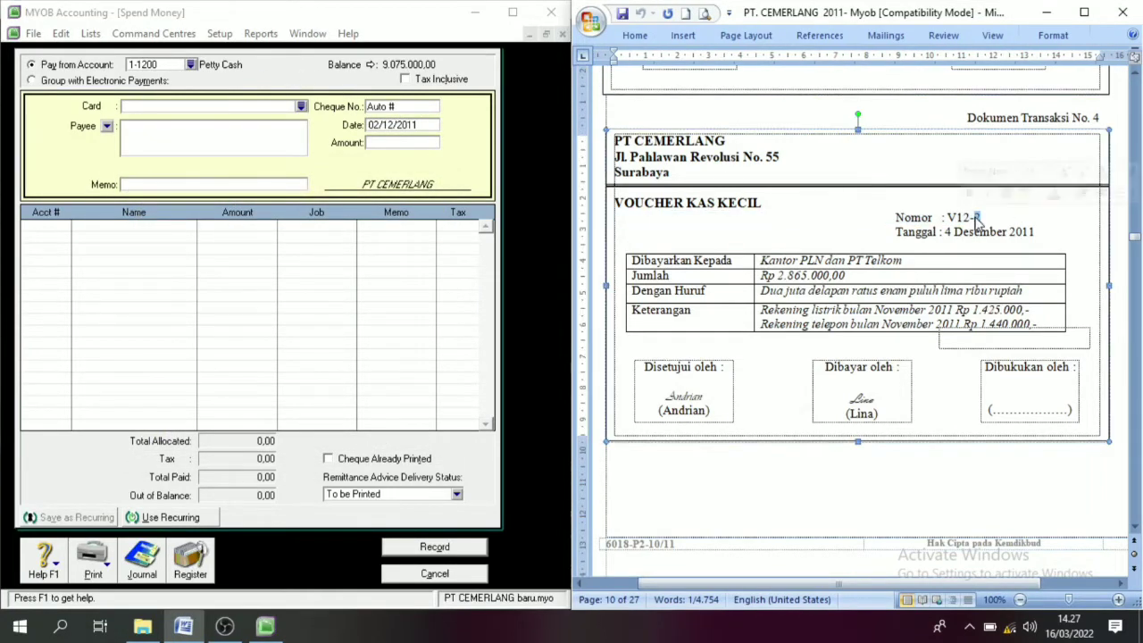
pyautogui.moveTo(980, 217); pyautogui.dragTo(953, 218)
pyautogui.hotkey('ctrl', 'c')
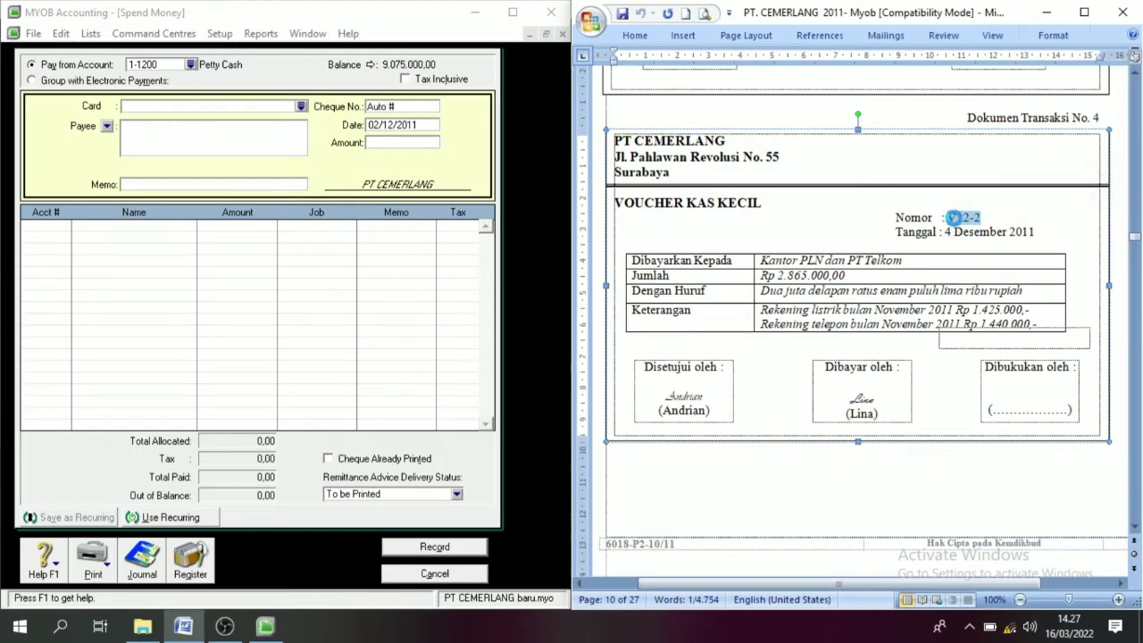
pyautogui.click(412, 106)
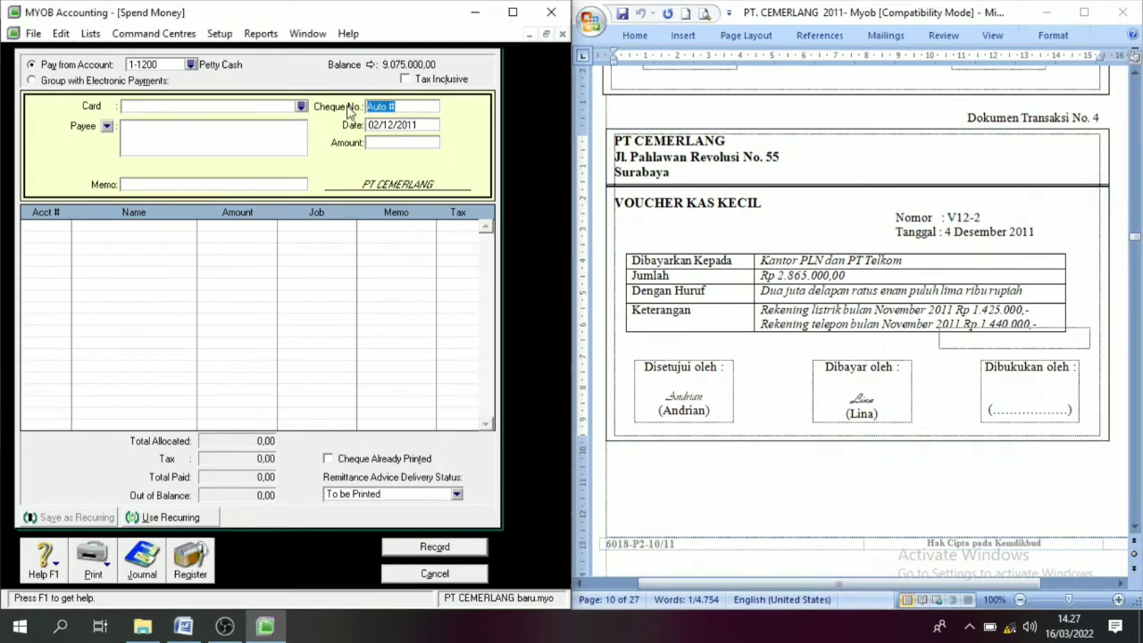
pyautogui.hotkey('ctrl', 'v')
# - Date the payment 04/12/2011 and set its amount to 2.865.000,00
pyautogui.click(382, 130)
pyautogui.click(381, 126)
pyautogui.press('BackSpace')
pyautogui.write('4')
pyautogui.click(386, 145)
pyautogui.write('2')
pyautogui.press('Tab')
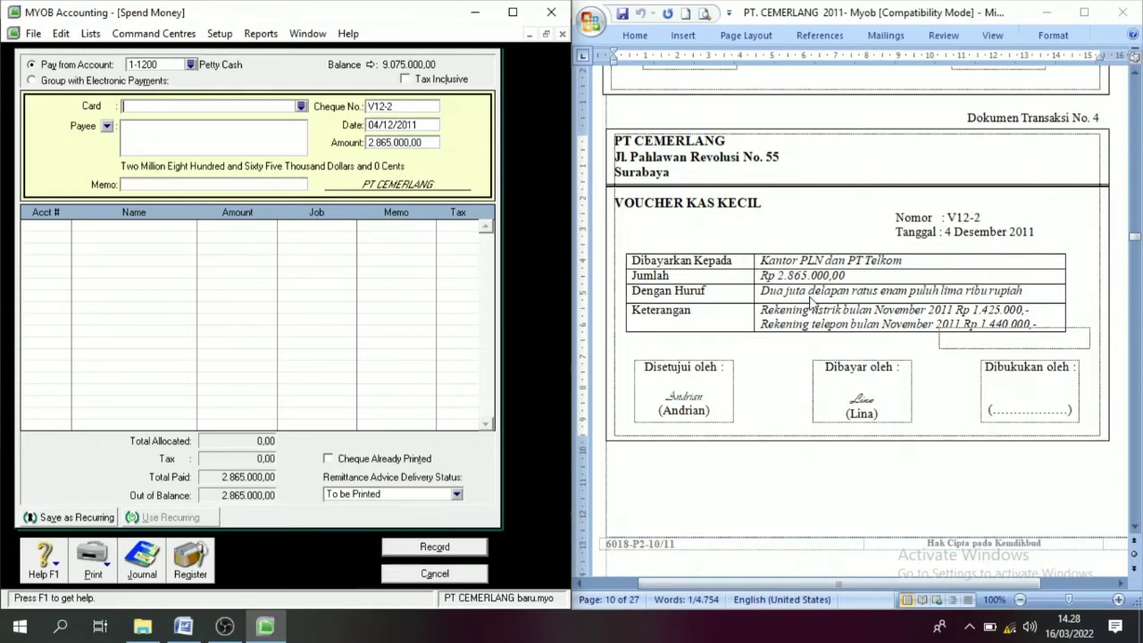
# - Change the account the payment is made from to 1-1100 Cash in Bank
pyautogui.click(191, 65)
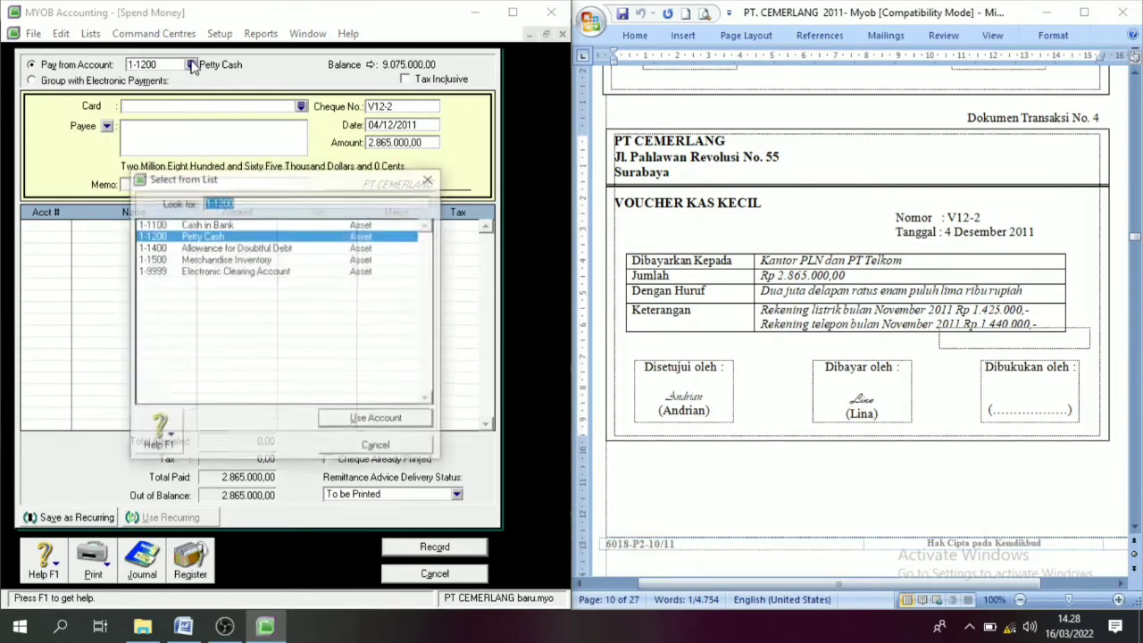
pyautogui.click(206, 224)
pyautogui.click(368, 418)
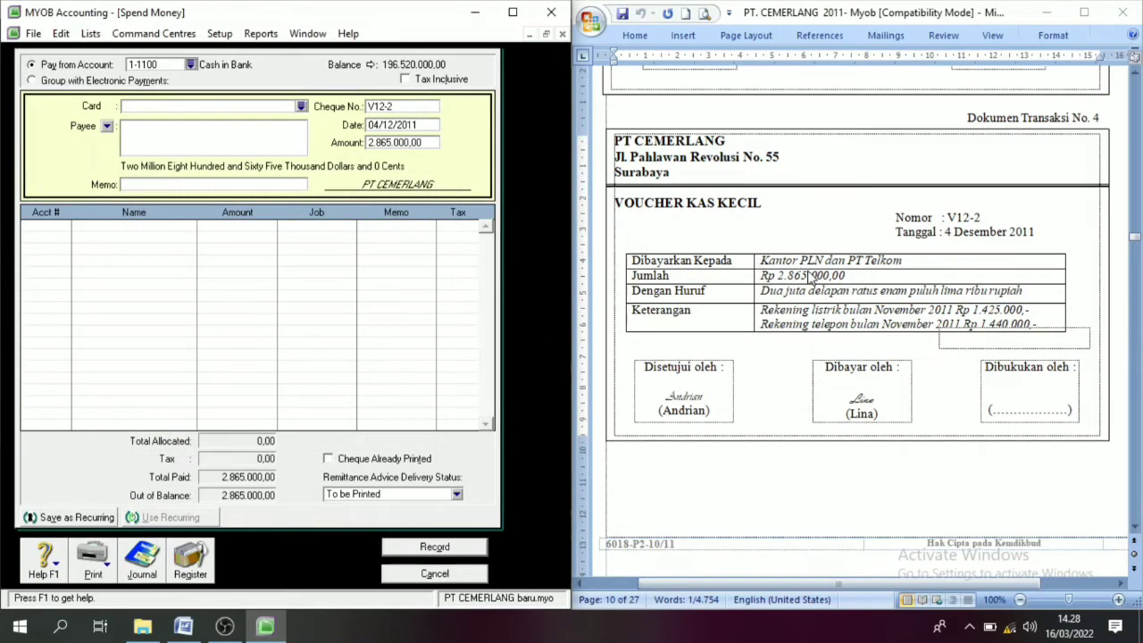
# - Examine the Pengeluaran Kas rules in the company policies of the Word document and return to Dokumen Transaksi No. 4
pyautogui.click(1138, 120)
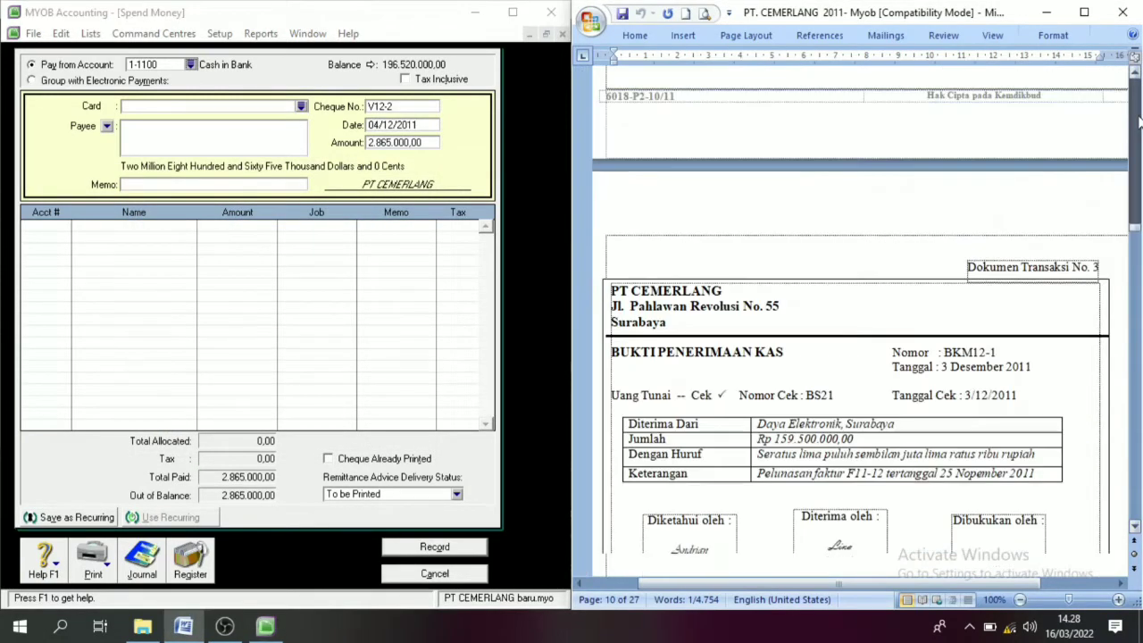
pyautogui.scroll(20, 1138, 121)
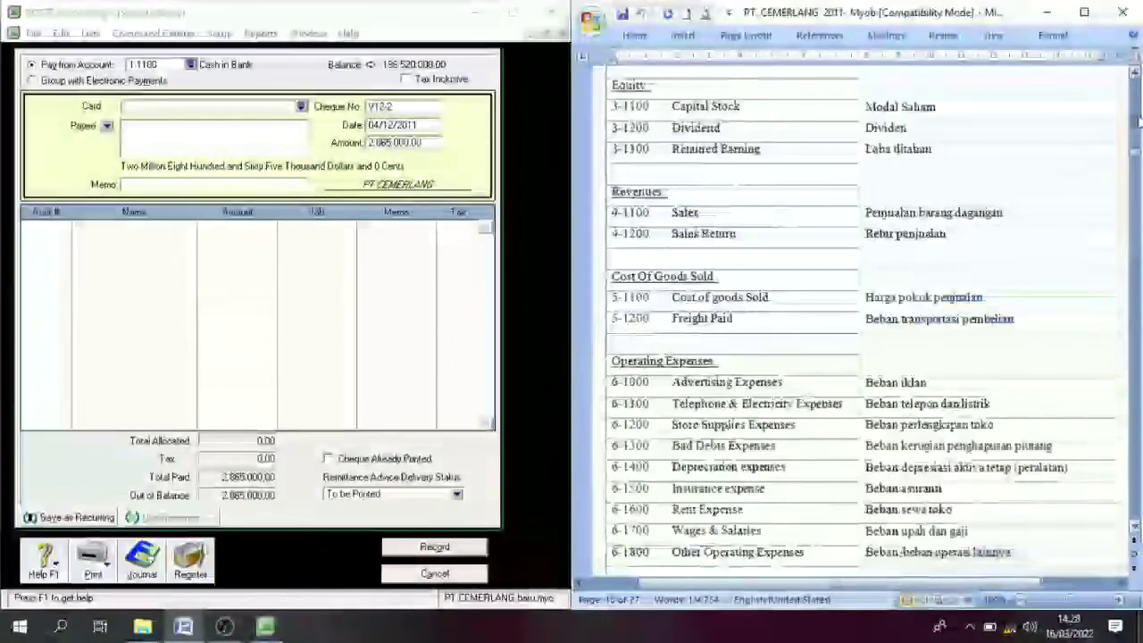
pyautogui.scroll(20, 1138, 120)
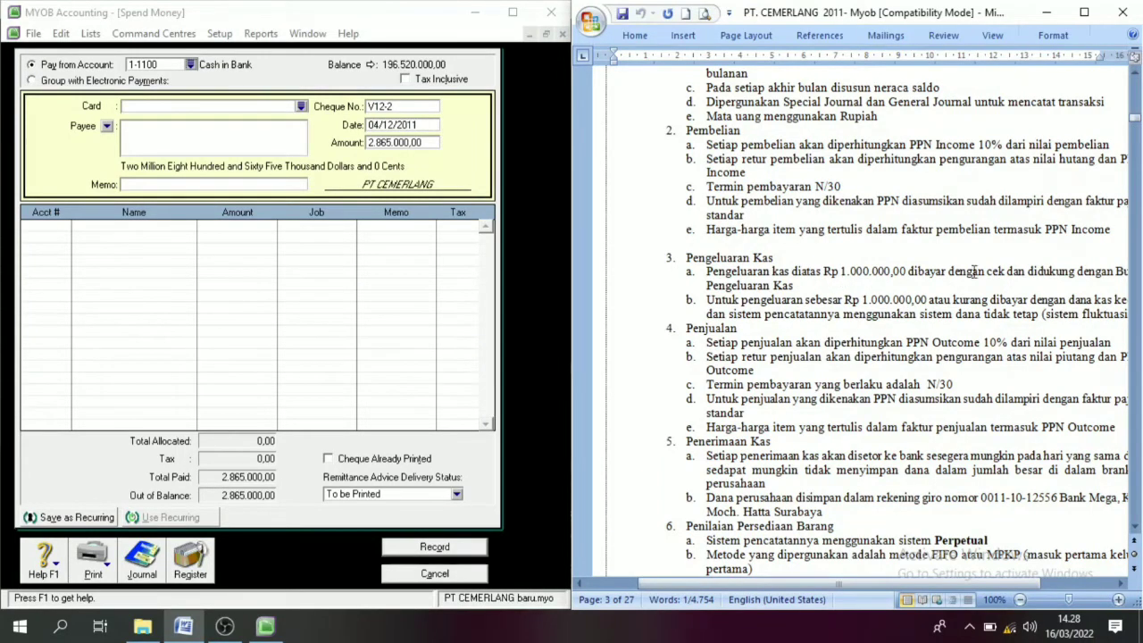
pyautogui.click(895, 306)
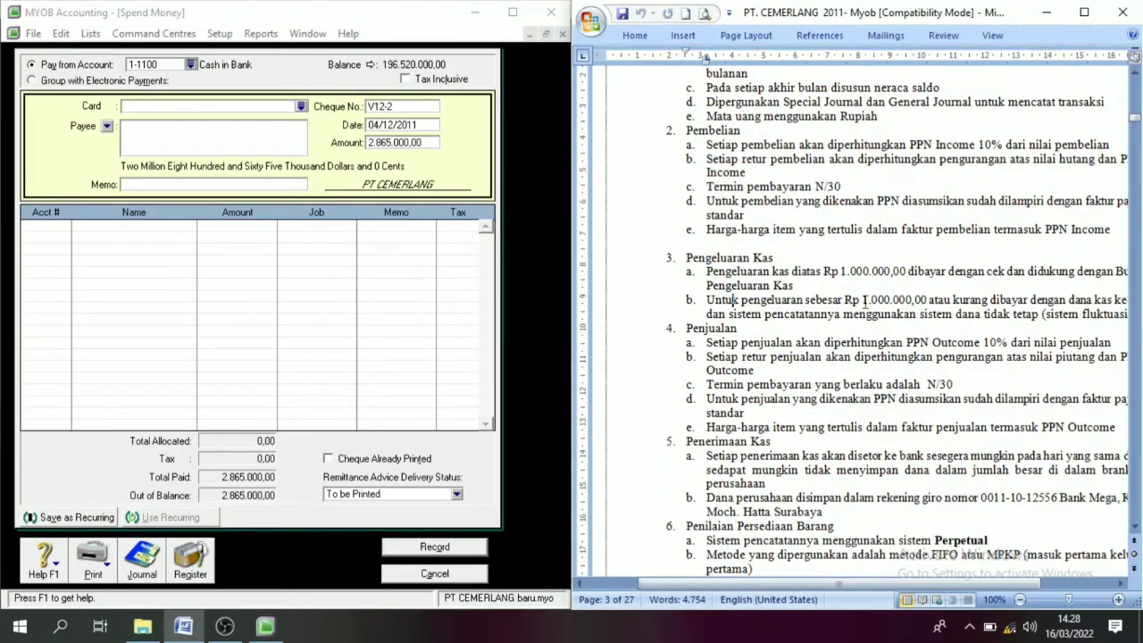
pyautogui.hotkey('alt', 'shift')
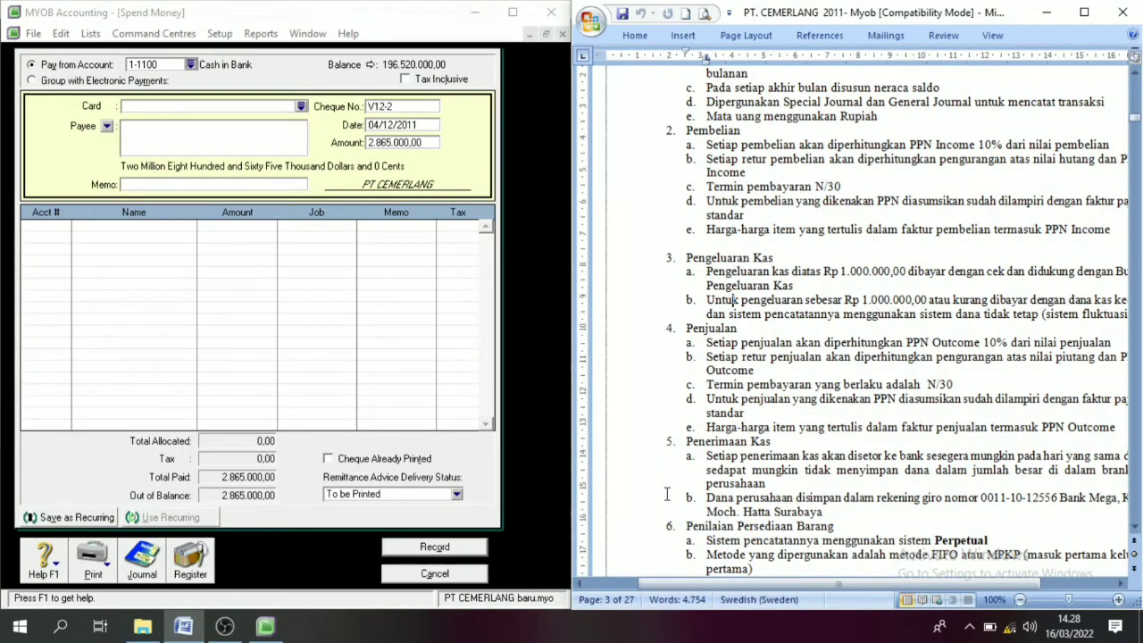
pyautogui.click(1137, 478)
pyautogui.click(1137, 479)
pyautogui.click(1136, 478)
pyautogui.click(1136, 479)
pyautogui.click(1137, 479)
pyautogui.click(1136, 479)
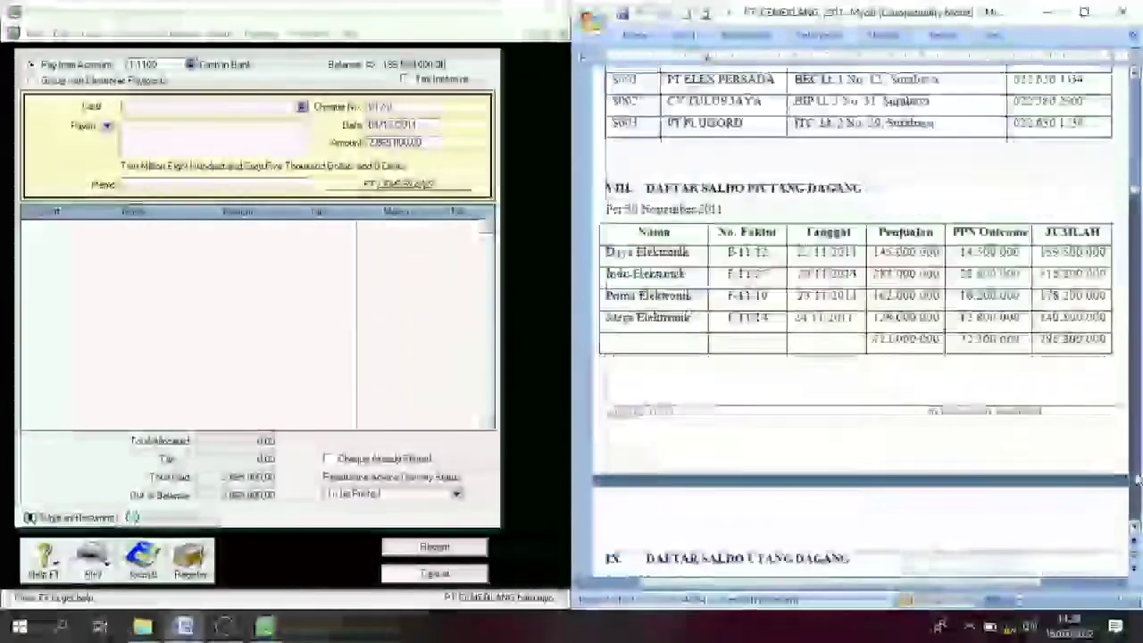
pyautogui.click(1136, 479)
pyautogui.click(1136, 478)
pyautogui.click(1136, 478)
pyautogui.click(1136, 479)
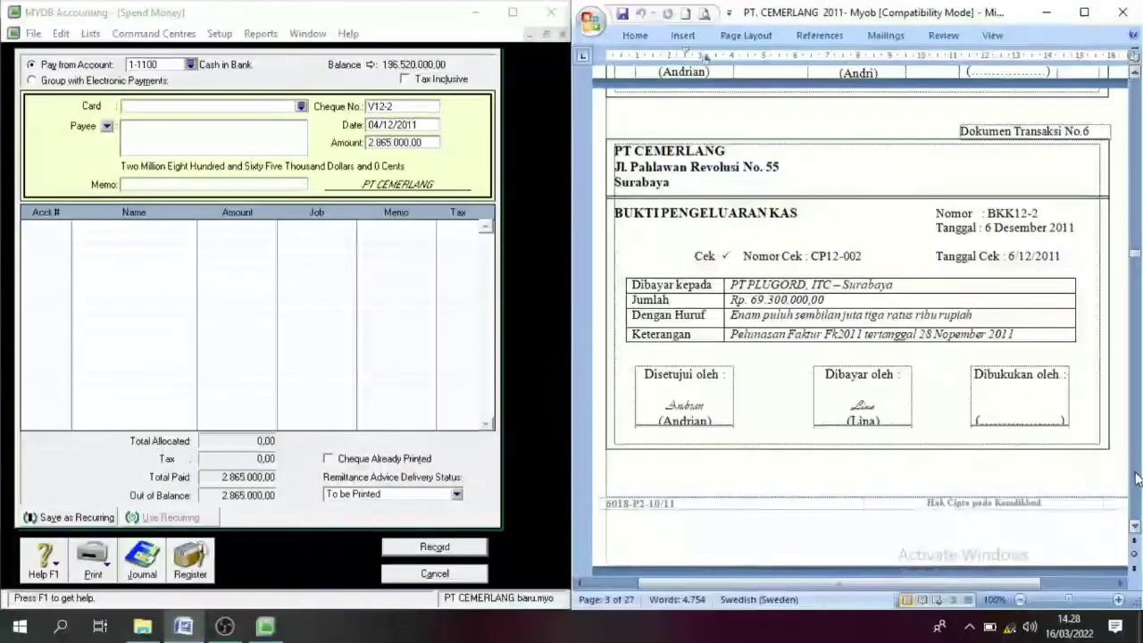
pyautogui.click(1136, 479)
pyautogui.click(1137, 168)
pyautogui.click(1138, 168)
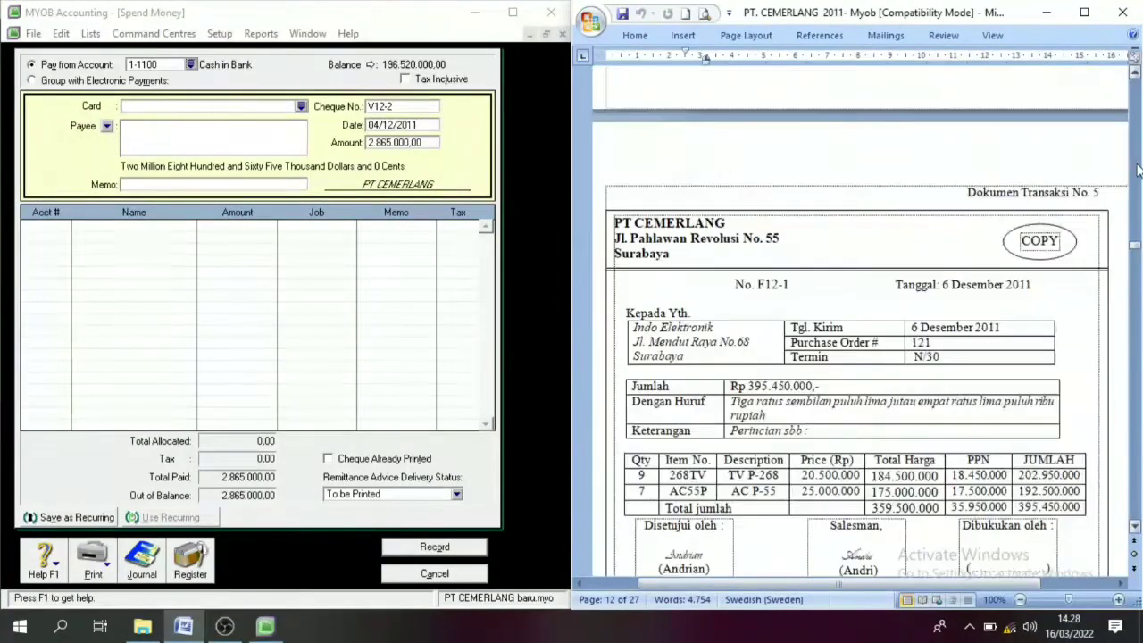
pyautogui.click(1137, 168)
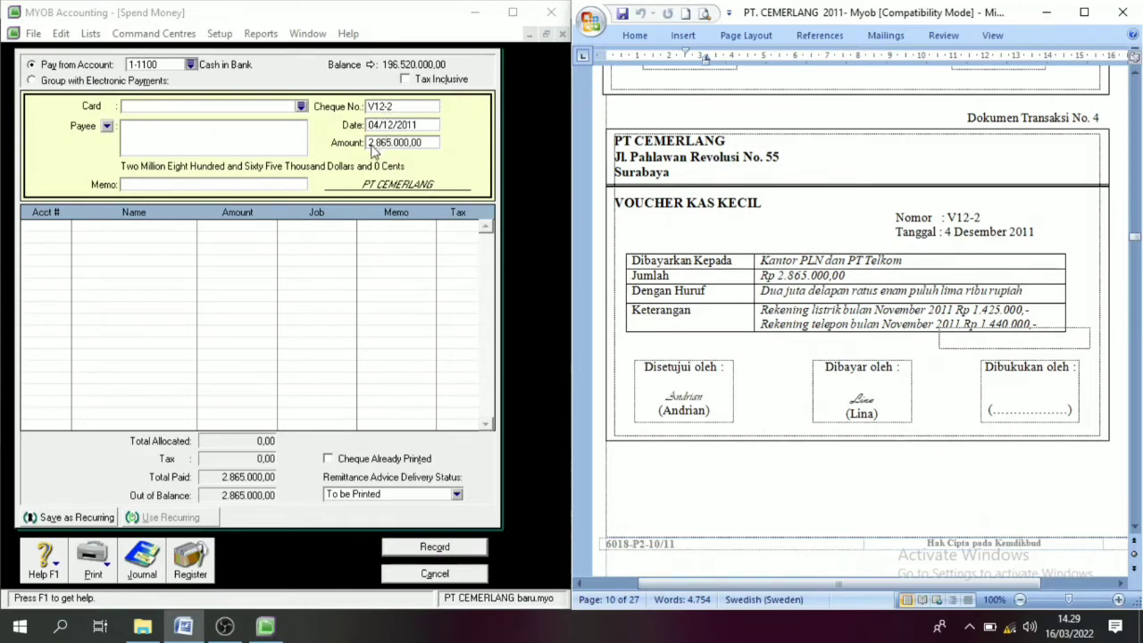
# - Enter the payment memo Rekening Listrik dan Telpon
pyautogui.click(141, 185)
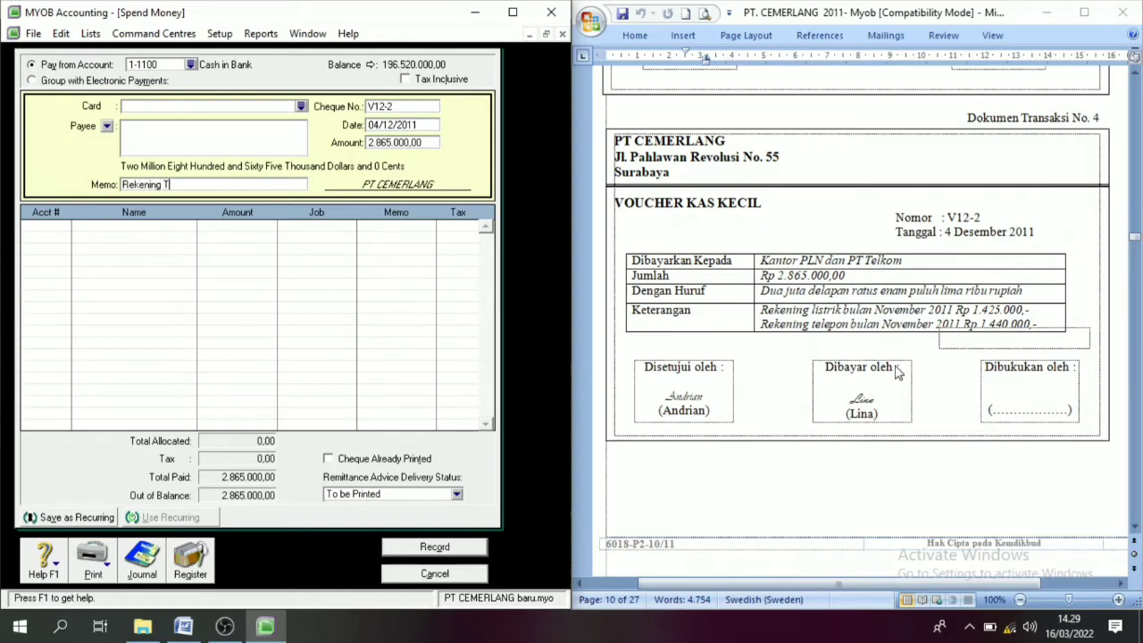
pyautogui.write('Rekening Tele')
pyautogui.write('da')
pyautogui.write('n Te')
pyautogui.write('lko')
# - Allocate the full 2.865.000,00 payment to account 2-1200 Expense Payable on the first transaction line
pyautogui.click(45, 227)
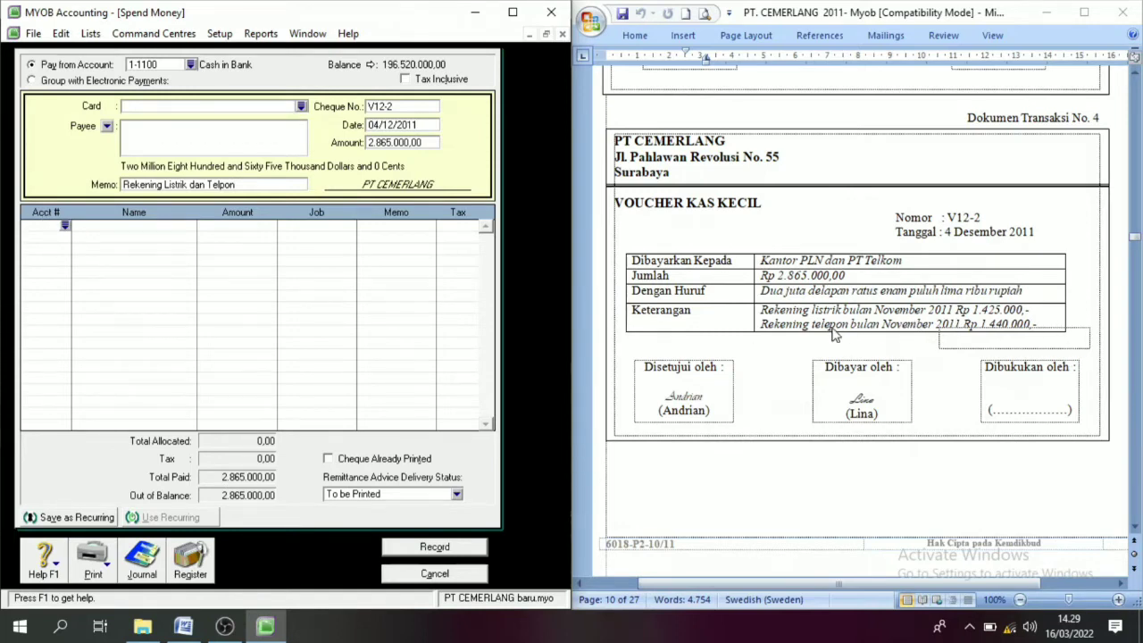
pyautogui.click(66, 228)
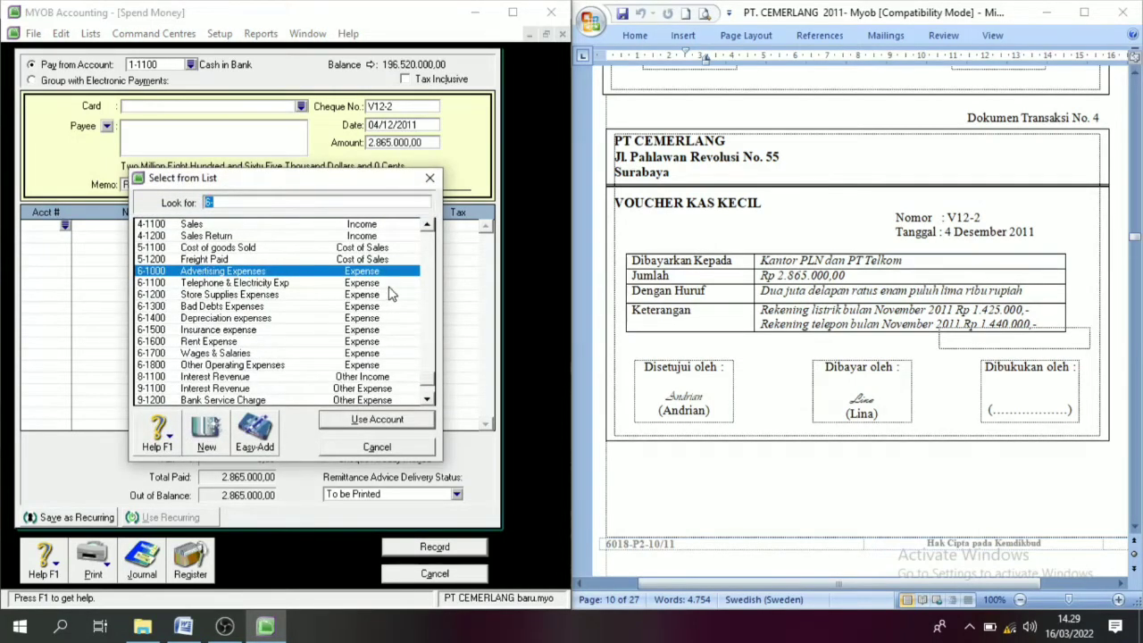
pyautogui.click(430, 229)
pyautogui.scroll(3, 430, 230)
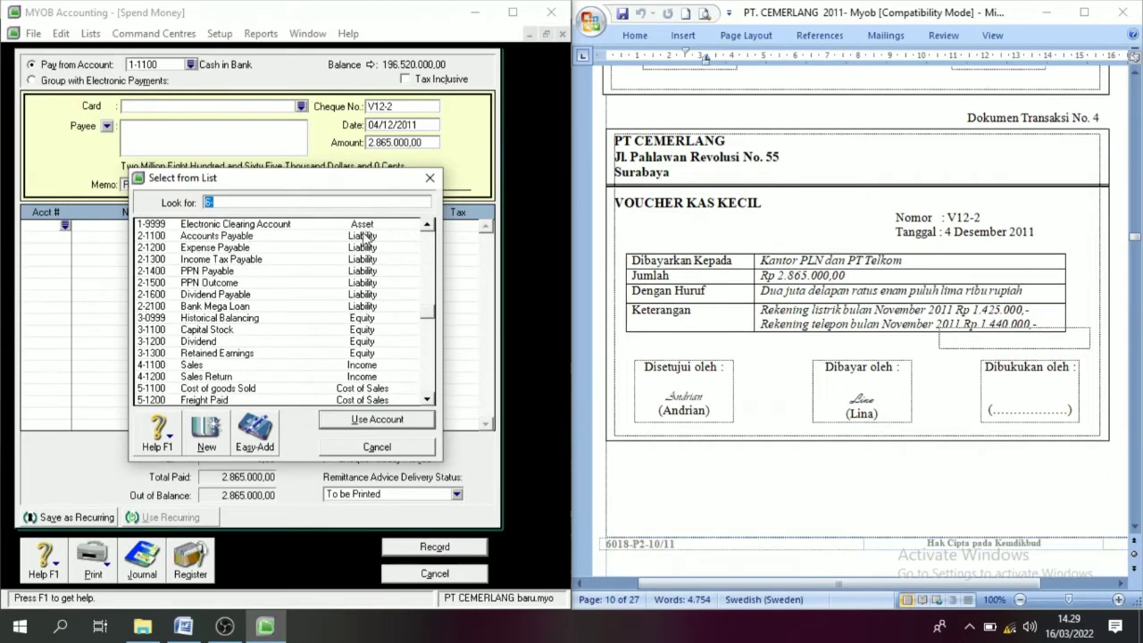
pyautogui.click(230, 248)
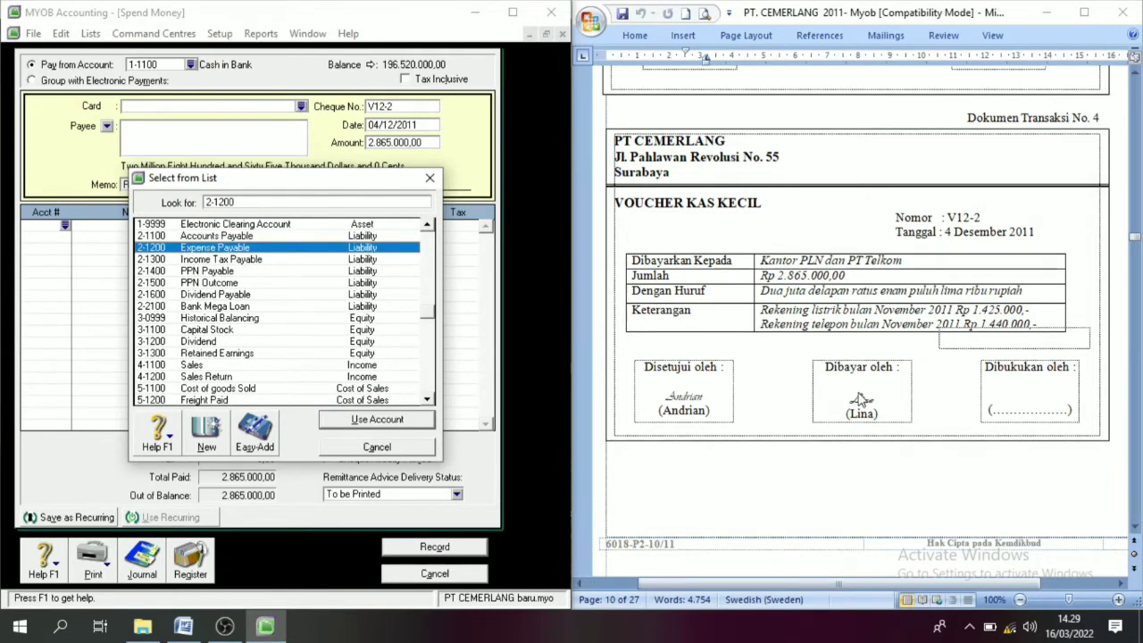
pyautogui.click(349, 419)
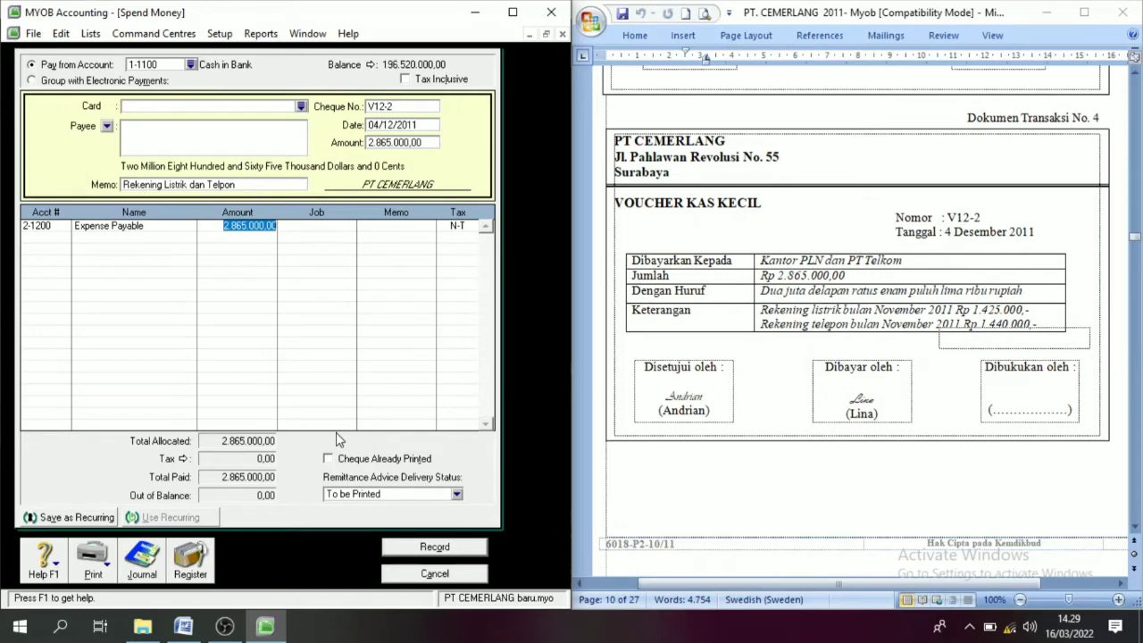
# - Record the electricity and telephone payment, close the Spend Money window and bring Dokumen Transaksi No. 5 into view
pyautogui.click(410, 551)
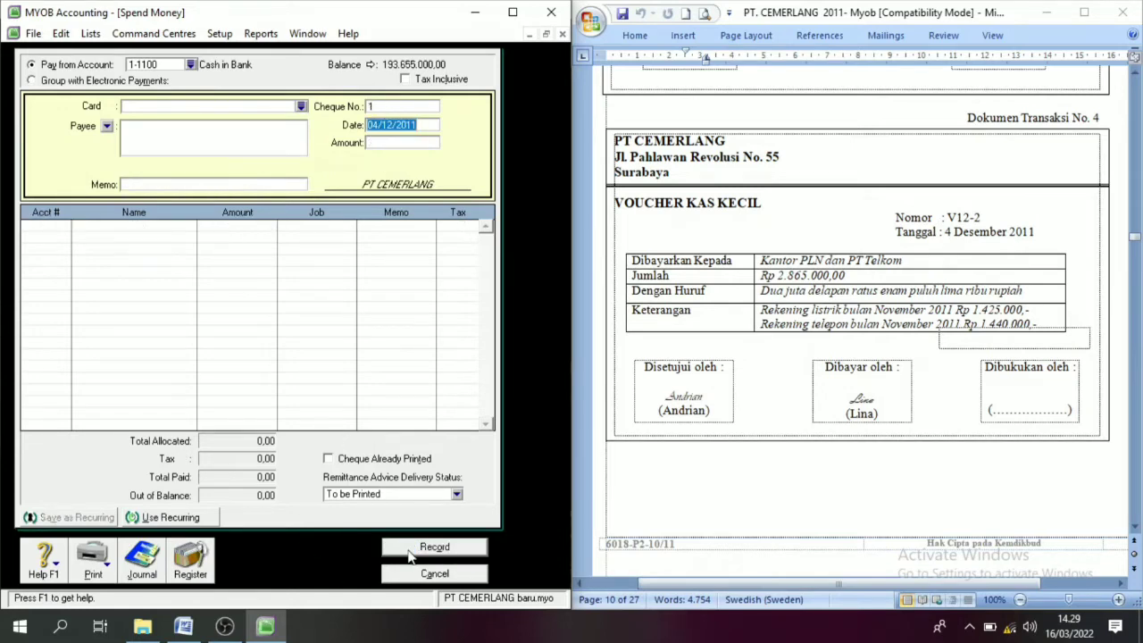
pyautogui.click(434, 574)
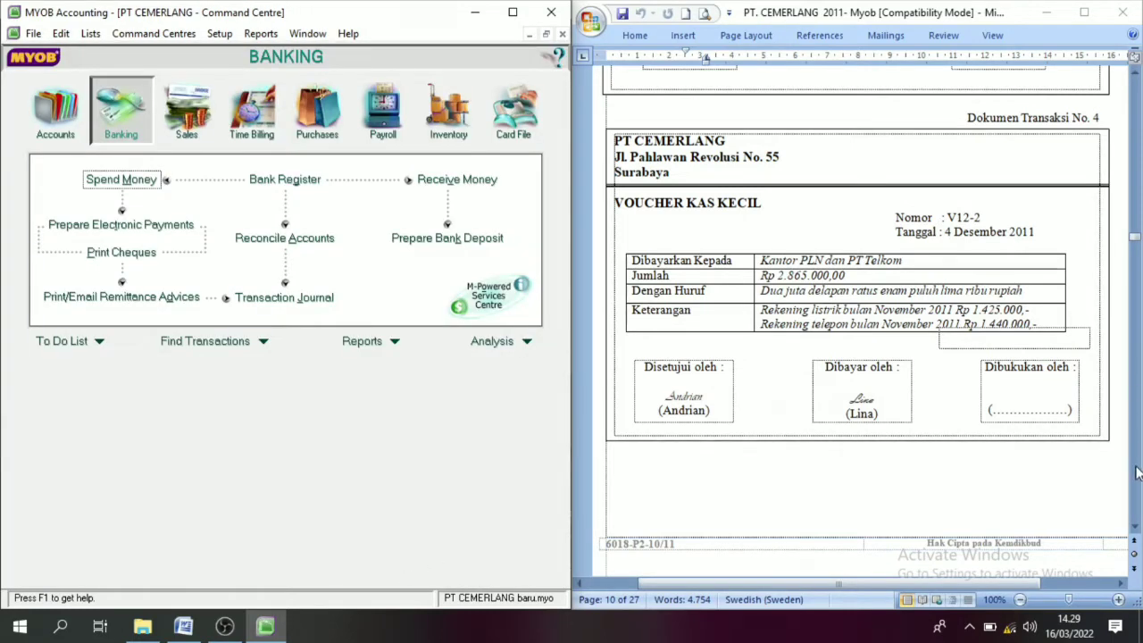
pyautogui.click(1135, 527)
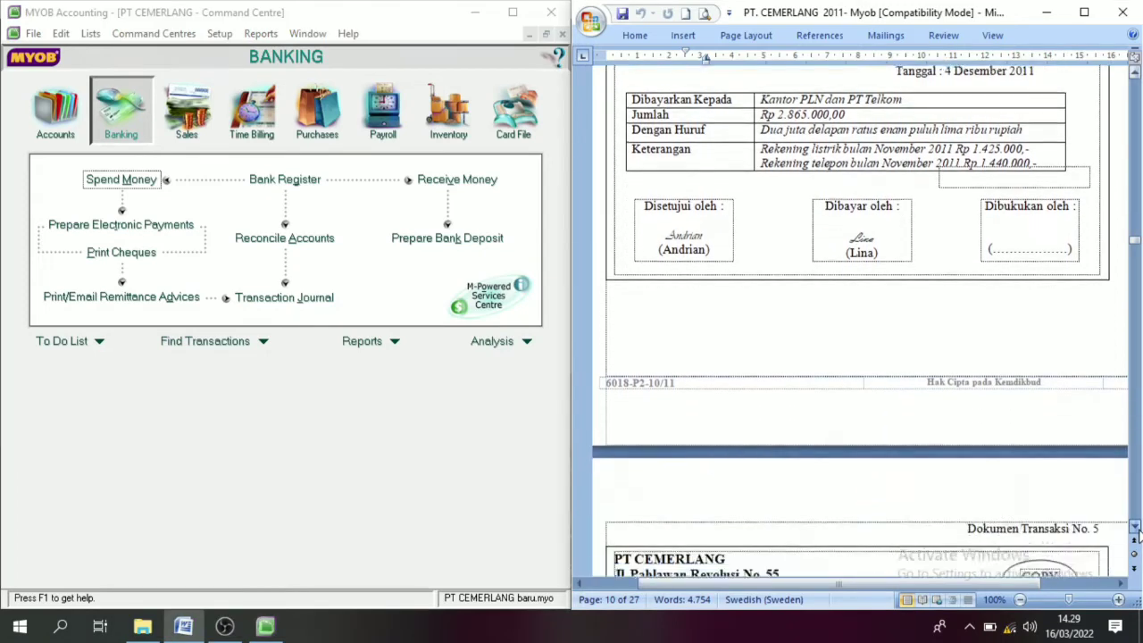
# - Examine sales invoice F12-1 to Indo Elektronik in Dokumen Transaksi No. 5, including the issuing company's heading
pyautogui.scroll(-5, 1135, 528)
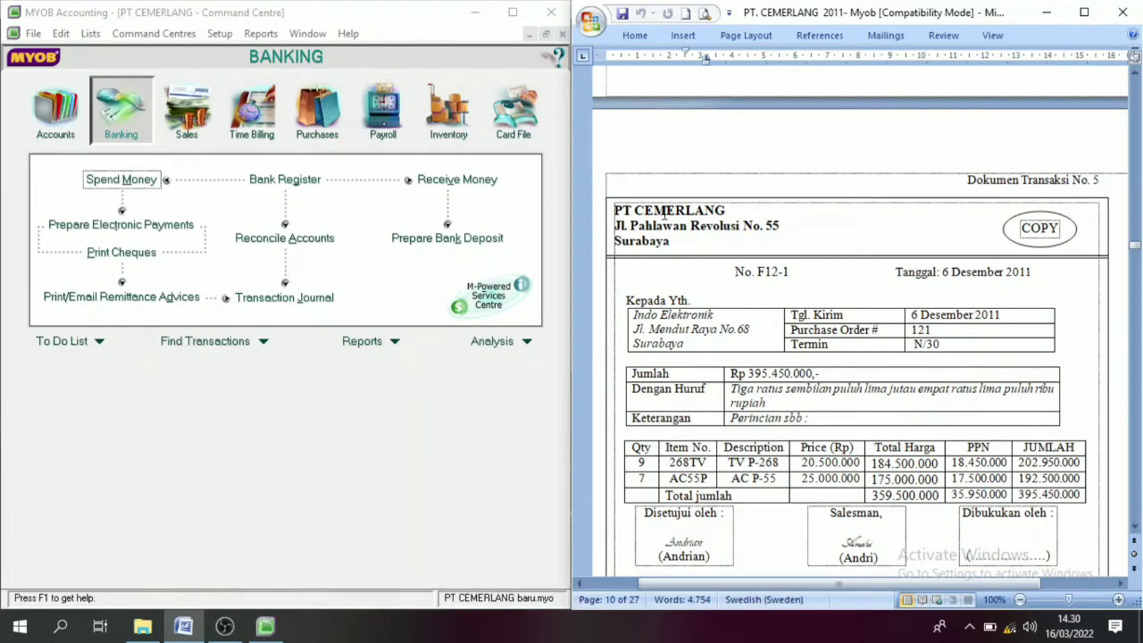
pyautogui.click(737, 212)
pyautogui.moveTo(629, 214); pyautogui.dragTo(777, 232)
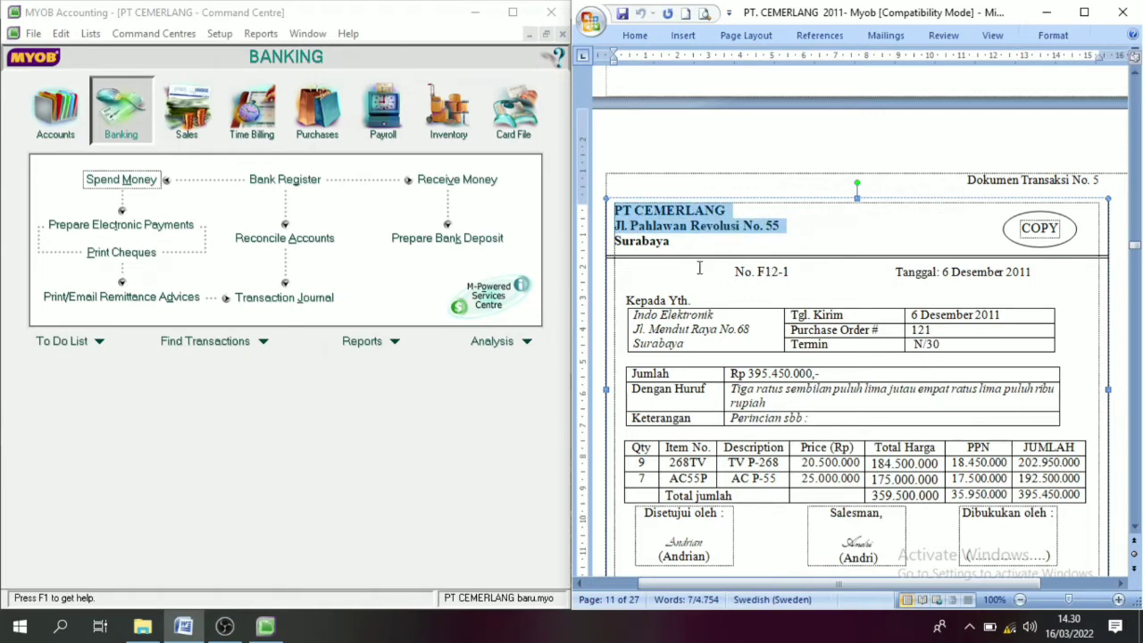
pyautogui.click(826, 243)
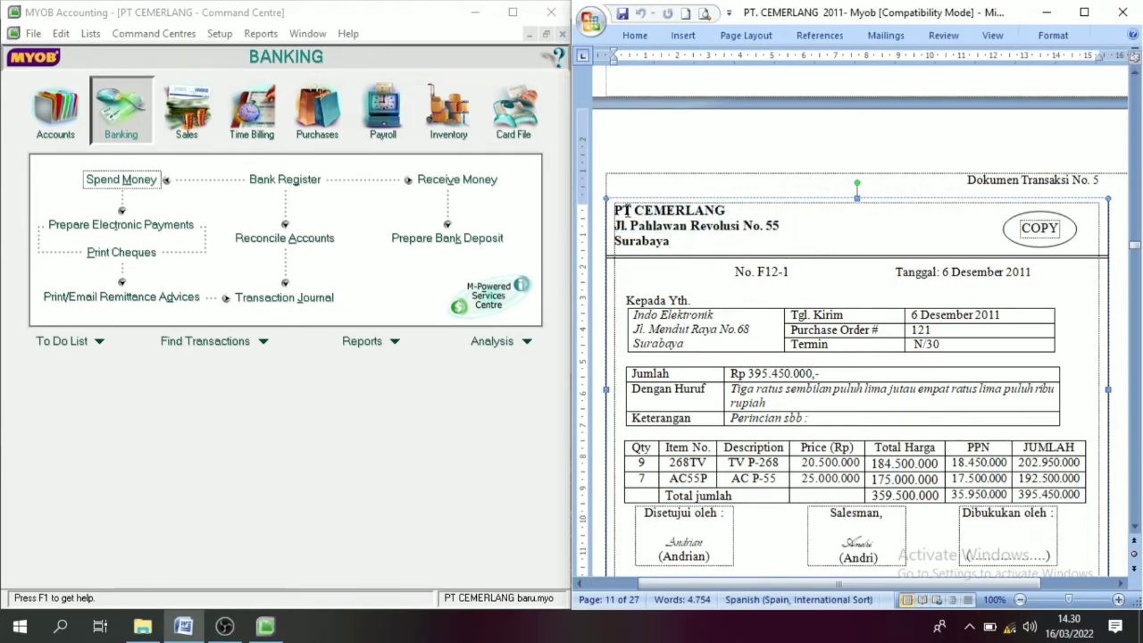
pyautogui.moveTo(628, 211); pyautogui.dragTo(798, 243)
pyautogui.click(812, 282)
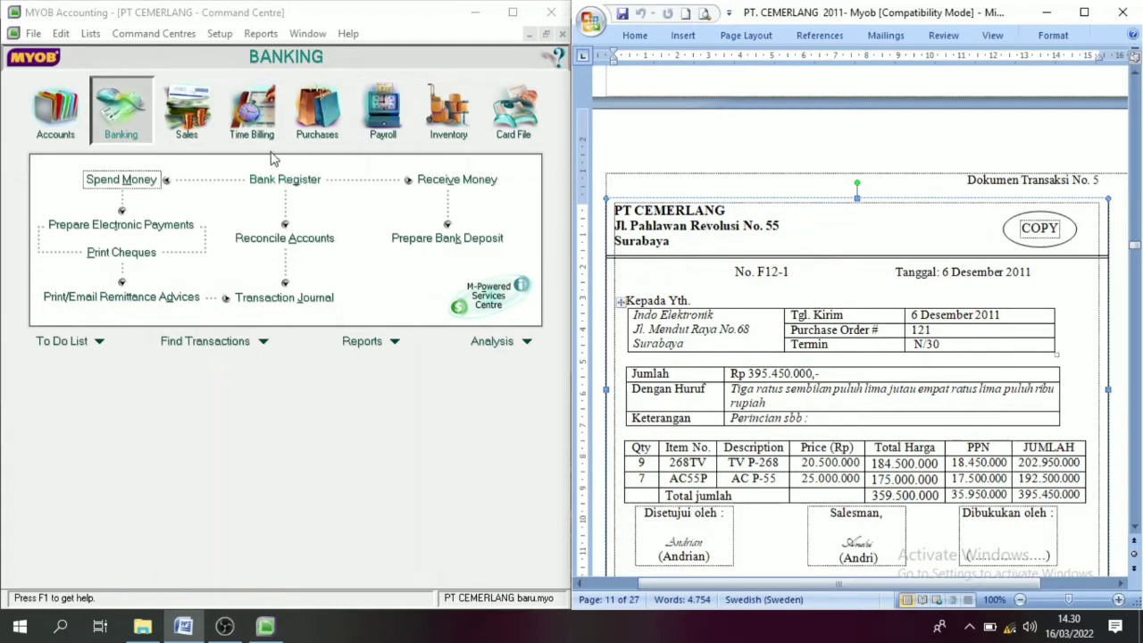
# - Start a new sales invoice in MYOB and switch it to the Item layout
pyautogui.click(179, 126)
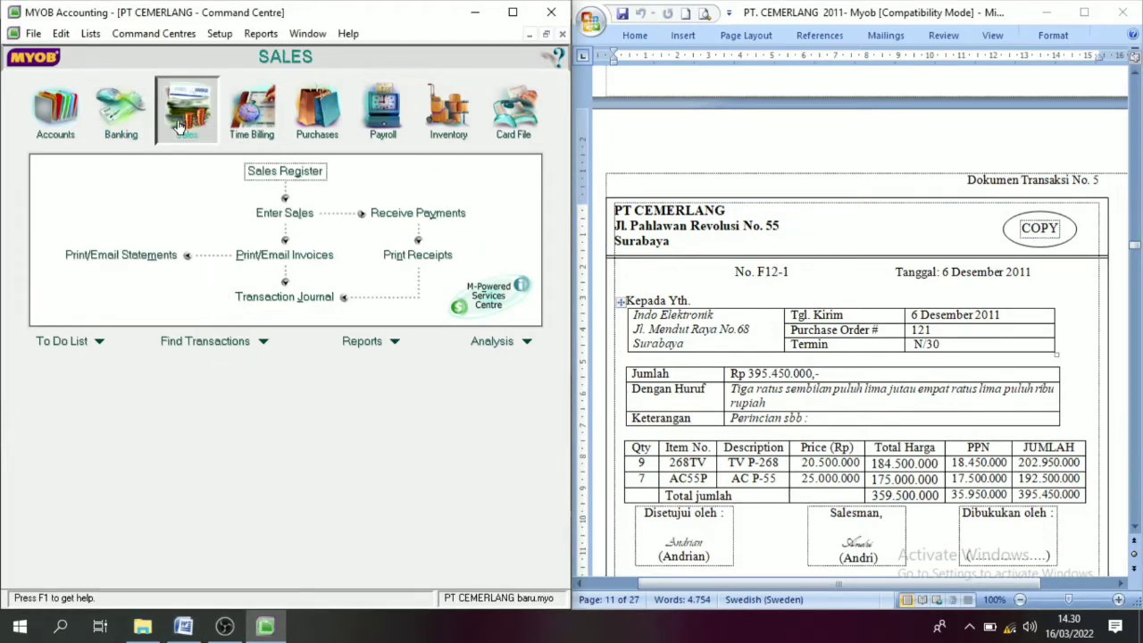
pyautogui.click(286, 213)
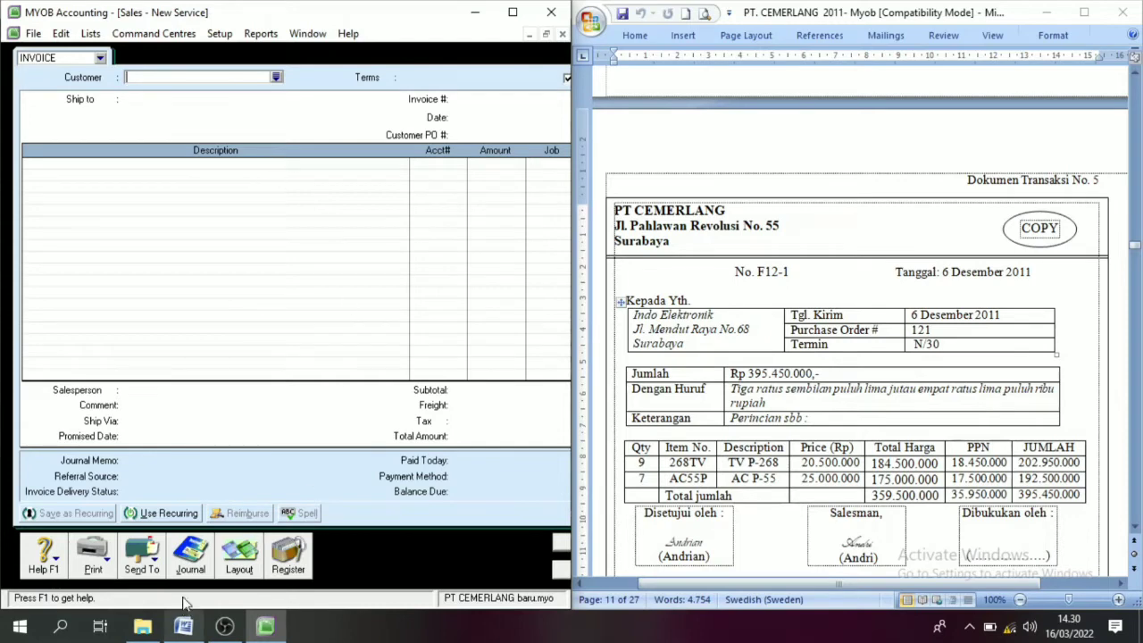
pyautogui.click(240, 571)
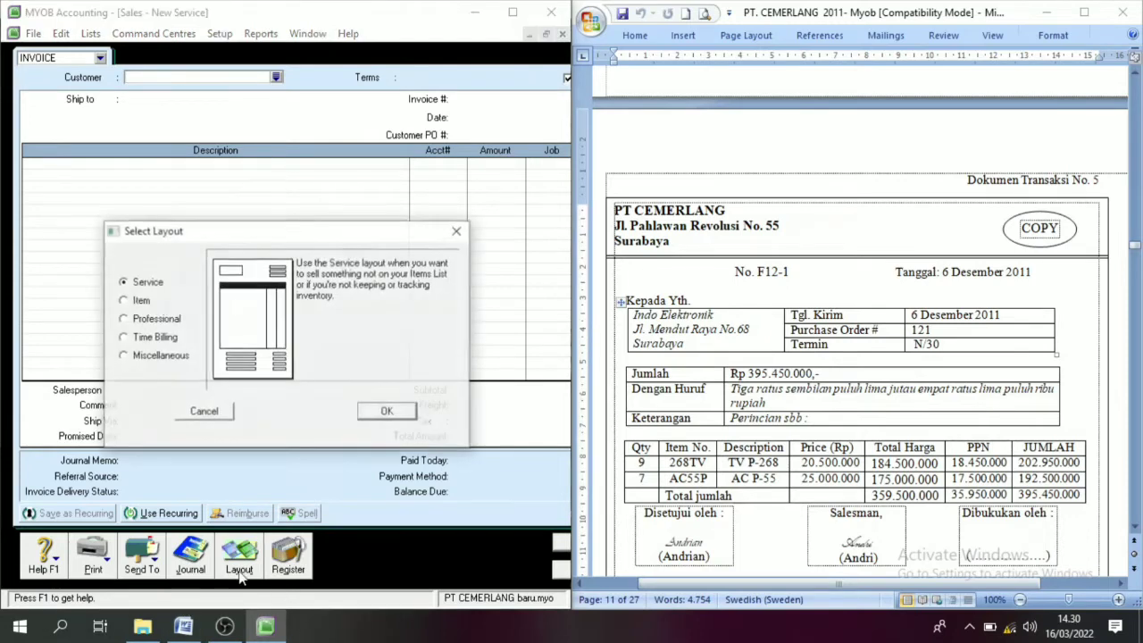
pyautogui.click(140, 298)
pyautogui.click(385, 411)
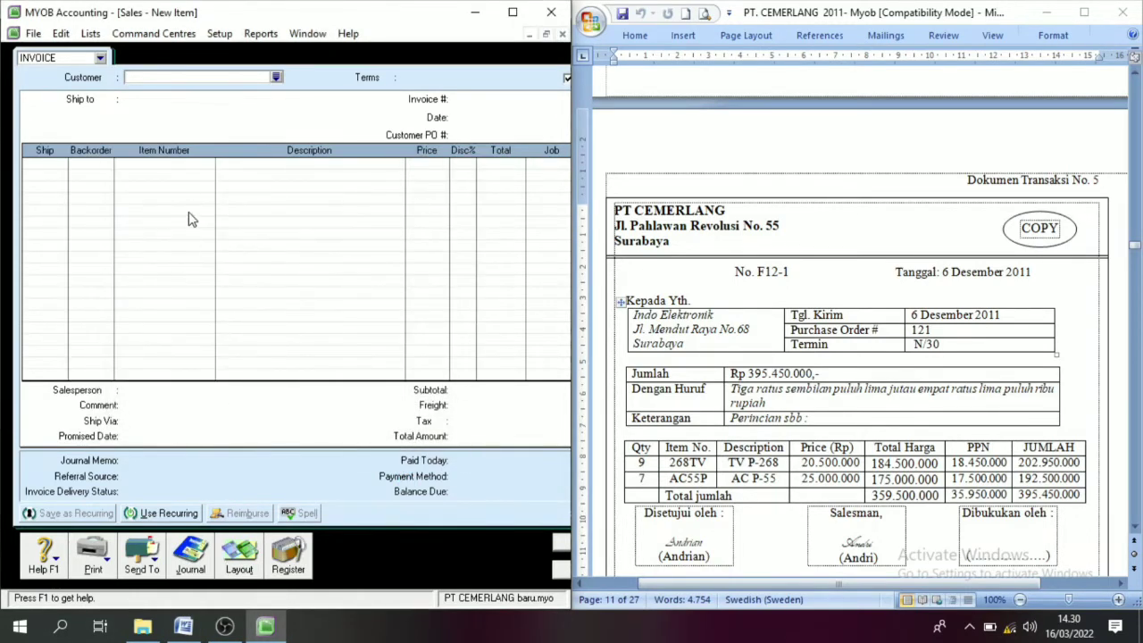
# - Choose Indo Elektronik as the customer of the sales invoice
pyautogui.click(277, 77)
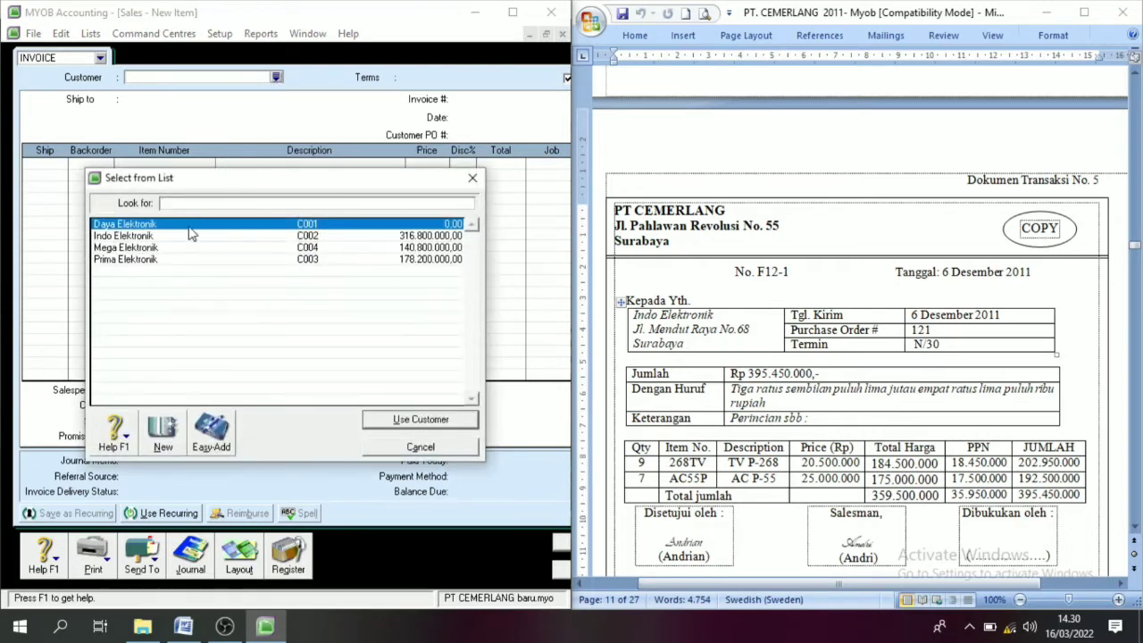
pyautogui.click(125, 235)
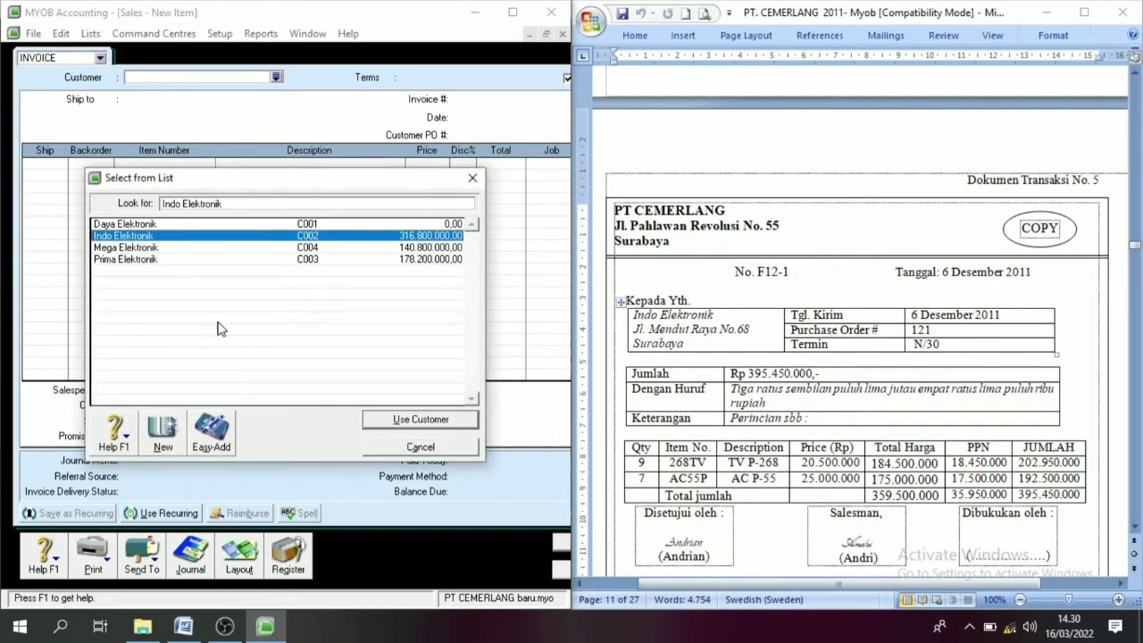
pyautogui.click(441, 420)
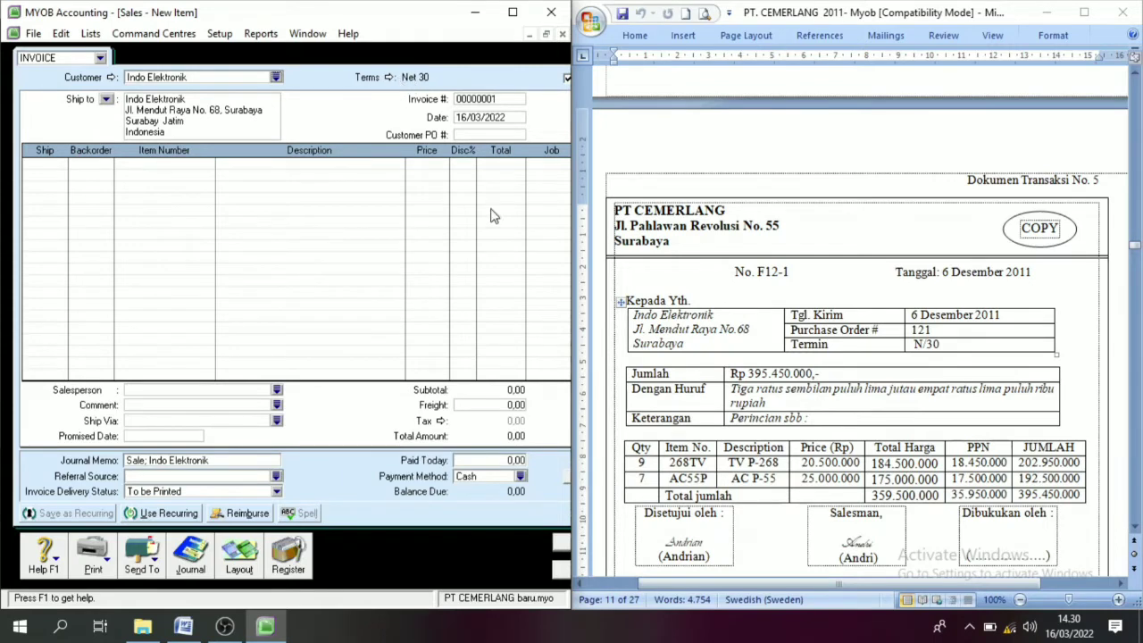
# - Copy the number F12-1 from the Word source document and use it as the invoice number
pyautogui.click(486, 99)
pyautogui.click(787, 271)
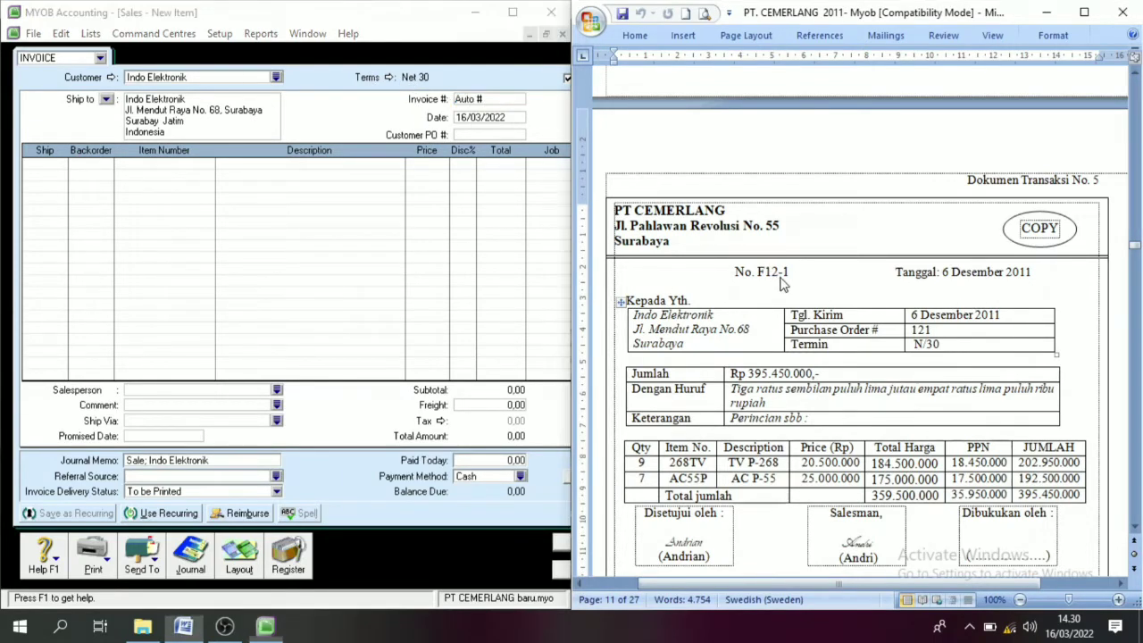
pyautogui.moveTo(790, 271); pyautogui.dragTo(763, 274)
pyautogui.hotkey('ctrl', 'c')
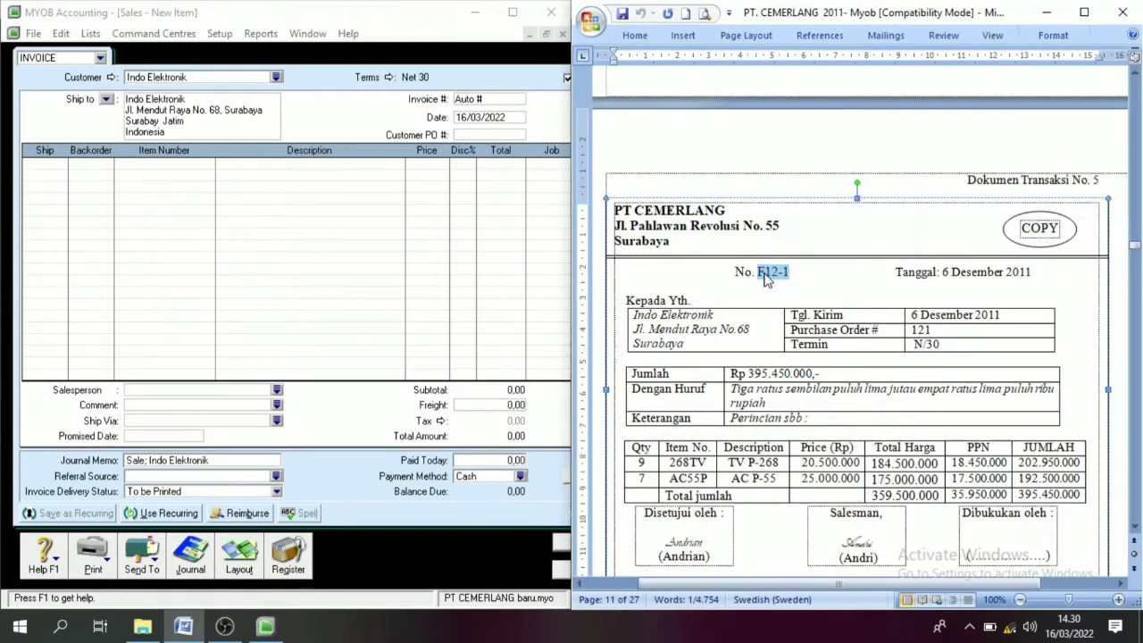
pyautogui.click(501, 98)
pyautogui.moveTo(504, 100); pyautogui.dragTo(423, 103)
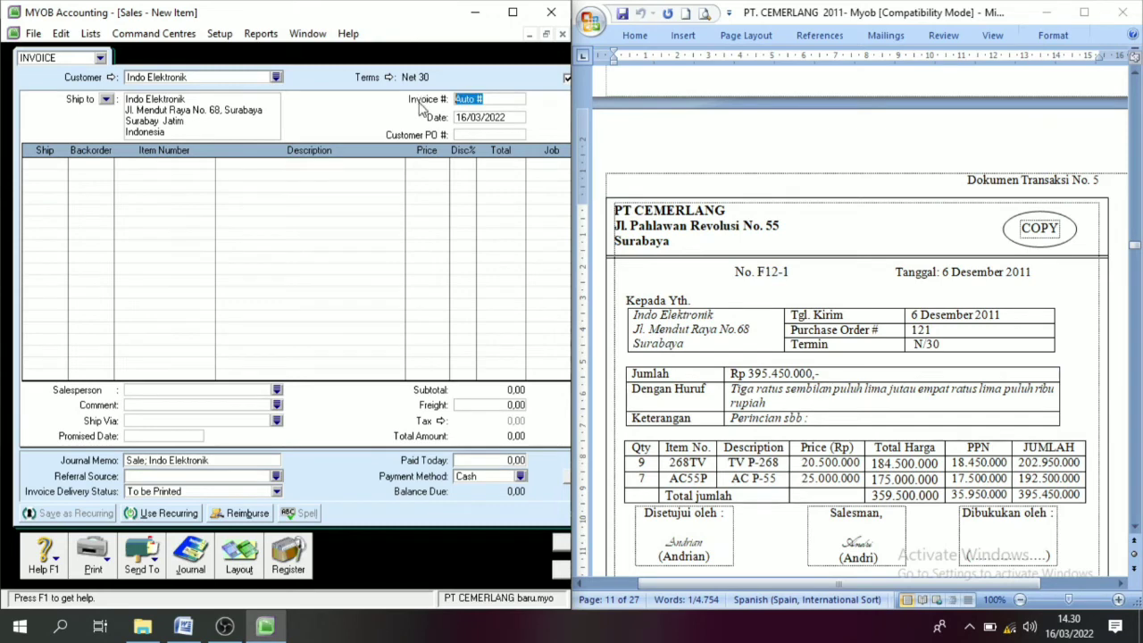
pyautogui.hotkey('ctrl', 'v')
# - Set the invoice date to 6/12/2011
pyautogui.doubleClick(468, 119)
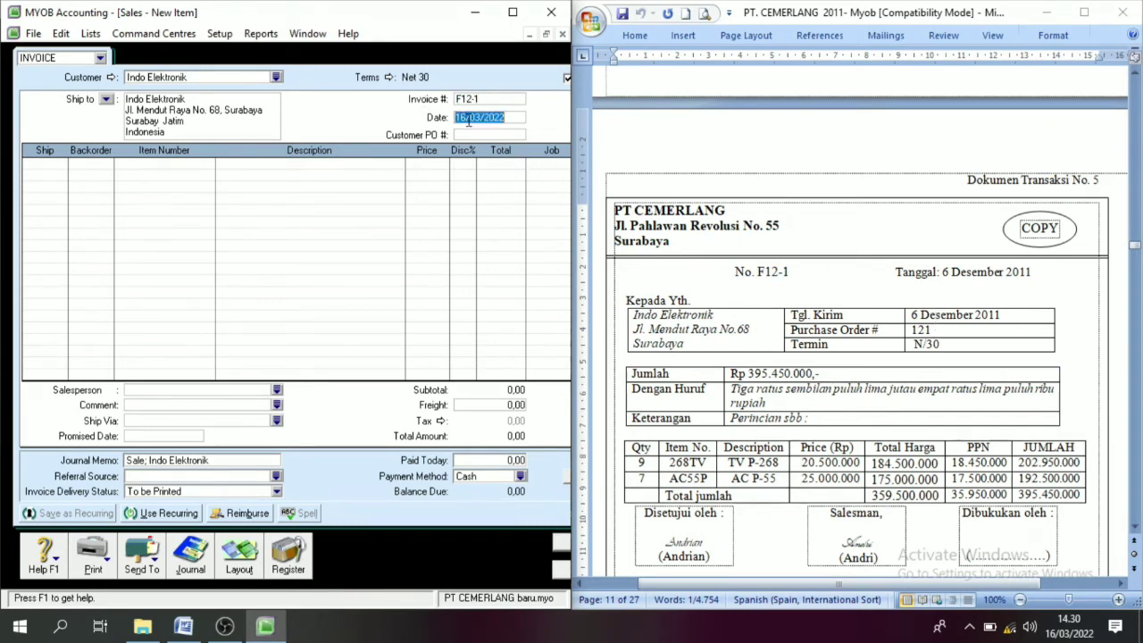
pyautogui.write('6')
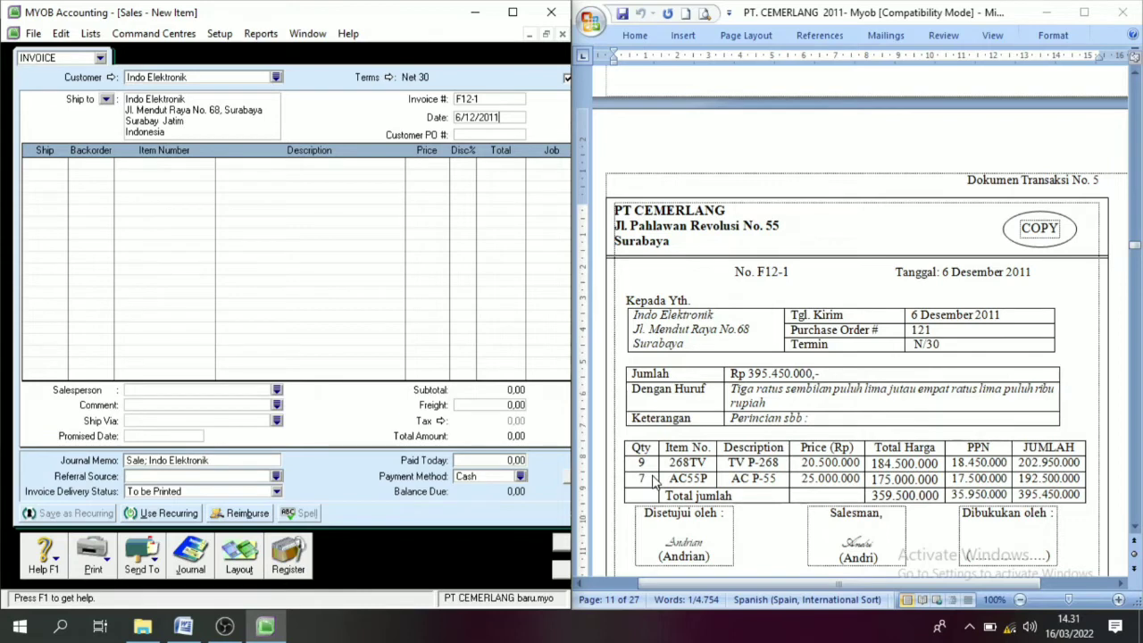
pyautogui.hotkey('alt', 'Tab')
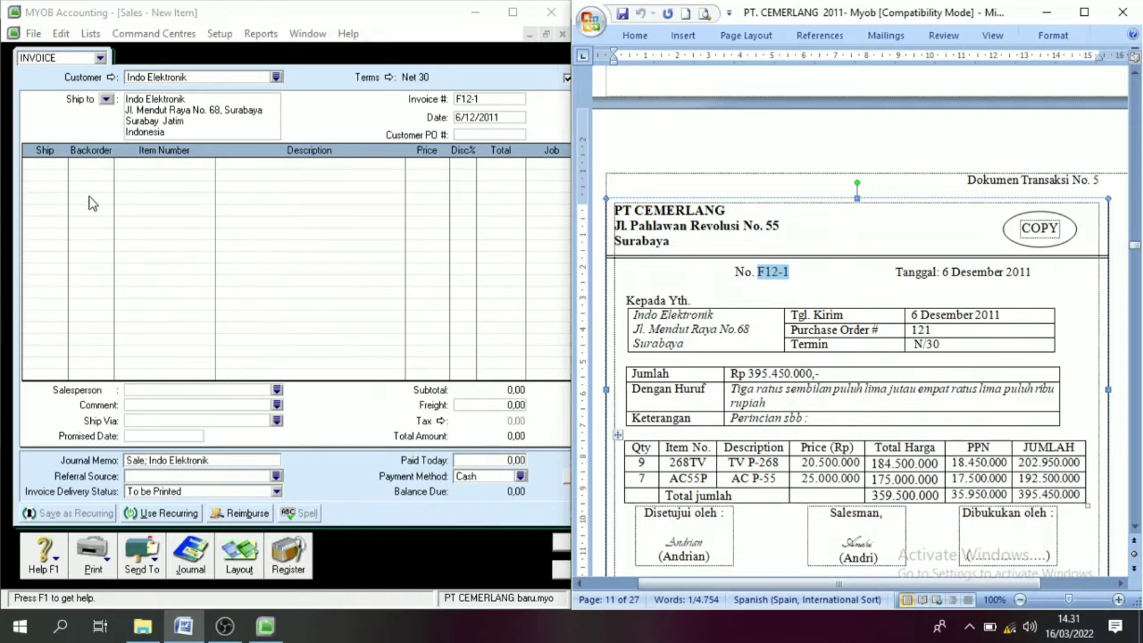
# - Enter the first invoice line with 9 units of item 268TV at a price of 20.500.000
pyautogui.click(64, 165)
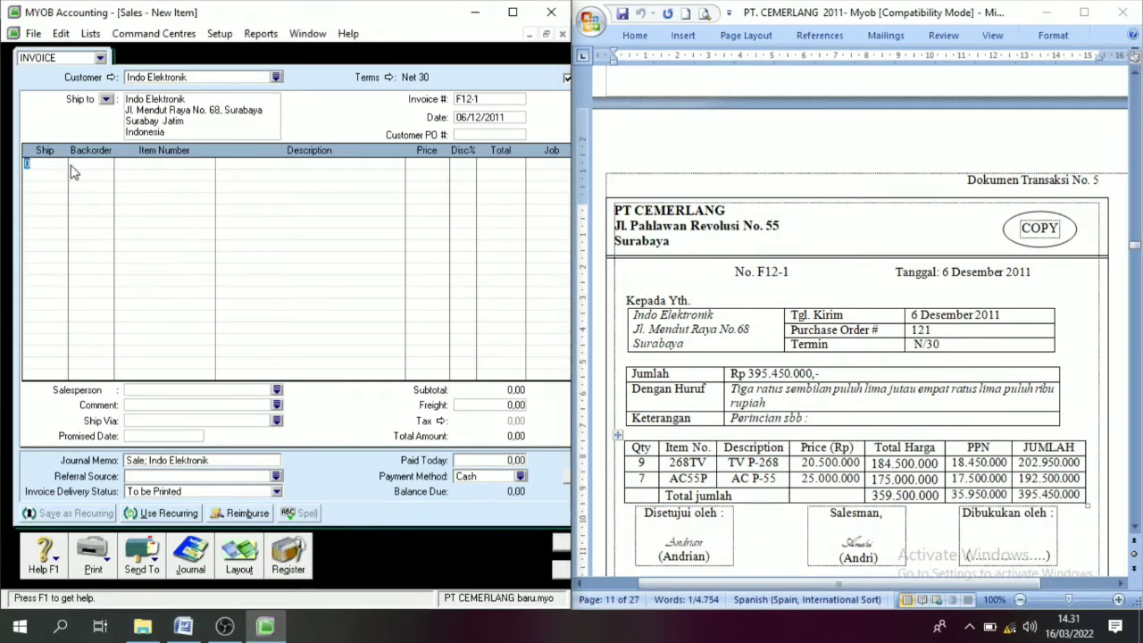
pyautogui.write('9')
pyautogui.press('Tab')
pyautogui.press('Tab')
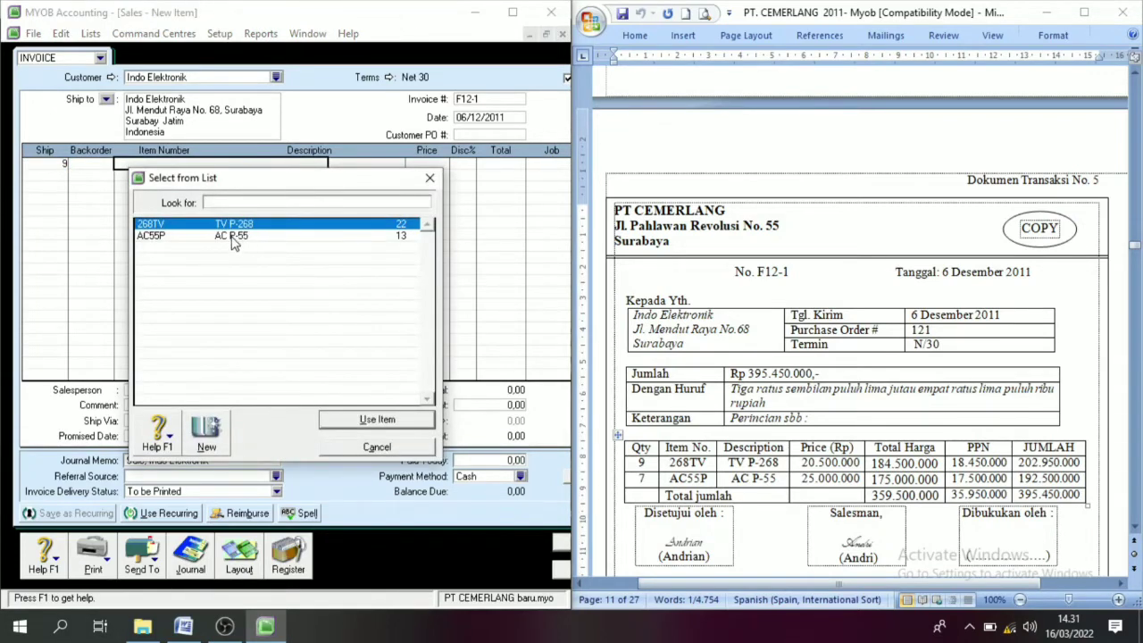
pyautogui.press('Return')
pyautogui.press('Tab')
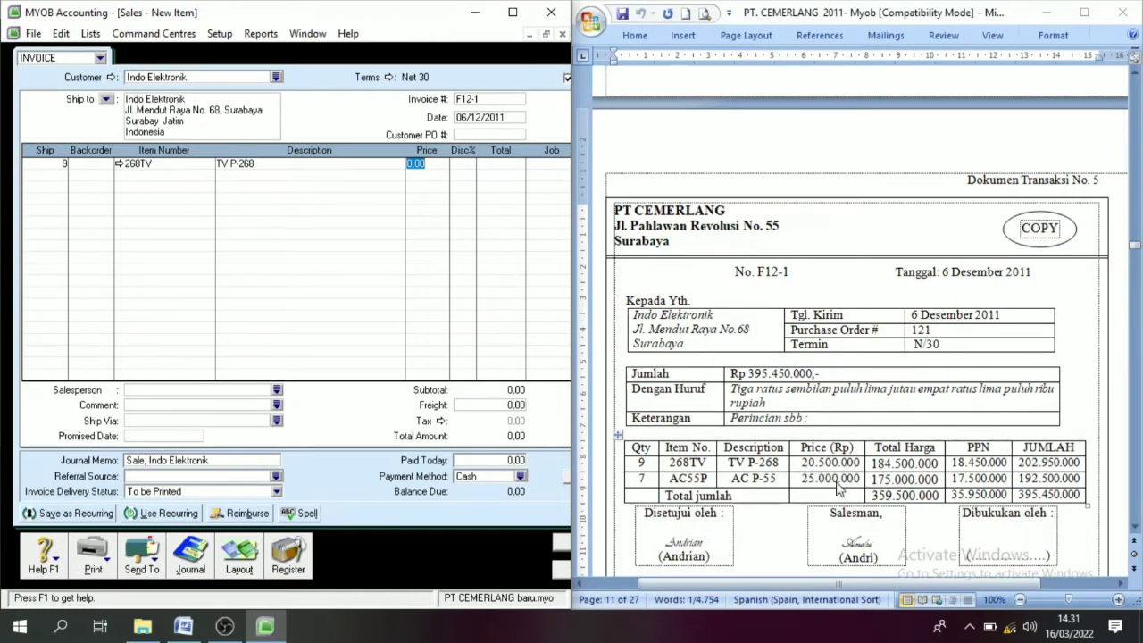
pyautogui.write('20.500.00')
pyautogui.press('Tab')
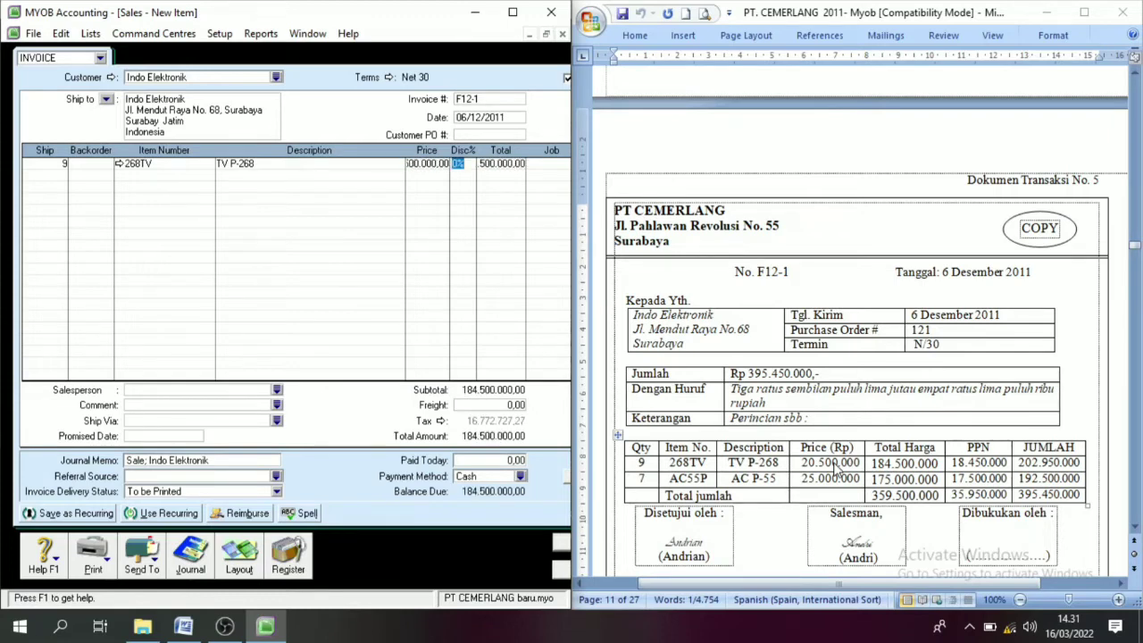
# - Add a second invoice line with 7 units of item AC55P at a price of 25.000.000
pyautogui.click(50, 177)
pyautogui.press('Tab')
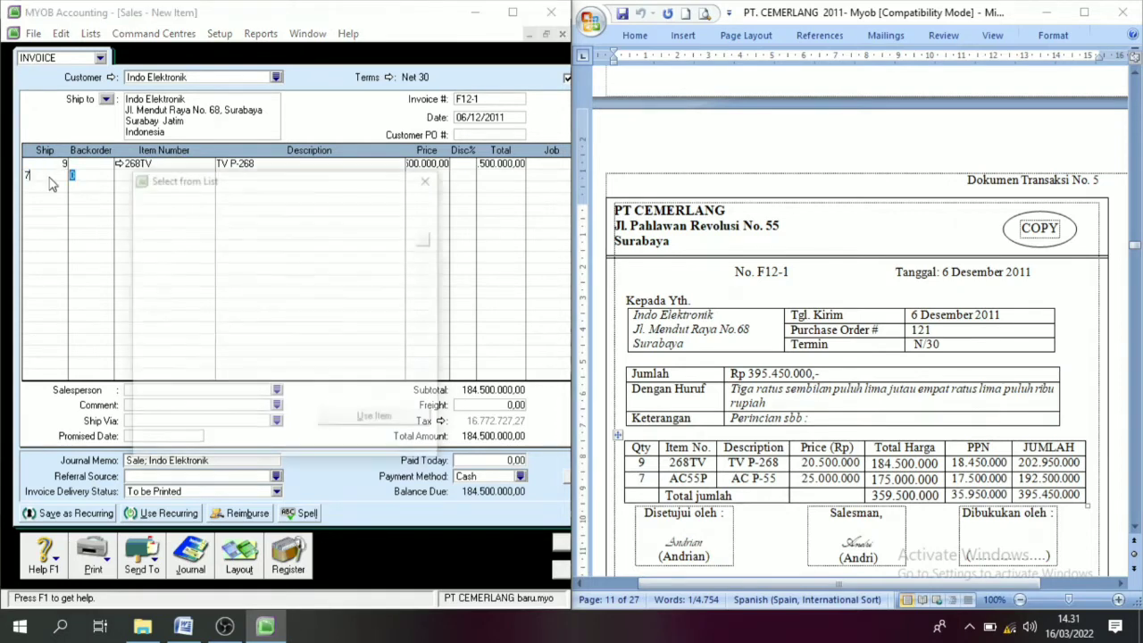
pyautogui.click(219, 235)
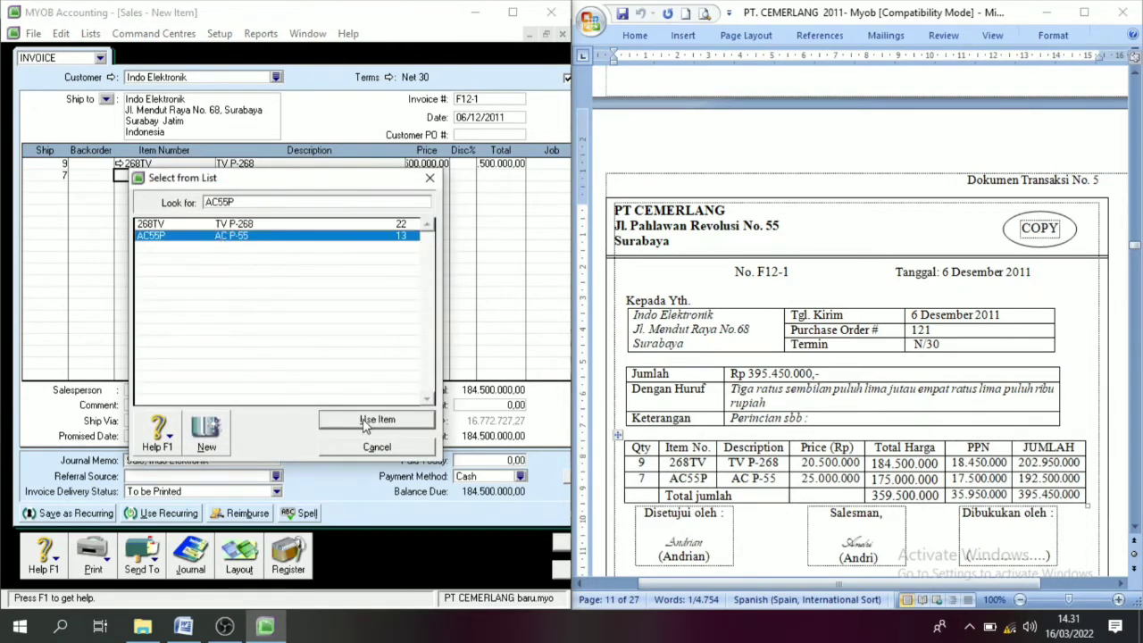
pyautogui.click(371, 419)
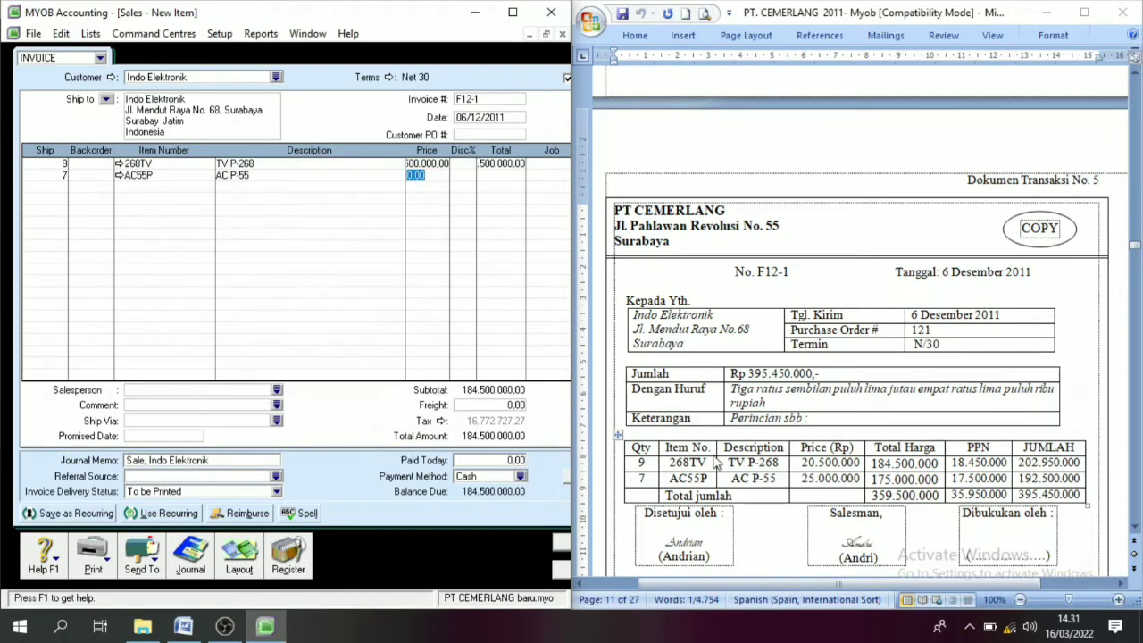
pyautogui.write('25000000')
pyautogui.press('Tab')
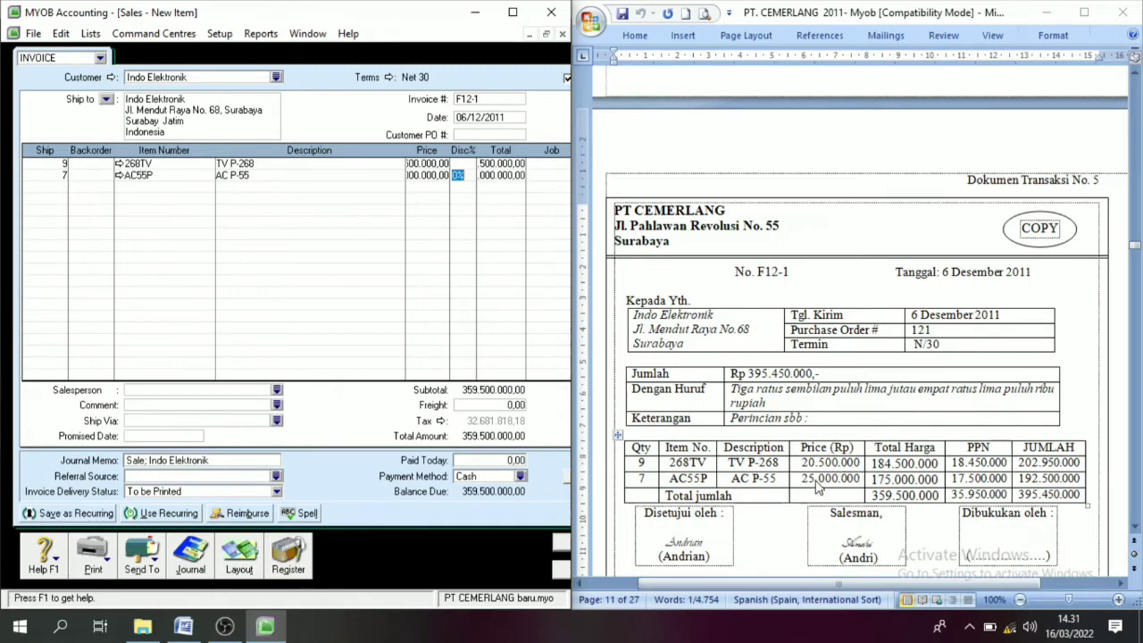
# - Check both invoice lines against the source document and re-enter the prices of 268TV and AC55P
pyautogui.click(435, 163)
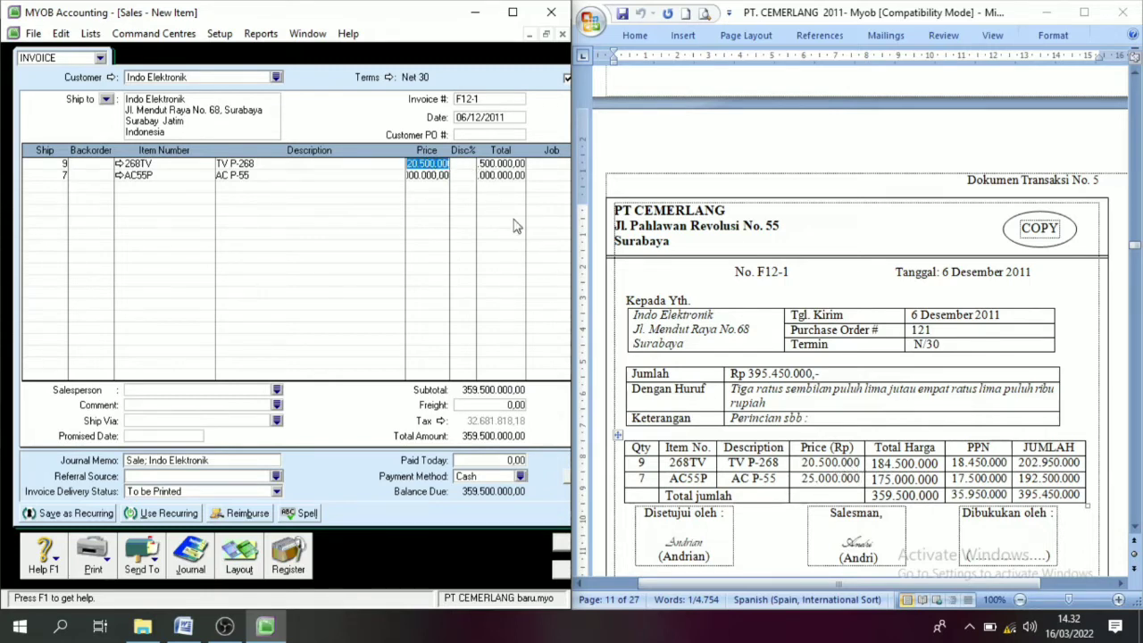
pyautogui.click(423, 175)
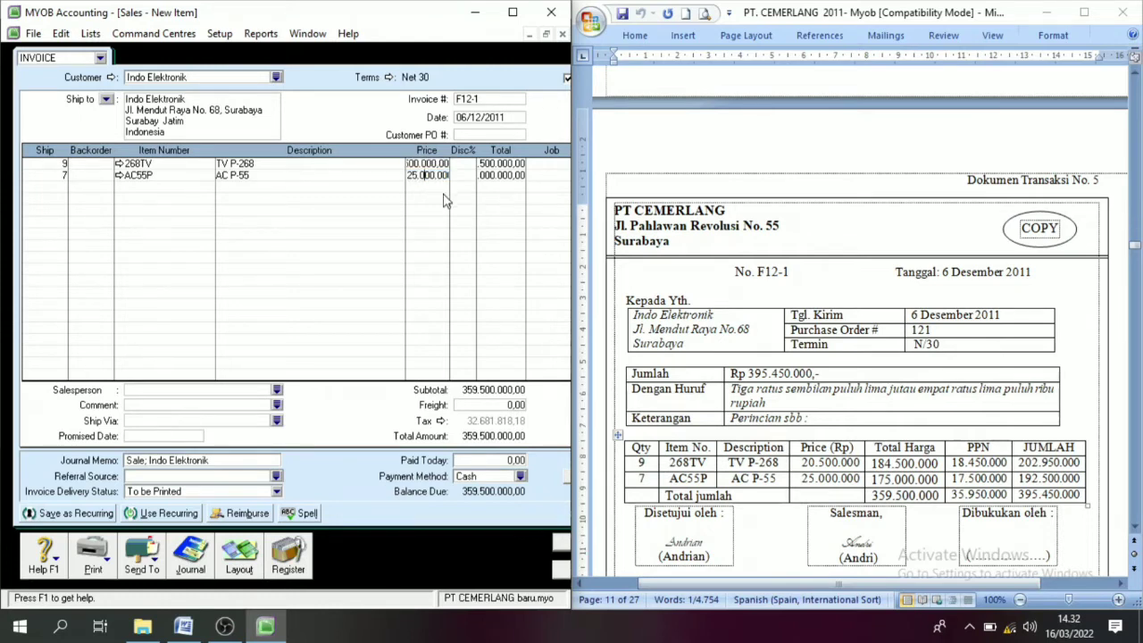
pyautogui.press('Tab')
pyautogui.press('Tab')
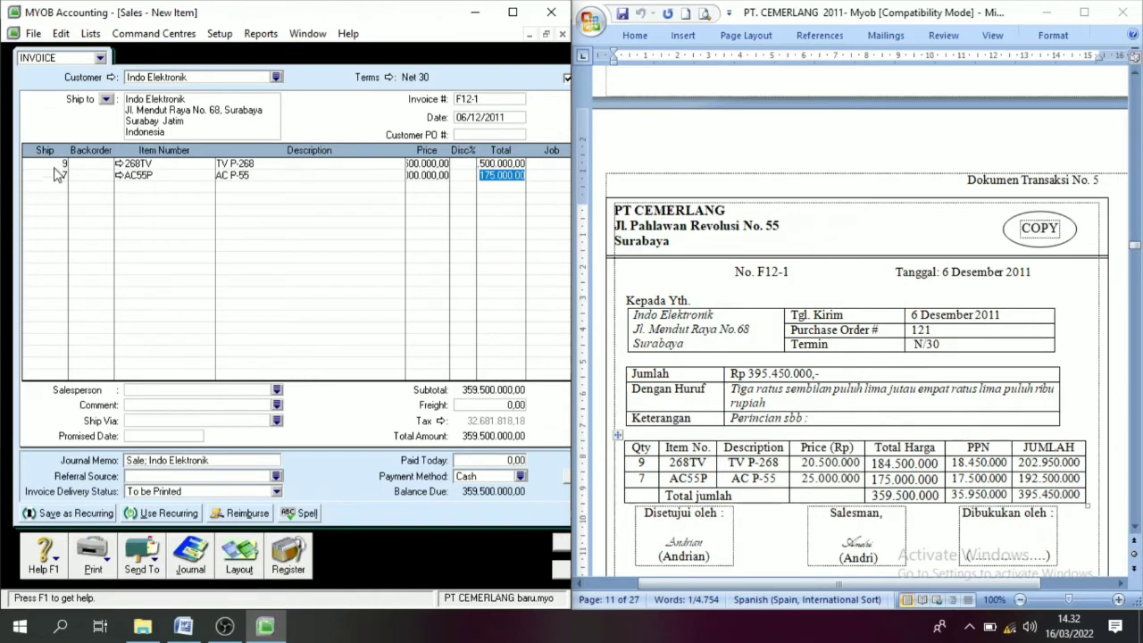
pyautogui.click(426, 163)
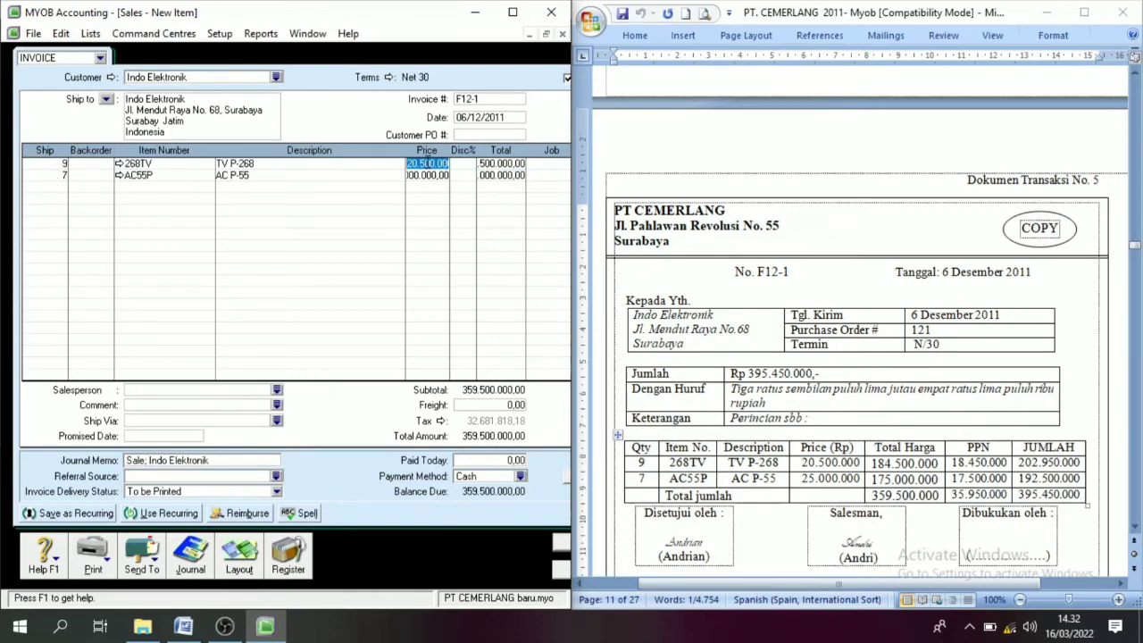
pyautogui.write('20')
pyautogui.click(428, 176)
pyautogui.write('25')
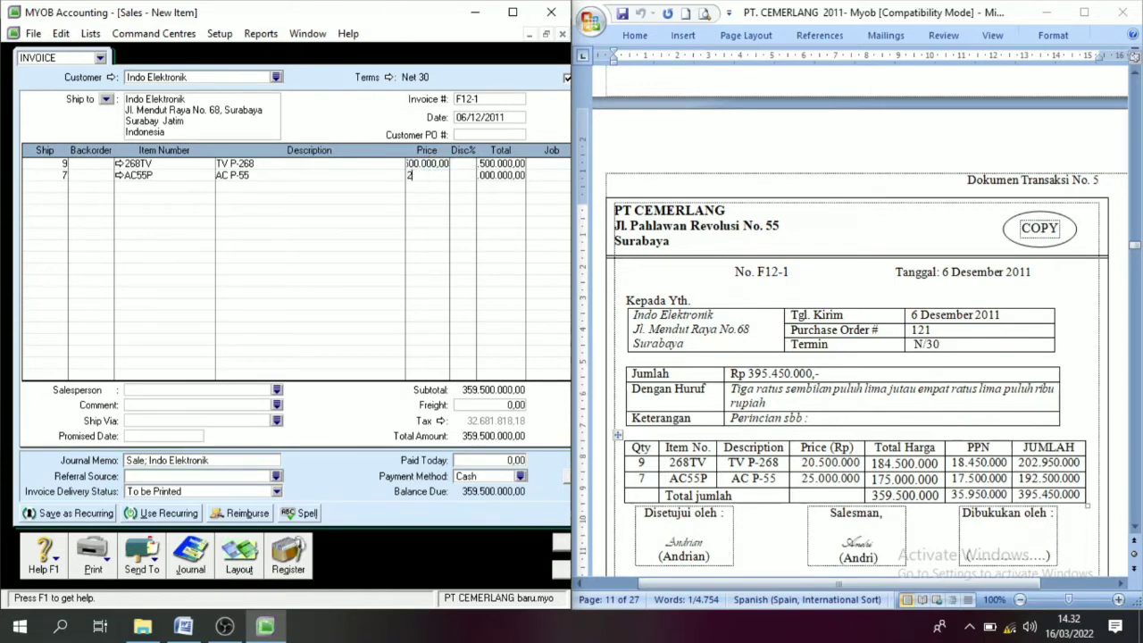
pyautogui.press('Tab')
# - Widen the MYOB window to reveal the invoice's tax settings and turn off Tax Inclusive
pyautogui.moveTo(574, 346)
pyautogui.moveTo(578, 346); pyautogui.dragTo(625, 348)
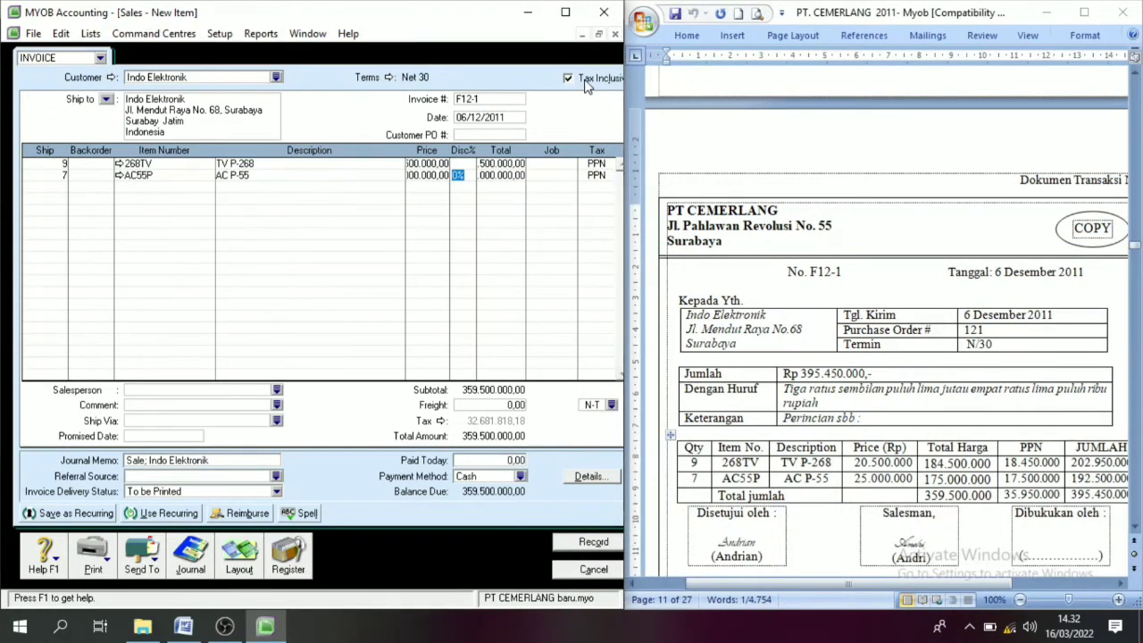
pyautogui.click(588, 81)
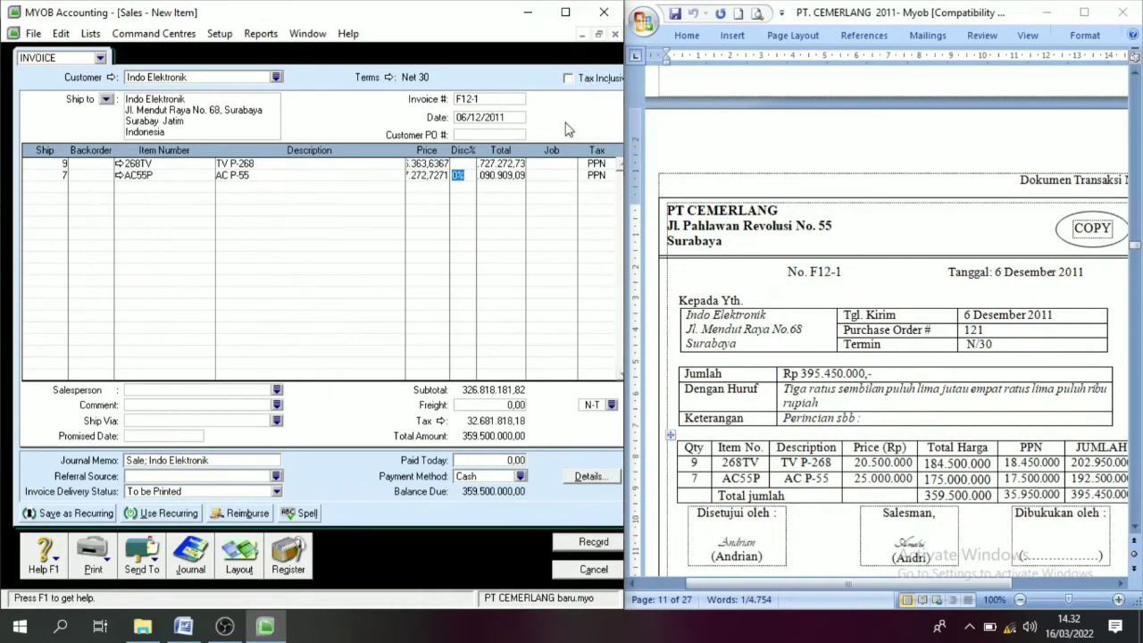
# - Set the tax-exclusive prices to 20.500.000 for 268TV and 25.000.000 for AC55P, and record the invoice
pyautogui.click(427, 166)
pyautogui.write('20500000')
pyautogui.press('Tab')
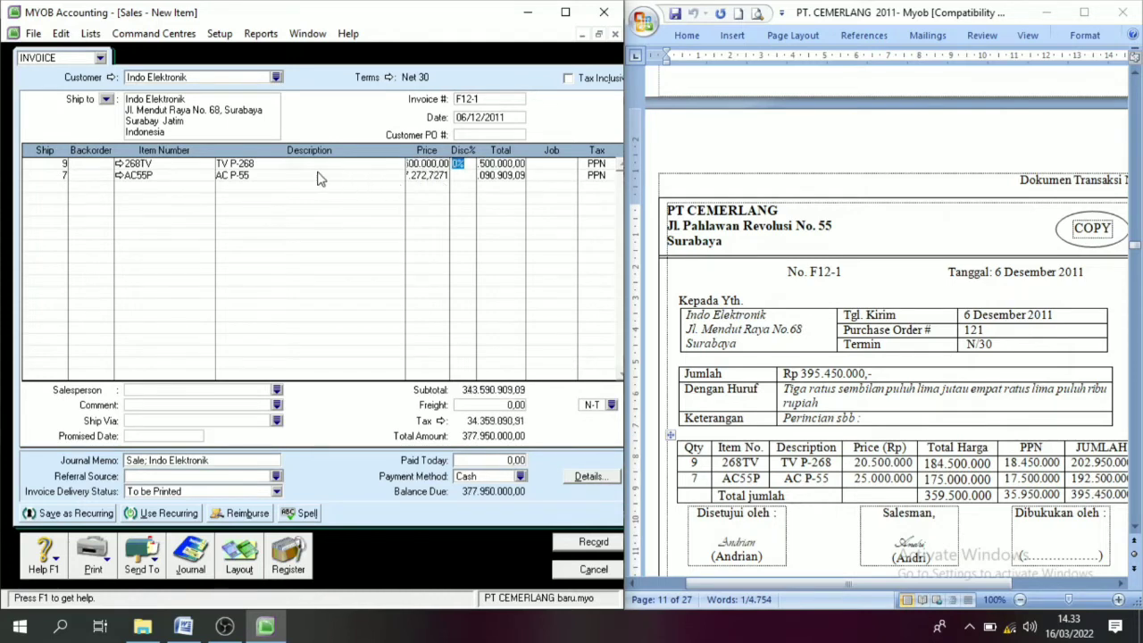
pyautogui.click(443, 179)
pyautogui.write('25000000')
pyautogui.press('Tab')
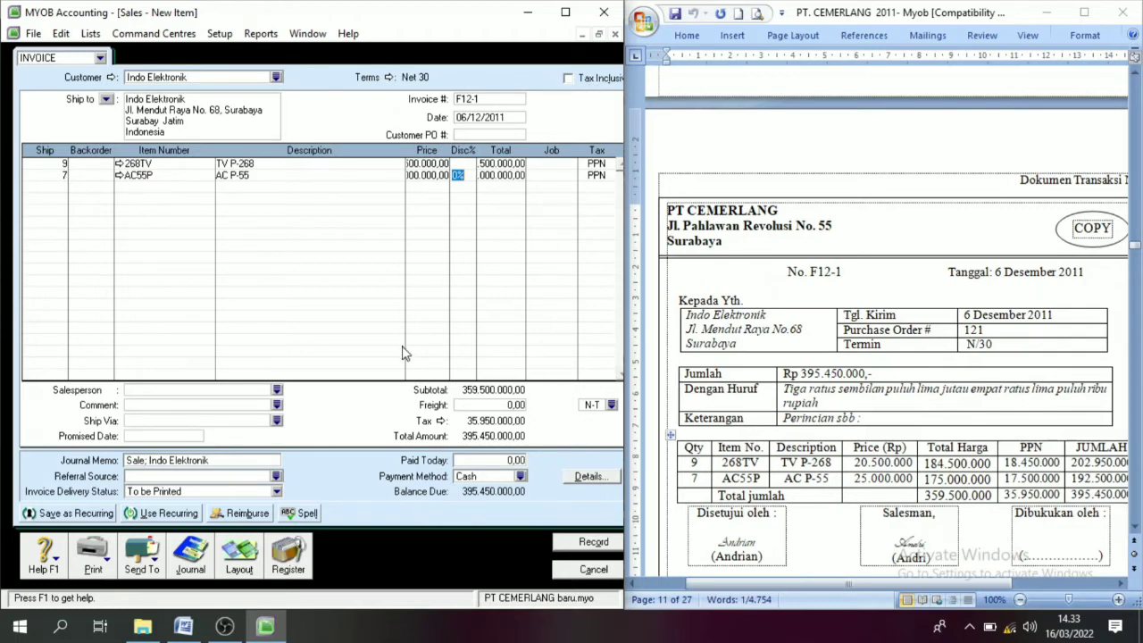
pyautogui.click(594, 543)
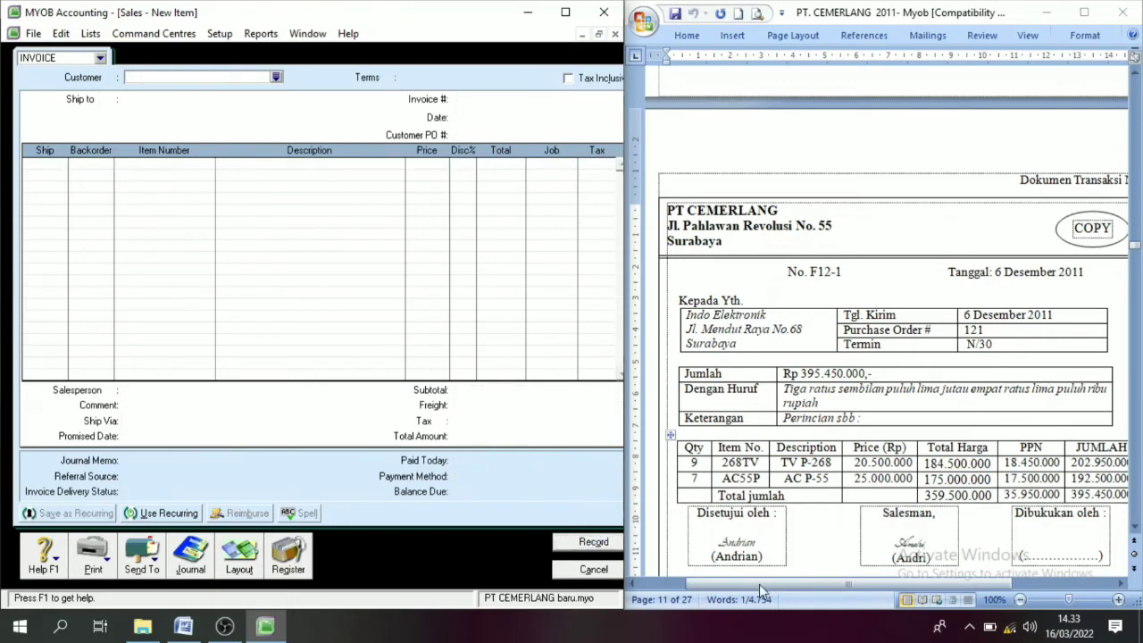
# - Close the blank sales invoice form and review the cash payment voucher in Dokumen Transaksi No. 6 of the Word document
pyautogui.click(559, 571)
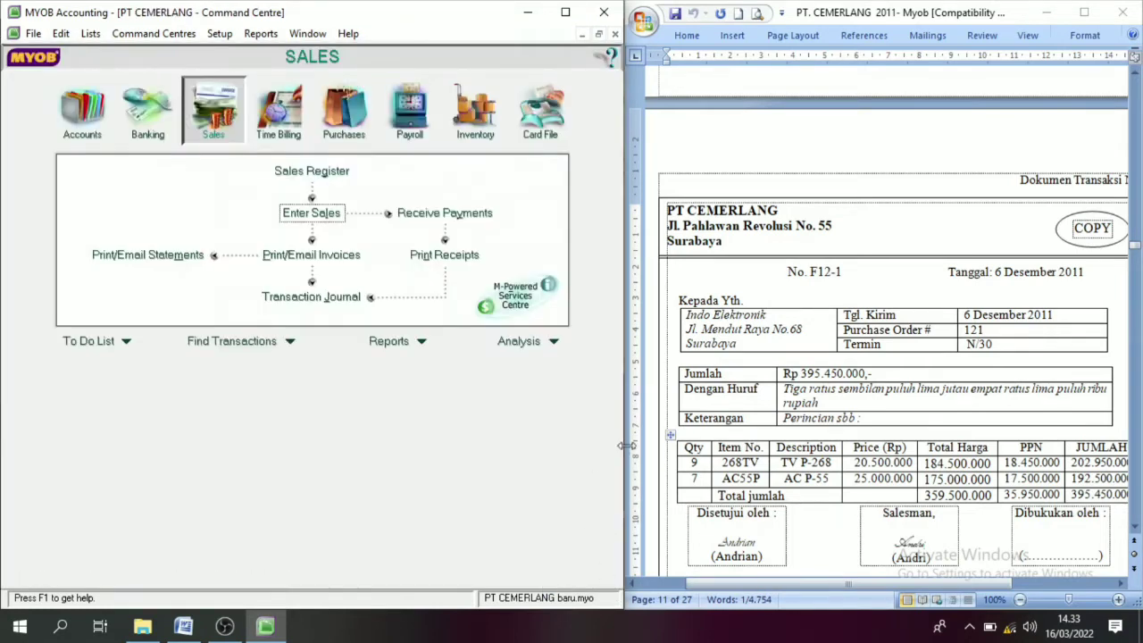
pyautogui.moveTo(829, 583); pyautogui.dragTo(865, 586)
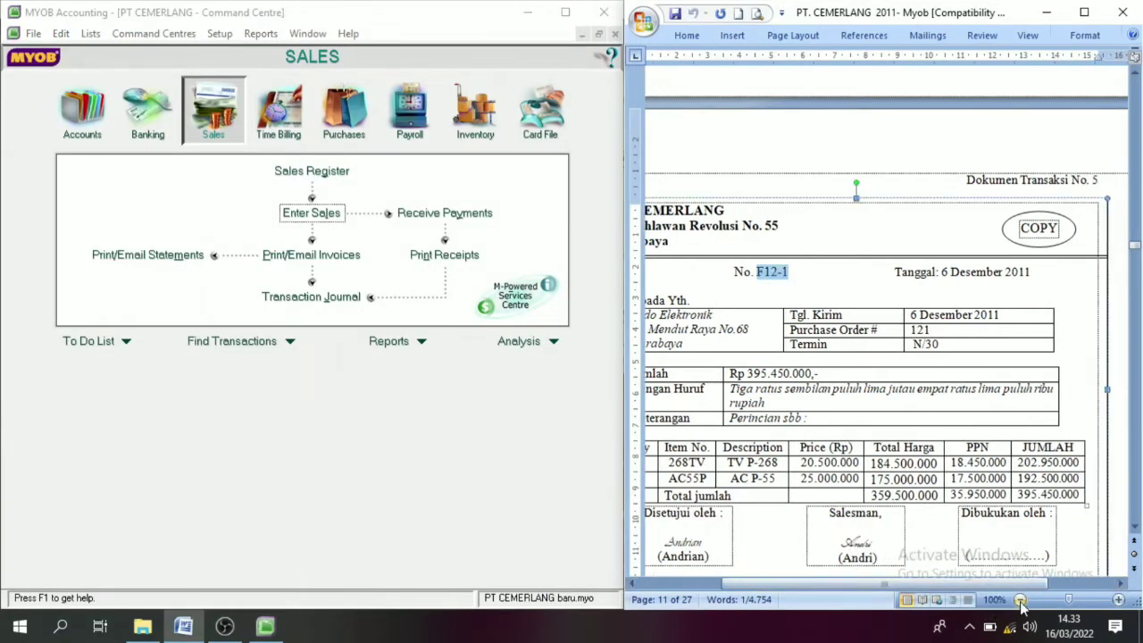
pyautogui.click(1021, 603)
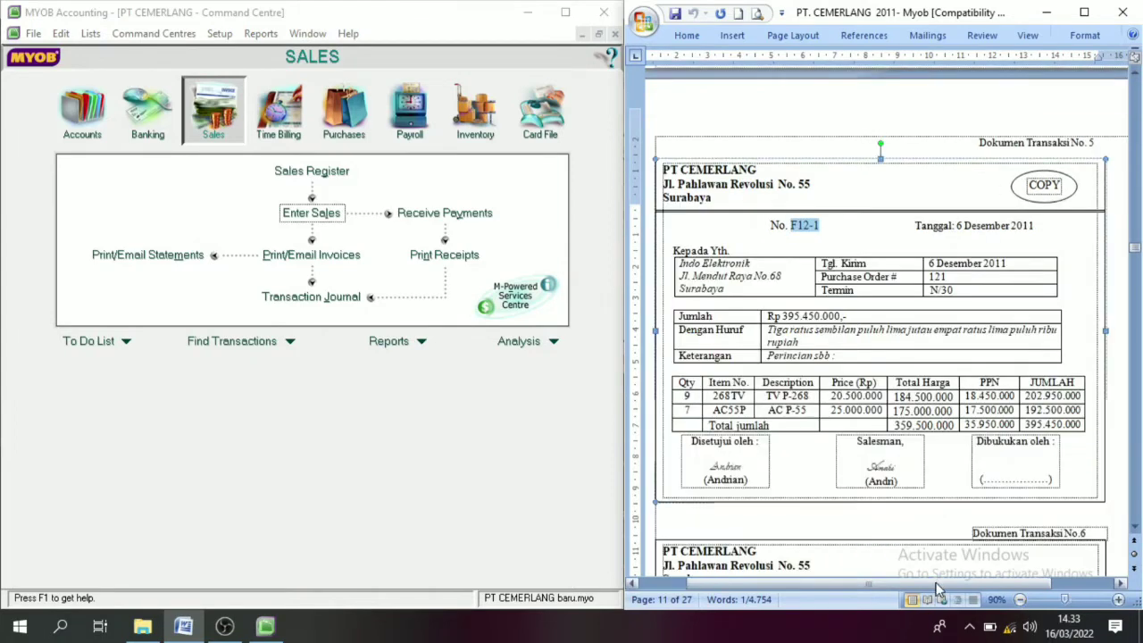
pyautogui.click(1130, 529)
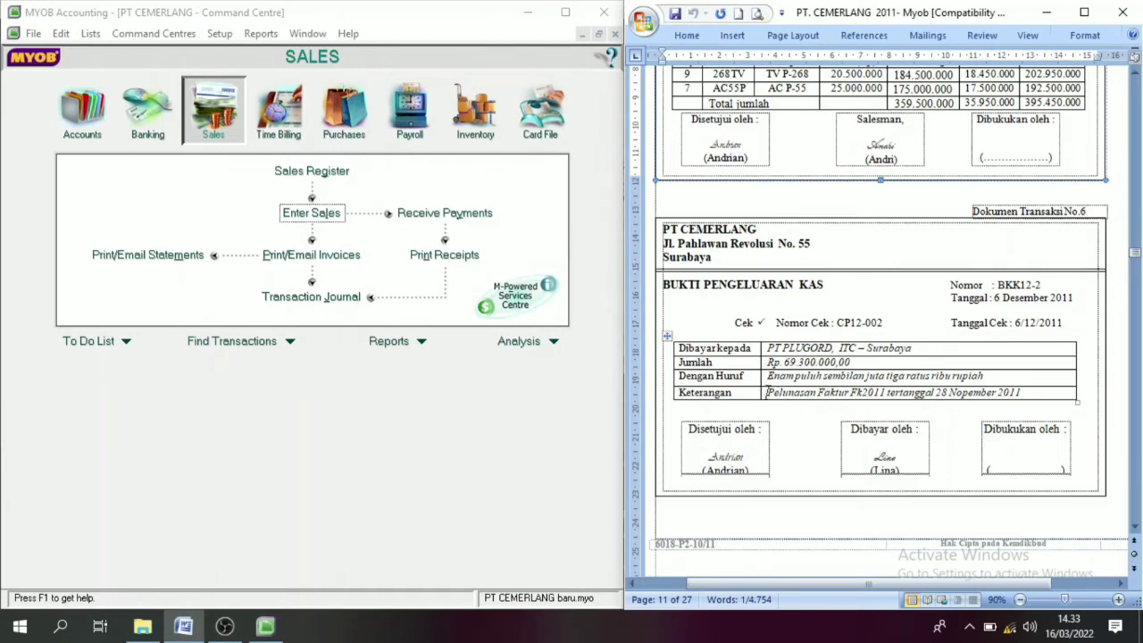
pyautogui.click(861, 396)
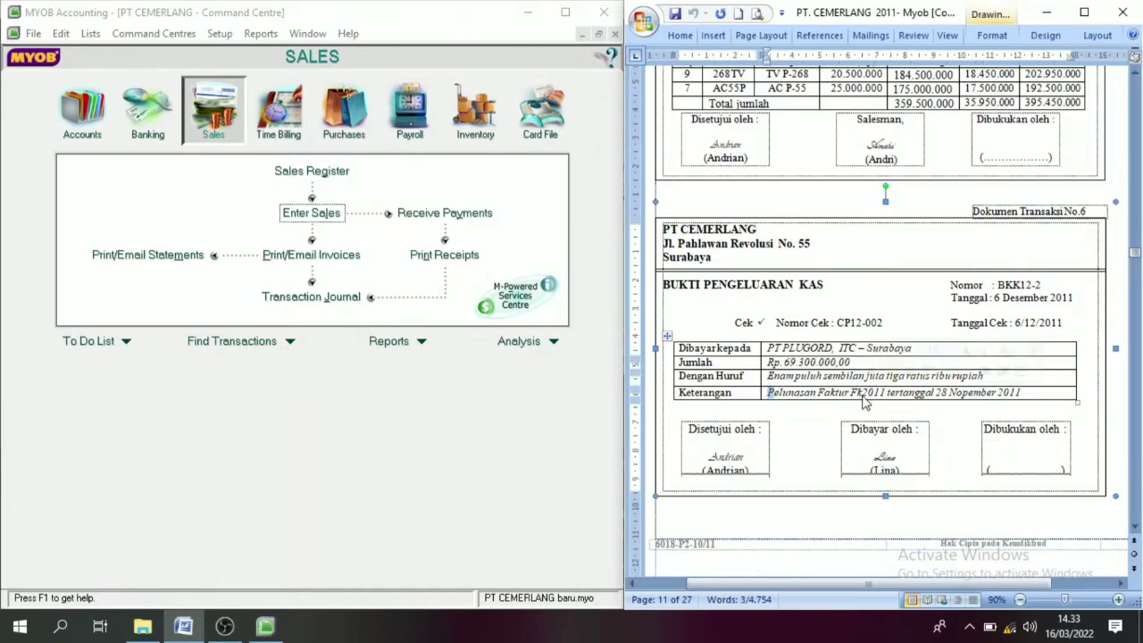
pyautogui.click(802, 376)
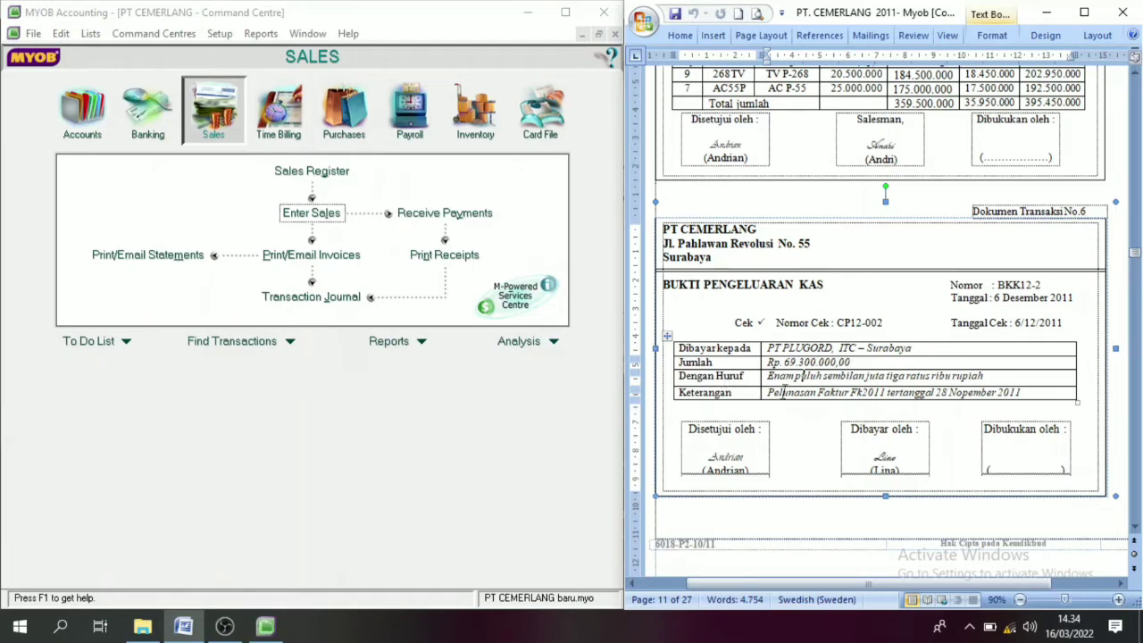
# - Start a Pay Bills transaction in MYOB for the supplier PT PLUGORD
pyautogui.click(346, 116)
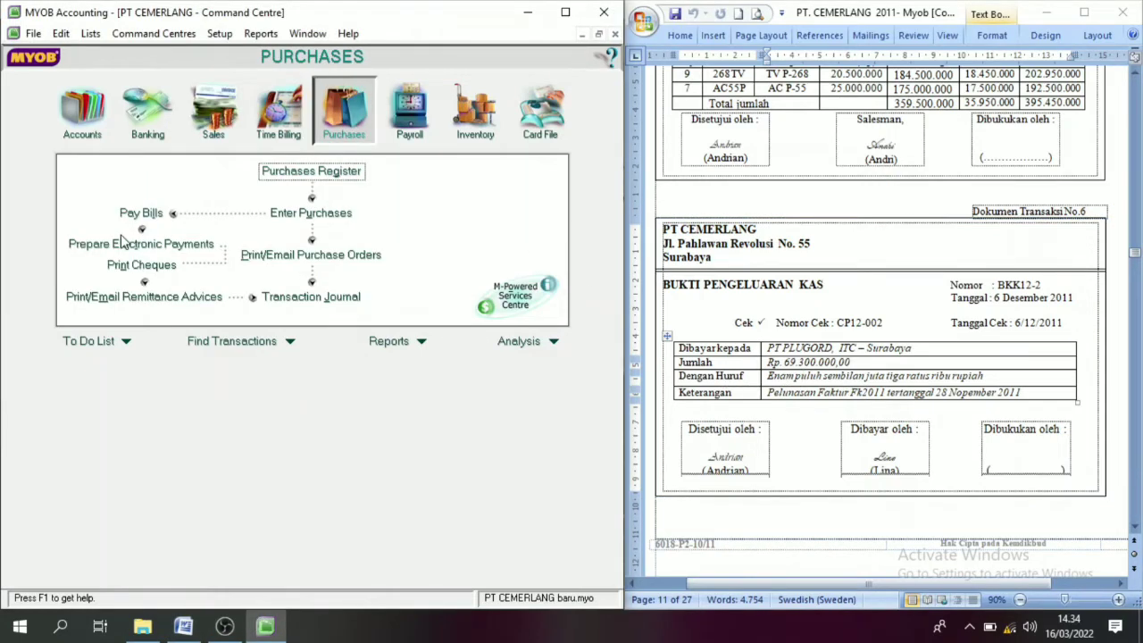
pyautogui.click(141, 213)
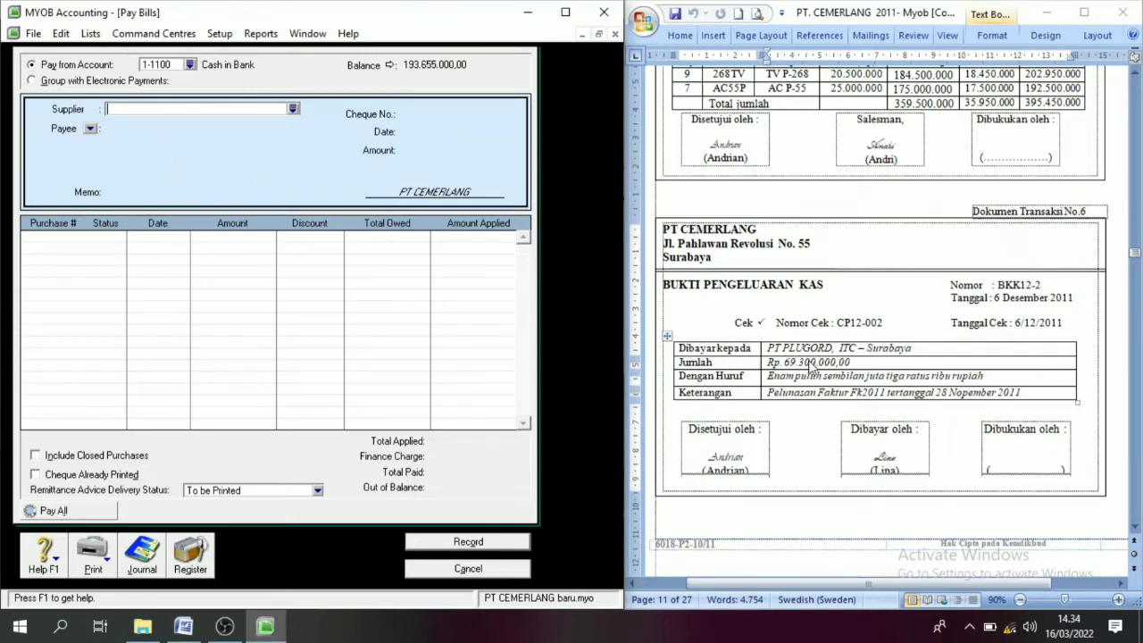
pyautogui.click(293, 109)
pyautogui.click(162, 247)
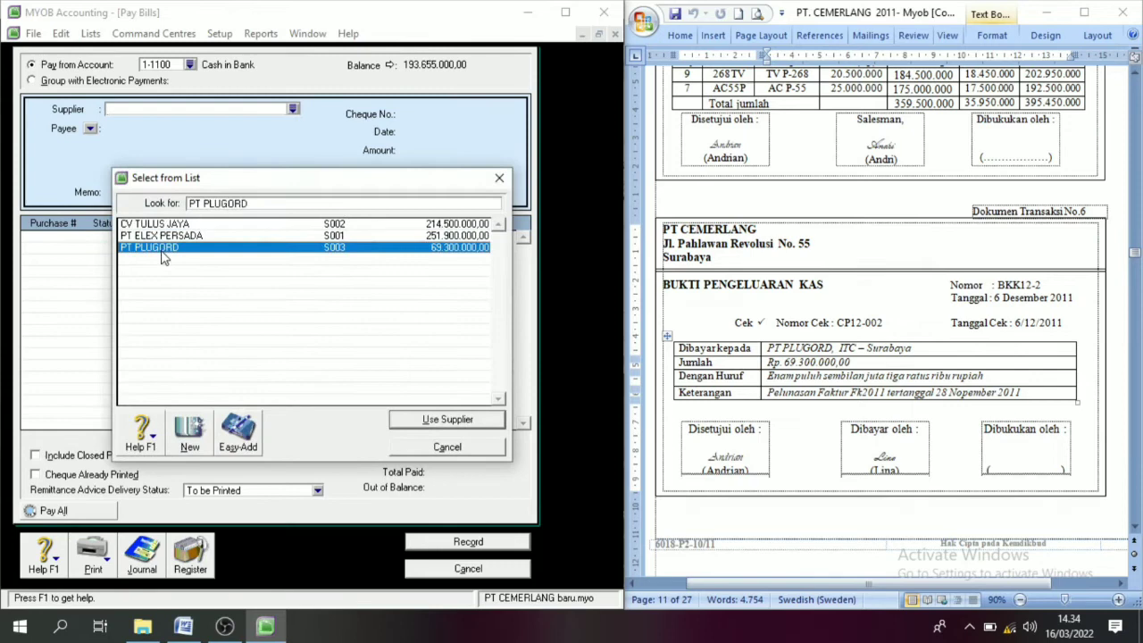
pyautogui.click(457, 422)
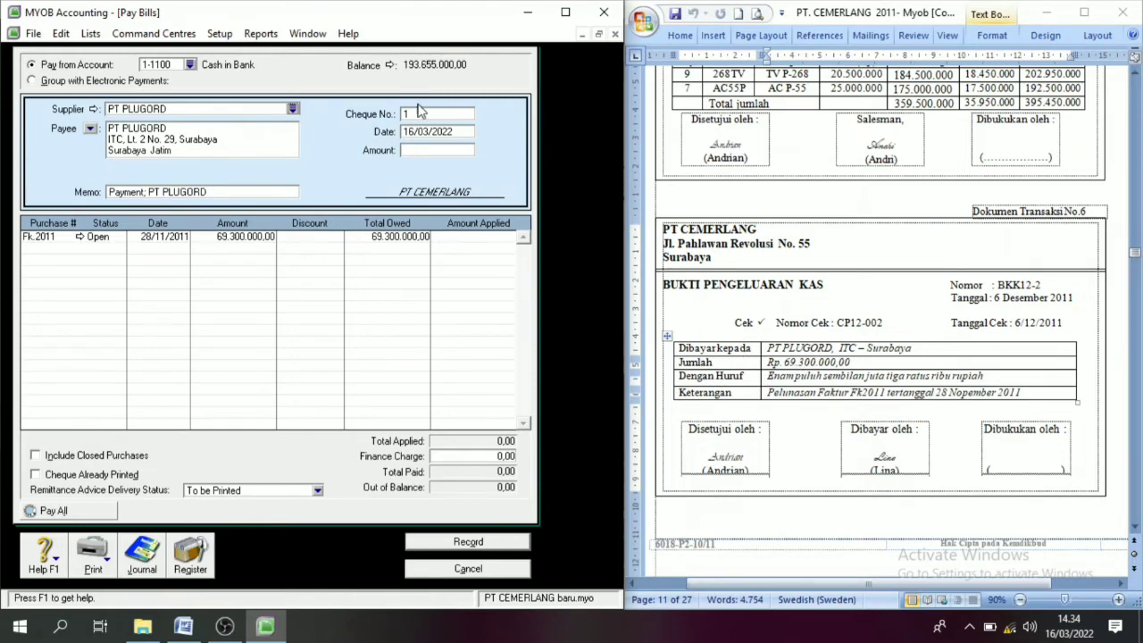
# - Copy voucher number BKK12-2 from the source document into the payment's cheque number and set the date to 06/12/2011
pyautogui.click(1026, 284)
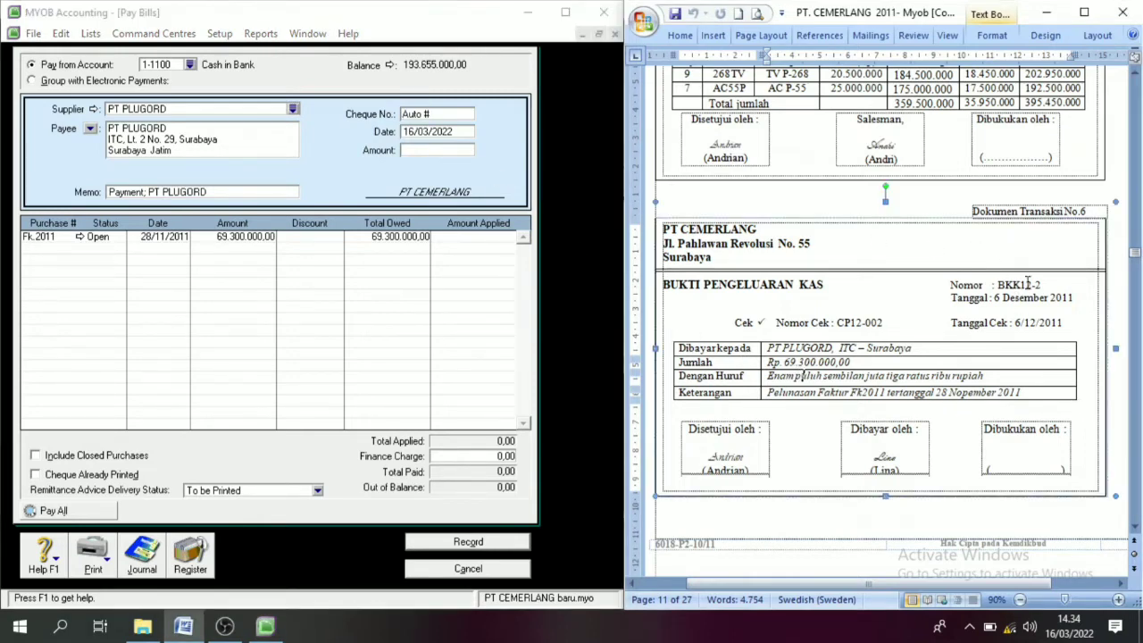
pyautogui.moveTo(1045, 284); pyautogui.dragTo(997, 284)
pyautogui.hotkey('ctrl', 'c')
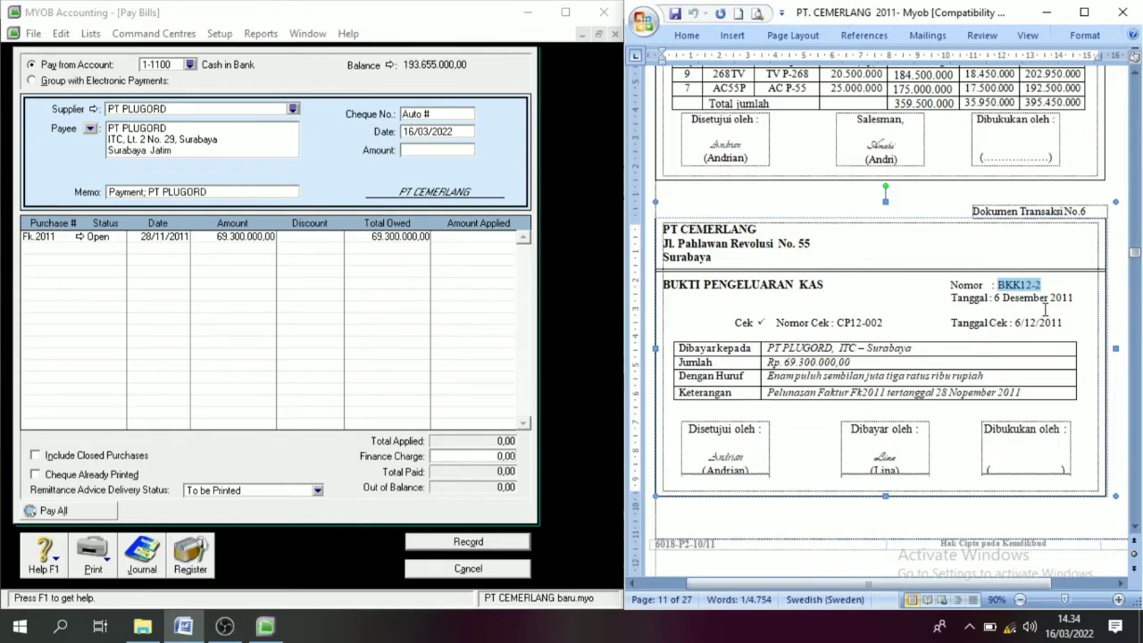
pyautogui.click(398, 115)
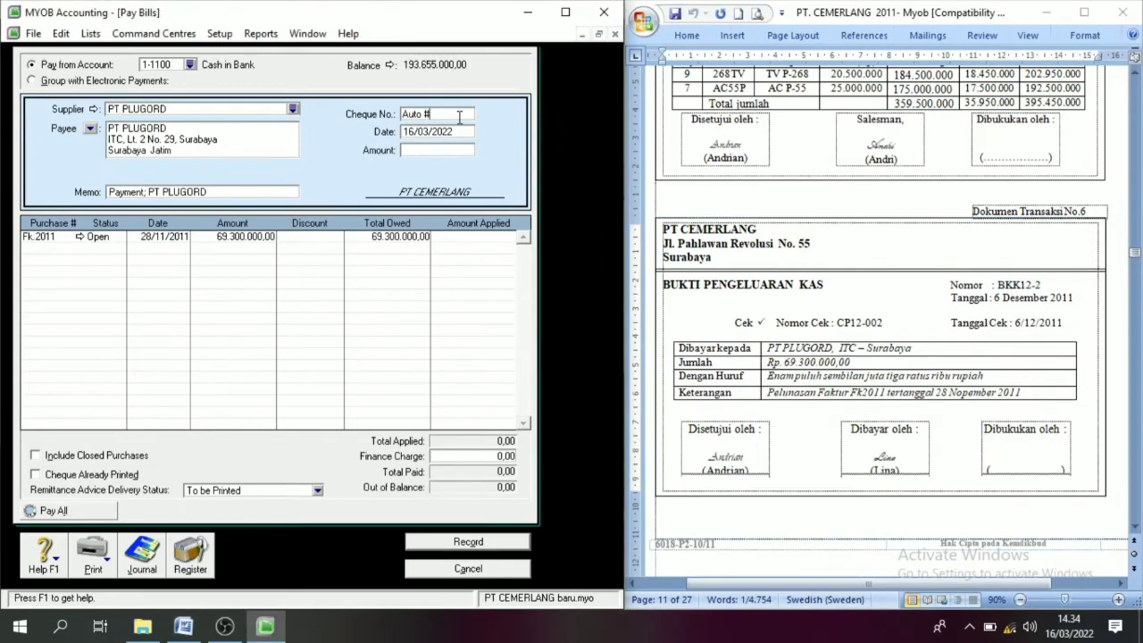
pyautogui.hotkey('ctrl', 'v')
pyautogui.click(410, 130)
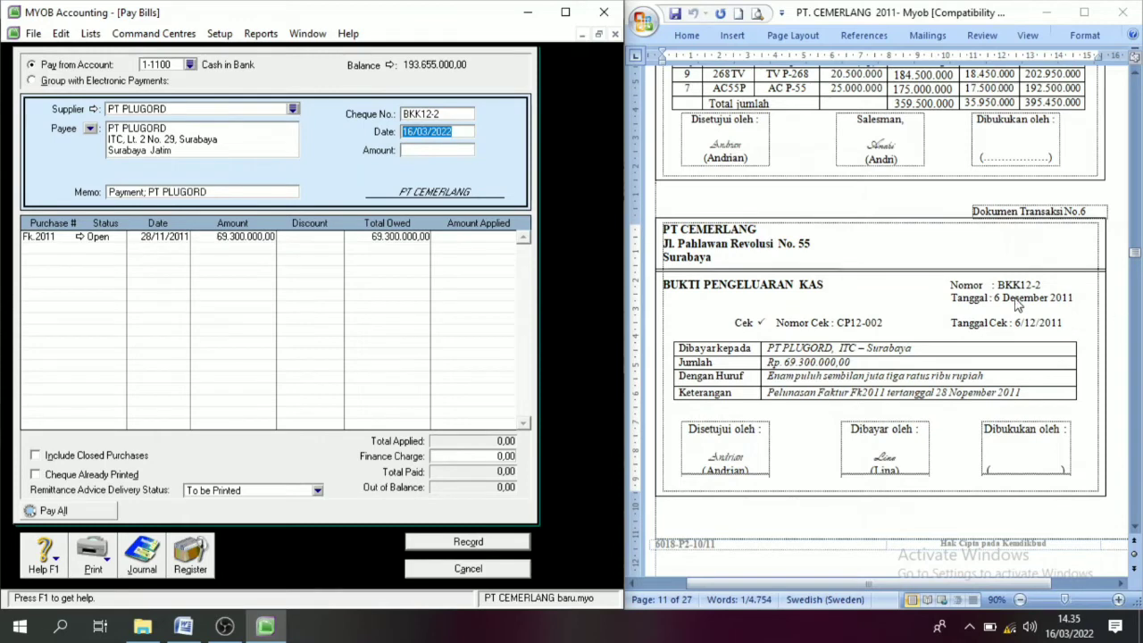
pyautogui.write('6/12/2')
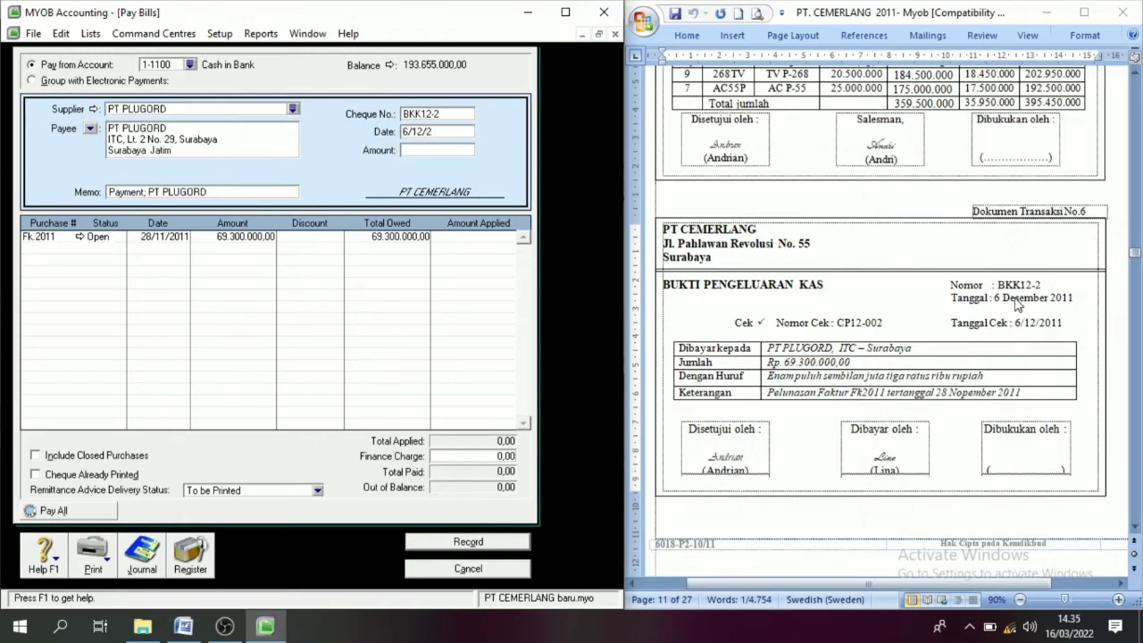
pyautogui.write('011')
pyautogui.press('Tab')
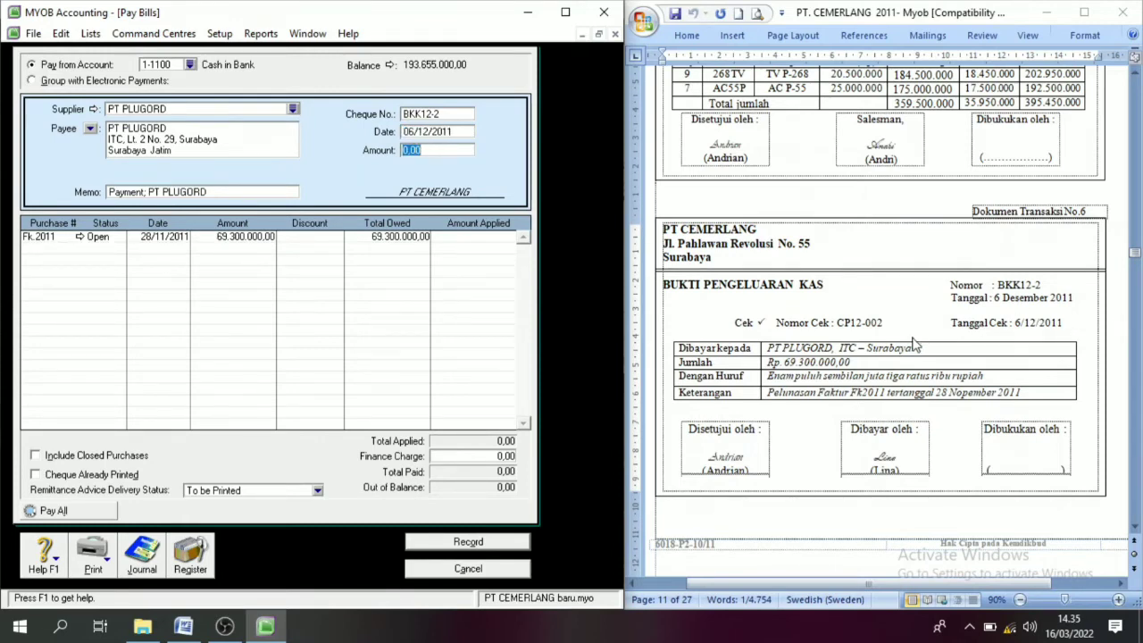
# - Set the payment amount to 69.300.000, apply it in full to purchase Fk.2011, and record the payment
pyautogui.write('69.')
pyautogui.write('300.000')
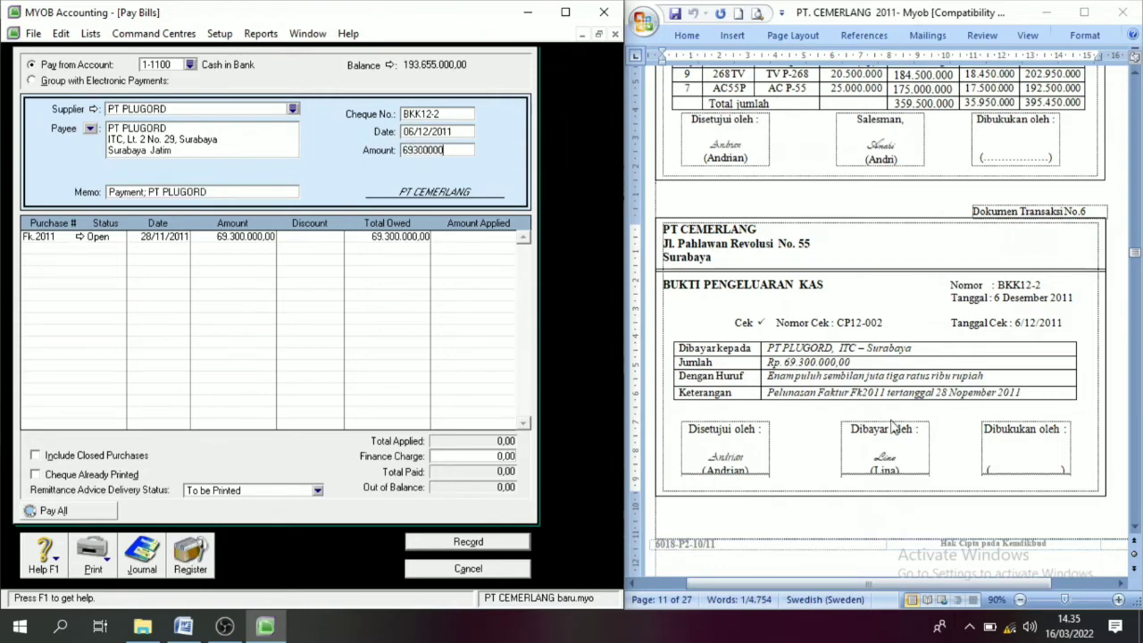
pyautogui.press('Tab')
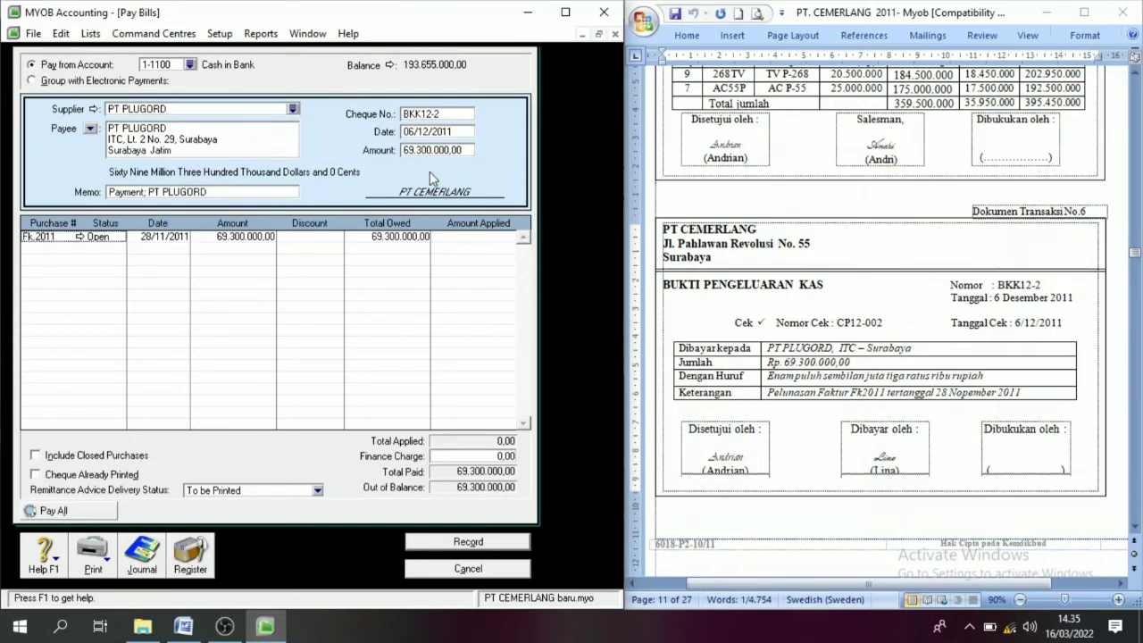
pyautogui.click(486, 239)
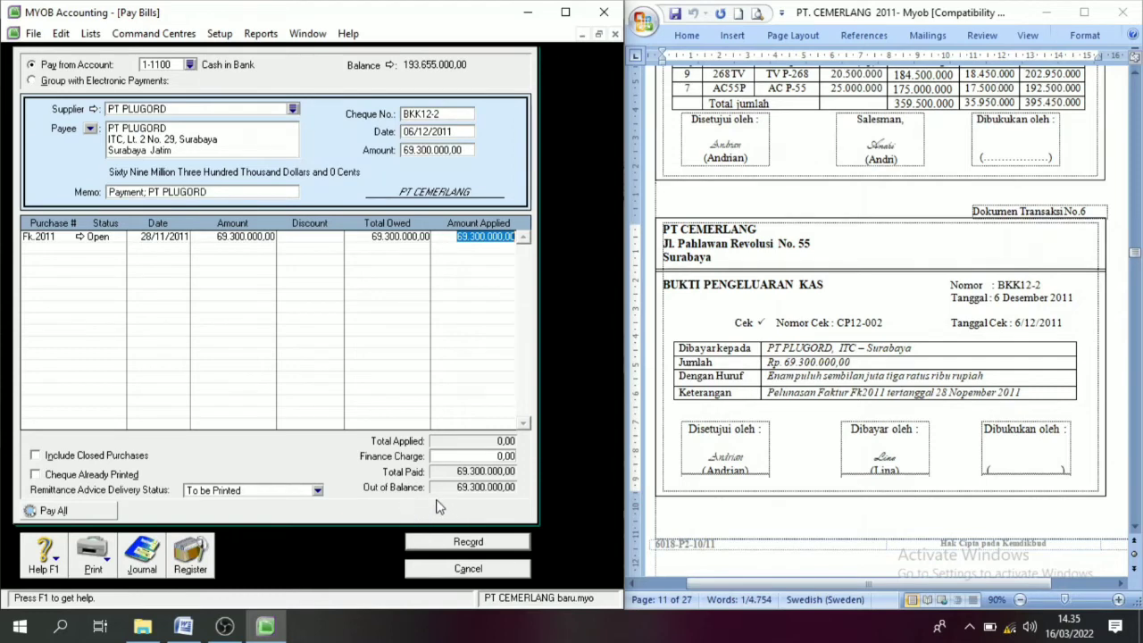
pyautogui.press('Tab')
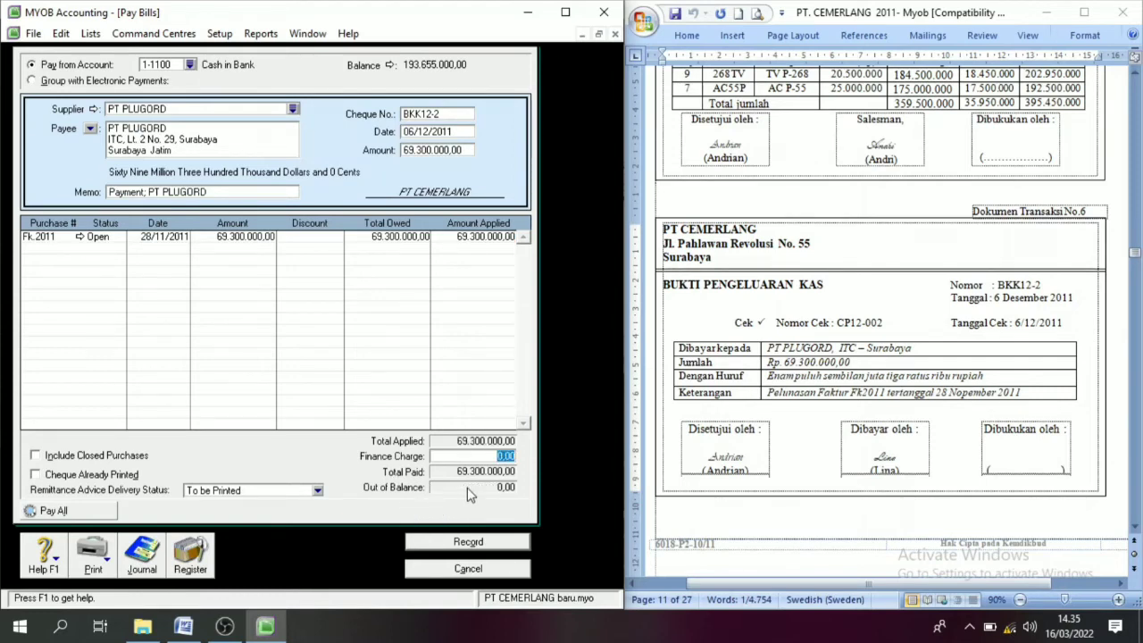
pyautogui.click(468, 542)
pyautogui.click(467, 569)
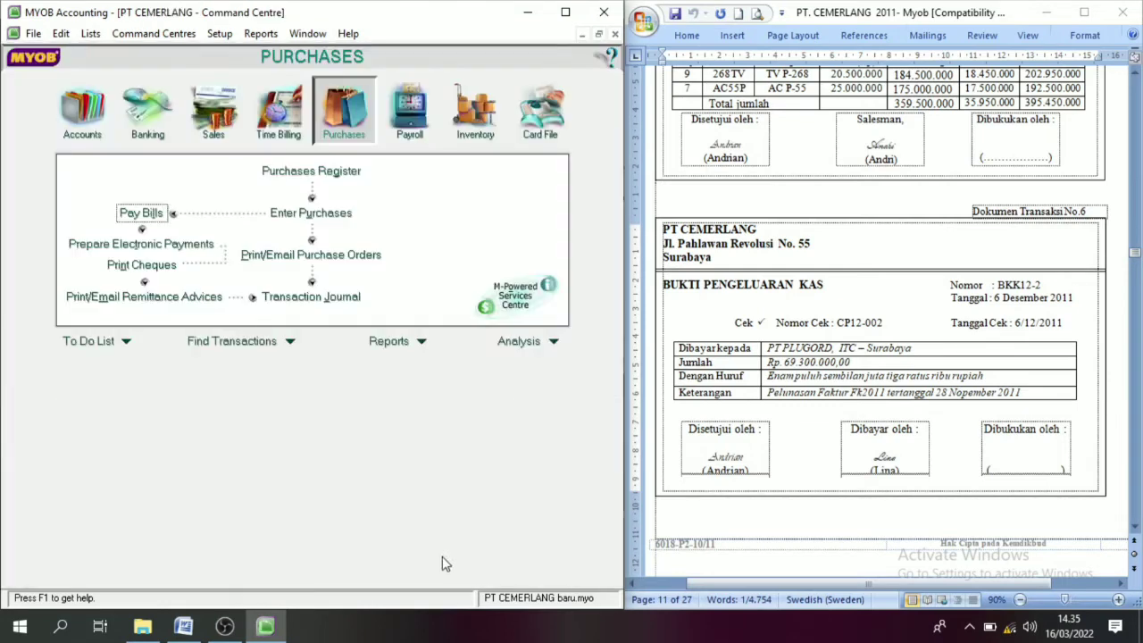
# - Go to Dokumen Transaksi No. 7 in Word and examine its issuer and document type
pyautogui.click(1133, 528)
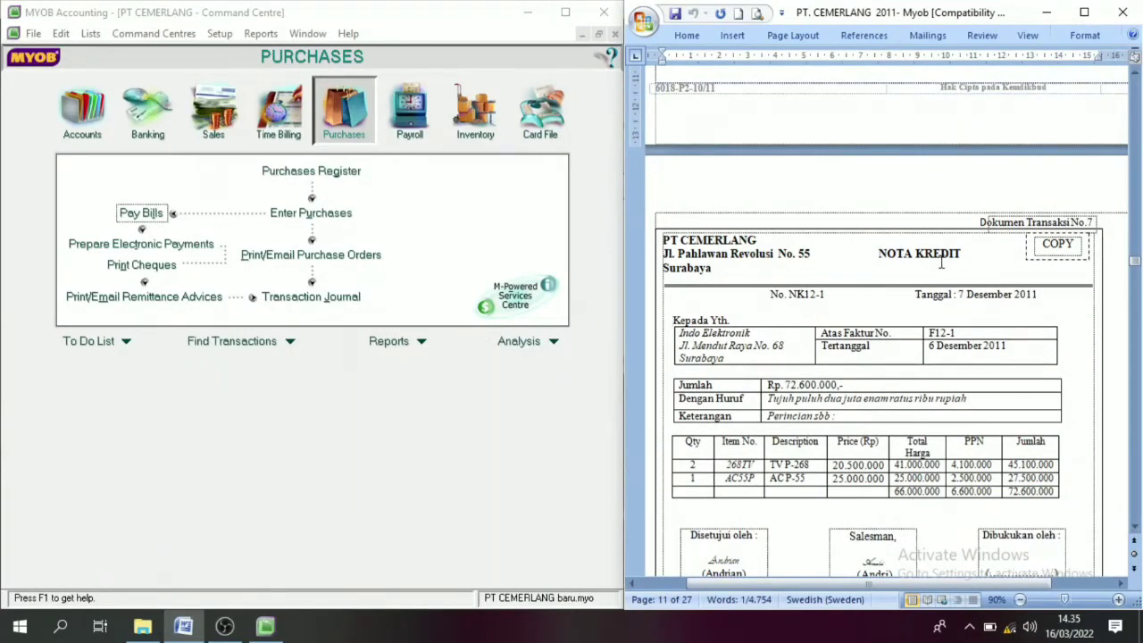
pyautogui.moveTo(871, 253); pyautogui.dragTo(966, 254)
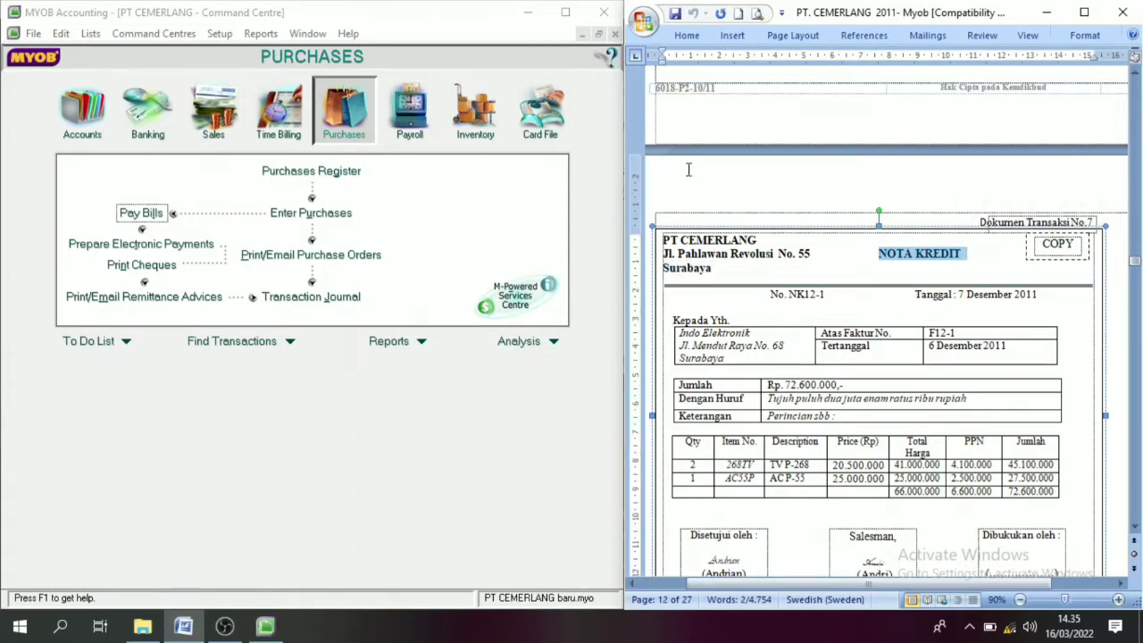
pyautogui.click(890, 304)
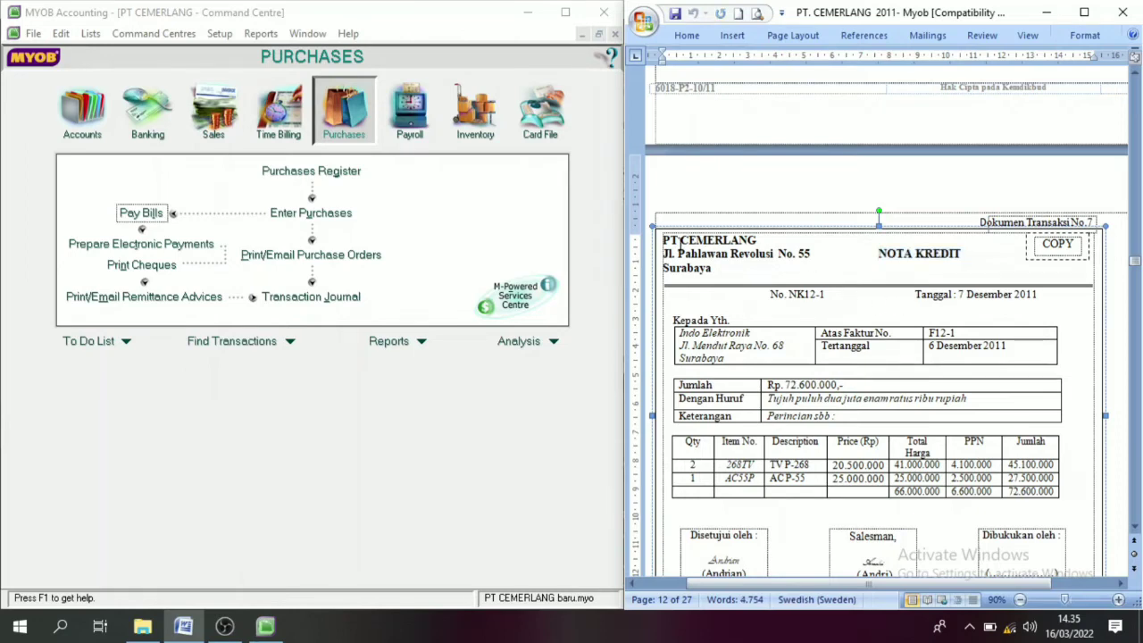
pyautogui.moveTo(674, 239); pyautogui.dragTo(765, 256)
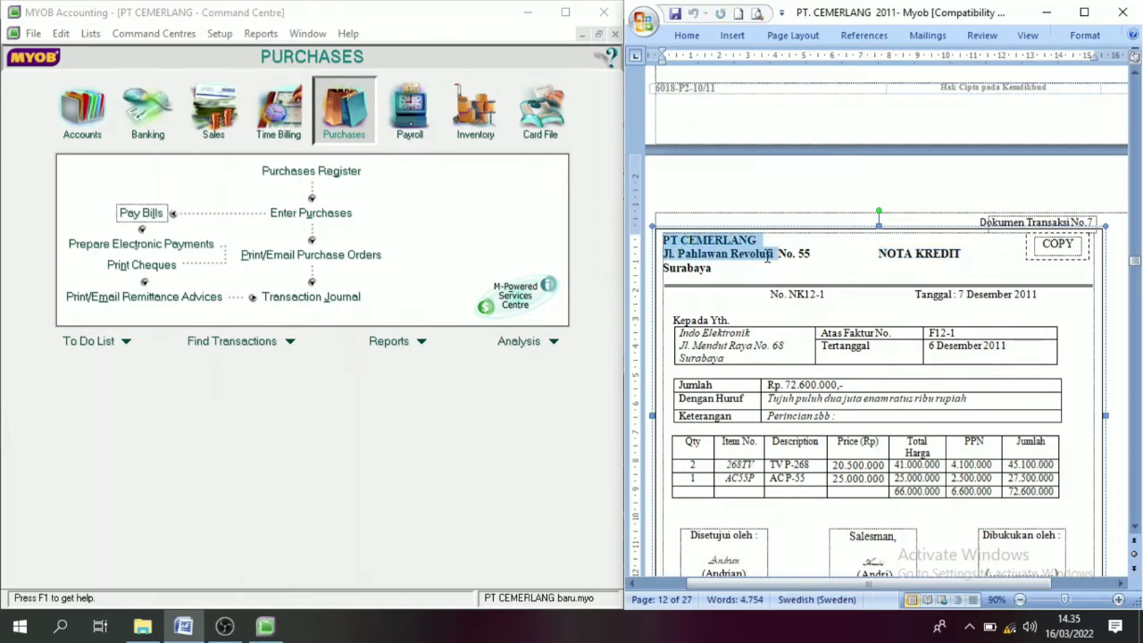
pyautogui.click(732, 254)
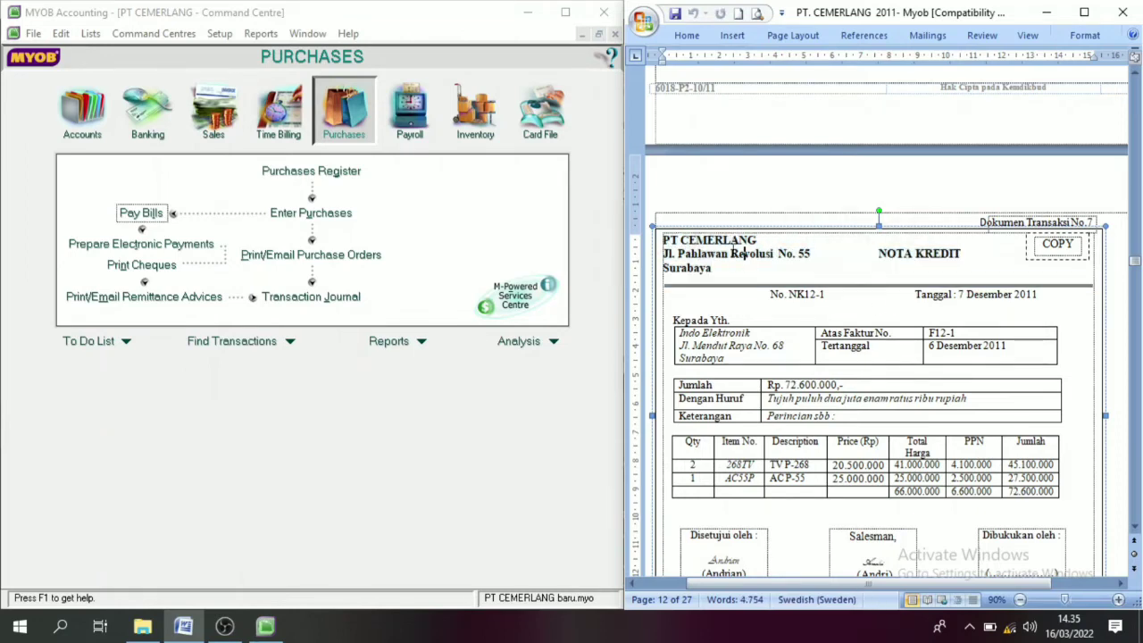
pyautogui.moveTo(970, 252); pyautogui.dragTo(876, 259)
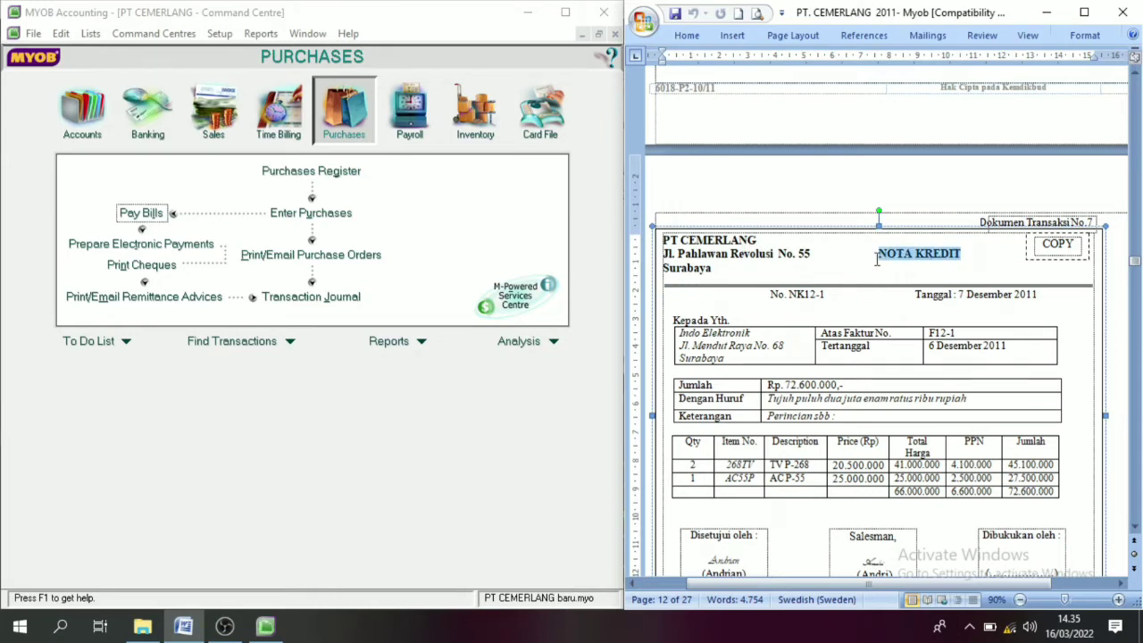
pyautogui.click(773, 255)
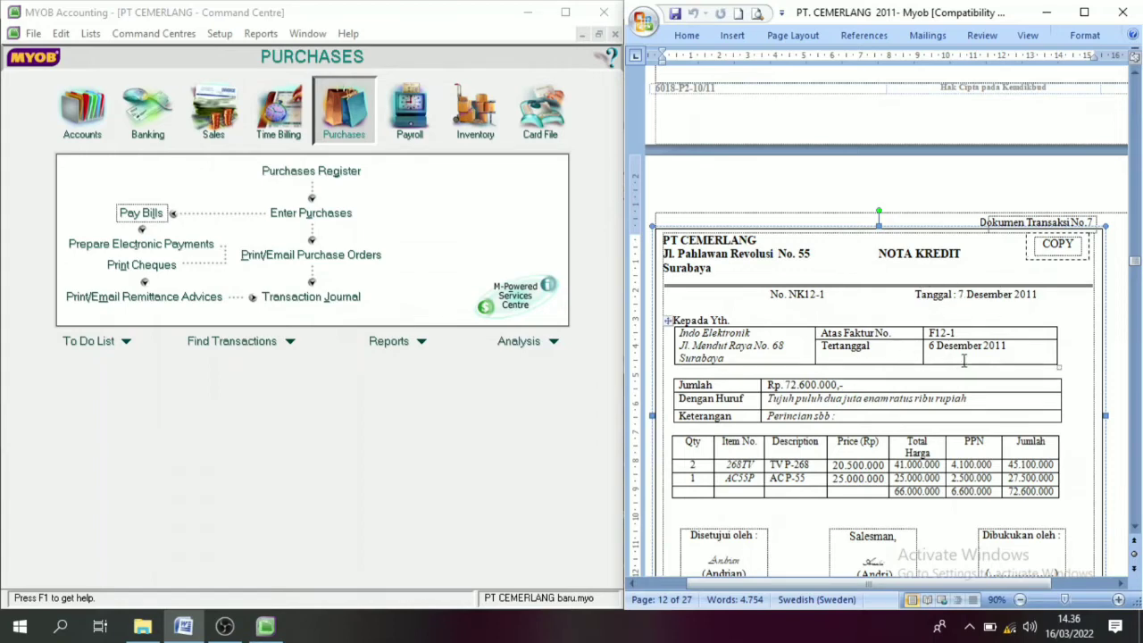
# - Compare the credit note's referenced invoice date and customer with the original invoice F12-1 in Dokumen Transaksi No. 5
pyautogui.moveTo(1008, 345); pyautogui.dragTo(935, 351)
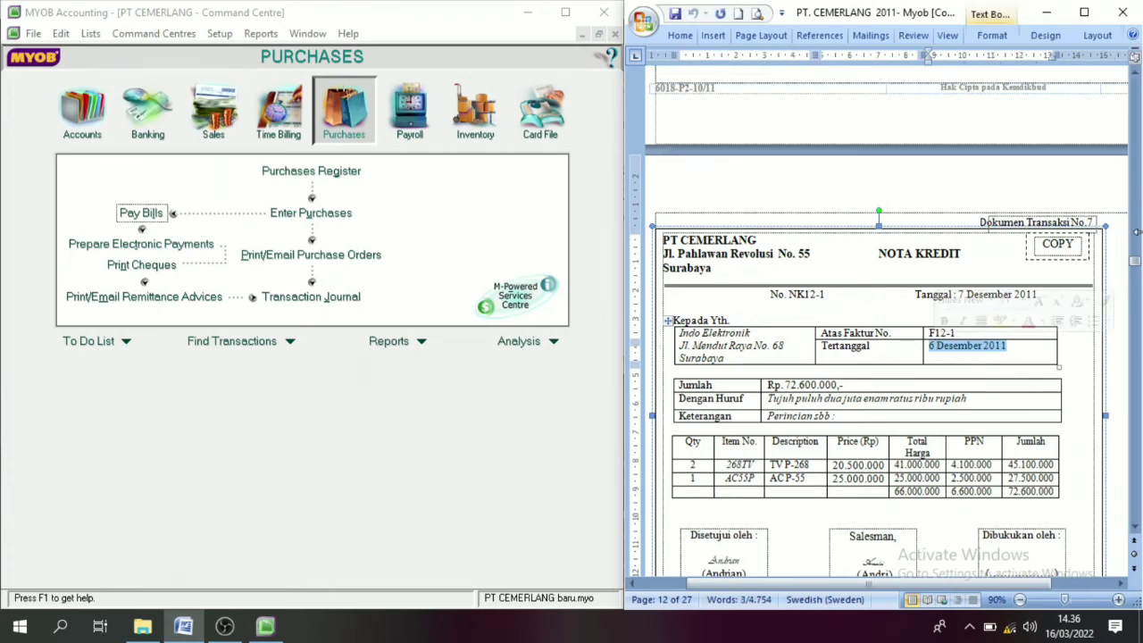
pyautogui.moveTo(1135, 72); pyautogui.dragTo(1134, 79)
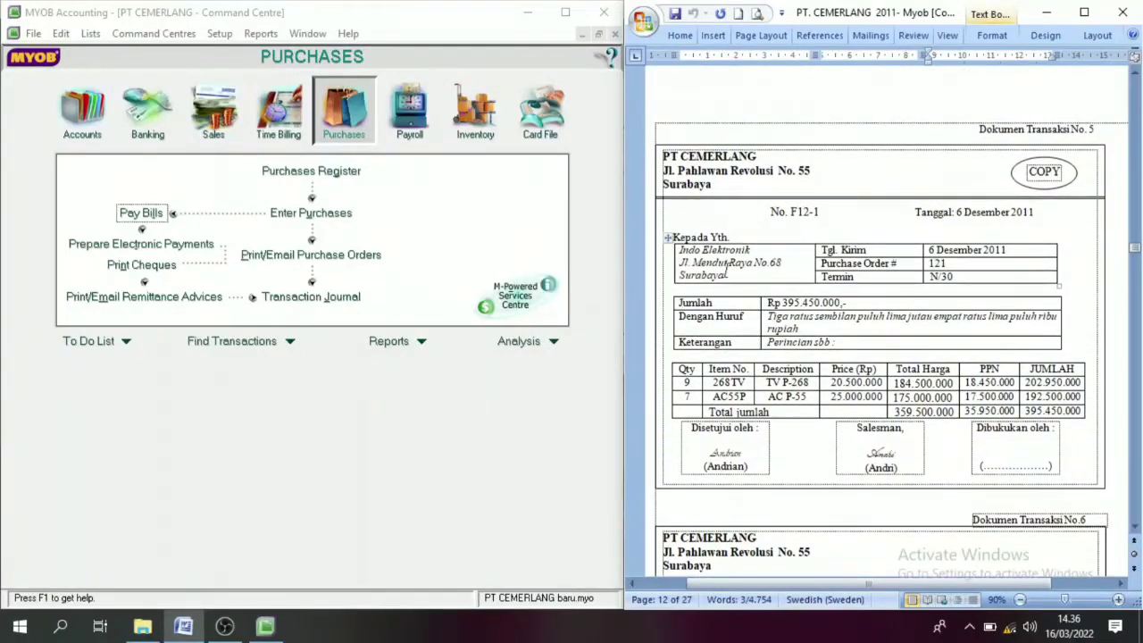
pyautogui.click(758, 253)
pyautogui.click(1134, 529)
pyautogui.moveTo(1135, 529); pyautogui.dragTo(1135, 528)
# - Examine the customer, returned item quantities and date on the credit note in Dokumen Transaksi No. 7
pyautogui.moveTo(759, 349); pyautogui.dragTo(679, 347)
pyautogui.click(693, 478)
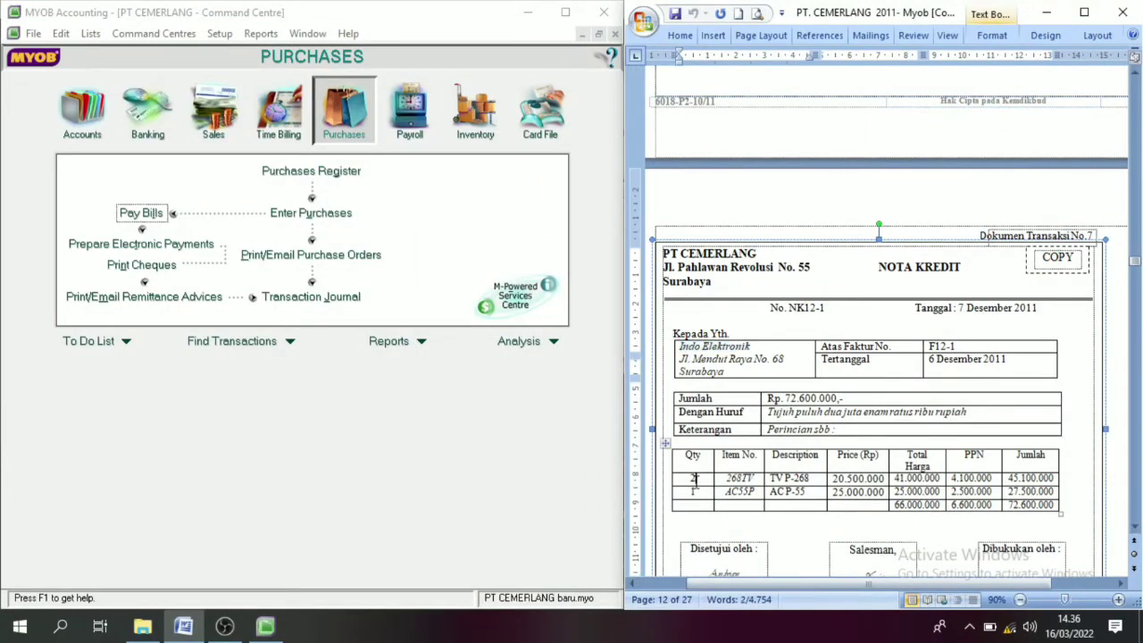
pyautogui.click(789, 491)
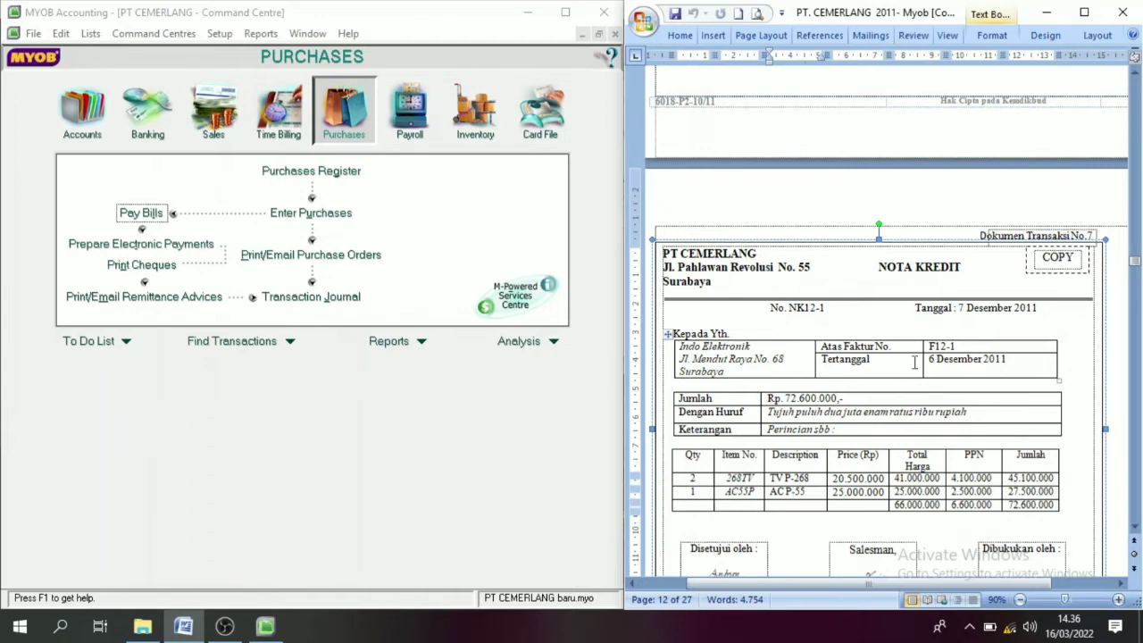
pyautogui.moveTo(1042, 308); pyautogui.dragTo(914, 308)
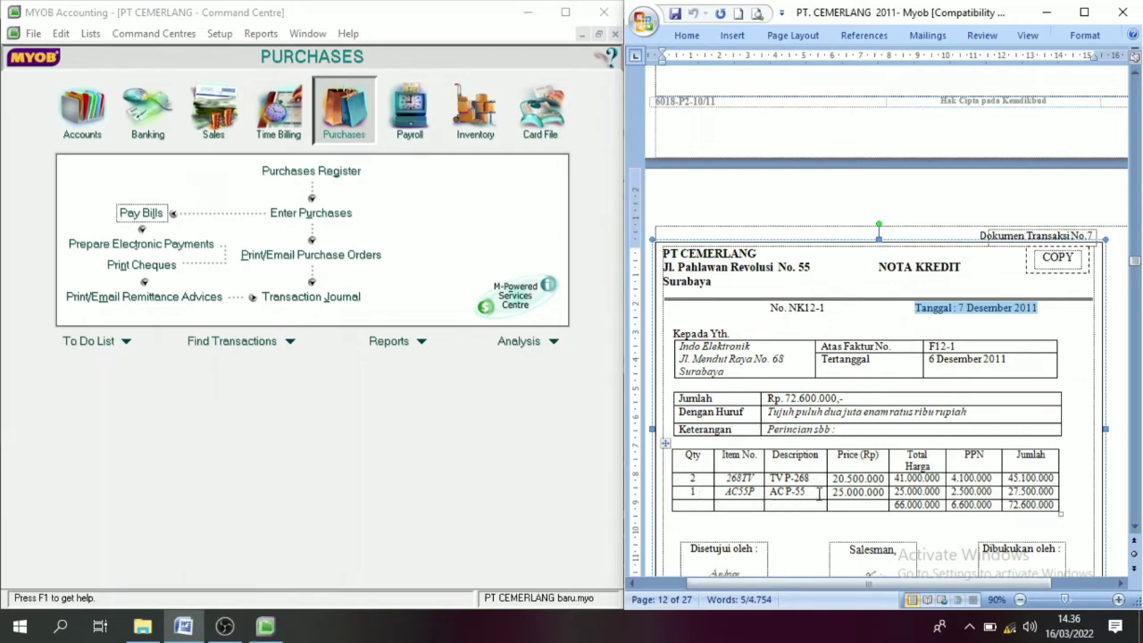
pyautogui.click(839, 269)
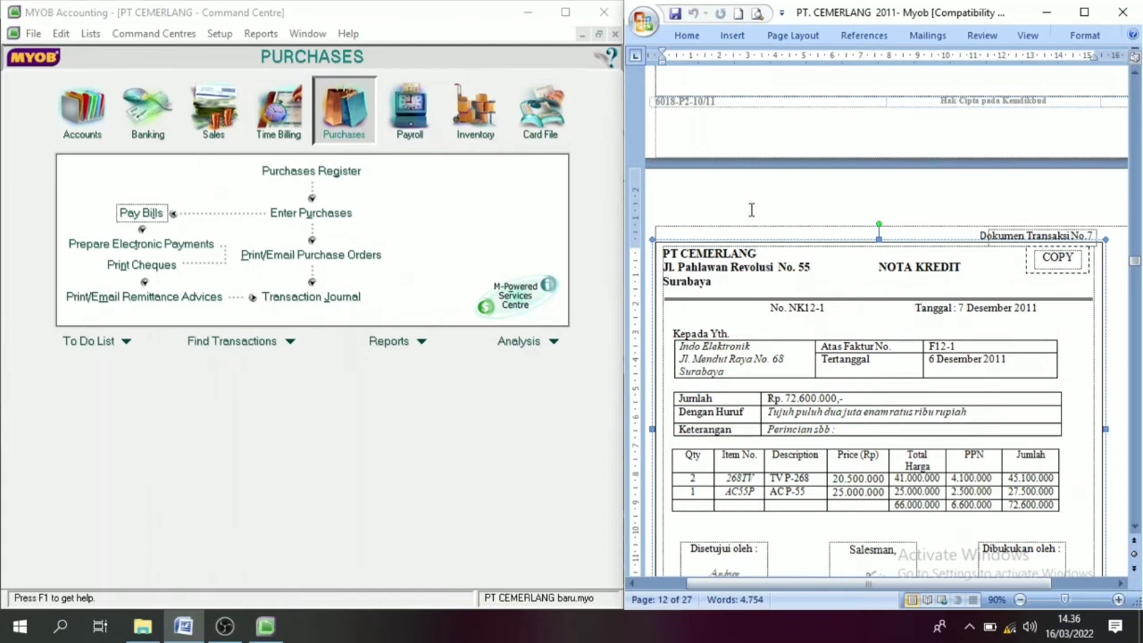
# - Switch to MYOB and start a new sales invoice for the customer Indo Elektronik
pyautogui.click(208, 132)
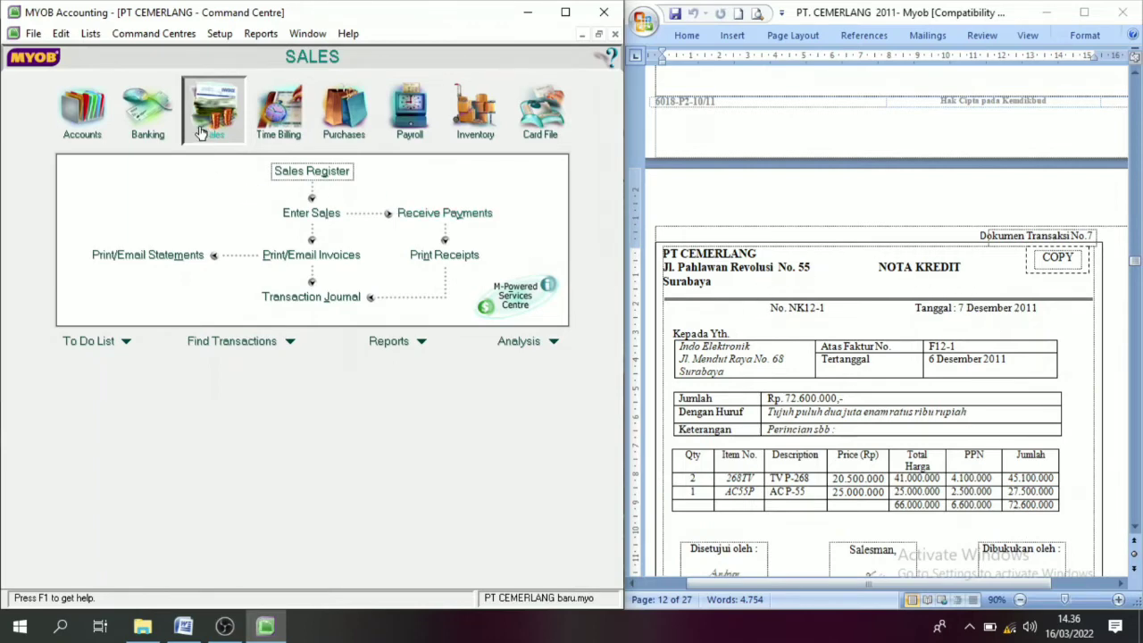
pyautogui.click(317, 214)
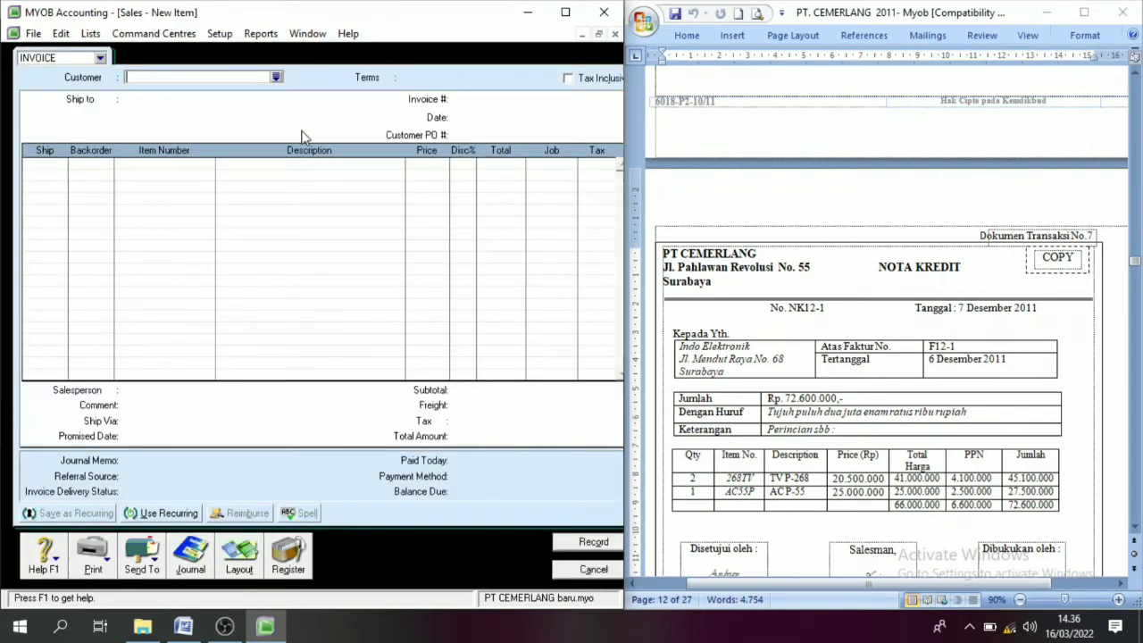
pyautogui.click(275, 78)
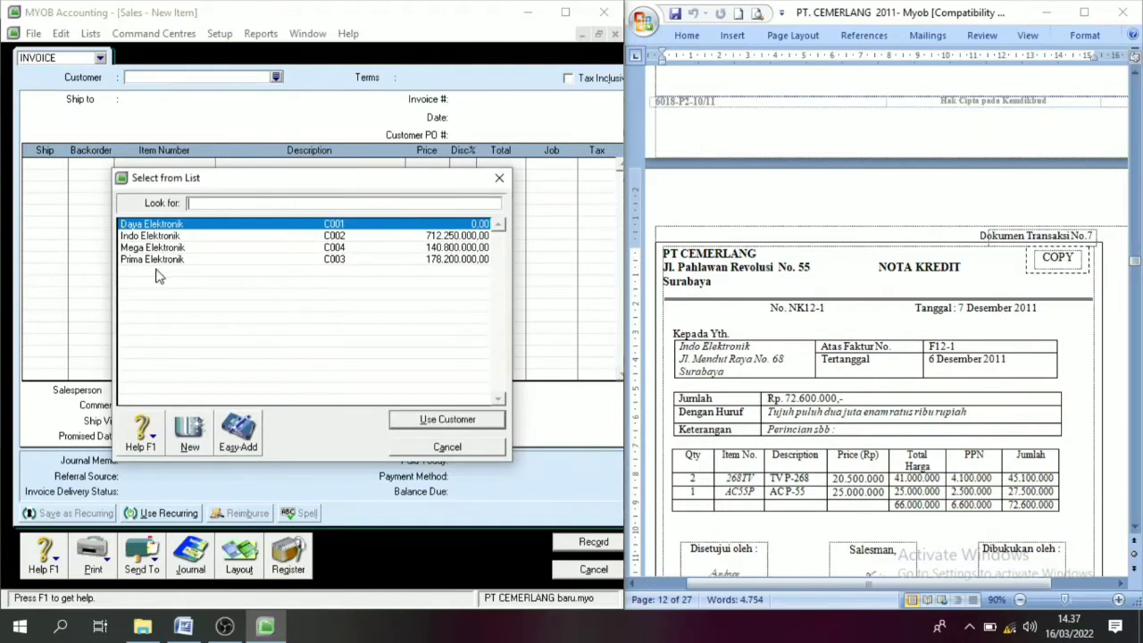
pyautogui.click(161, 236)
pyautogui.click(490, 423)
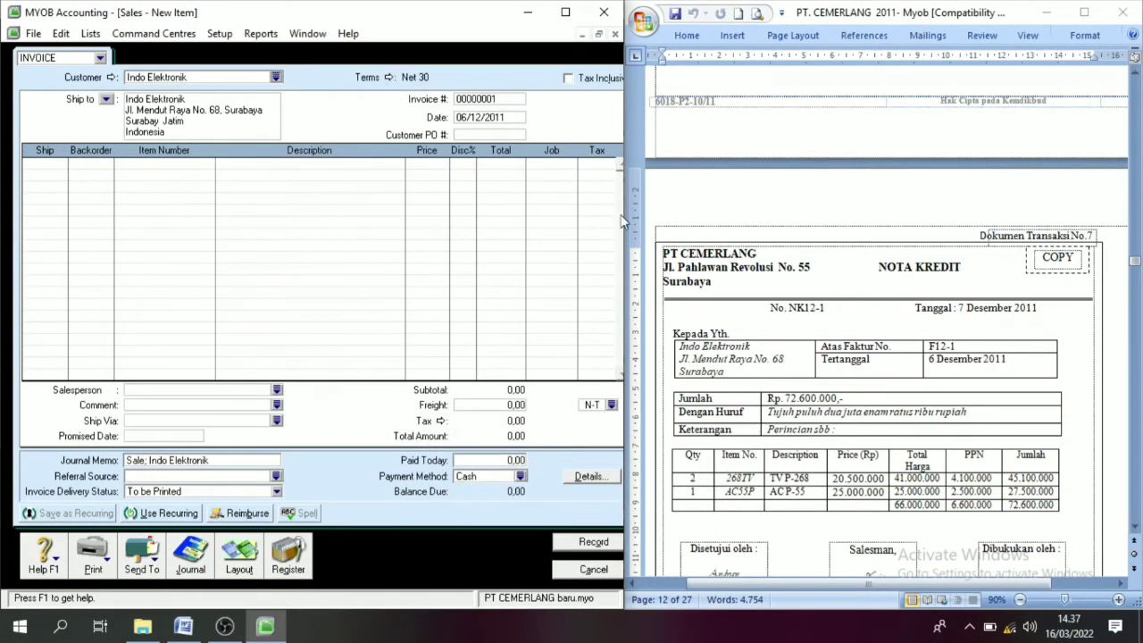
# - Change the sale's credit terms so that payment is due C.O.D
pyautogui.click(389, 79)
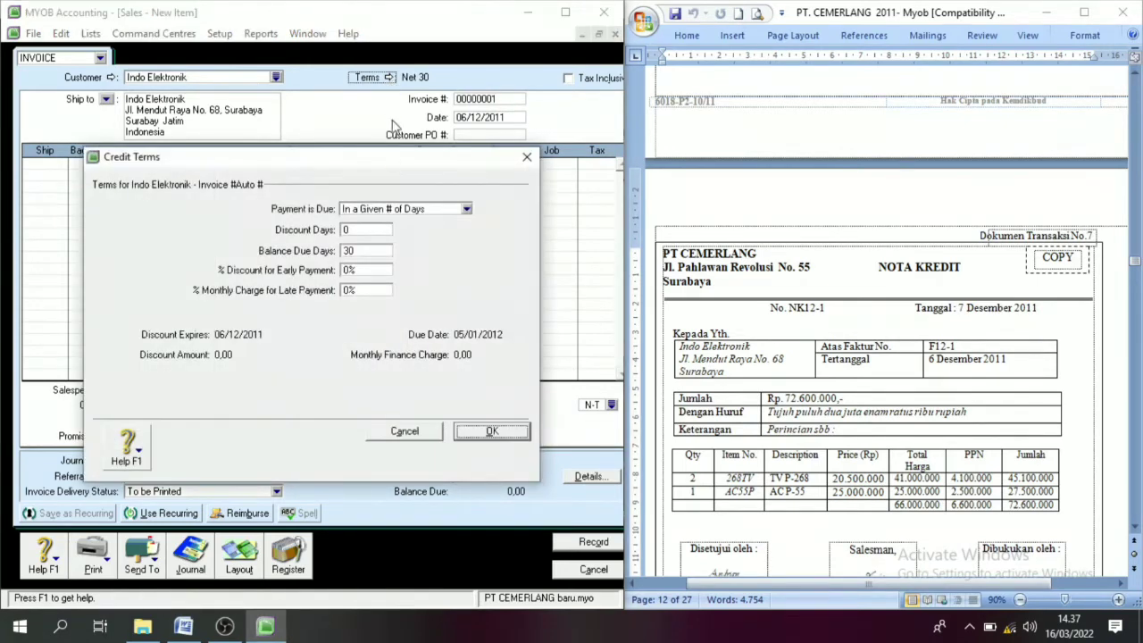
pyautogui.click(384, 212)
pyautogui.click(371, 224)
pyautogui.click(491, 432)
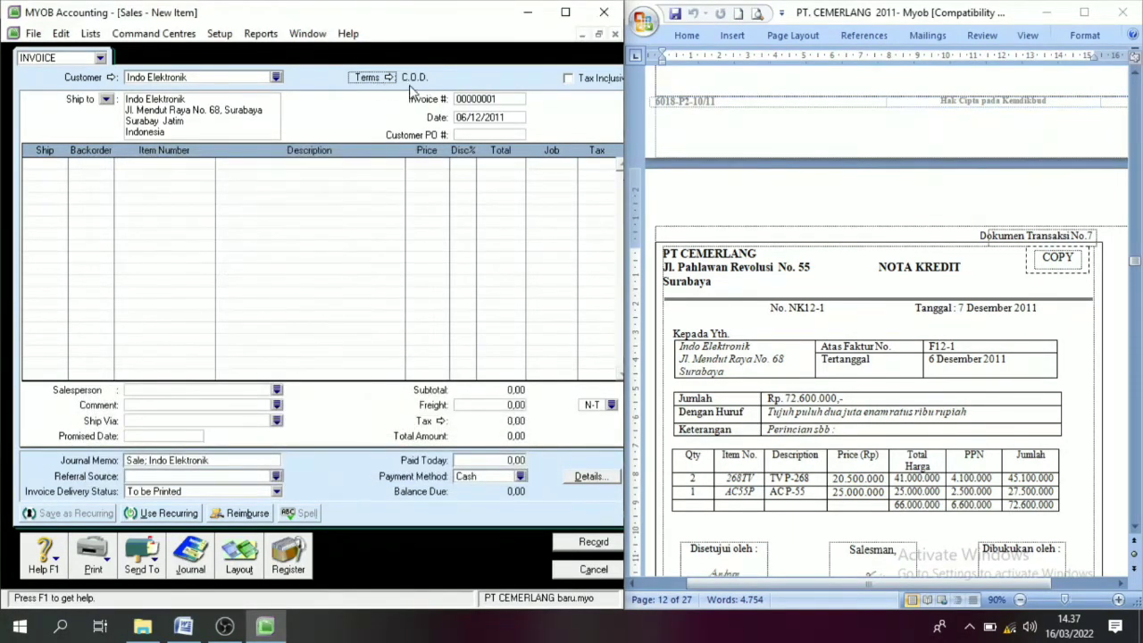
# - Copy credit note number NK12-1 from the Word document into the invoice number and set the sale date to 07/12/2011
pyautogui.click(460, 98)
pyautogui.click(826, 308)
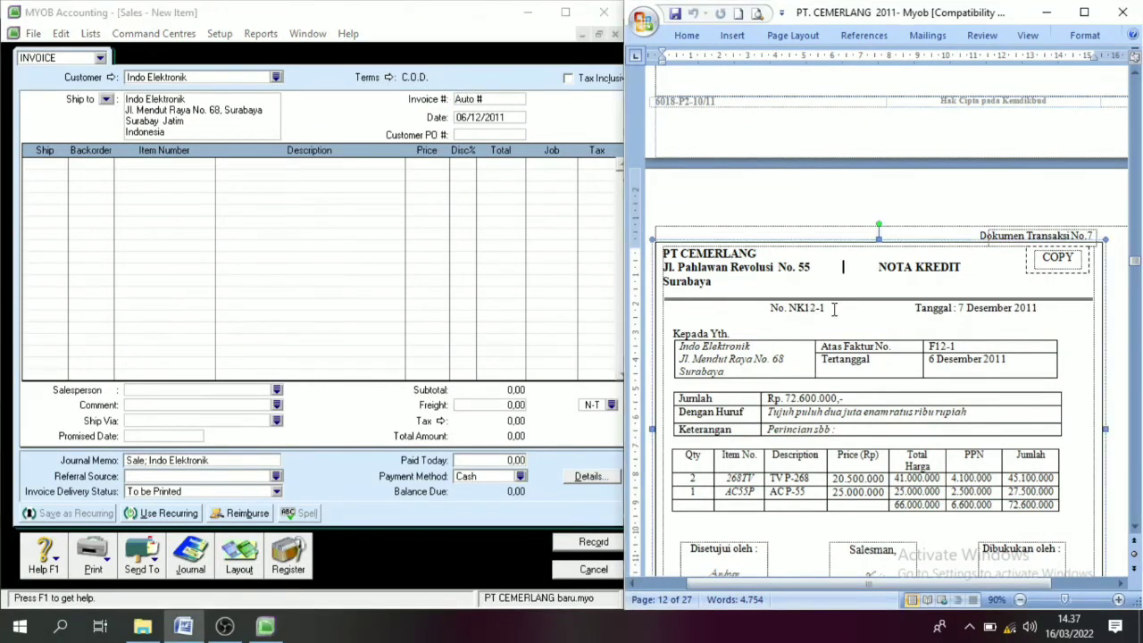
pyautogui.moveTo(824, 308); pyautogui.dragTo(787, 308)
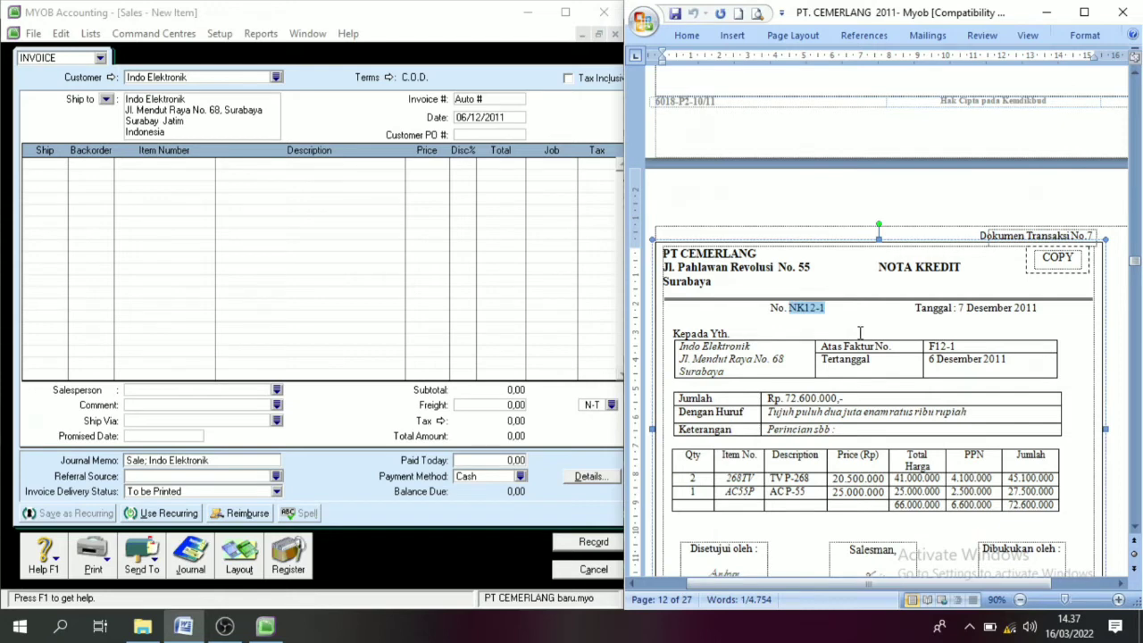
pyautogui.hotkey('ctrl', 'c')
pyautogui.click(495, 98)
pyautogui.hotkey('ctrl', 'v')
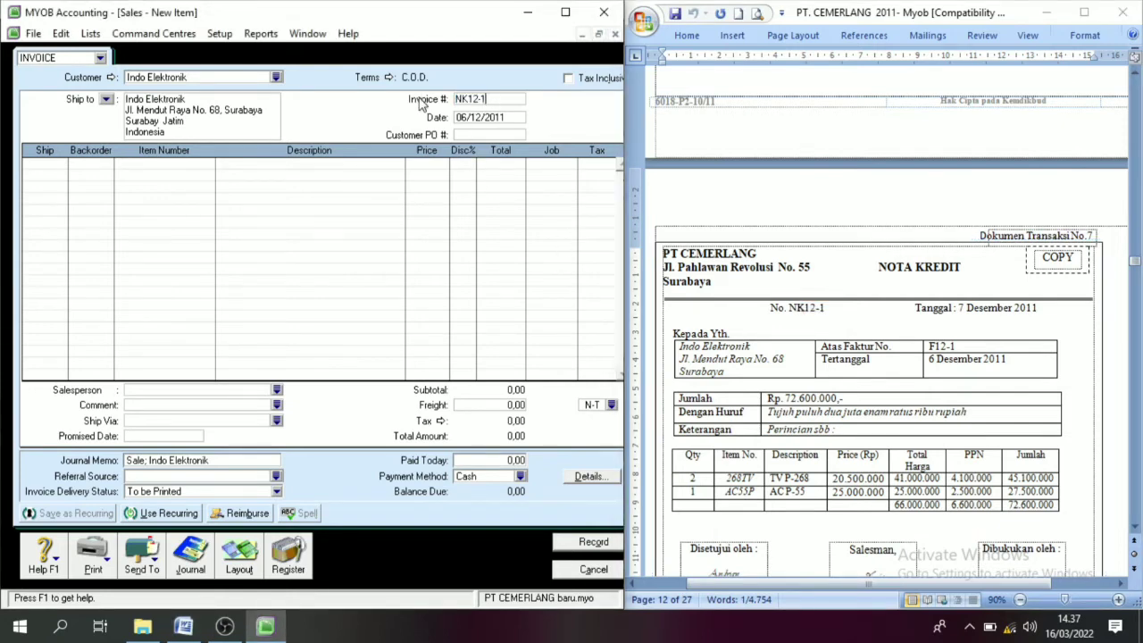
pyautogui.click(467, 120)
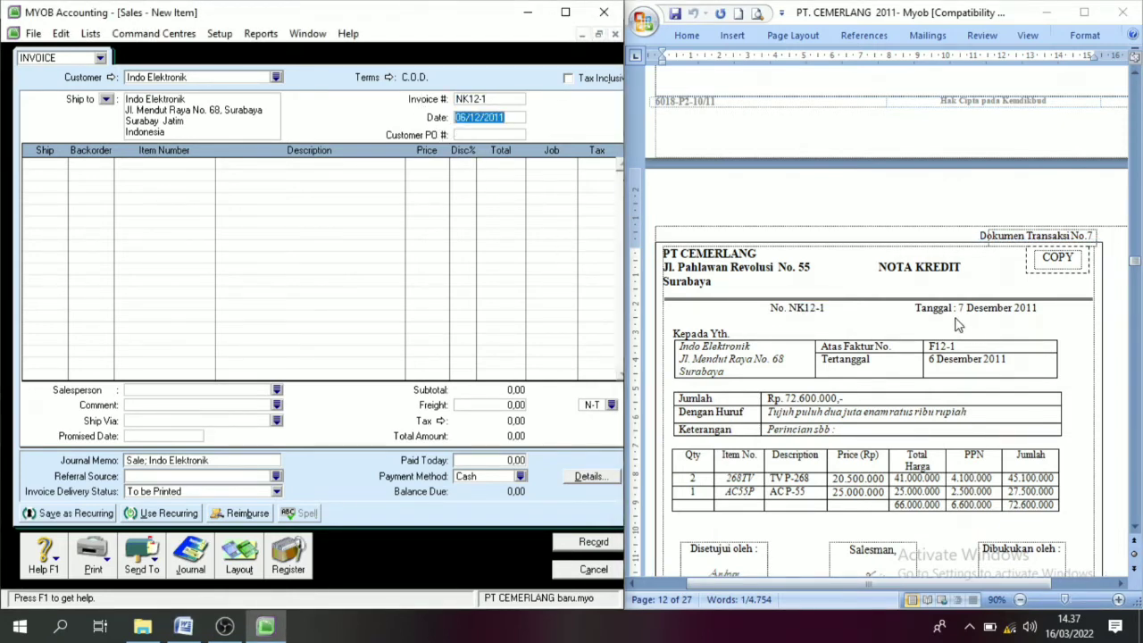
pyautogui.write('7')
# - Enter the first return line with quantity -2 of item 268TV at a price of 20.500.000
pyautogui.click(61, 166)
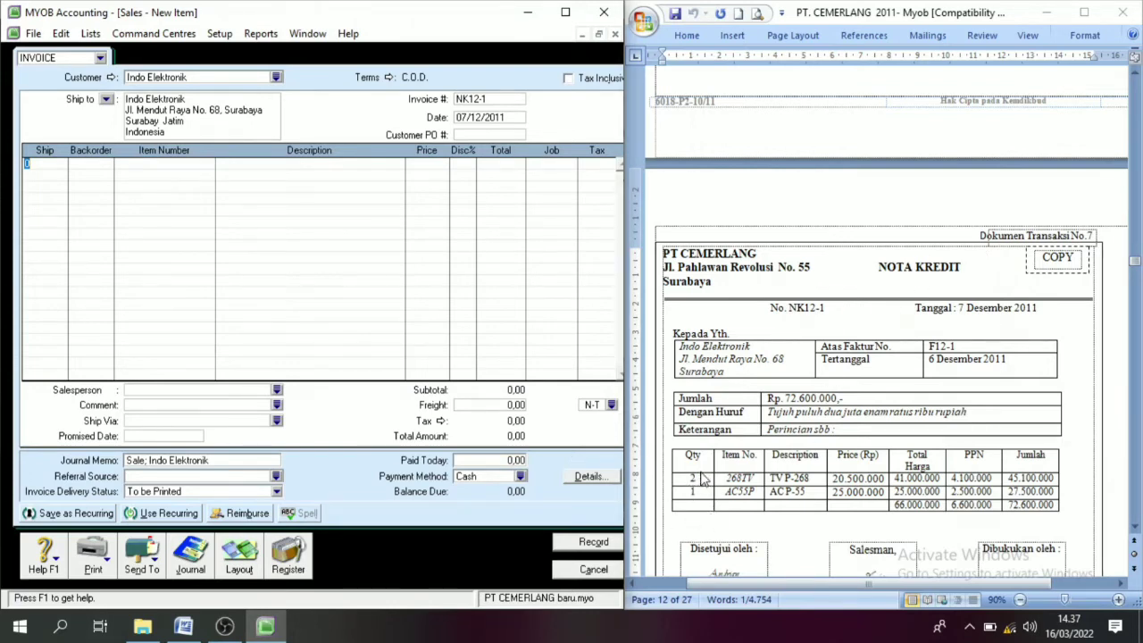
pyautogui.write('2')
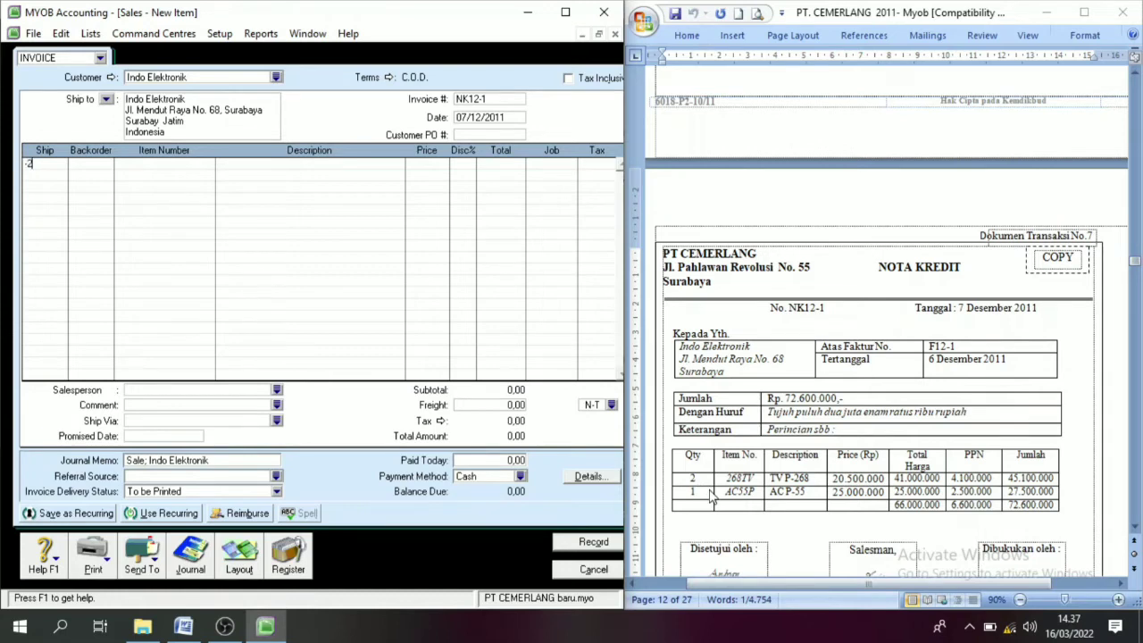
pyautogui.press('Tab')
pyautogui.press('Tab')
pyautogui.press('Tab')
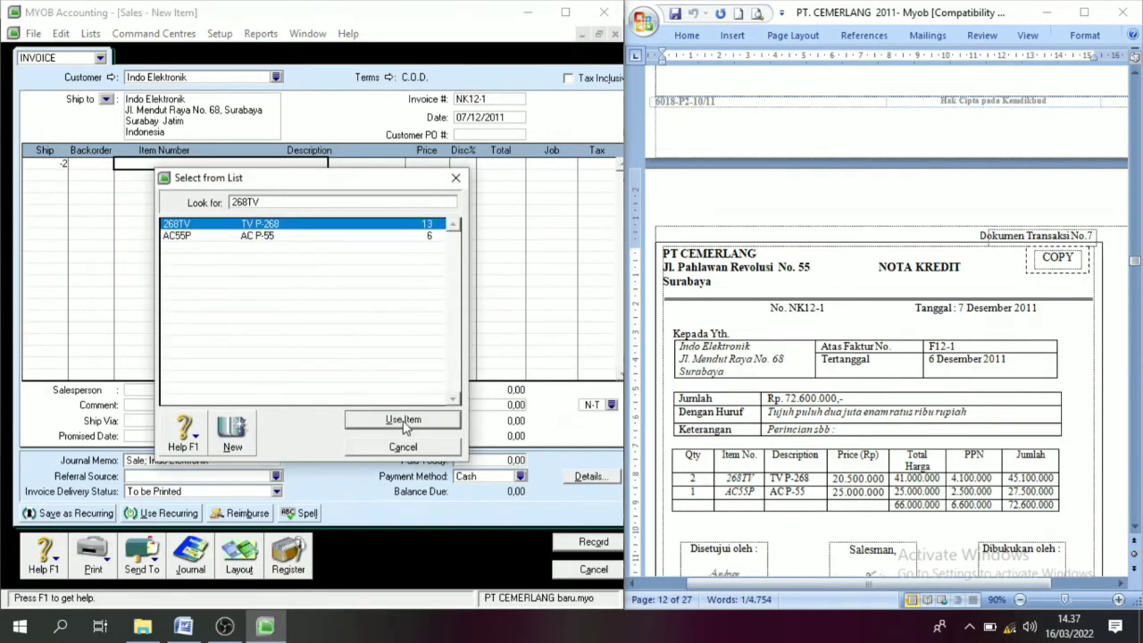
pyautogui.click(401, 418)
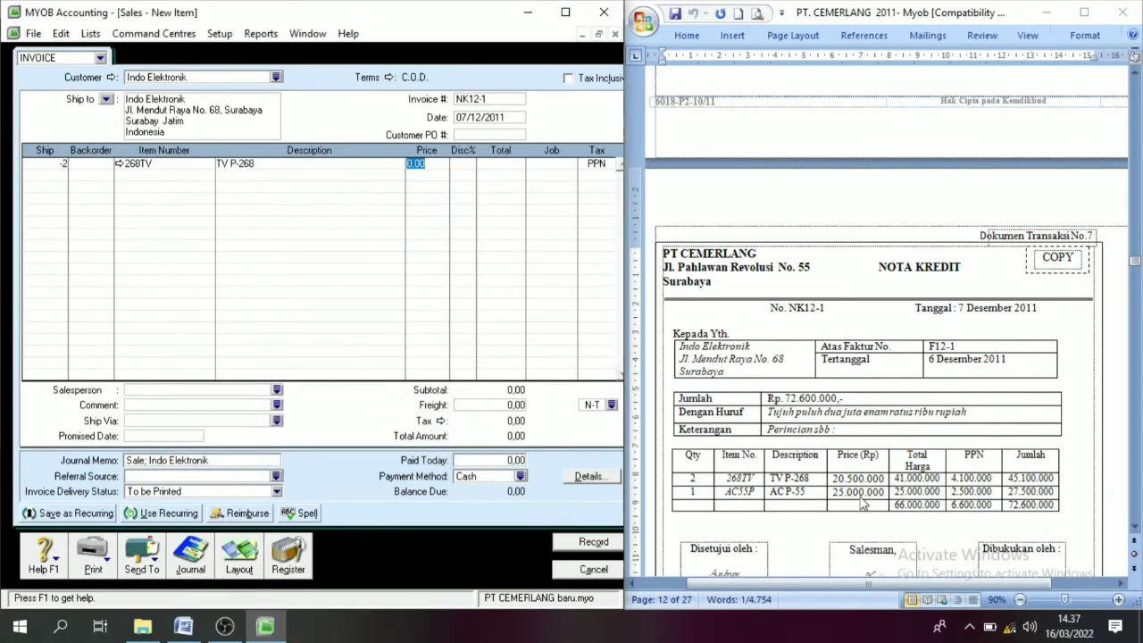
pyautogui.write('20500000')
pyautogui.press('Tab')
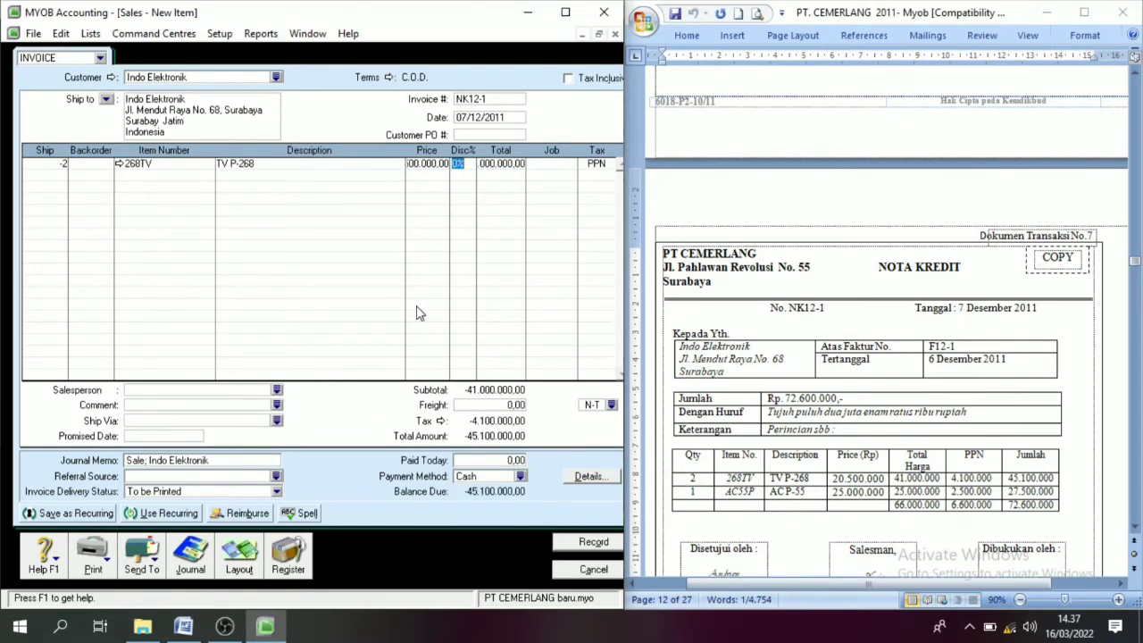
# - Enter the second return line with quantity -1 of item AC55P at a price of 25.000.000
pyautogui.click(51, 176)
pyautogui.press('Tab')
pyautogui.press('Tab')
pyautogui.press('Tab')
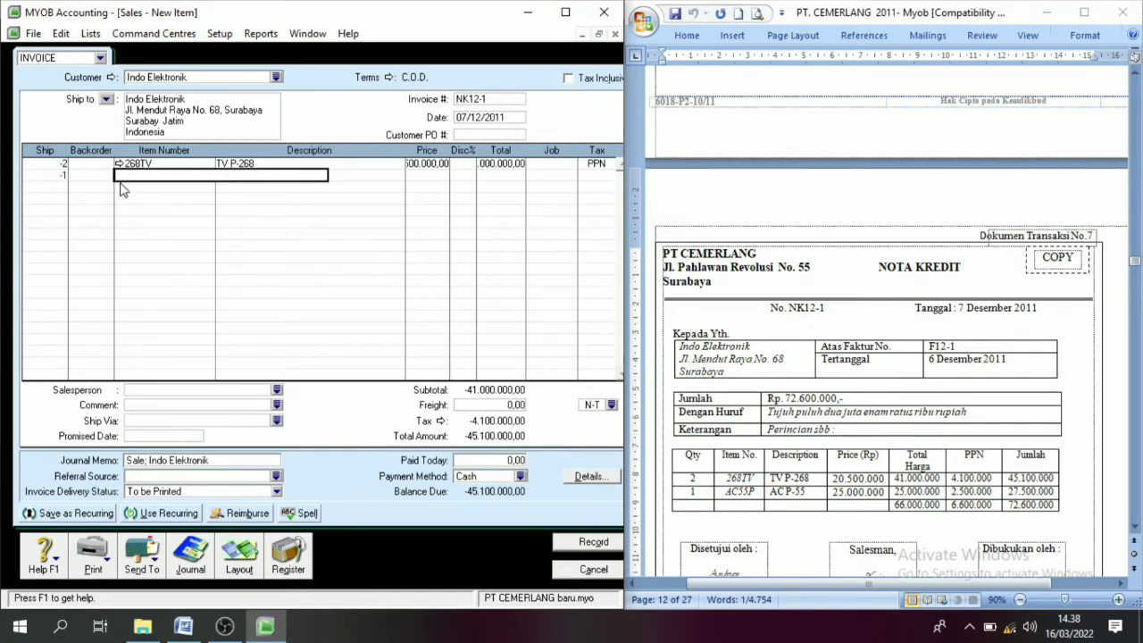
pyautogui.click(257, 238)
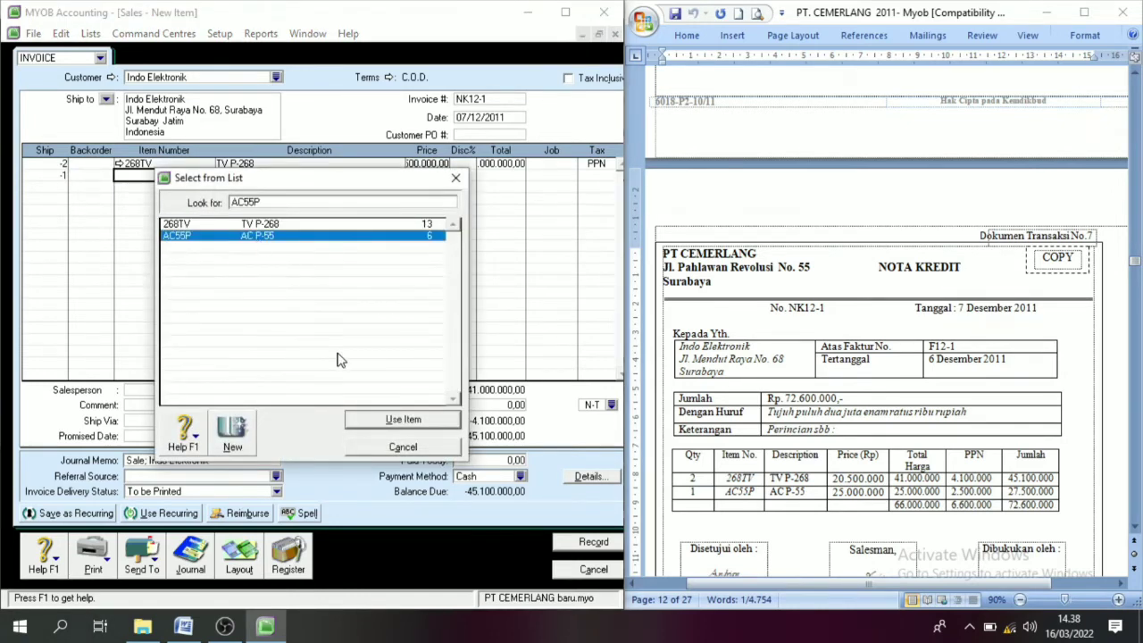
pyautogui.click(389, 419)
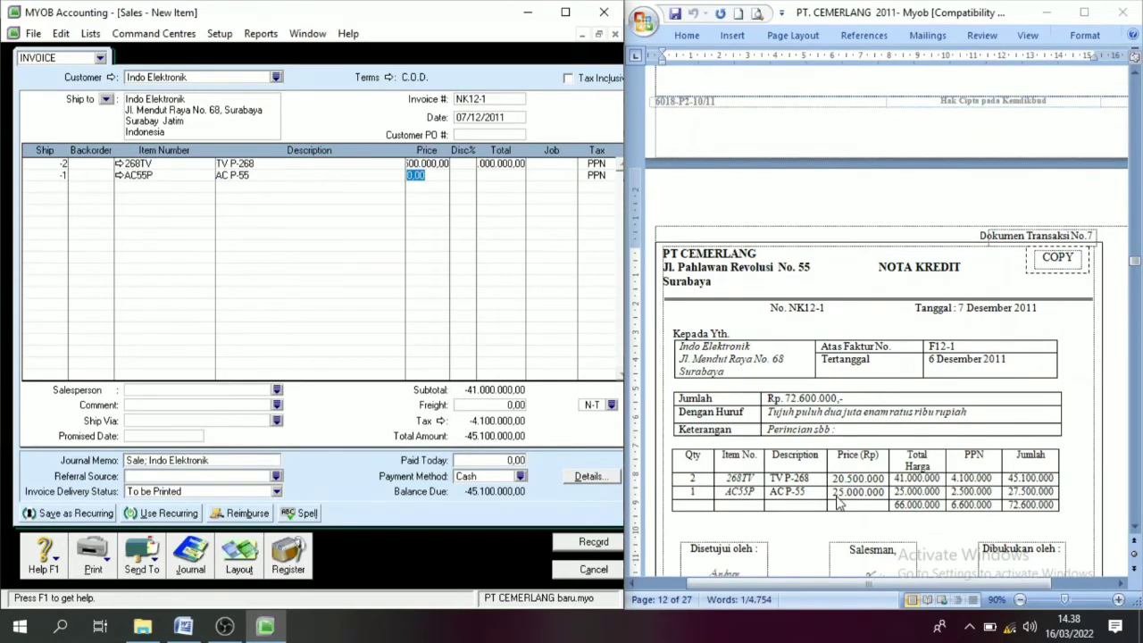
pyautogui.write('25000000')
pyautogui.press('Tab')
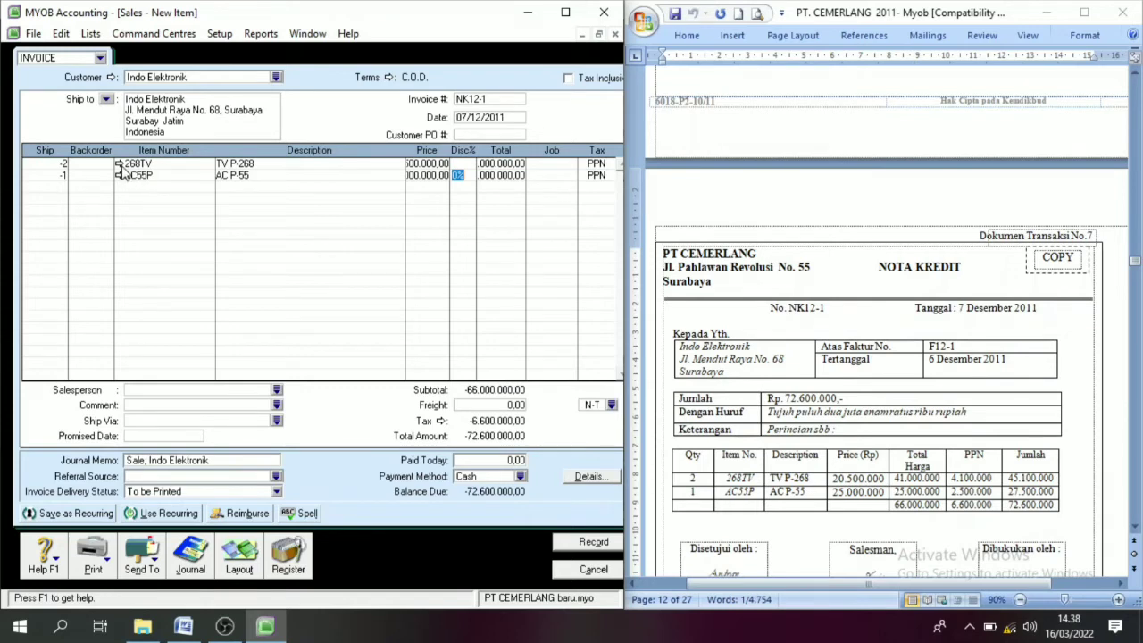
# - Change the income account for tracking sales of item 268TV to 4-1200 Sales Return
pyautogui.click(120, 165)
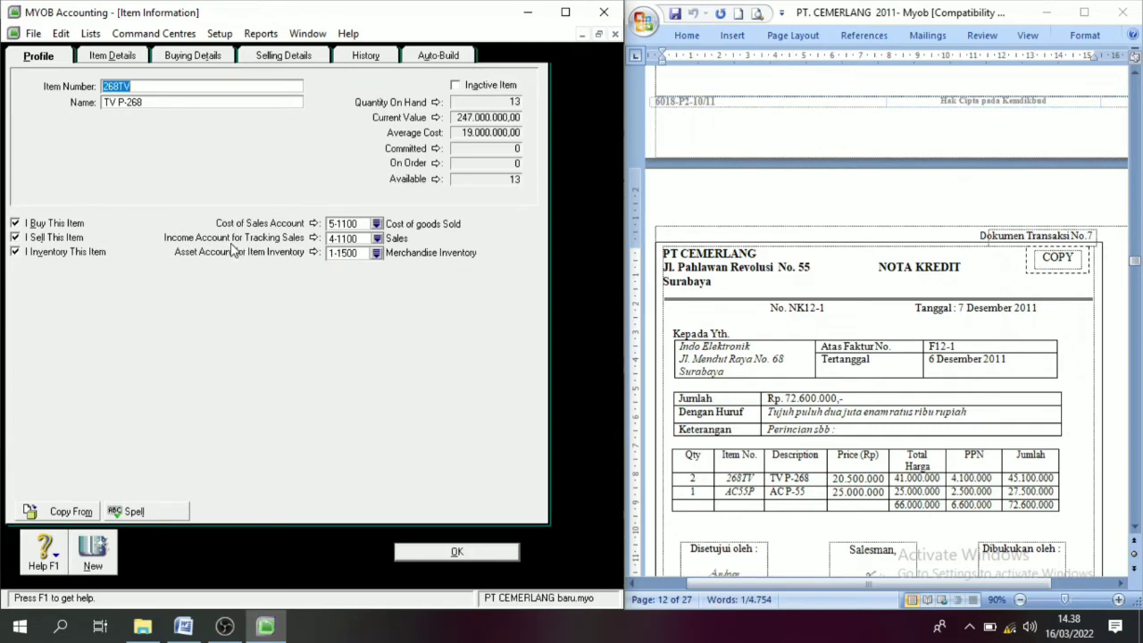
pyautogui.click(377, 239)
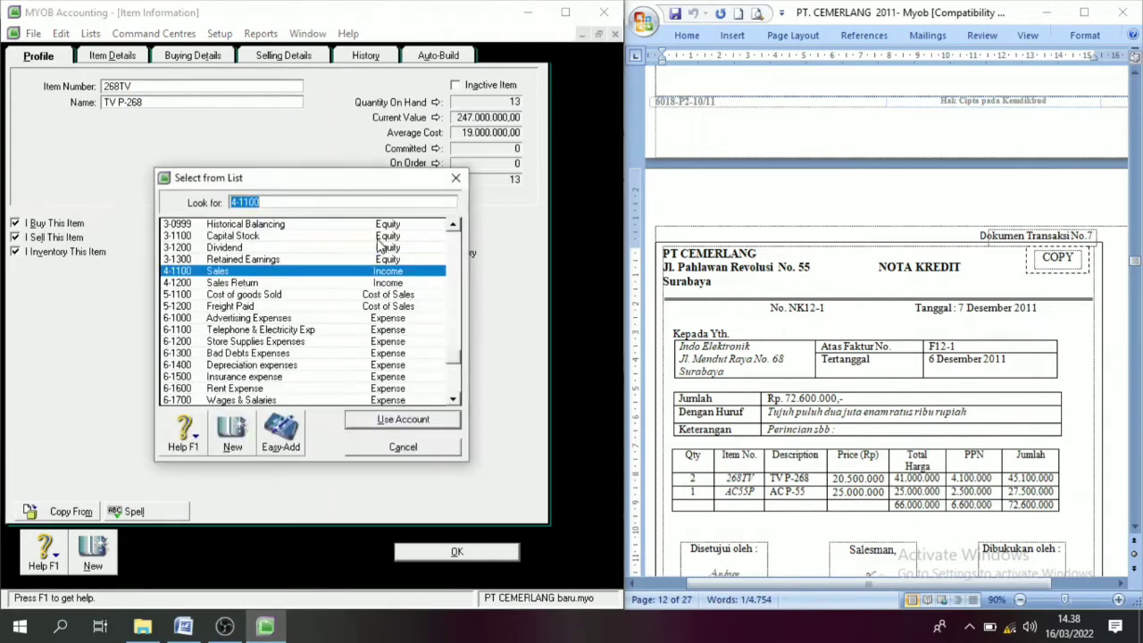
pyautogui.click(223, 284)
pyautogui.click(384, 419)
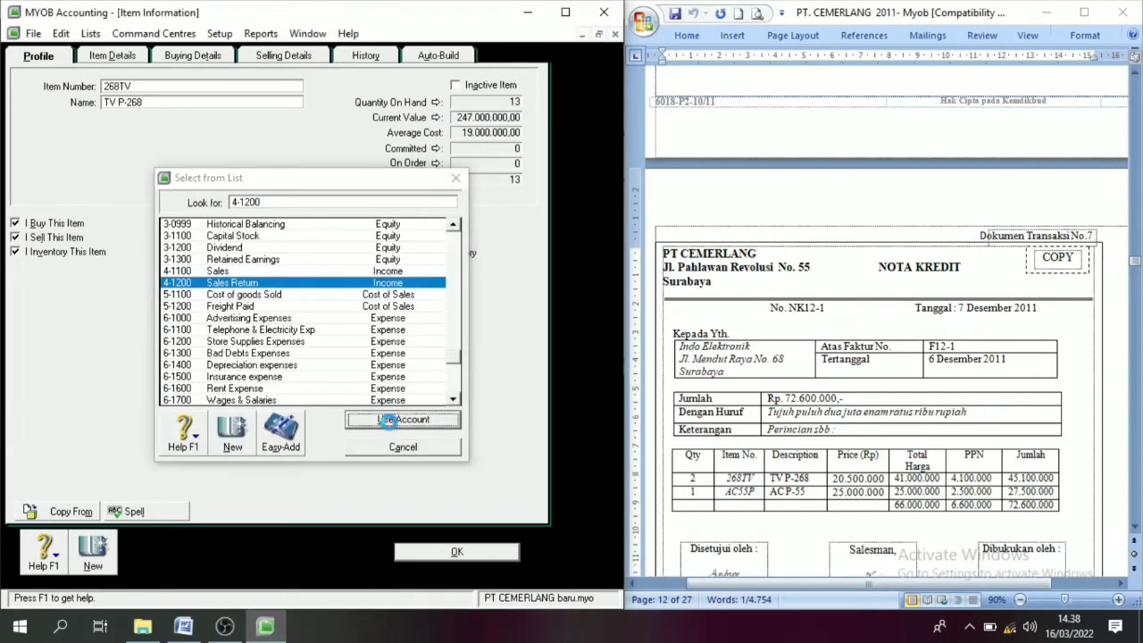
pyautogui.click(468, 553)
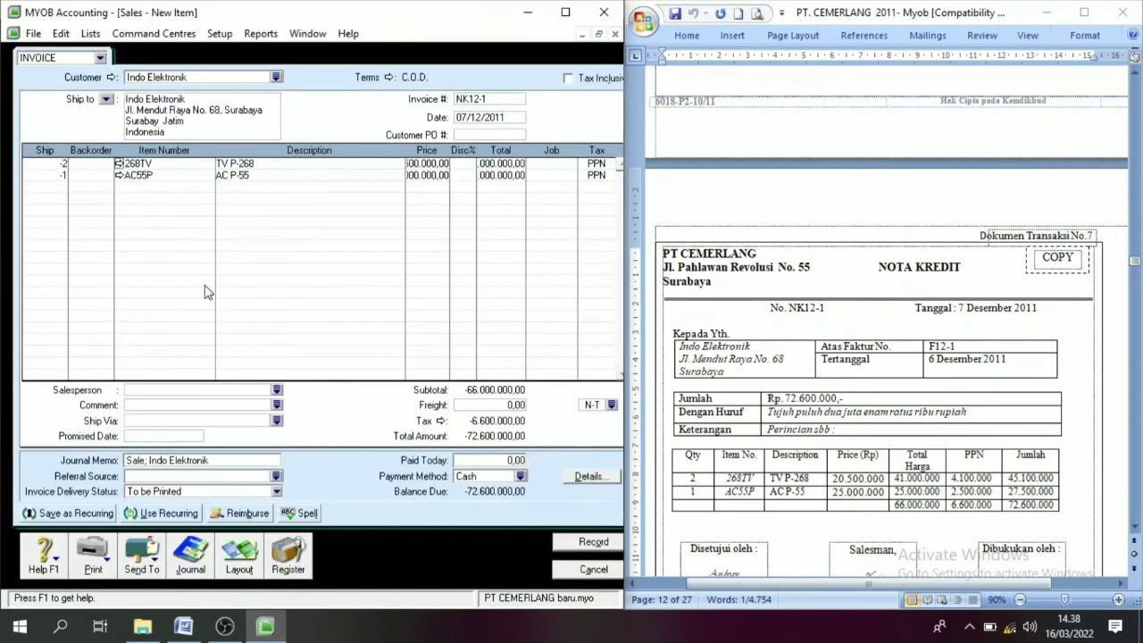
# - Change item AC55P's income tracking account to 4-1200 Sales Return and record the credit note
pyautogui.click(119, 176)
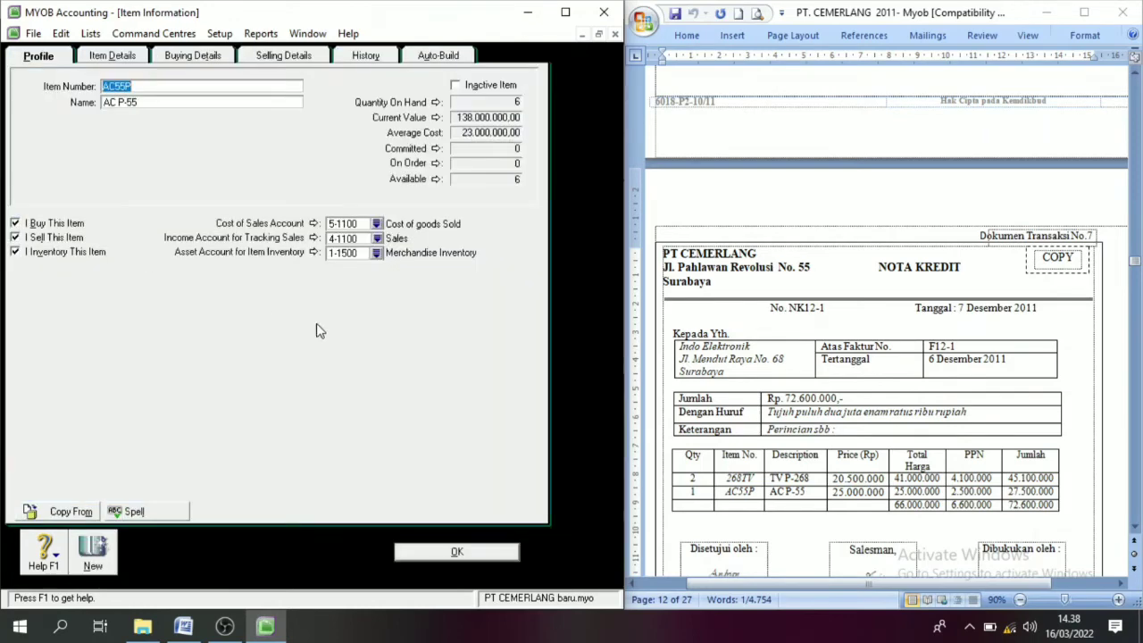
pyautogui.click(380, 241)
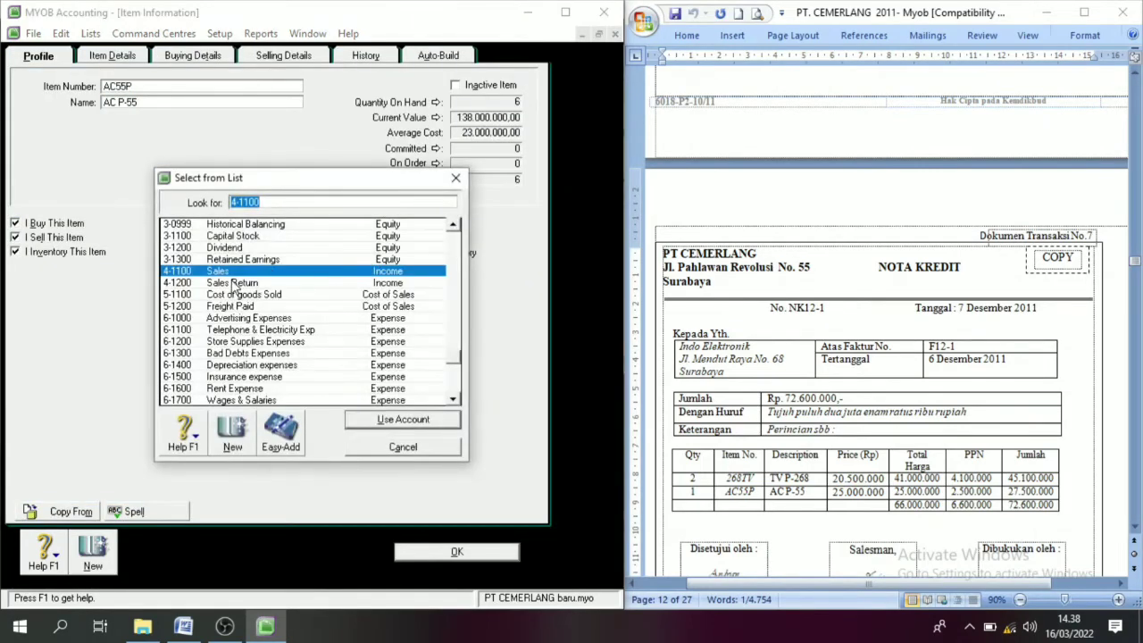
pyautogui.click(233, 282)
pyautogui.click(362, 418)
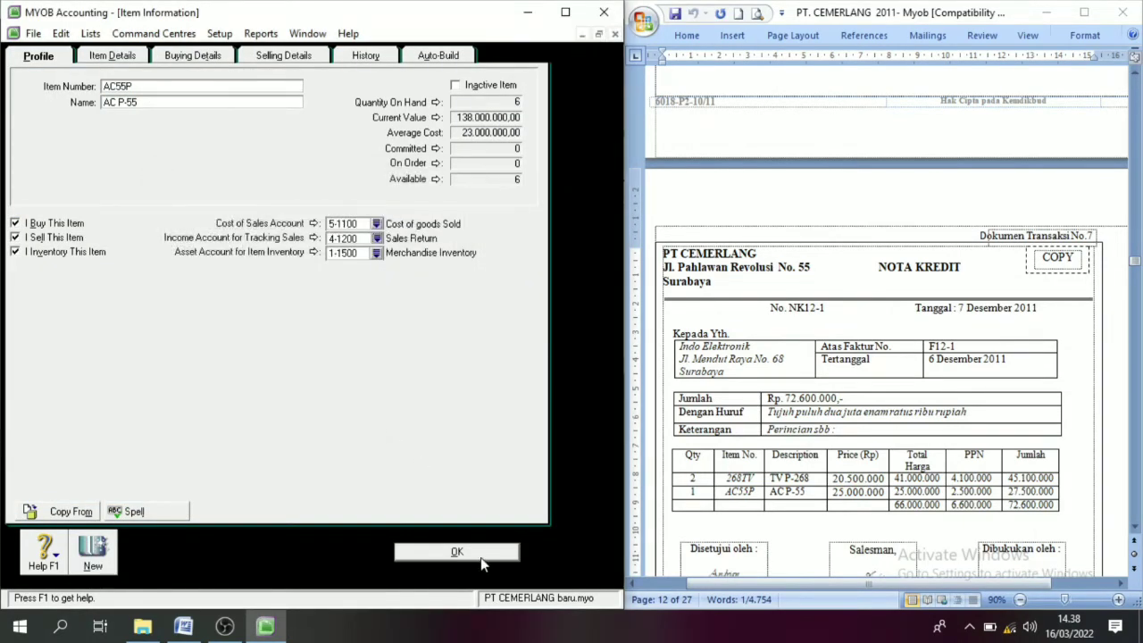
pyautogui.click(480, 557)
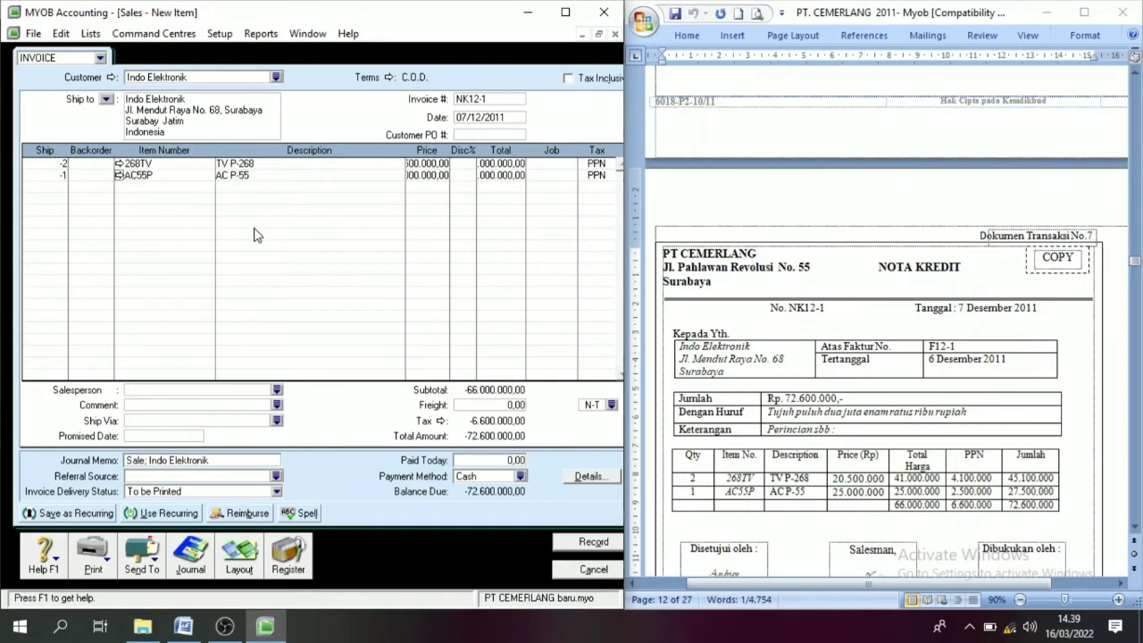
pyautogui.click(593, 542)
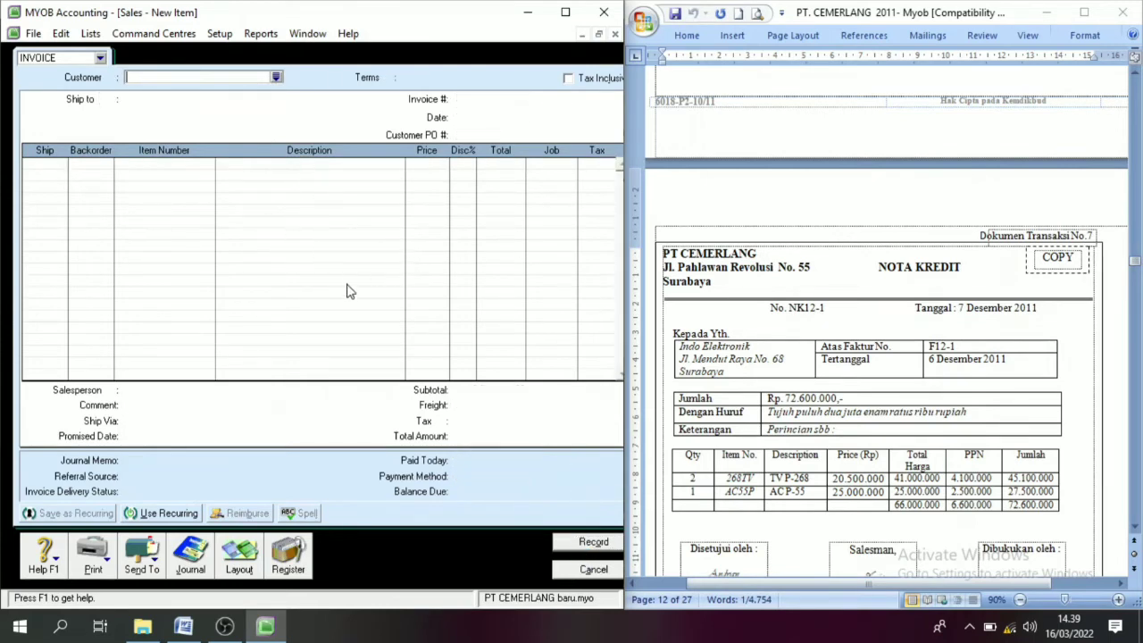
# - List the registered sales dated from 01/03/2011 and open Indo Elektronik's credit NK12-1 for application to a sale
pyautogui.click(291, 561)
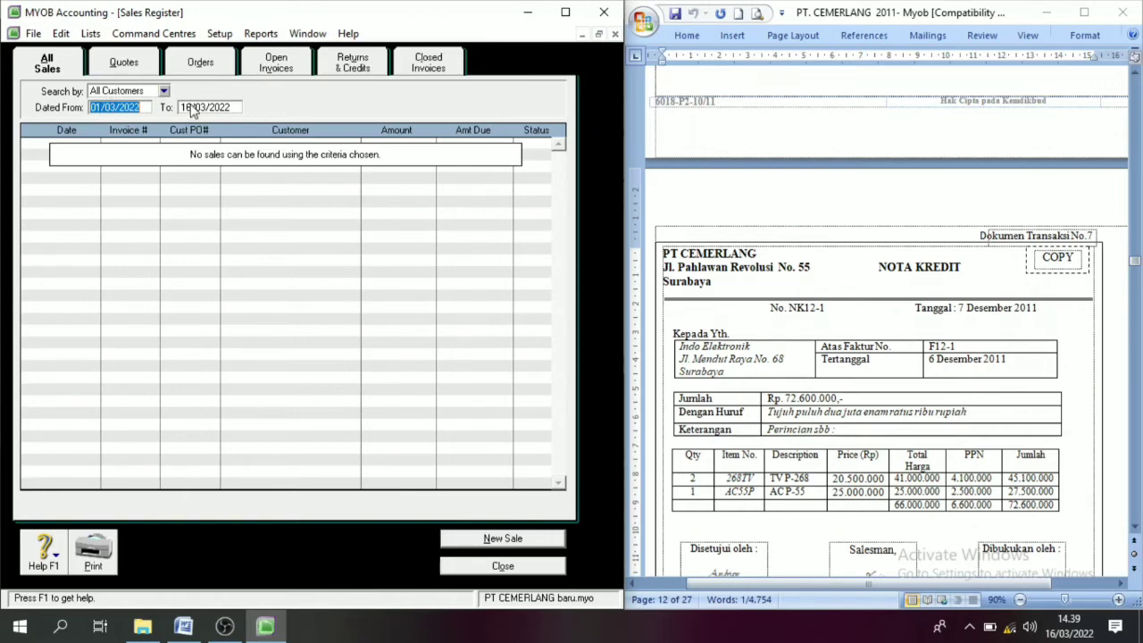
pyautogui.click(140, 107)
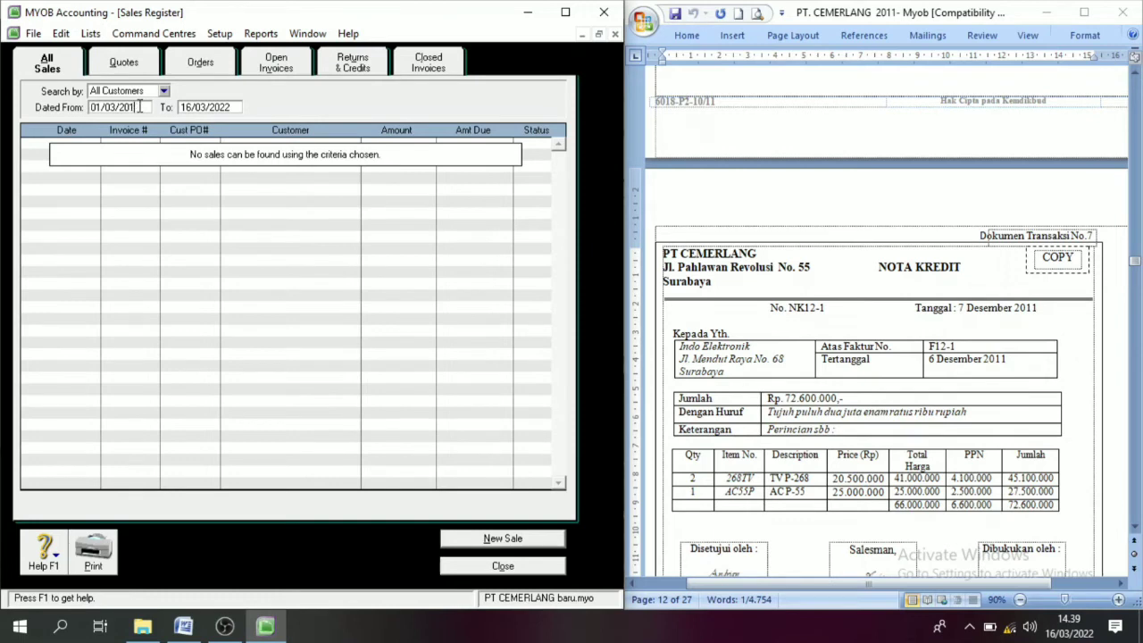
pyautogui.press('Tab')
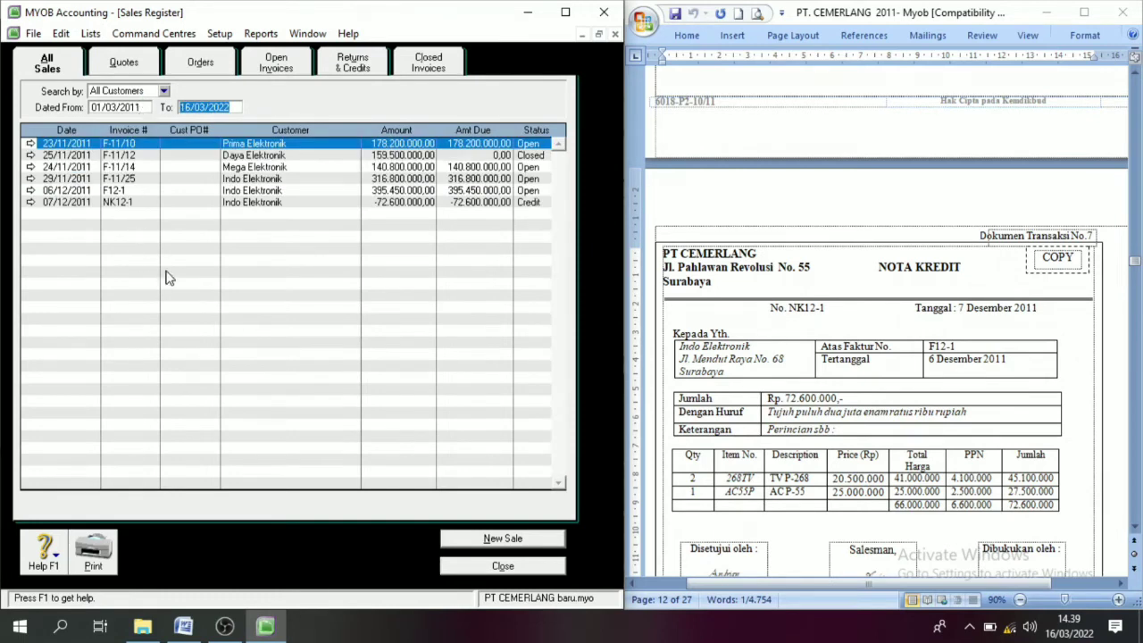
pyautogui.click(352, 64)
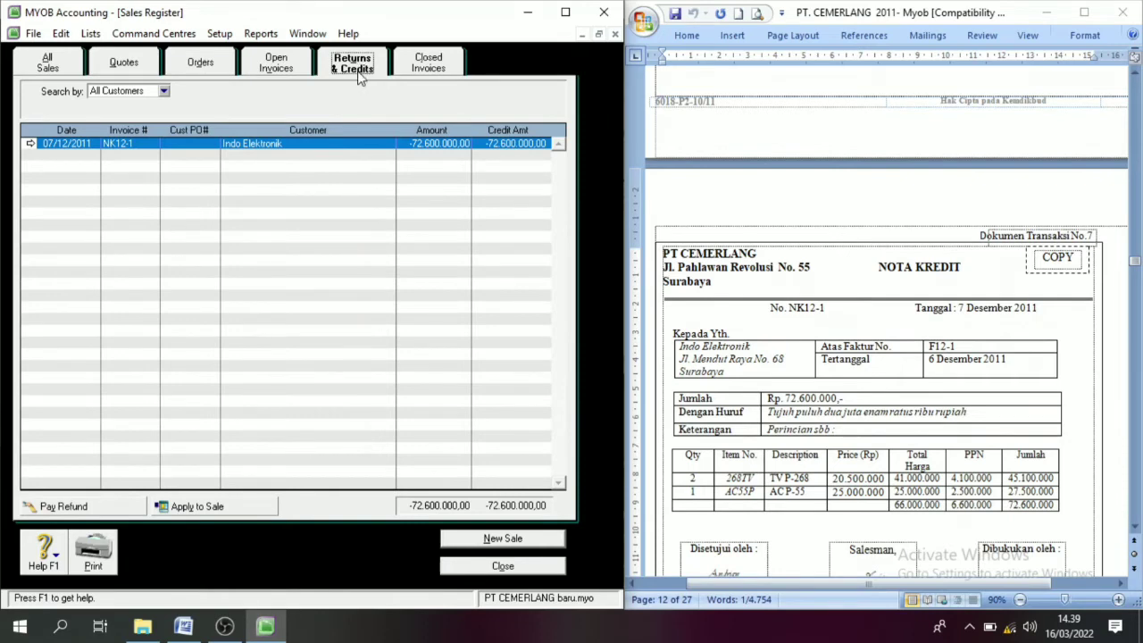
pyautogui.click(213, 509)
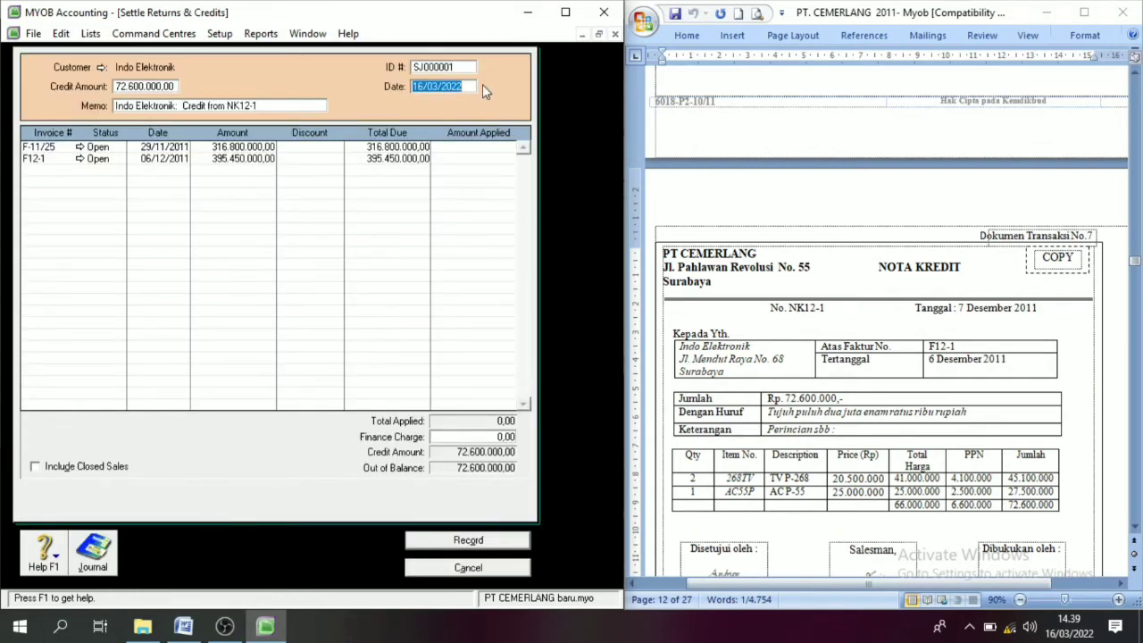
# - Copy credit note number NK12-1 from the Word document into the credit settlement's ID number
pyautogui.click(454, 68)
pyautogui.doubleClick(821, 308)
pyautogui.hotkey('ctrl', 'c')
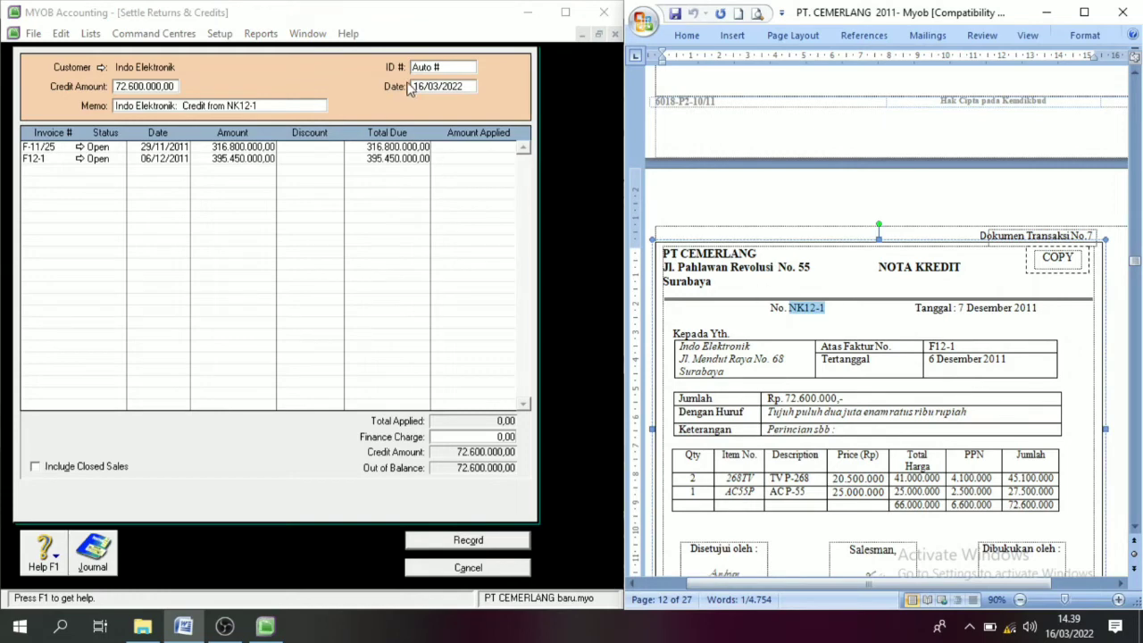
pyautogui.click(447, 68)
pyautogui.hotkey('ctrl', 'v')
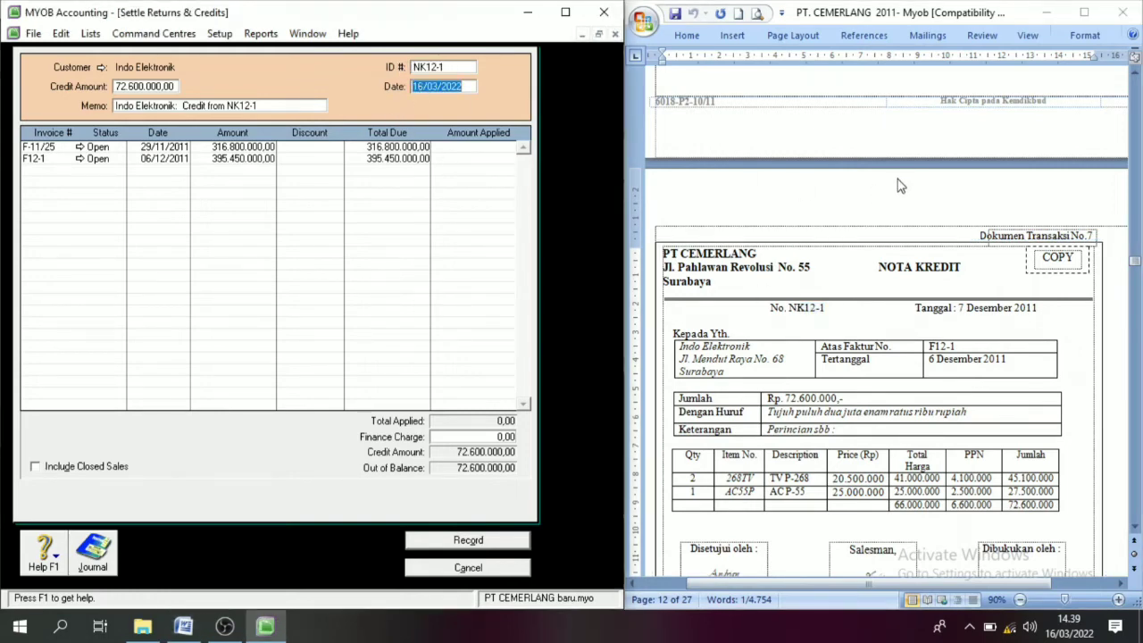
# - Date the credit settlement 7/12/2011, apply 72.600.000 to invoice F12-1 and record it
pyautogui.write('7/12/2011')
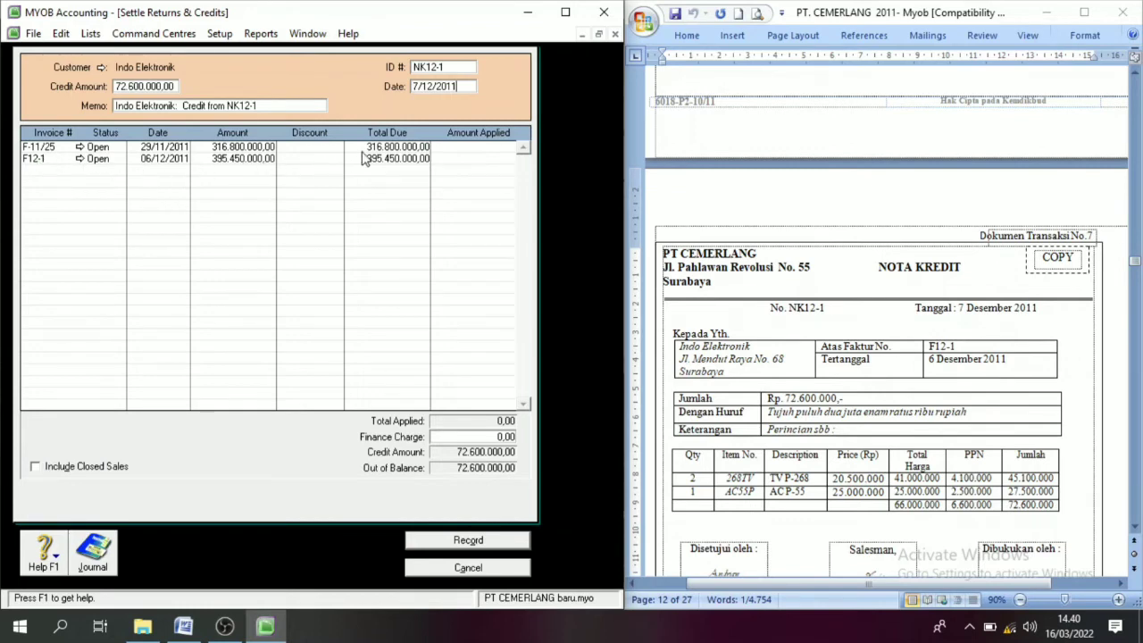
pyautogui.click(485, 161)
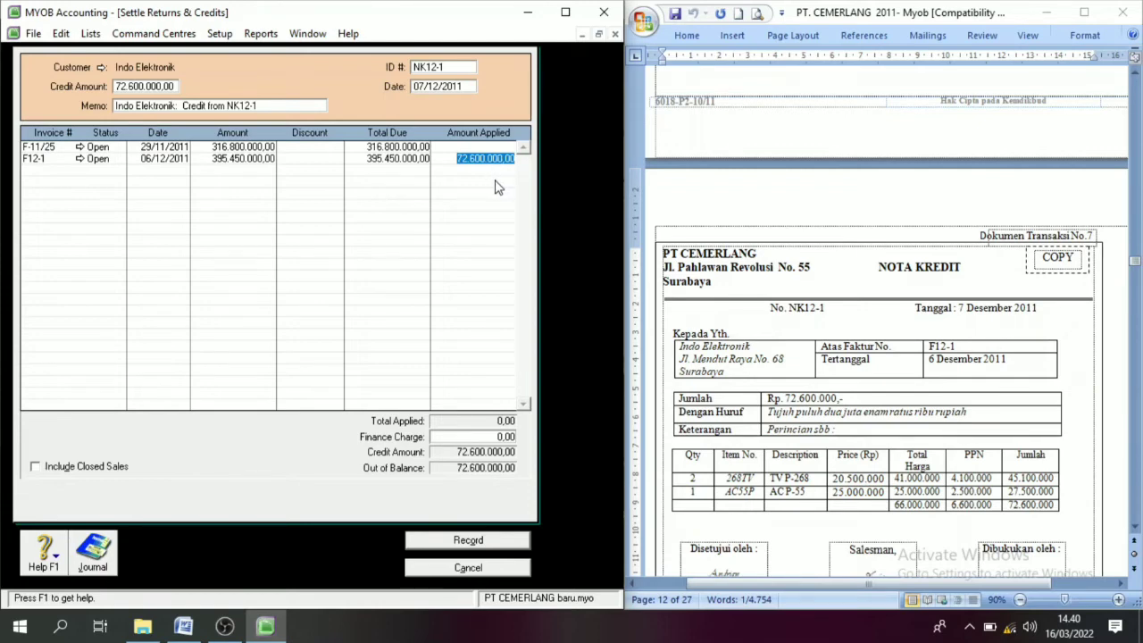
pyautogui.press('Tab')
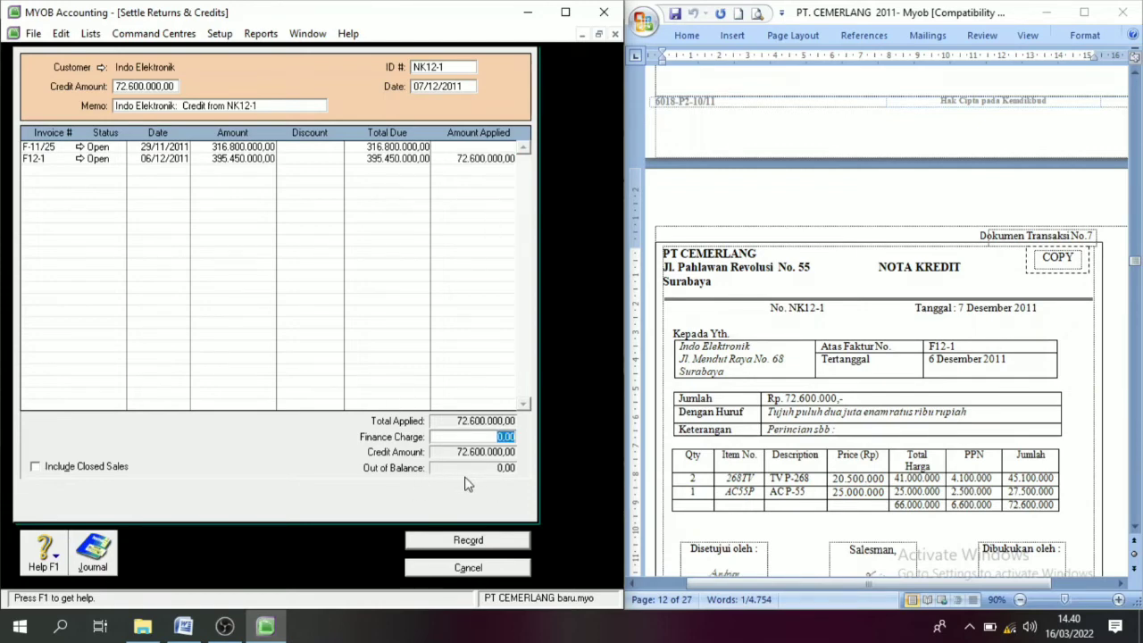
pyautogui.click(498, 541)
pyautogui.click(503, 566)
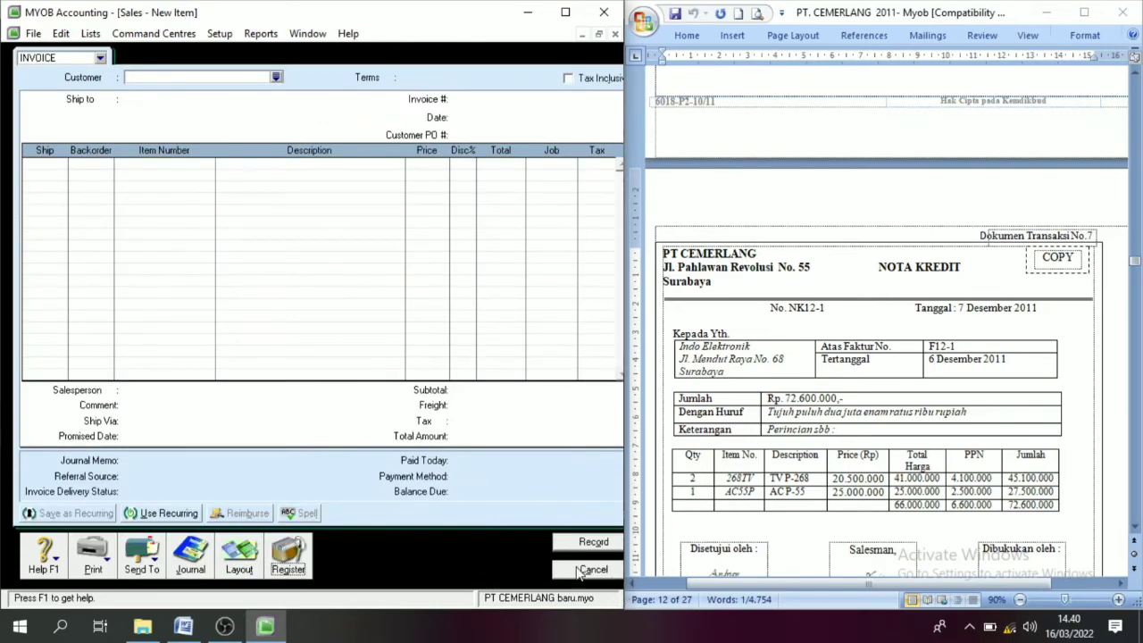
pyautogui.click(595, 571)
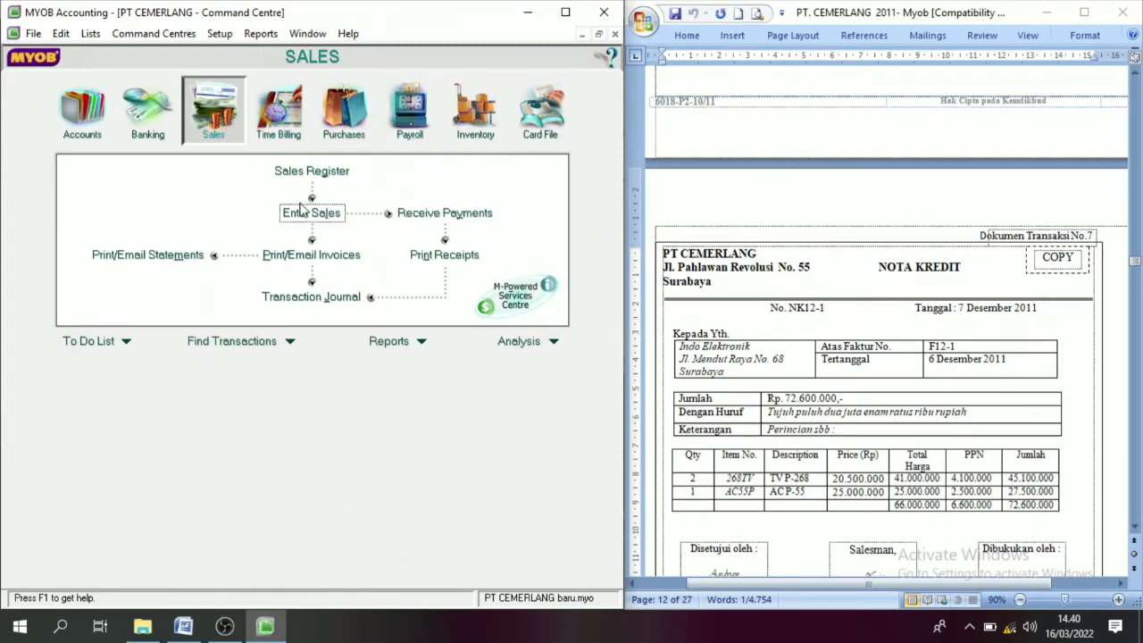
pyautogui.click(321, 224)
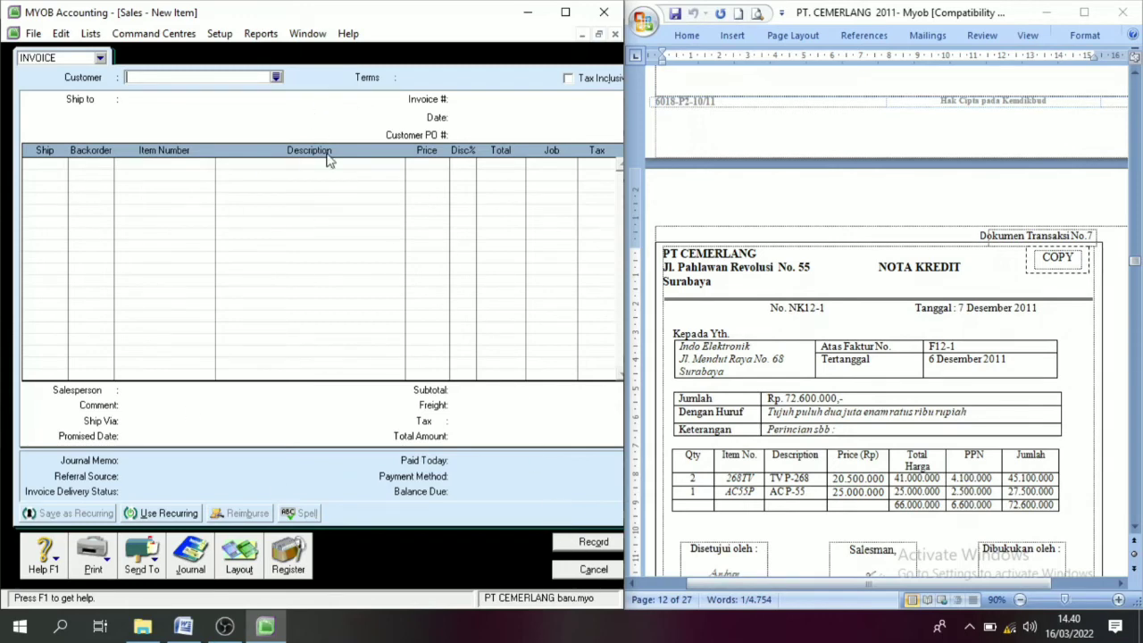
pyautogui.click(593, 568)
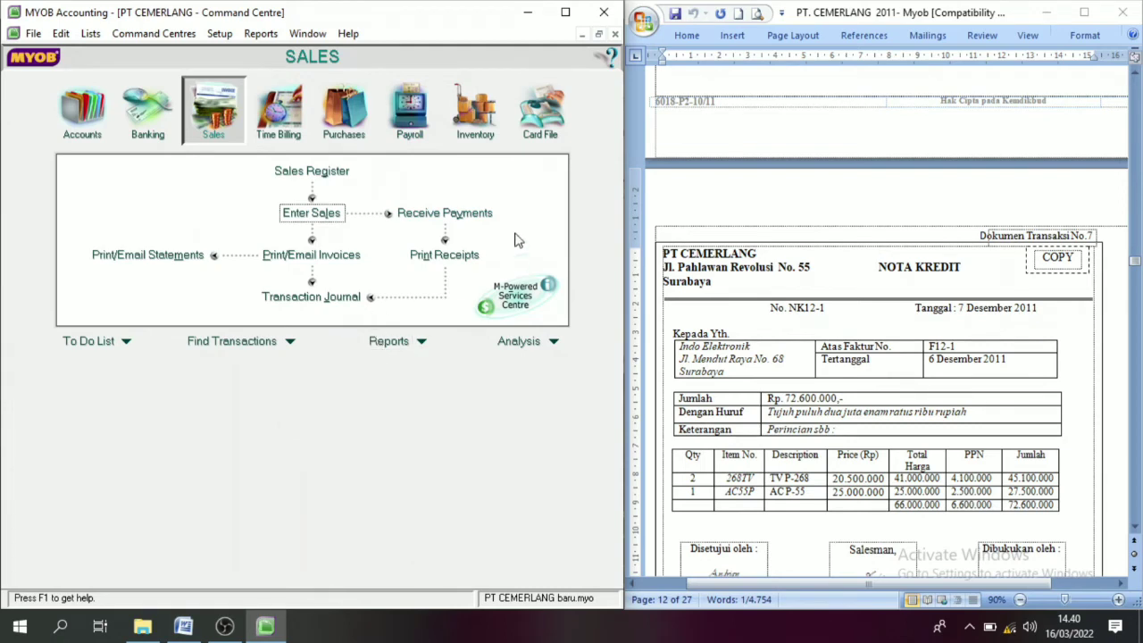
# - Set the income account for tracking sales of item 268TV back to 4-1100 Sales
pyautogui.click(476, 141)
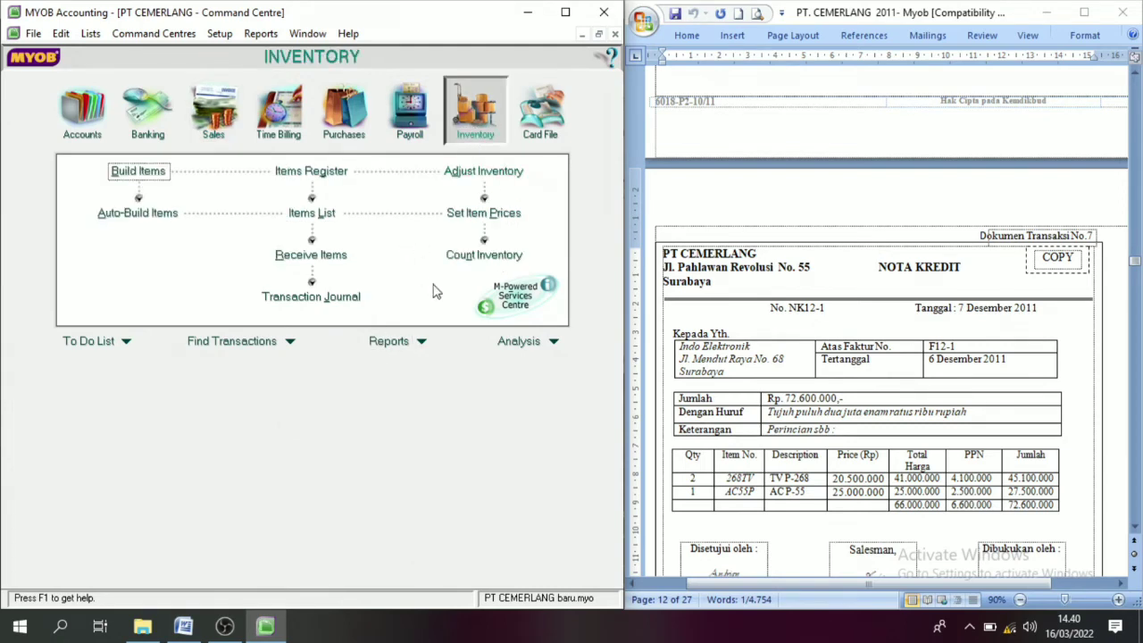
pyautogui.click(311, 212)
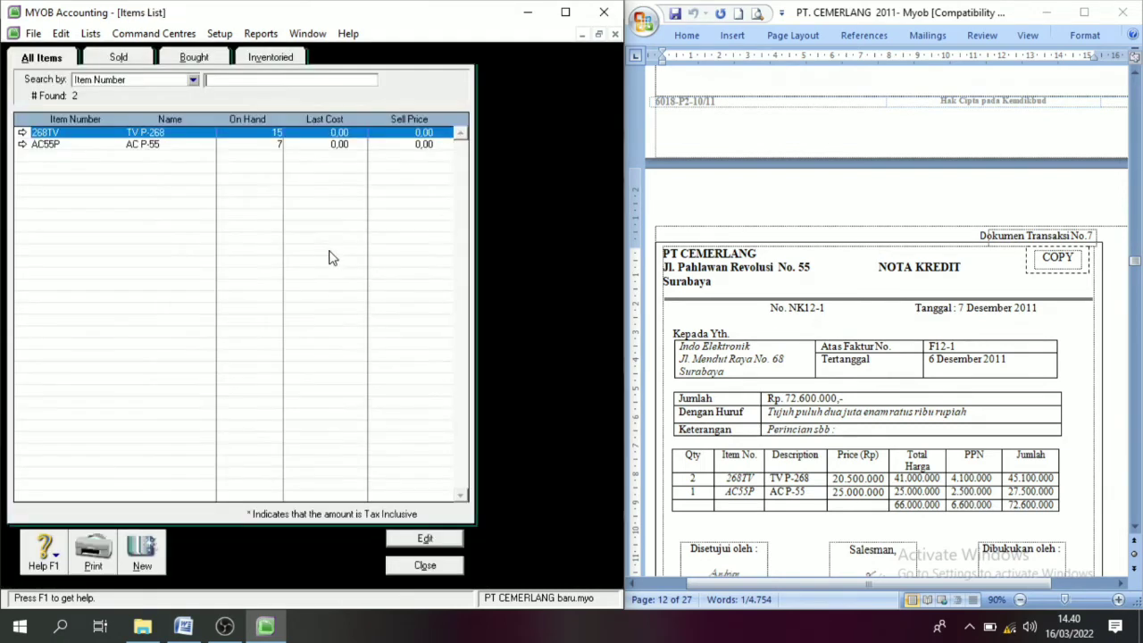
pyautogui.click(22, 136)
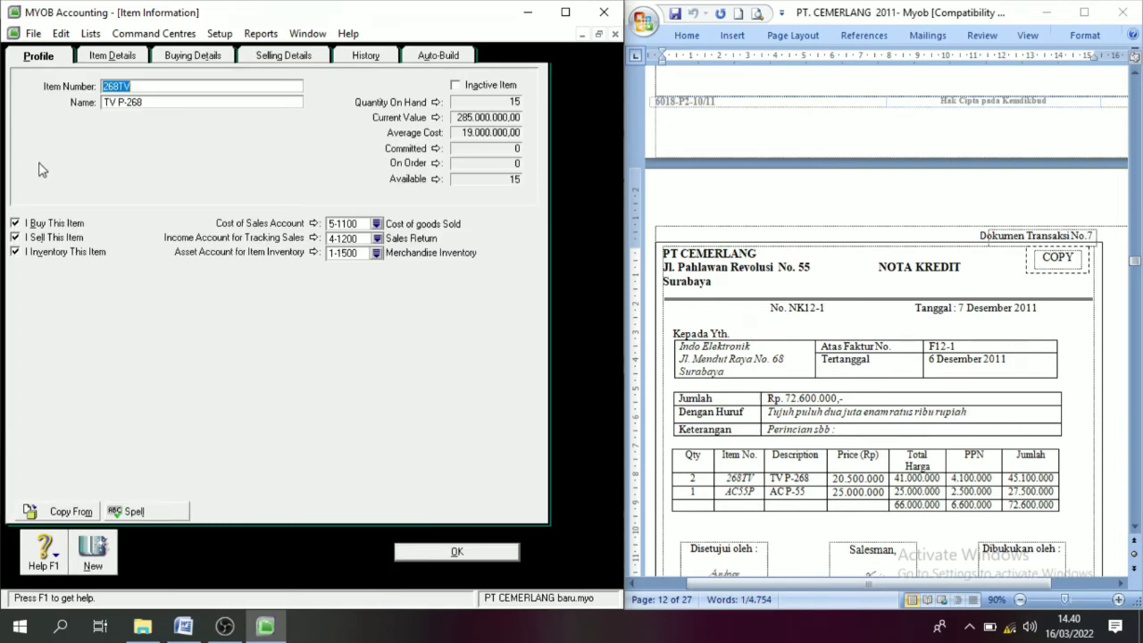
pyautogui.click(382, 241)
pyautogui.click(219, 259)
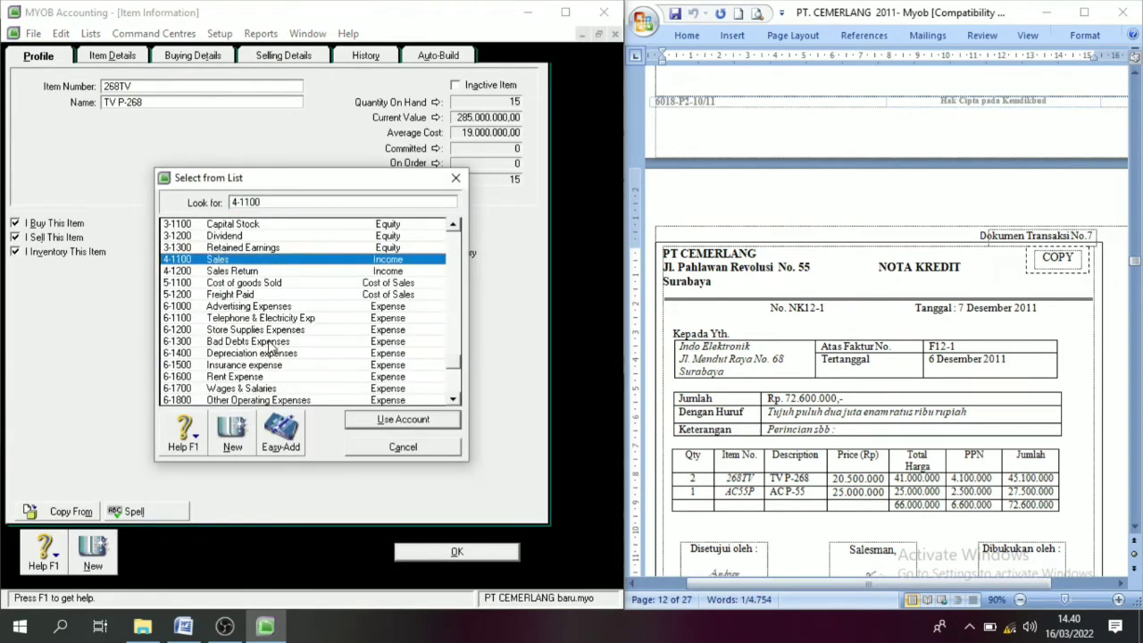
pyautogui.click(404, 420)
pyautogui.click(451, 552)
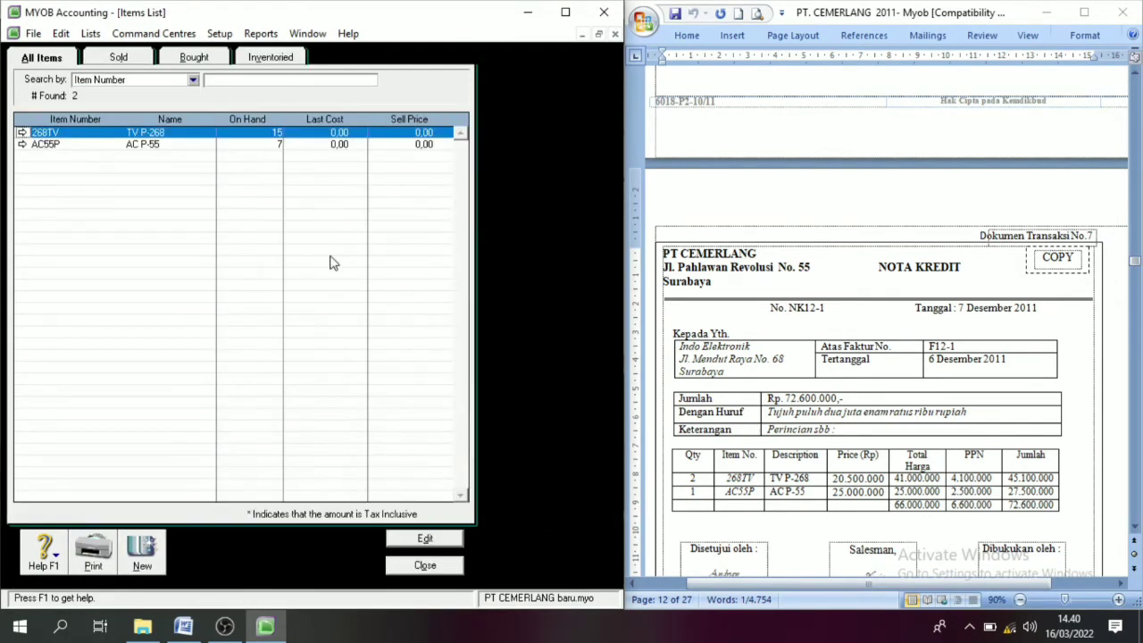
# - Set item AC55P's income tracking account back to 4-1100 Sales and recheck the account settings of both items
pyautogui.click(22, 146)
pyautogui.click(376, 246)
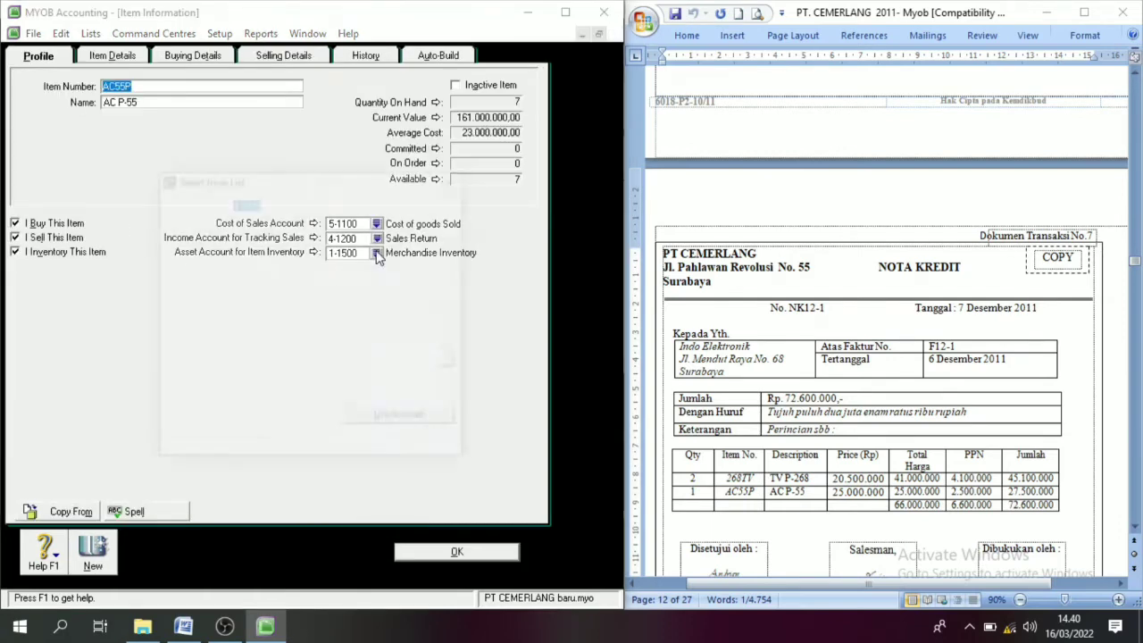
pyautogui.click(182, 259)
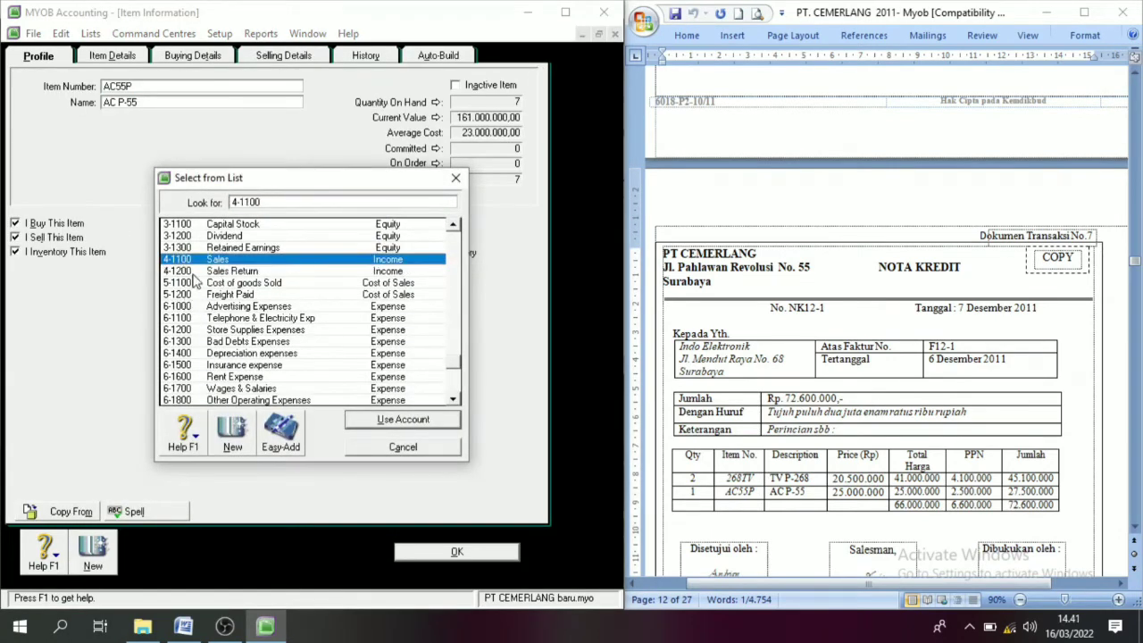
pyautogui.click(391, 421)
pyautogui.click(463, 552)
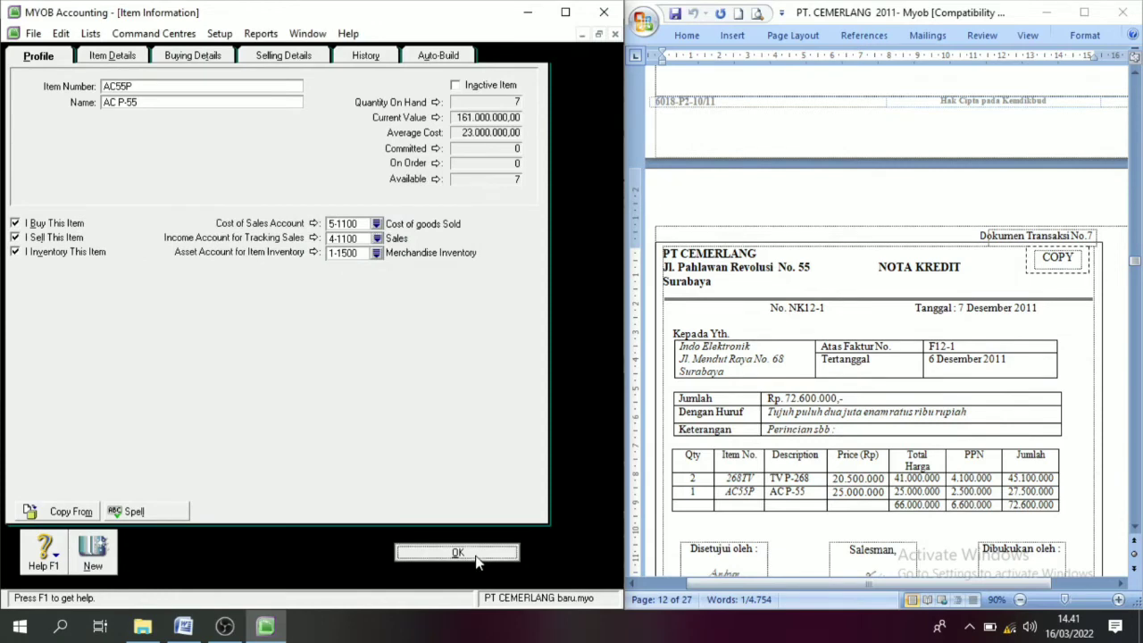
pyautogui.click(437, 565)
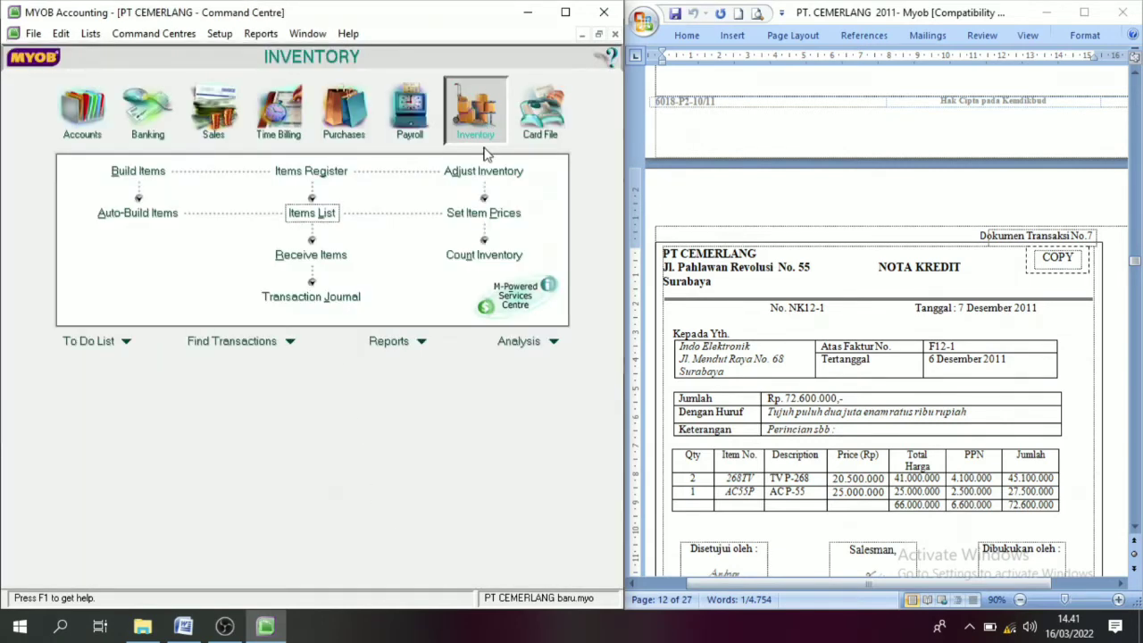
pyautogui.click(310, 215)
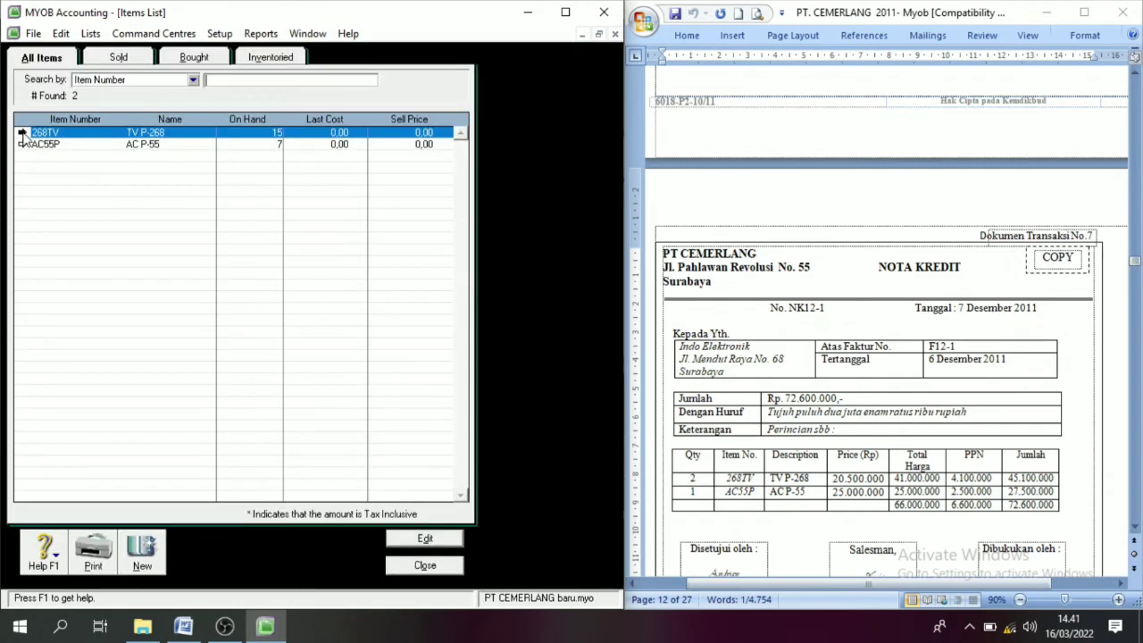
pyautogui.press('Return')
pyautogui.click(476, 552)
pyautogui.click(21, 144)
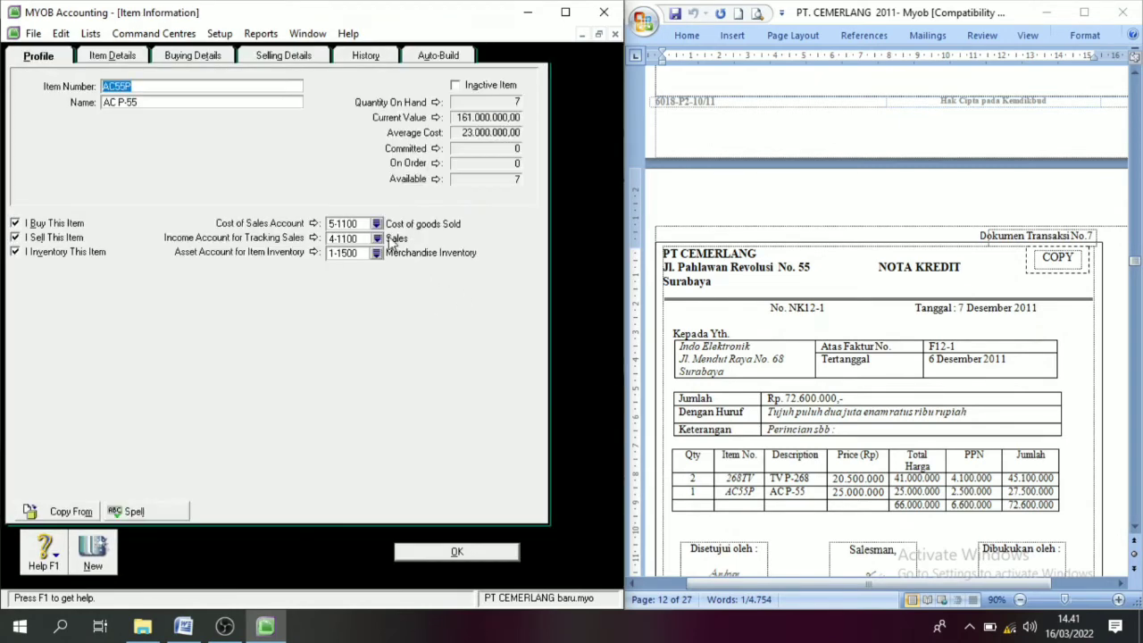
pyautogui.click(492, 552)
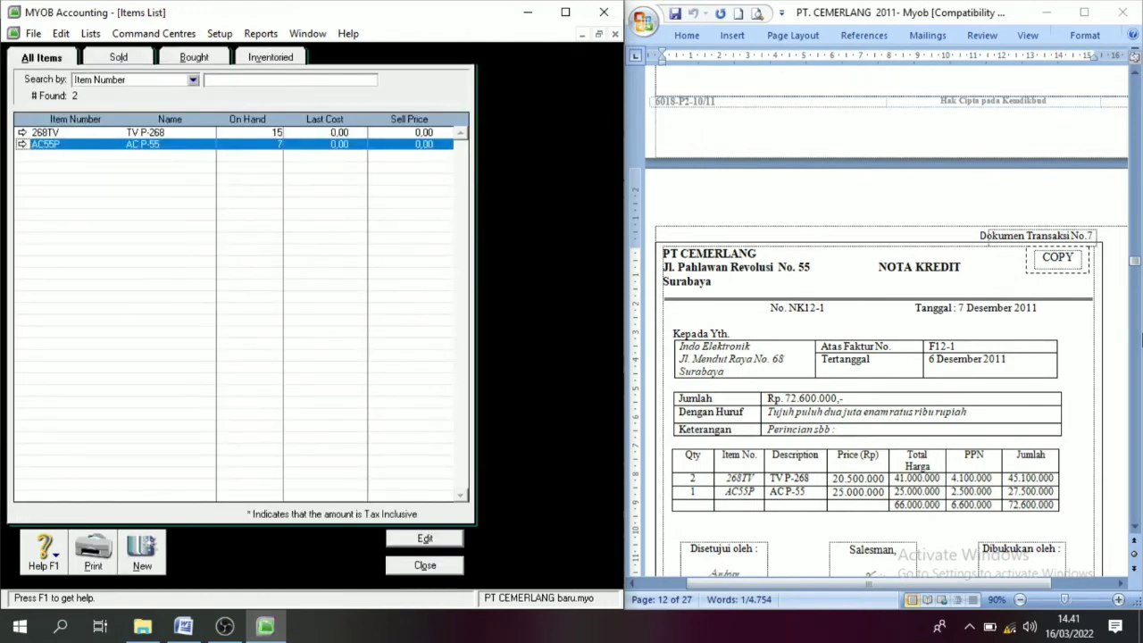
# - Start a Spend Money entry for petty cash voucher document no. 8, paying from account 1-1200 Petty Cash
pyautogui.moveTo(1133, 530); pyautogui.dragTo(1134, 537)
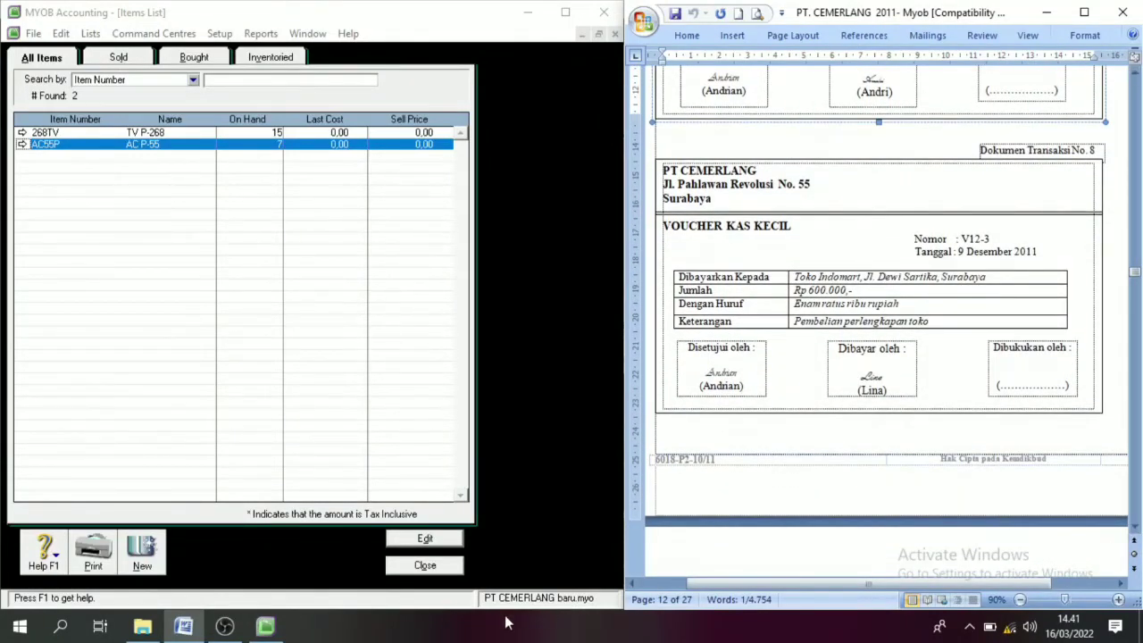
pyautogui.click(450, 574)
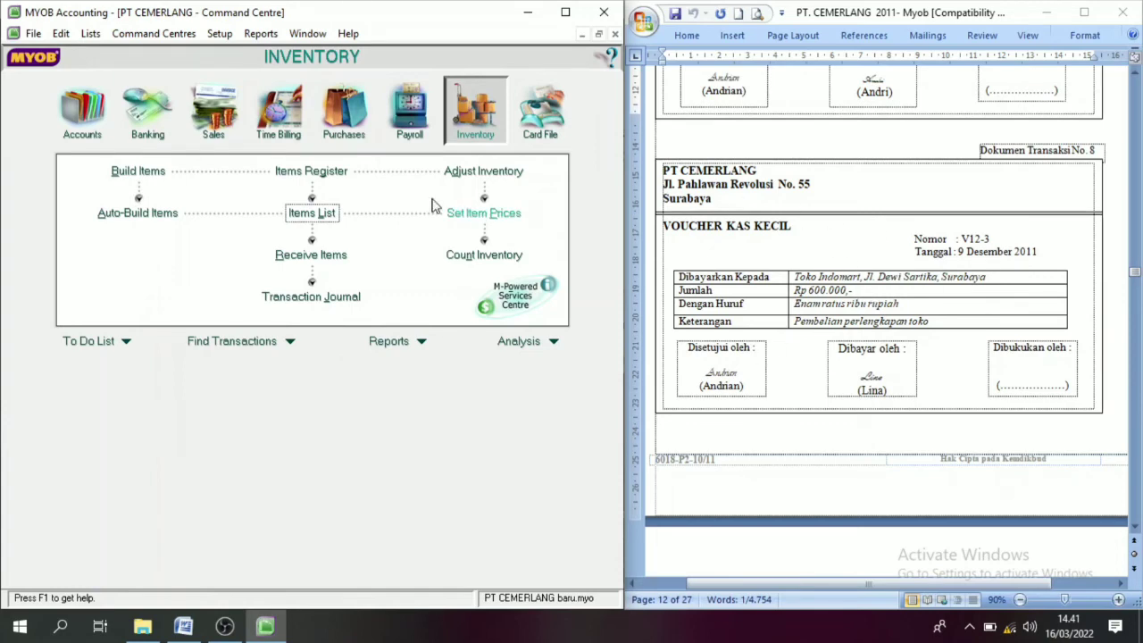
pyautogui.click(147, 120)
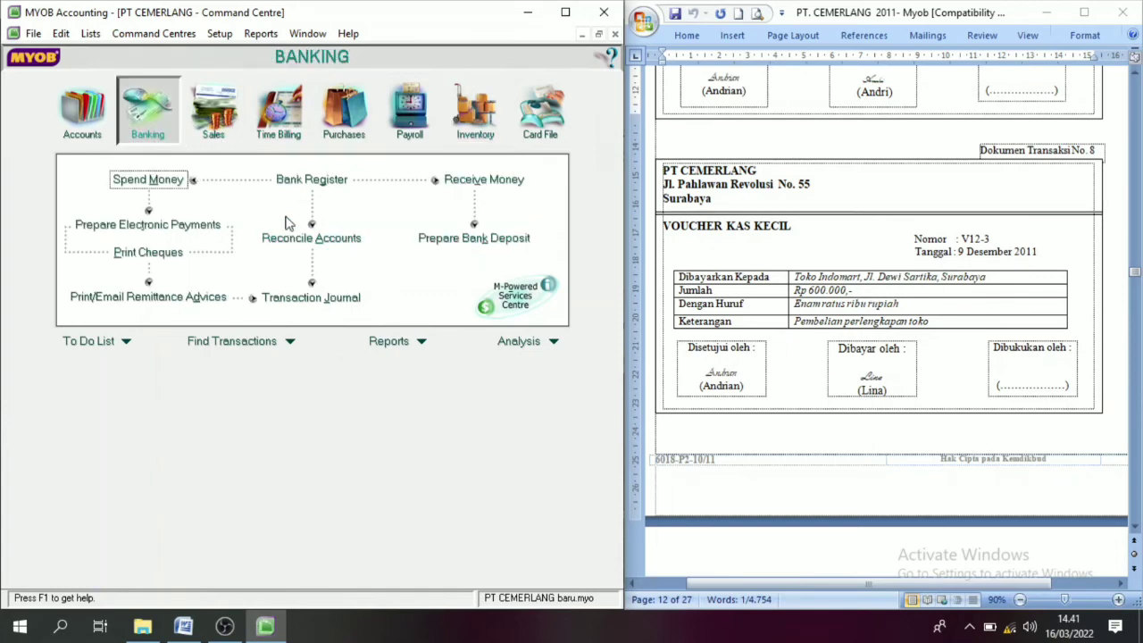
pyautogui.click(159, 182)
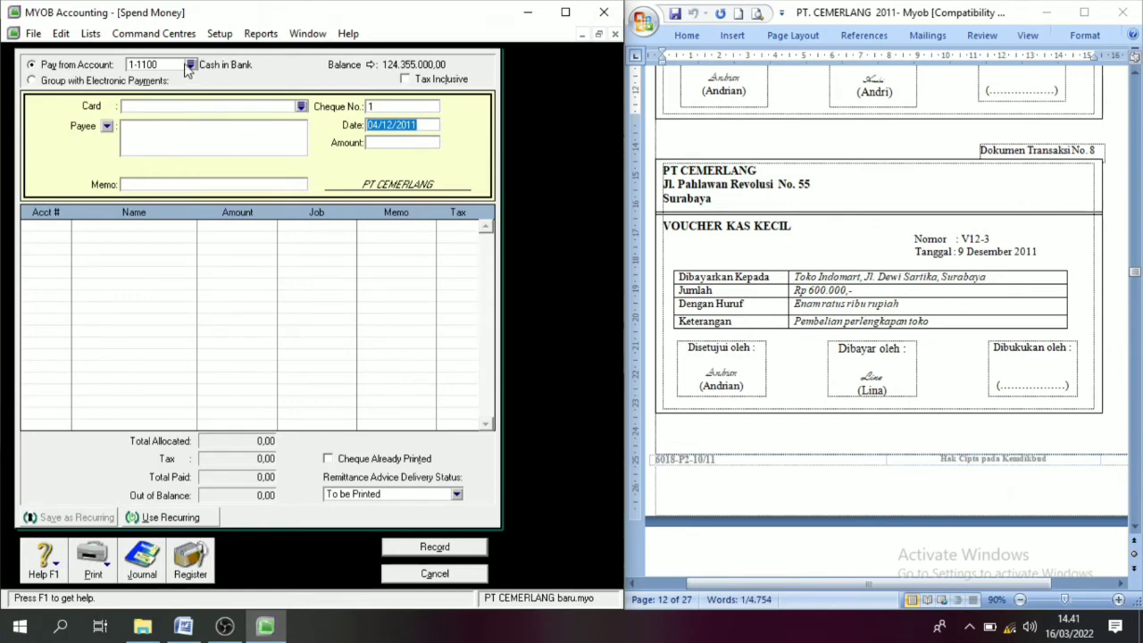
pyautogui.click(190, 65)
pyautogui.click(227, 237)
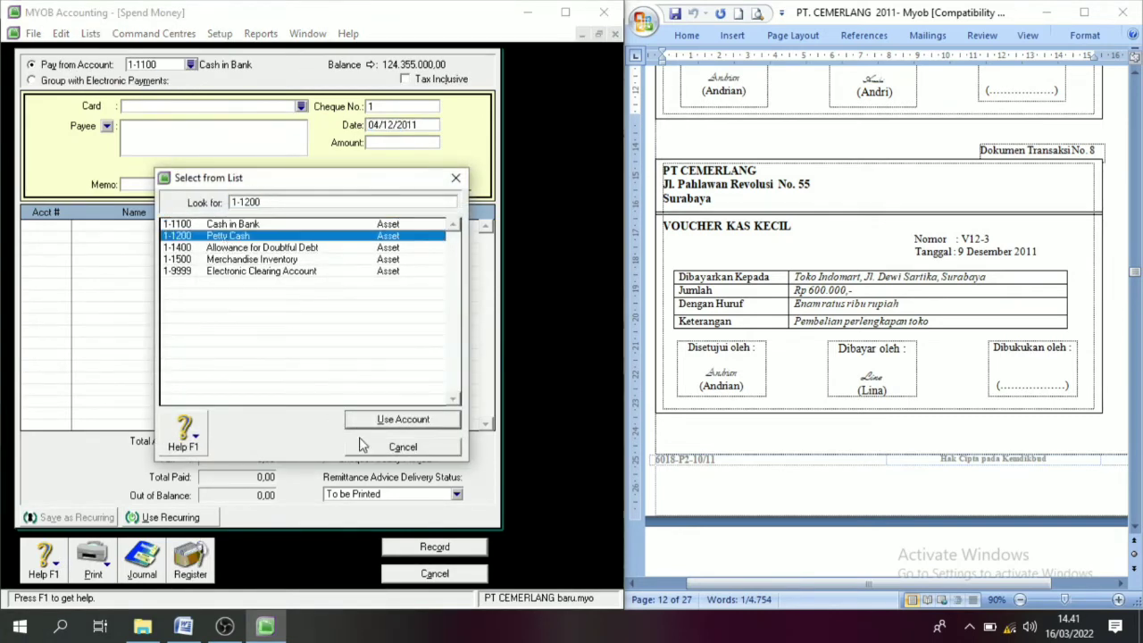
pyautogui.click(401, 420)
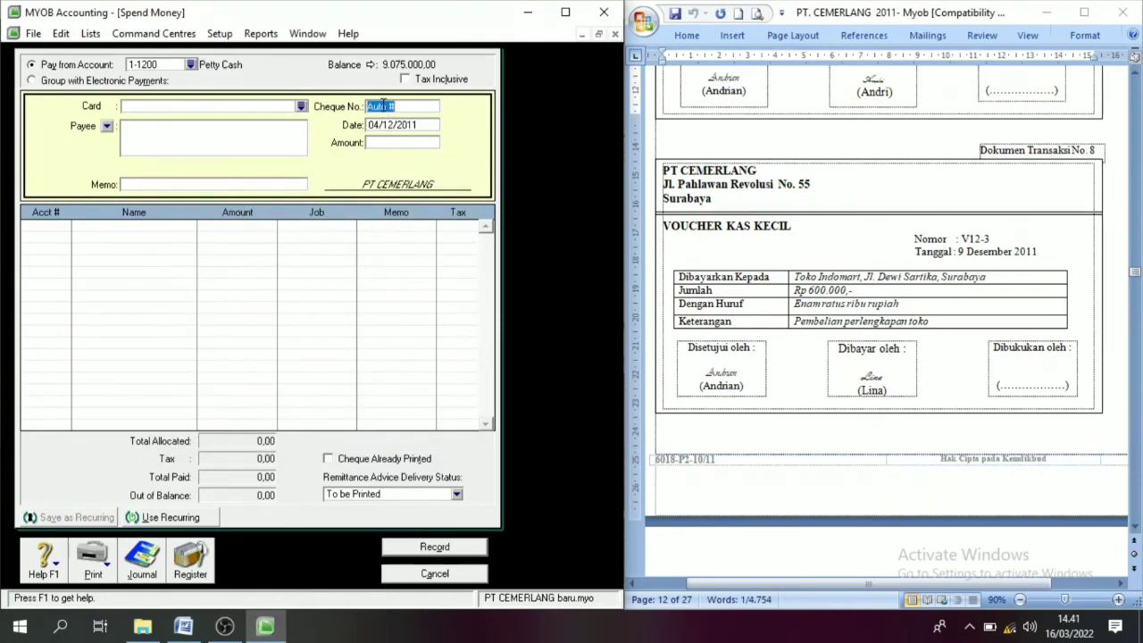
# - Copy voucher number V12-3 from the Word document into the payment's cheque number
pyautogui.click(993, 242)
pyautogui.moveTo(991, 241); pyautogui.dragTo(962, 246)
pyautogui.hotkey('ctrl', 'c')
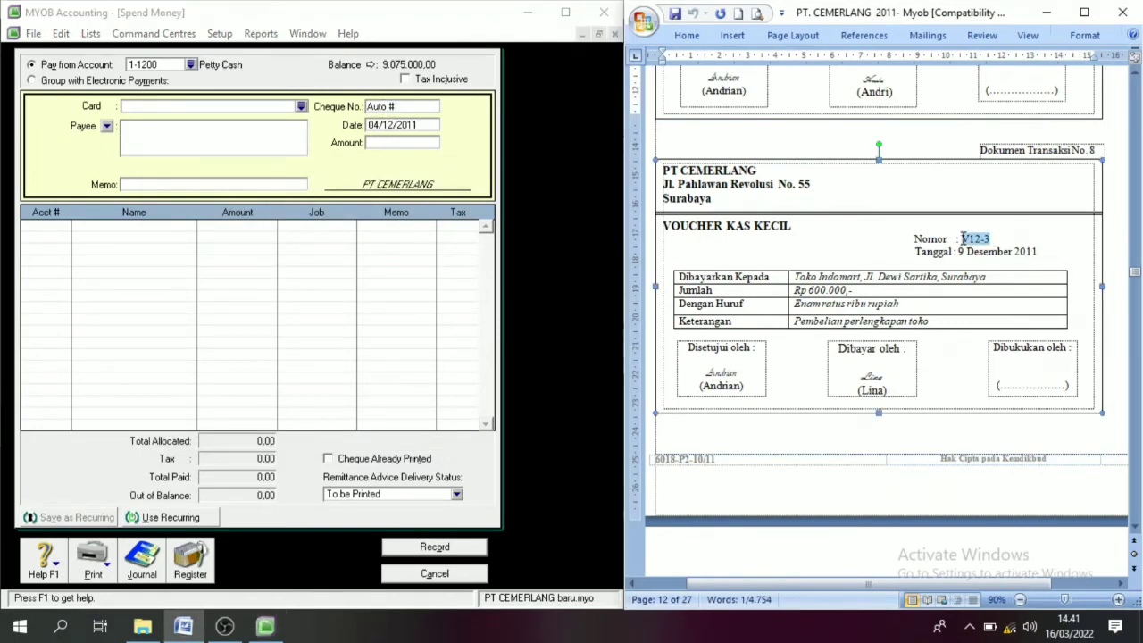
pyautogui.click(398, 114)
pyautogui.hotkey('ctrl', 'v')
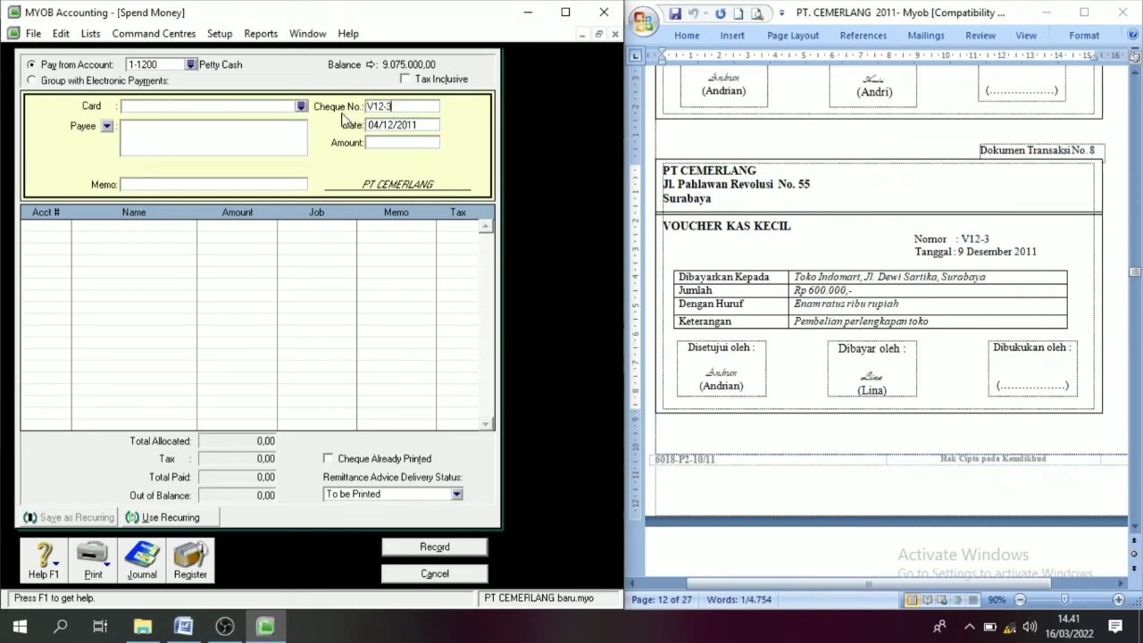
# - Set the payment's date to 09/12/2011 and its amount to 600.000
pyautogui.click(378, 127)
pyautogui.click(379, 128)
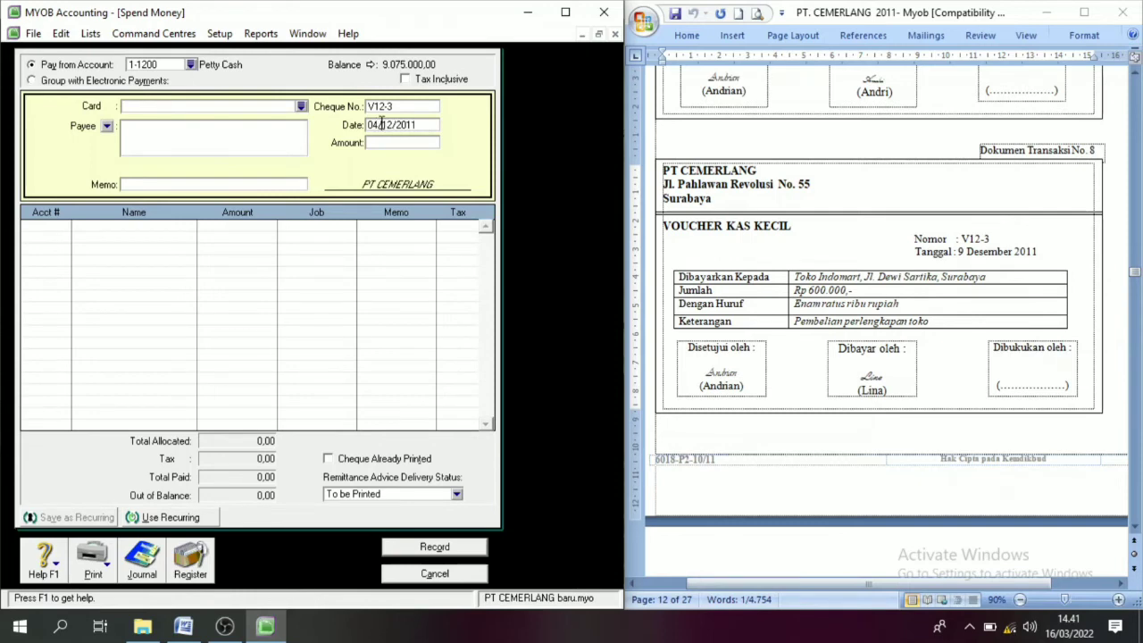
pyautogui.press('BackSpace')
pyautogui.write('9')
pyautogui.press('Tab')
pyautogui.write('600.')
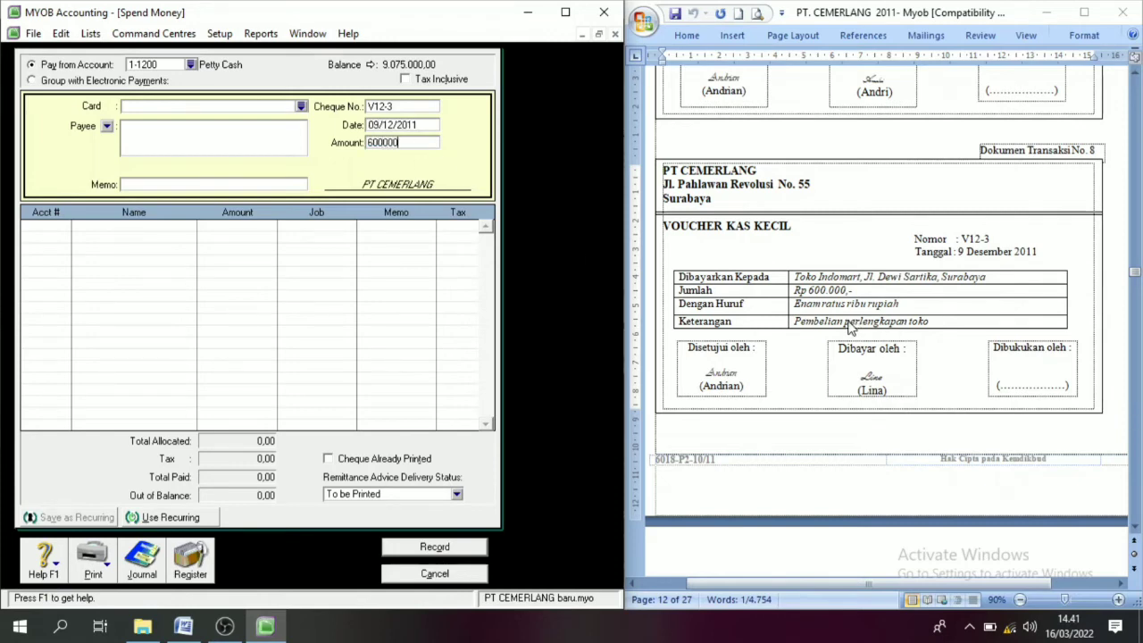
pyautogui.write('000')
pyautogui.press('Tab')
# - Copy the voucher description "Pembelian perlengkapan toko" from the Word document into the payment's memo
pyautogui.click(912, 319)
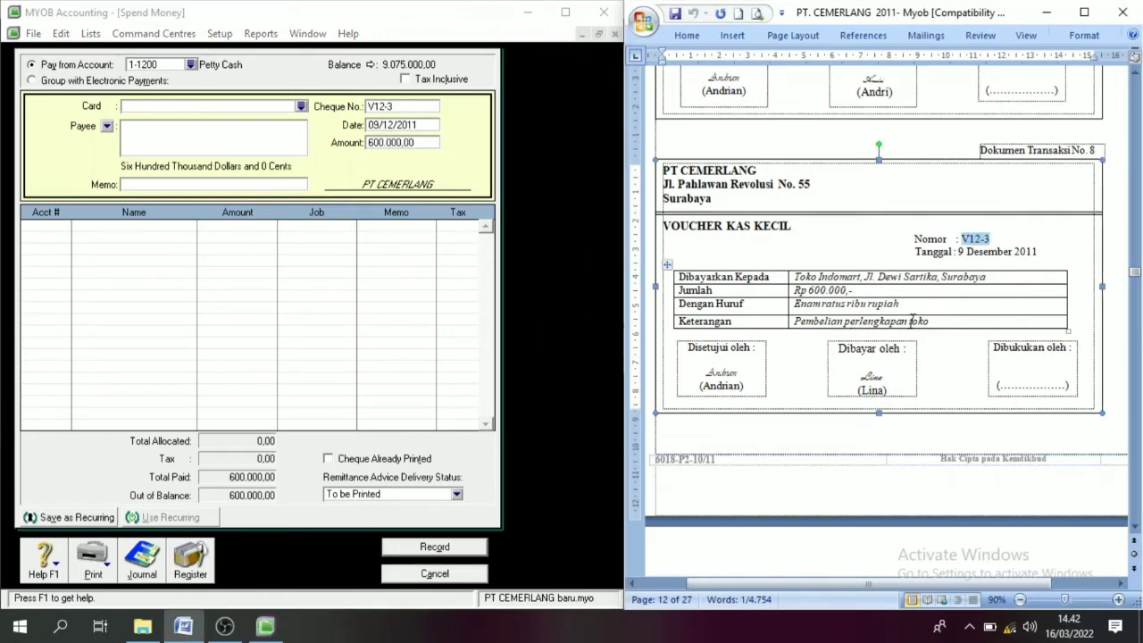
pyautogui.moveTo(911, 320); pyautogui.dragTo(801, 328)
pyautogui.hotkey('ctrl', 'c')
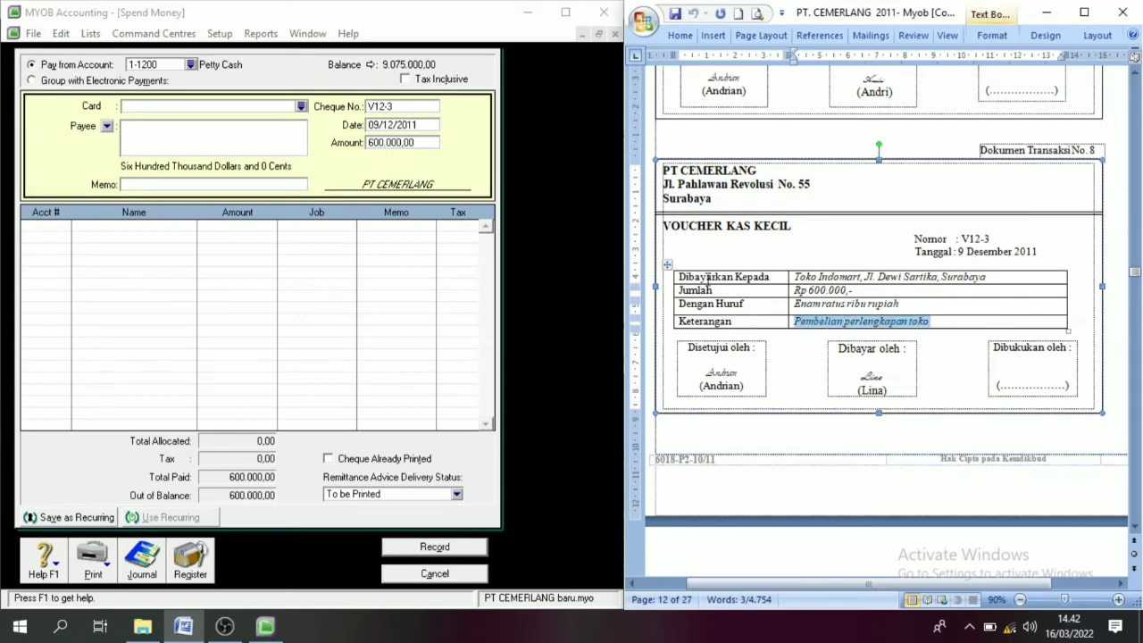
pyautogui.click(161, 185)
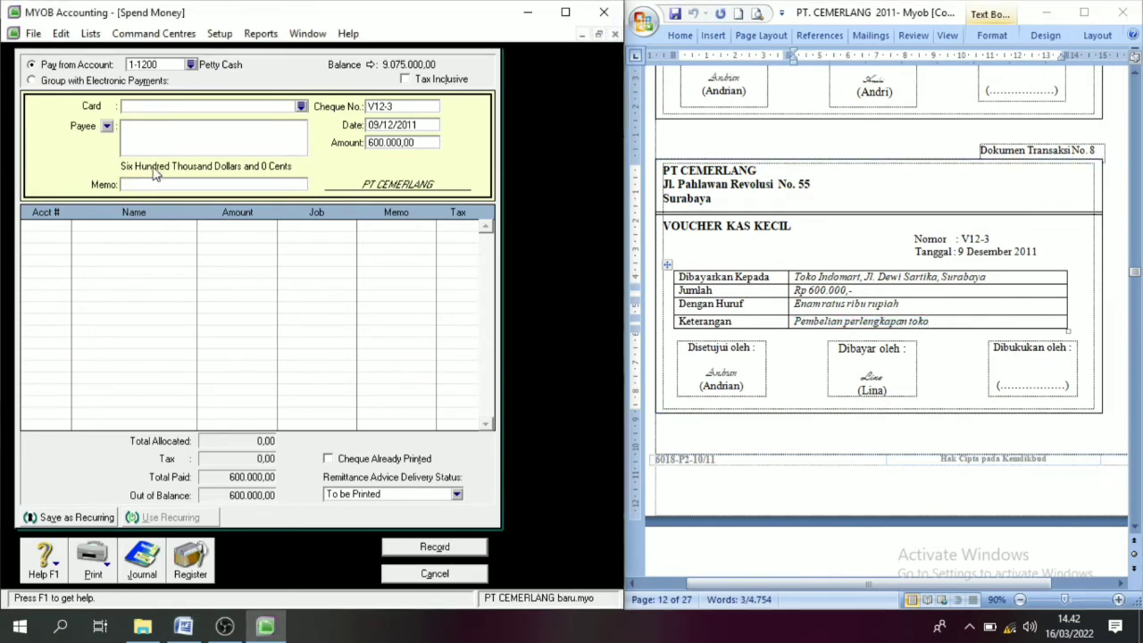
pyautogui.hotkey('ctrl', 'v')
# - Allocate the 600.000 payment to account 1-1600 Store Supplies
pyautogui.click(52, 228)
pyautogui.write('6')
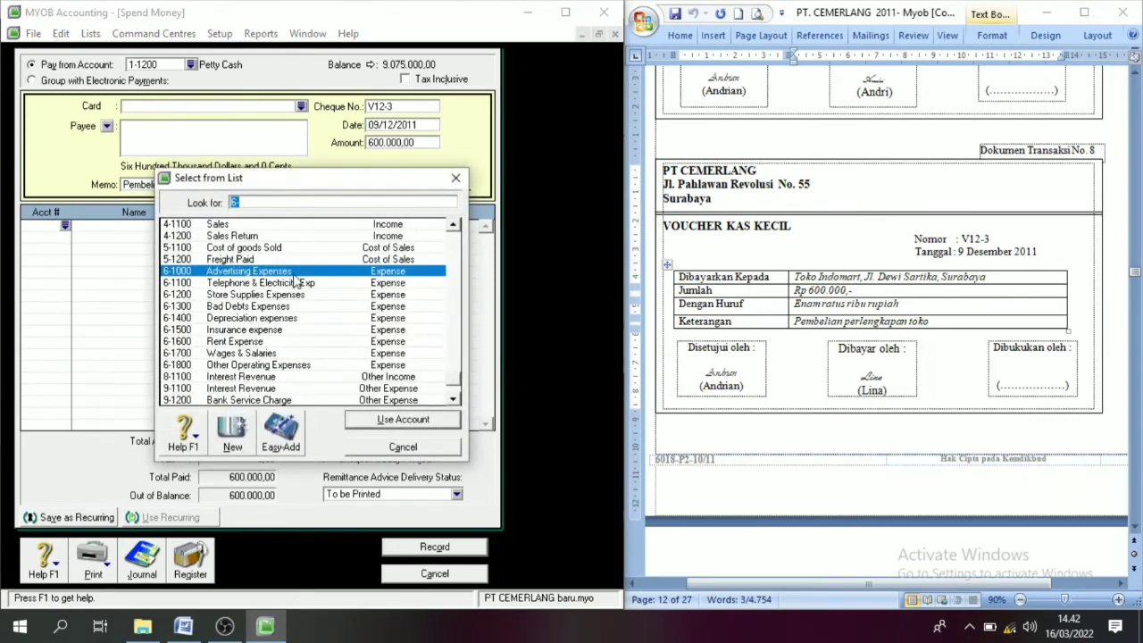
pyautogui.moveTo(455, 382); pyautogui.dragTo(459, 255)
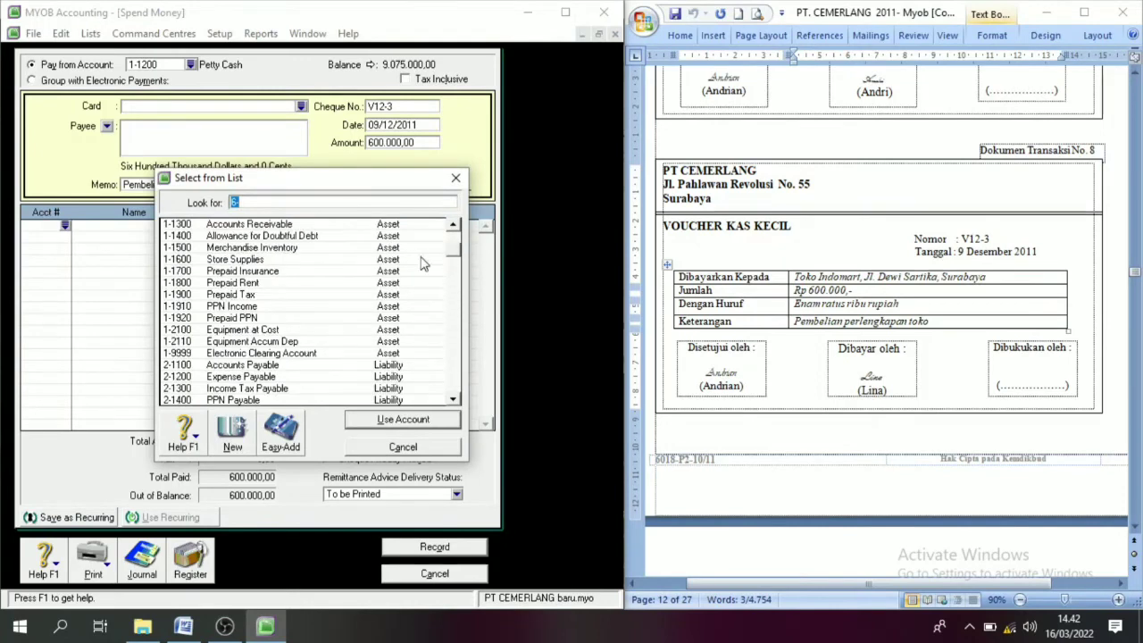
pyautogui.click(232, 259)
pyautogui.click(416, 423)
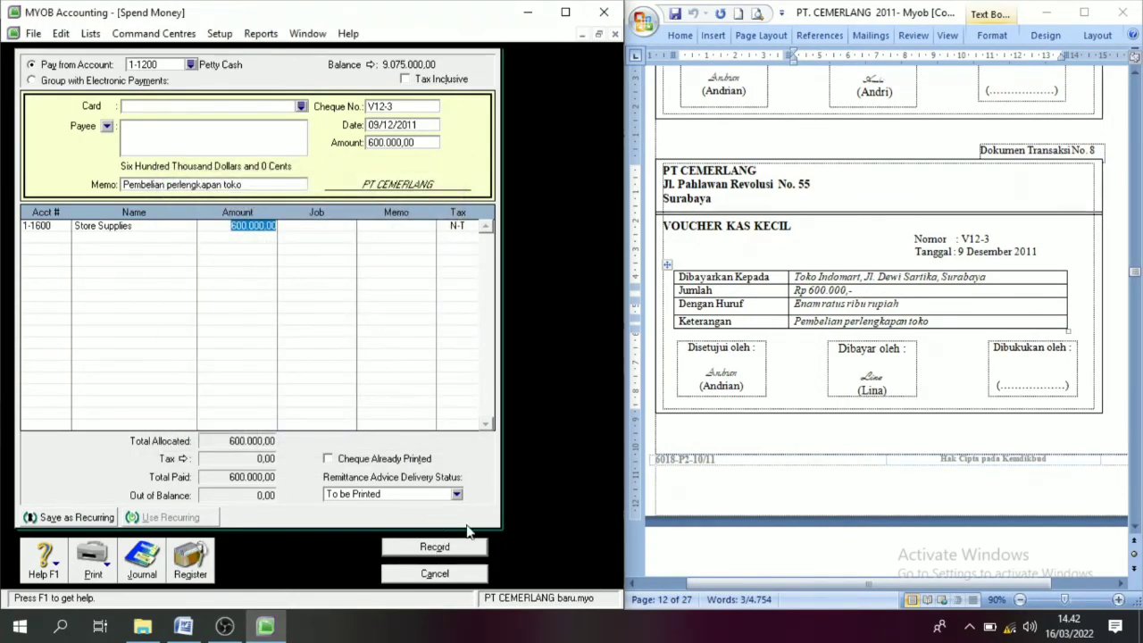
# - Record the petty cash payment for voucher V12-3 and close the payment form
pyautogui.click(438, 546)
pyautogui.click(477, 574)
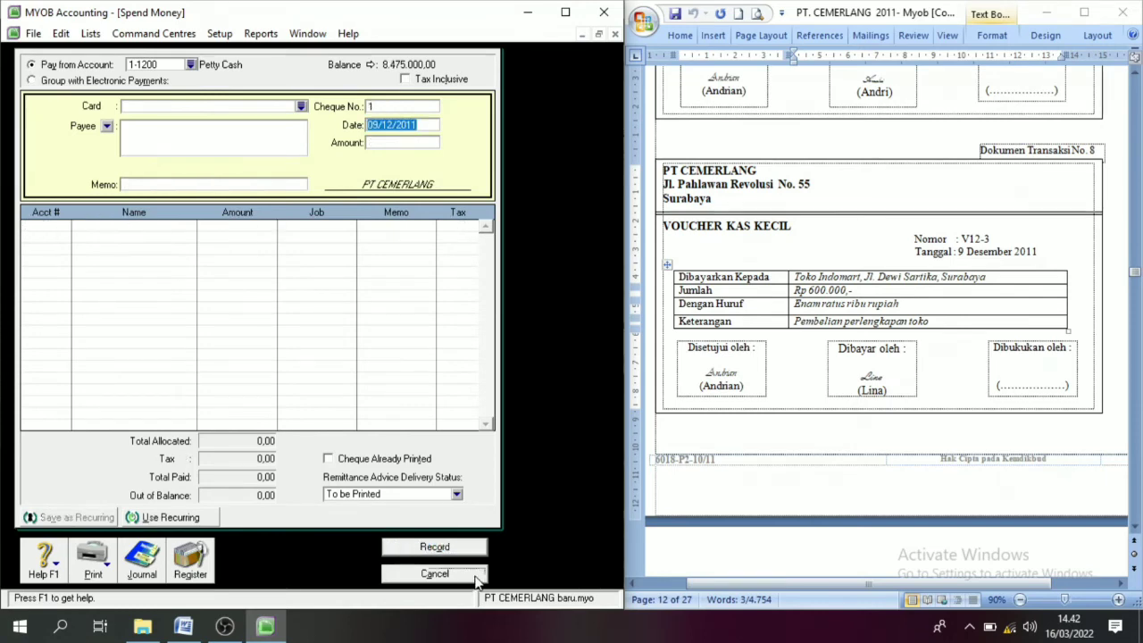
# - Start a bill payment to supplier PT ELEX PERSADA for transaction document 9
pyautogui.moveTo(1136, 529); pyautogui.dragTo(1136, 530)
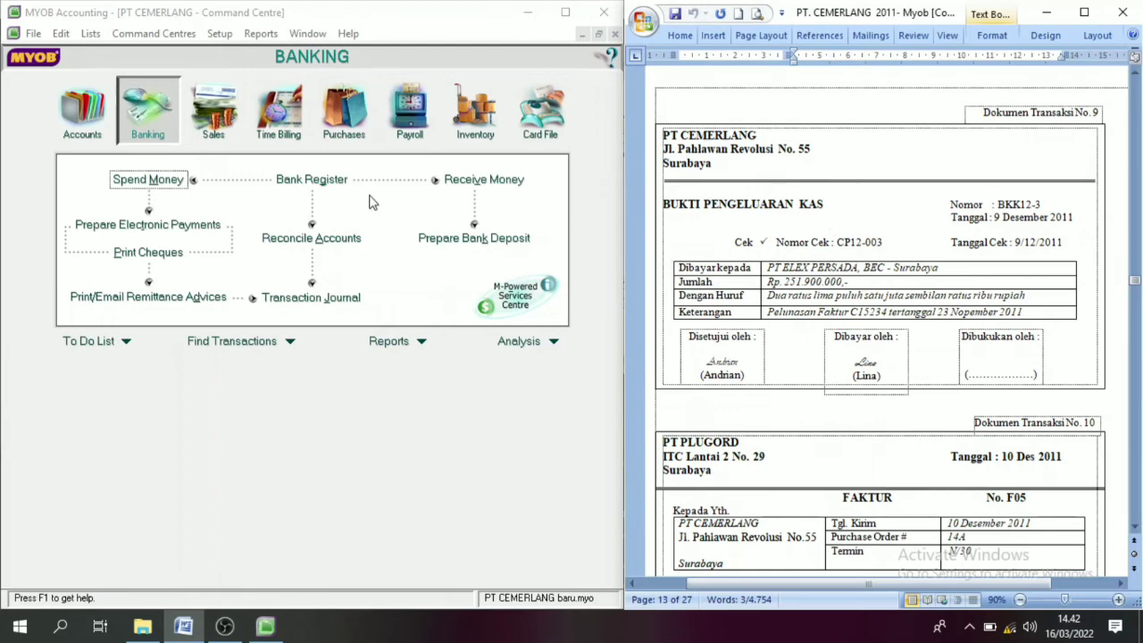
pyautogui.click(395, 256)
pyautogui.click(344, 116)
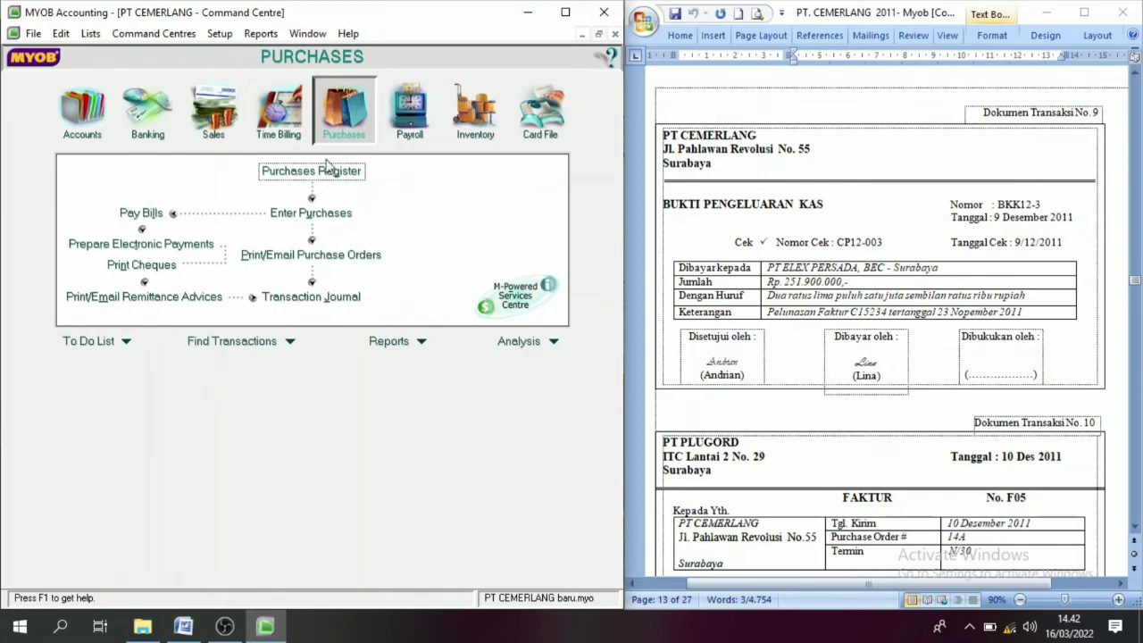
pyautogui.click(135, 217)
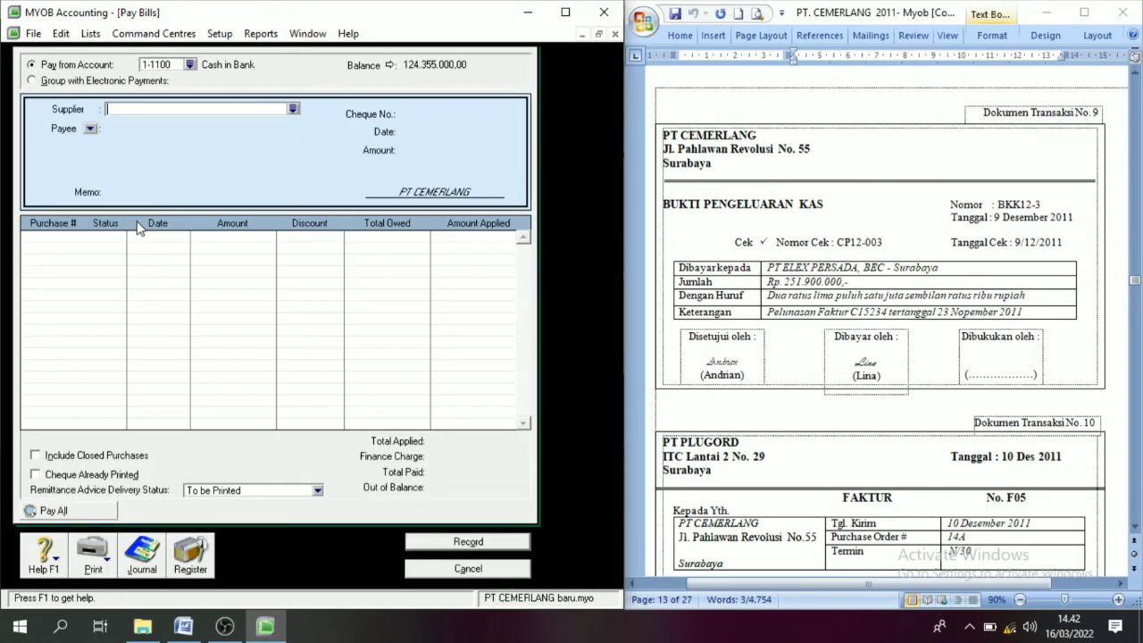
pyautogui.click(293, 110)
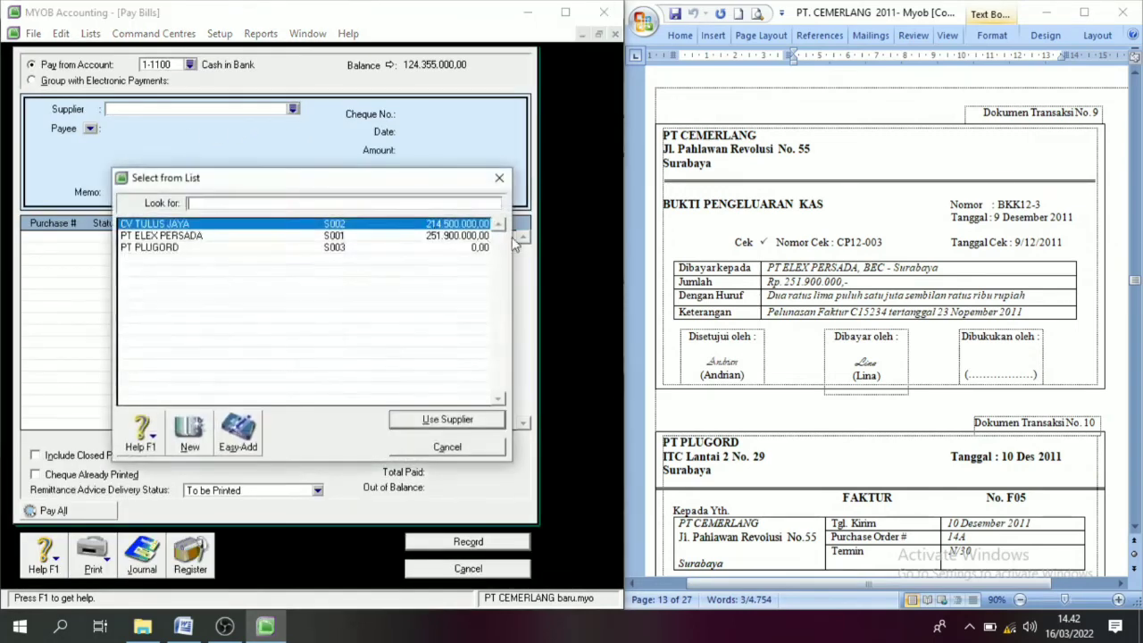
pyautogui.click(192, 237)
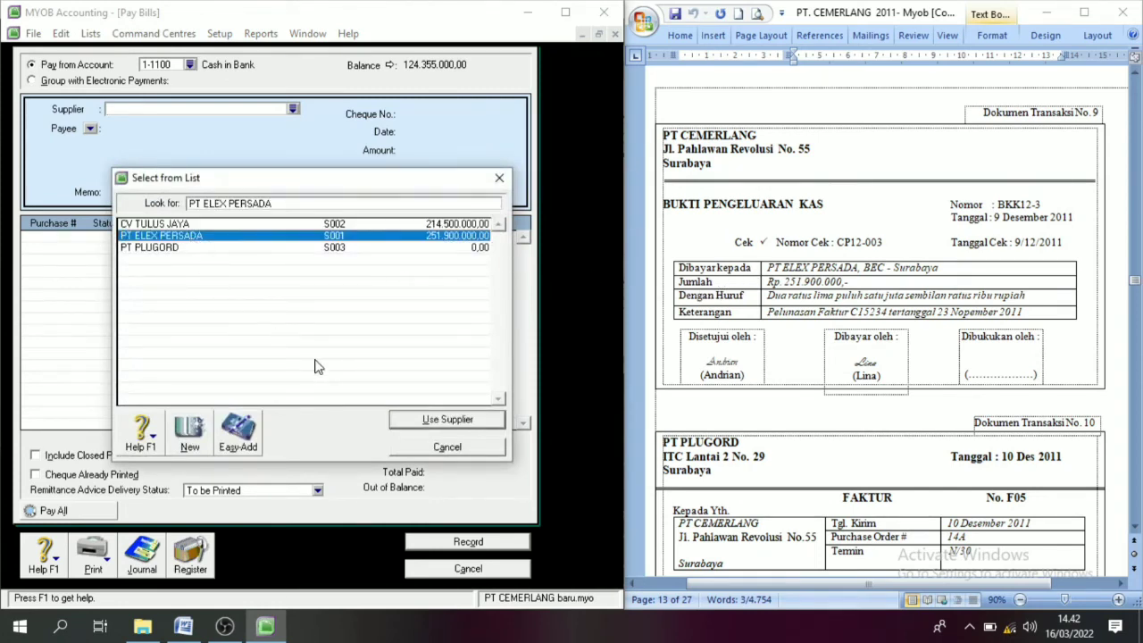
pyautogui.click(399, 419)
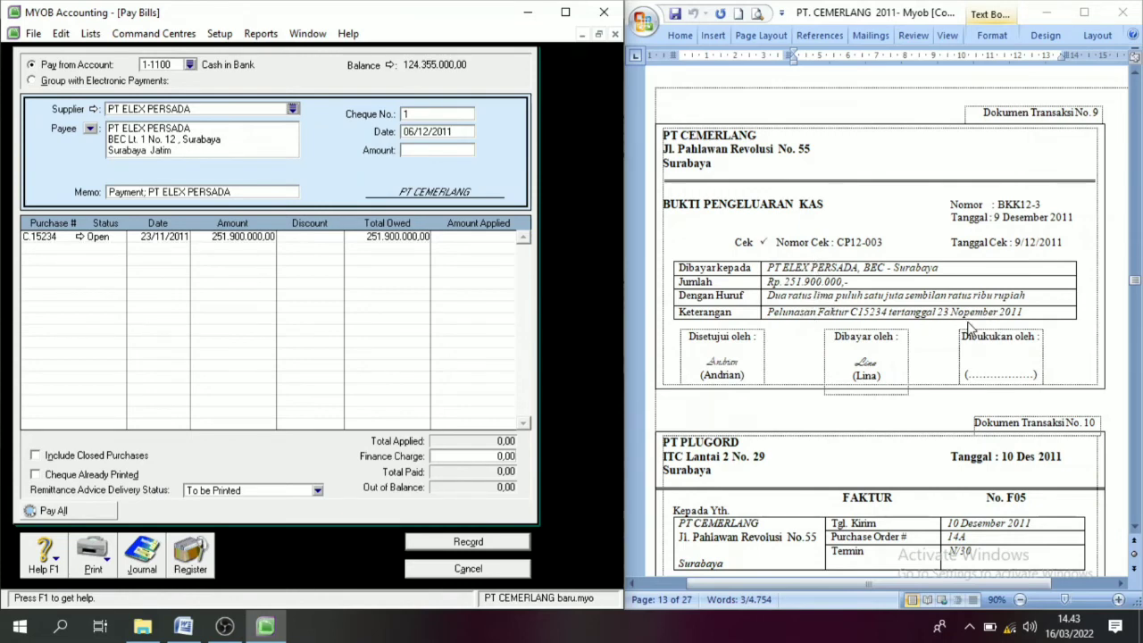
# - Copy voucher number BKK12-3 from the Word document into the bill payment's cheque number
pyautogui.click(427, 114)
pyautogui.moveTo(1042, 202); pyautogui.dragTo(1013, 204)
pyautogui.hotkey('ctrl', 'c')
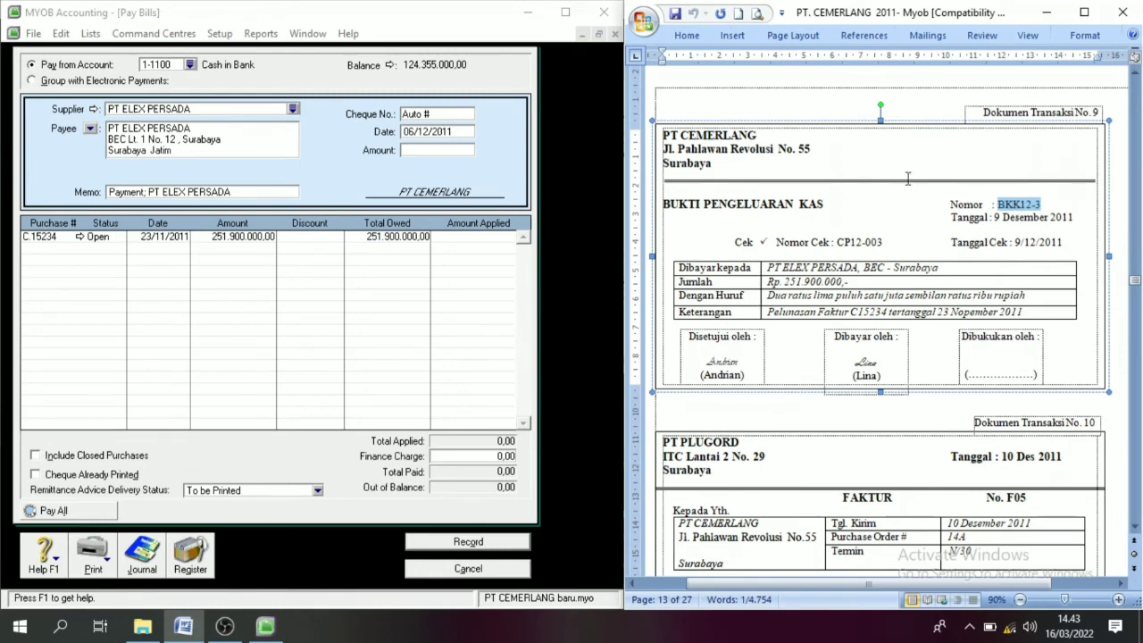
pyautogui.click(416, 113)
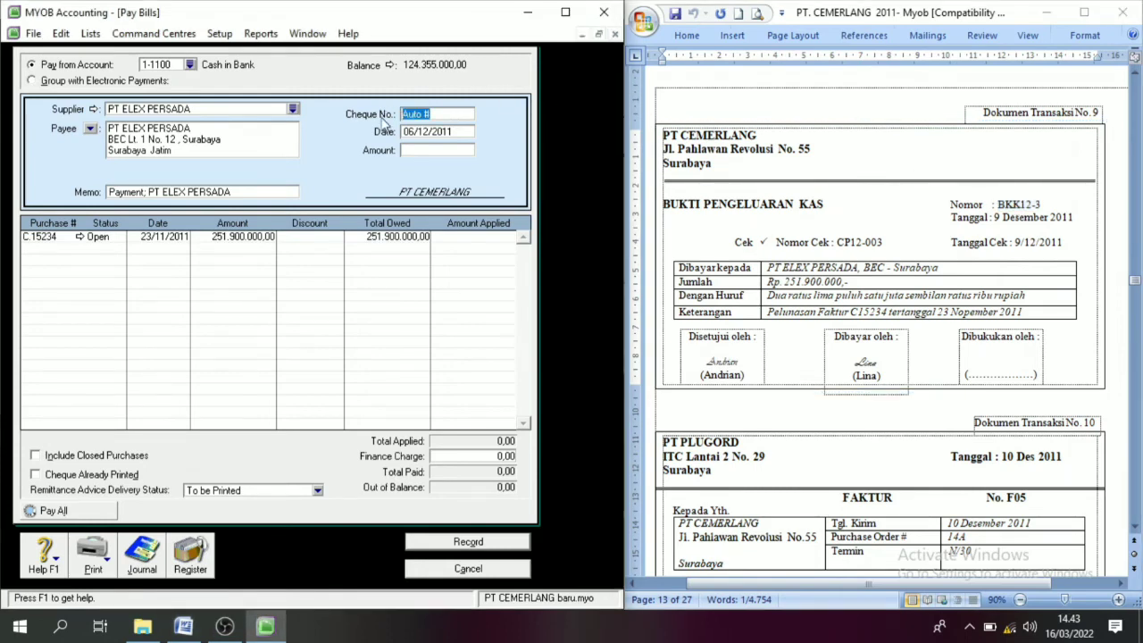
pyautogui.hotkey('ctrl', 'v')
# - Set the bill payment's date to 09/12/2011 and its amount to 251.900.000
pyautogui.click(414, 131)
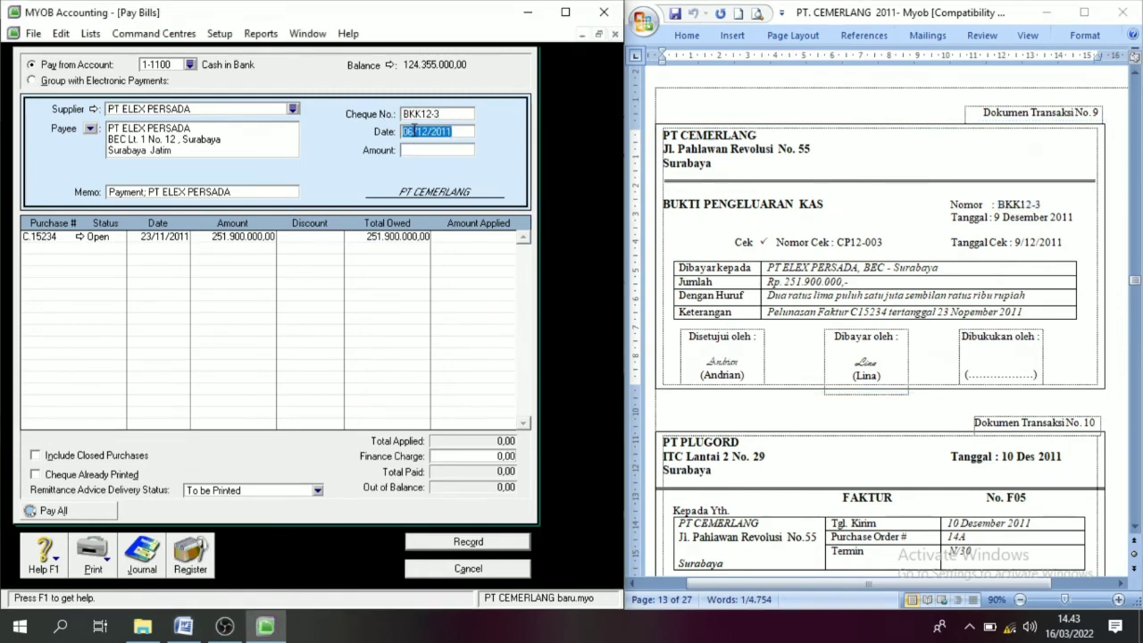
pyautogui.click(418, 130)
pyautogui.press('BackSpace')
pyautogui.write('9')
pyautogui.press('Tab')
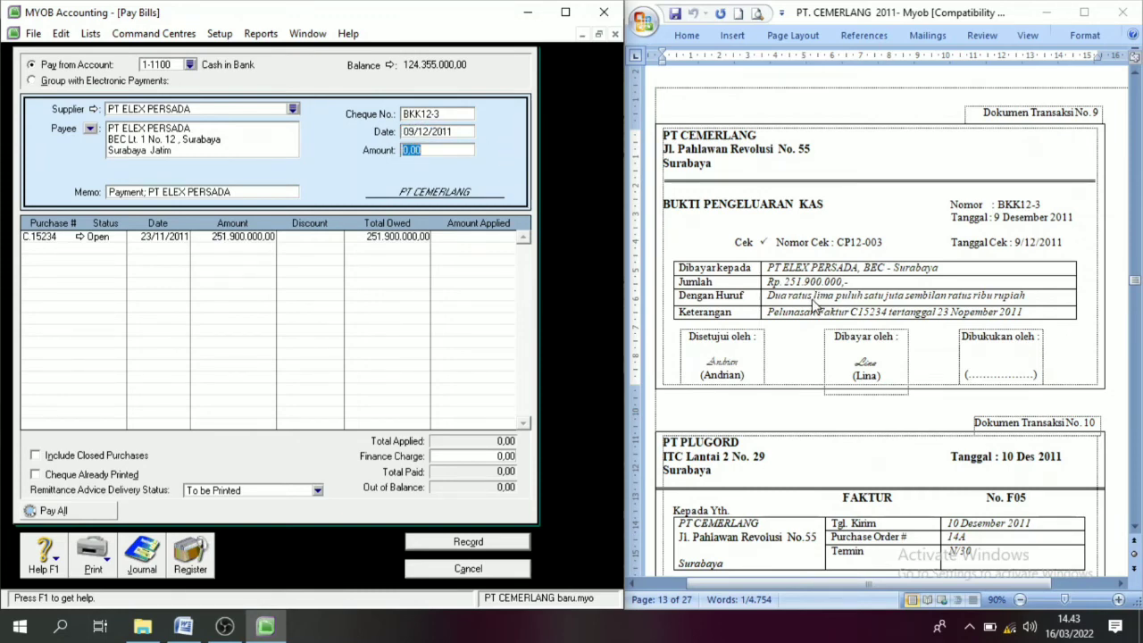
pyautogui.write('2')
pyautogui.write('51.900.')
pyautogui.write('000')
pyautogui.press('Tab')
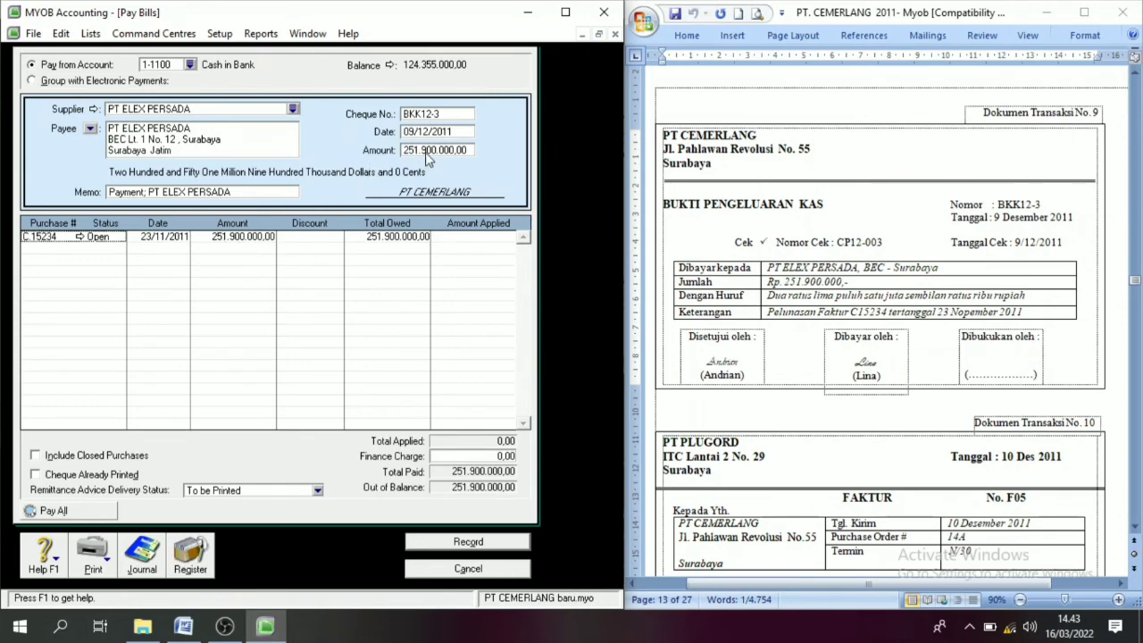
# - Apply the full 251.900.000 to purchase C.15234, record the payment and close the bill payment form
pyautogui.click(482, 238)
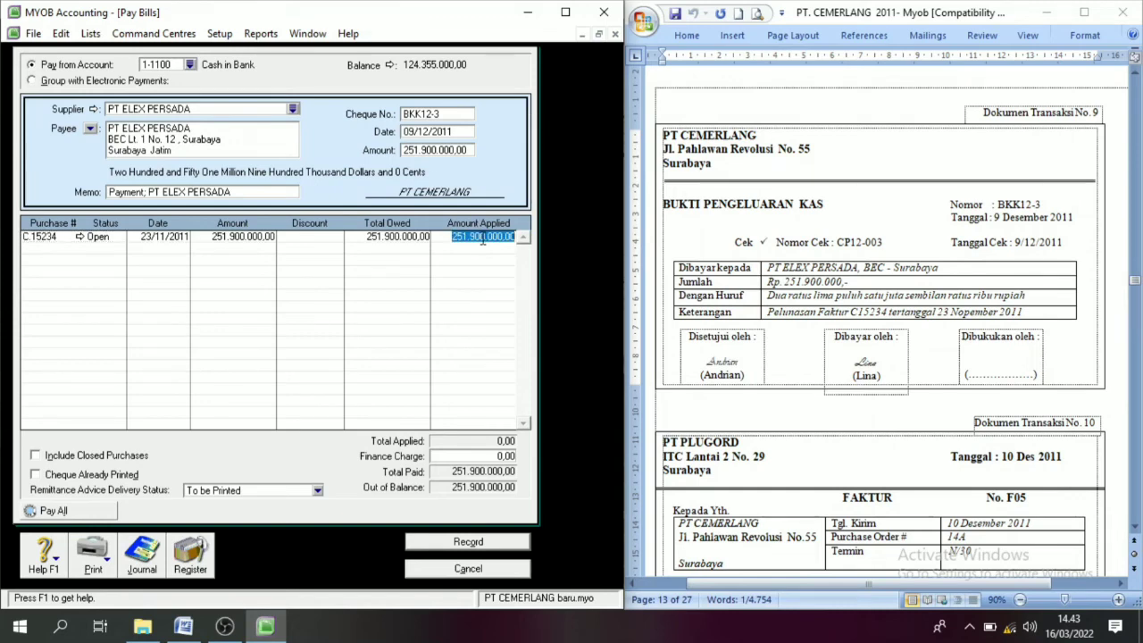
pyautogui.press('Tab')
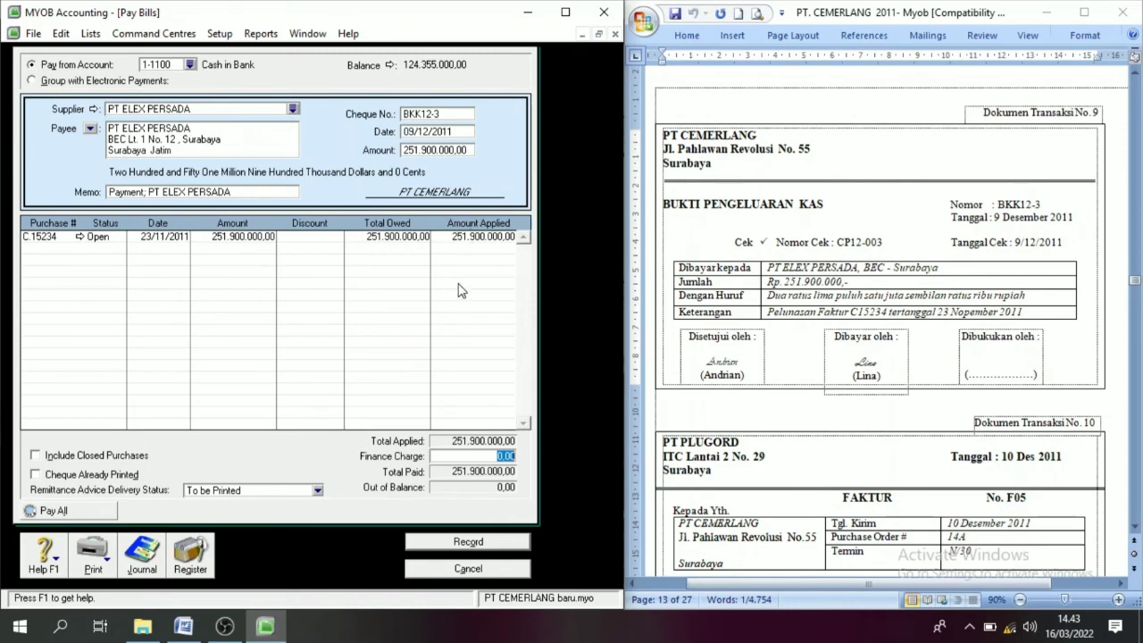
pyautogui.click(491, 541)
pyautogui.click(490, 569)
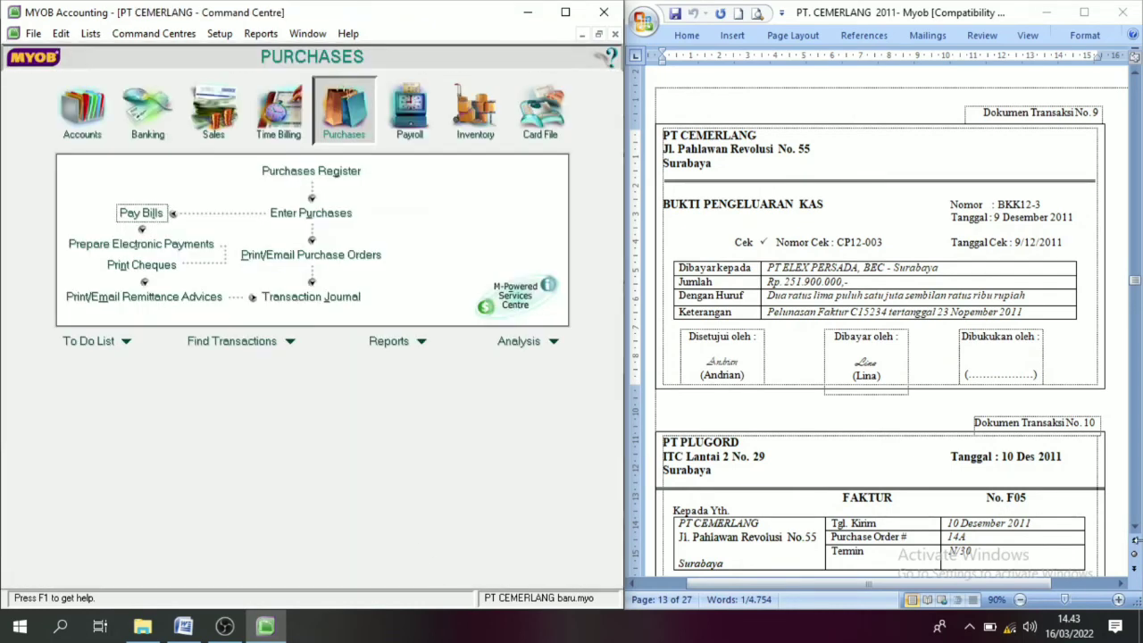
# - Examine the PT PLUGORD invoice in transaction document 10, including the supplier's heading and date
pyautogui.moveTo(1137, 533); pyautogui.dragTo(1136, 528)
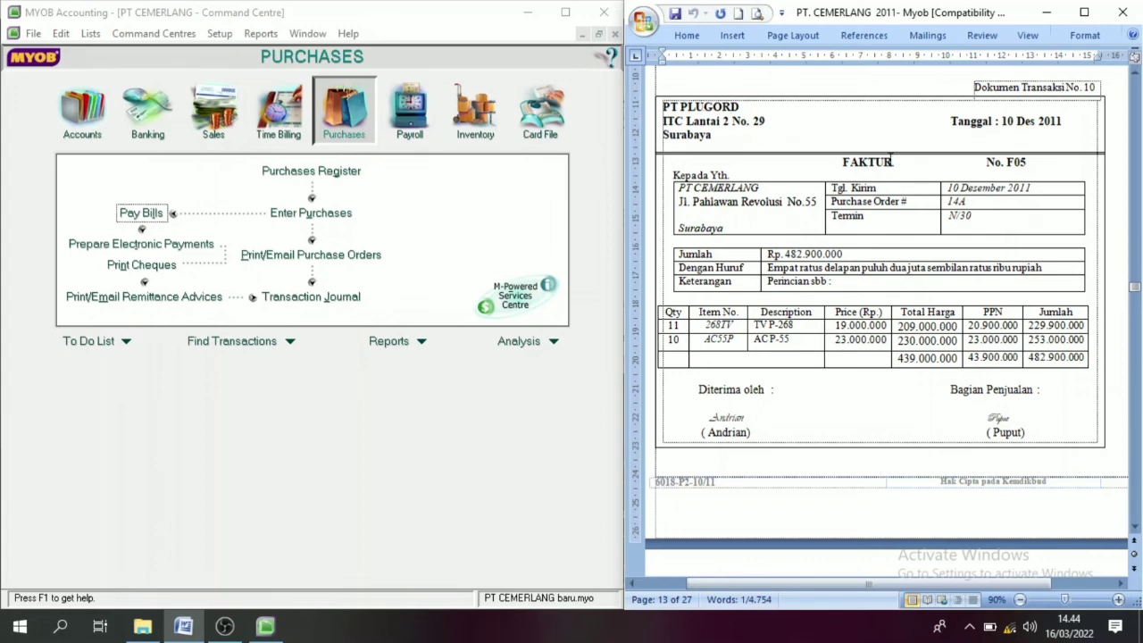
pyautogui.click(844, 163)
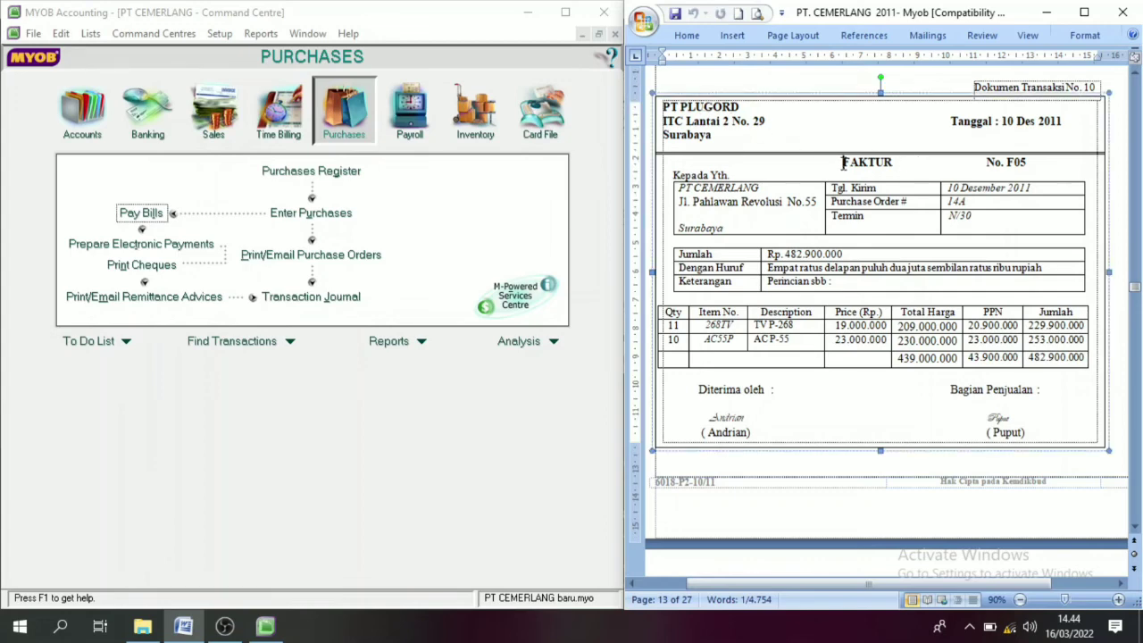
pyautogui.click(663, 109)
pyautogui.moveTo(664, 109); pyautogui.dragTo(719, 147)
pyautogui.click(805, 144)
pyautogui.moveTo(664, 107); pyautogui.dragTo(760, 130)
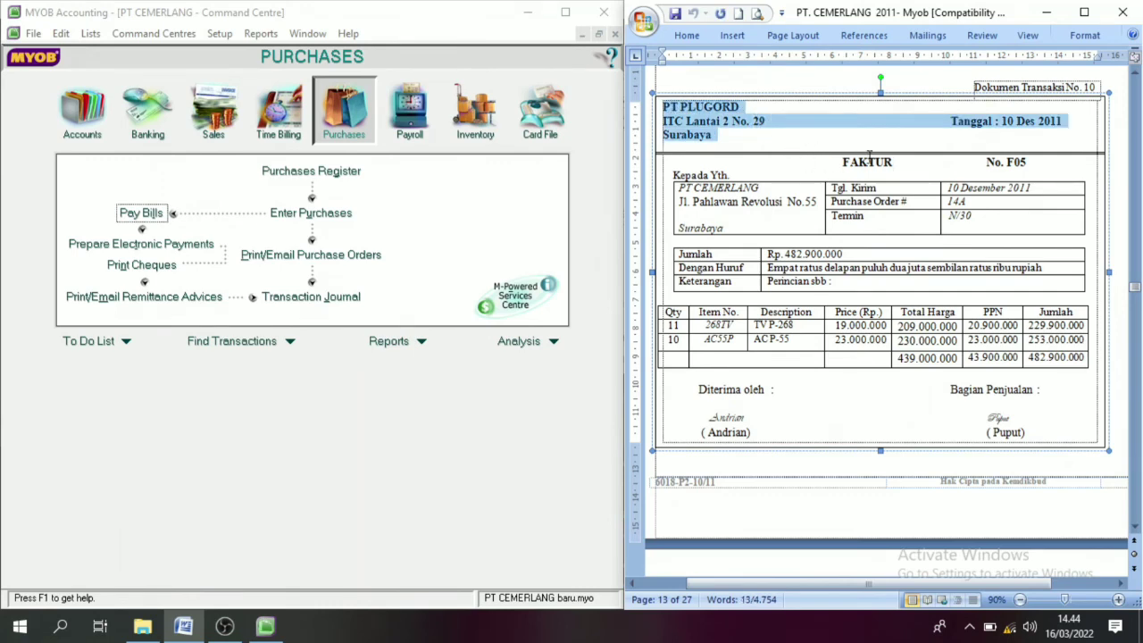
pyautogui.click(778, 144)
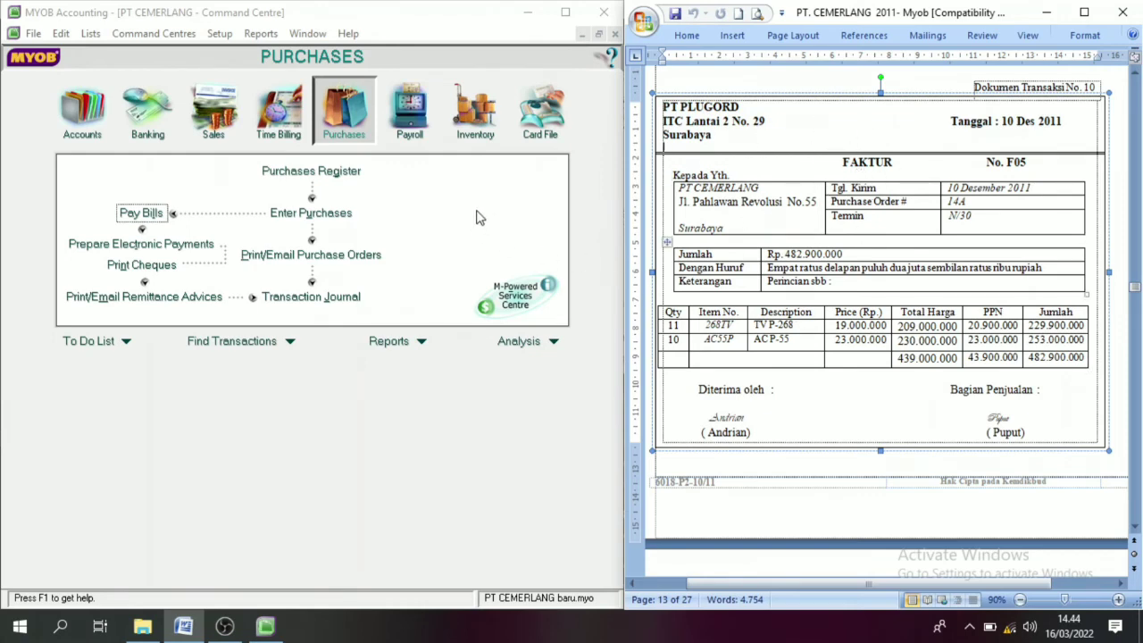
# - Start a new purchase bill from supplier PT PLUGORD with Tax Inclusive switched off
pyautogui.click(346, 127)
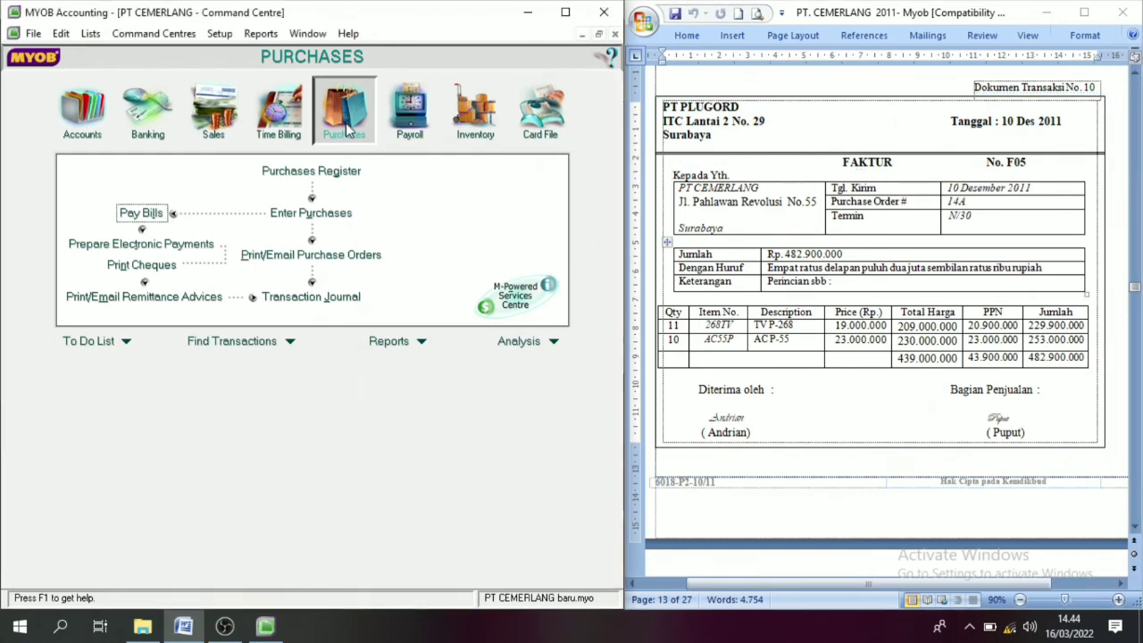
pyautogui.click(330, 213)
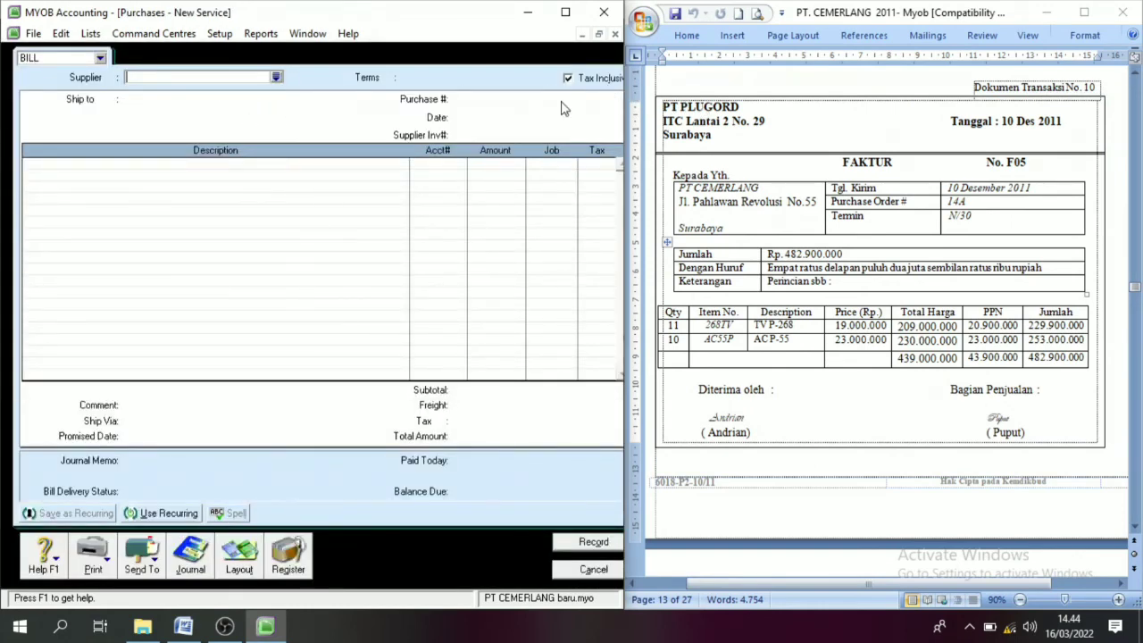
pyautogui.click(276, 77)
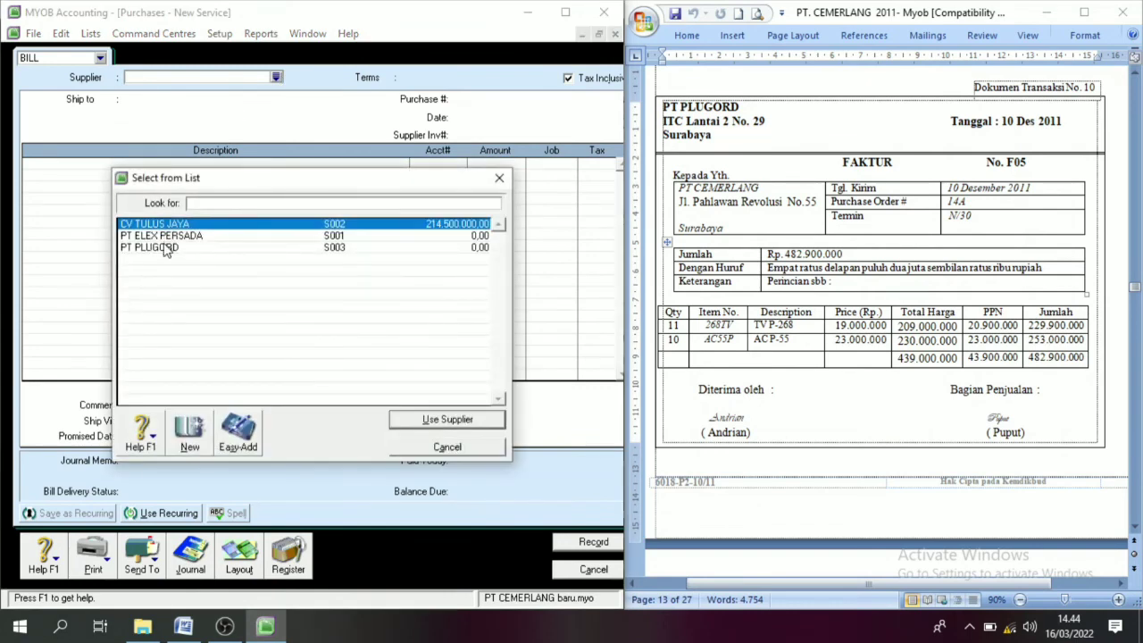
pyautogui.click(170, 247)
pyautogui.click(444, 424)
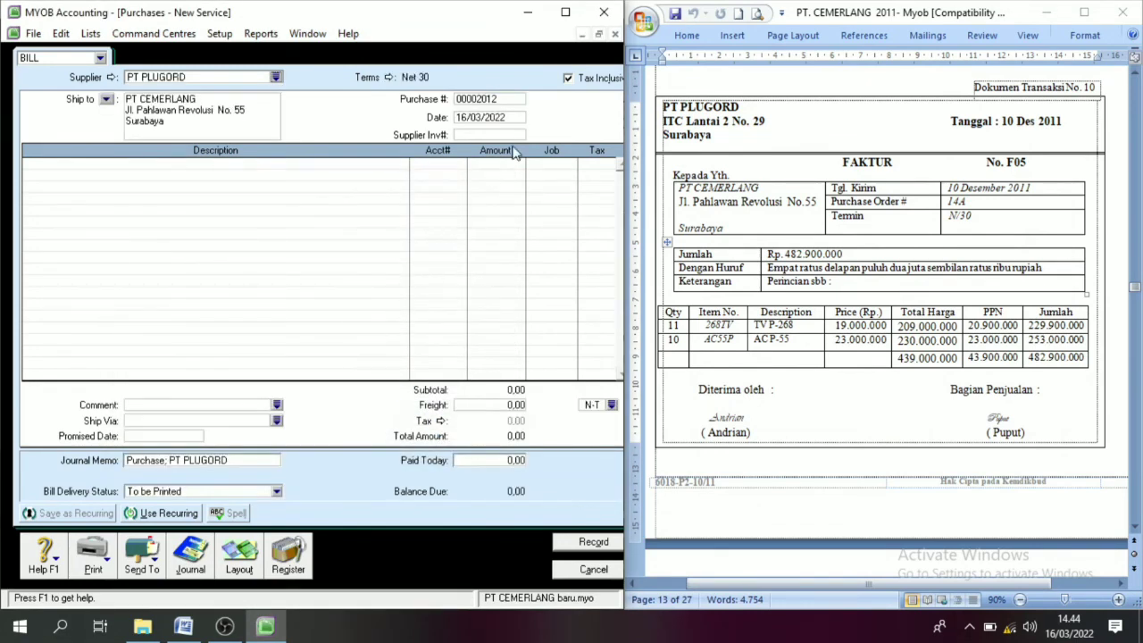
pyautogui.click(568, 78)
# - Set the purchase number to F05, as given on the Word invoice
pyautogui.click(471, 100)
pyautogui.click(1015, 164)
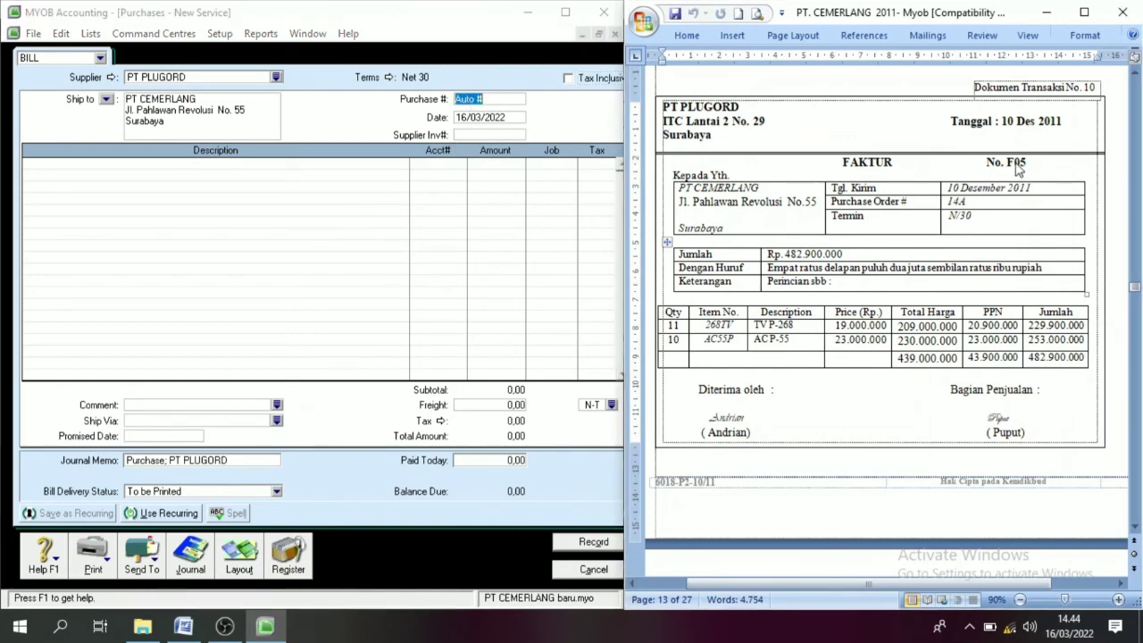
pyautogui.click(1026, 162)
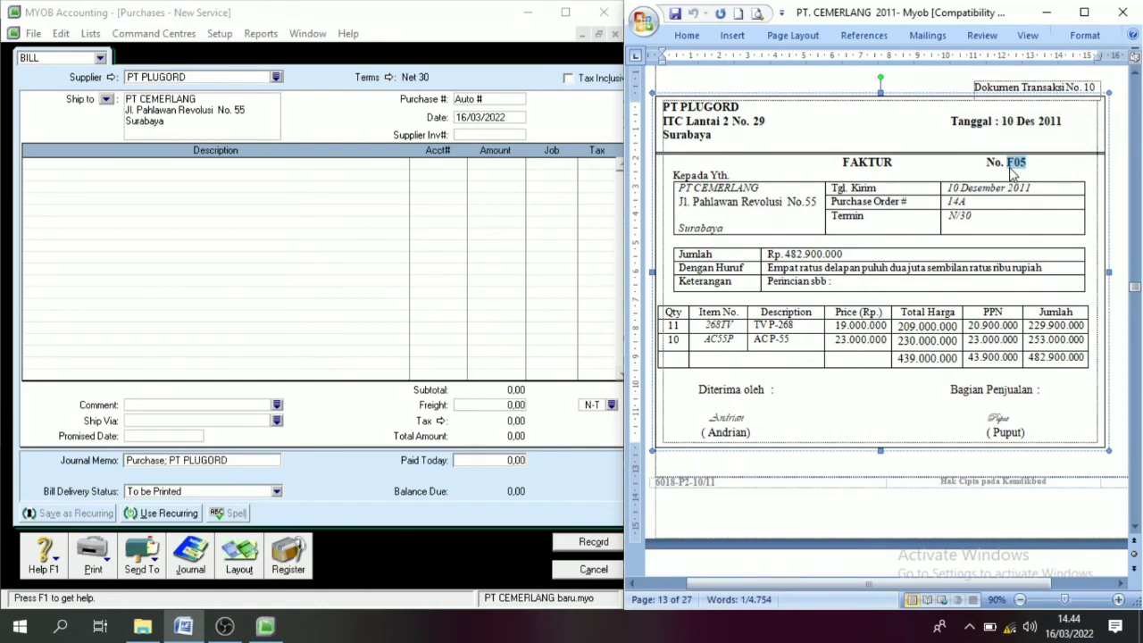
pyautogui.click(521, 102)
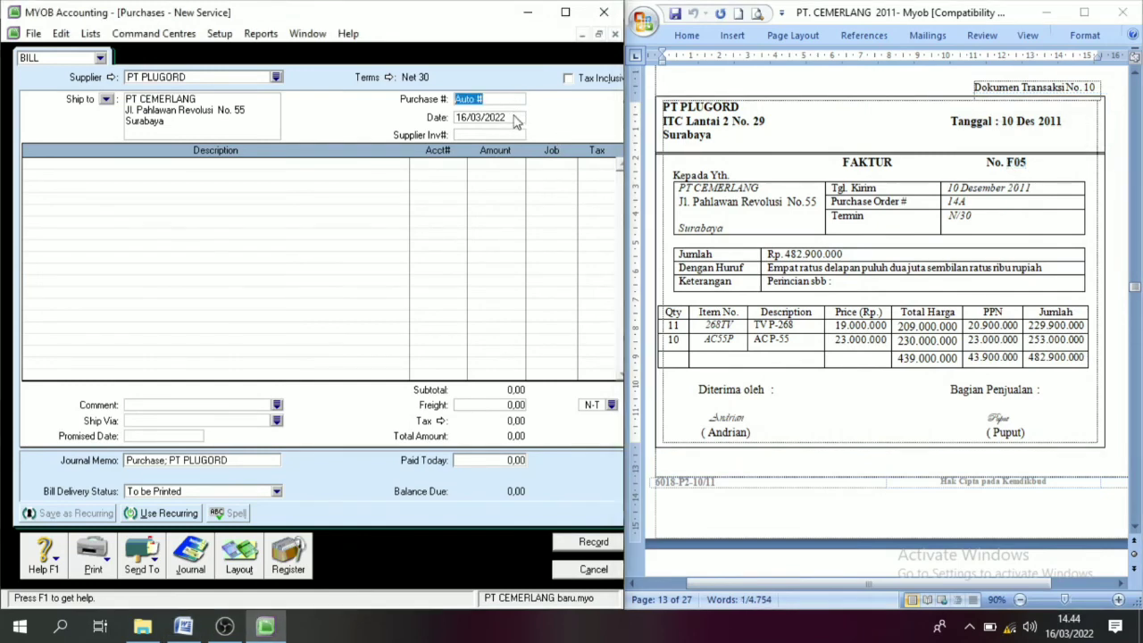
pyautogui.write('F05')
# - Set the purchase date to 10/12/2011
pyautogui.click(471, 123)
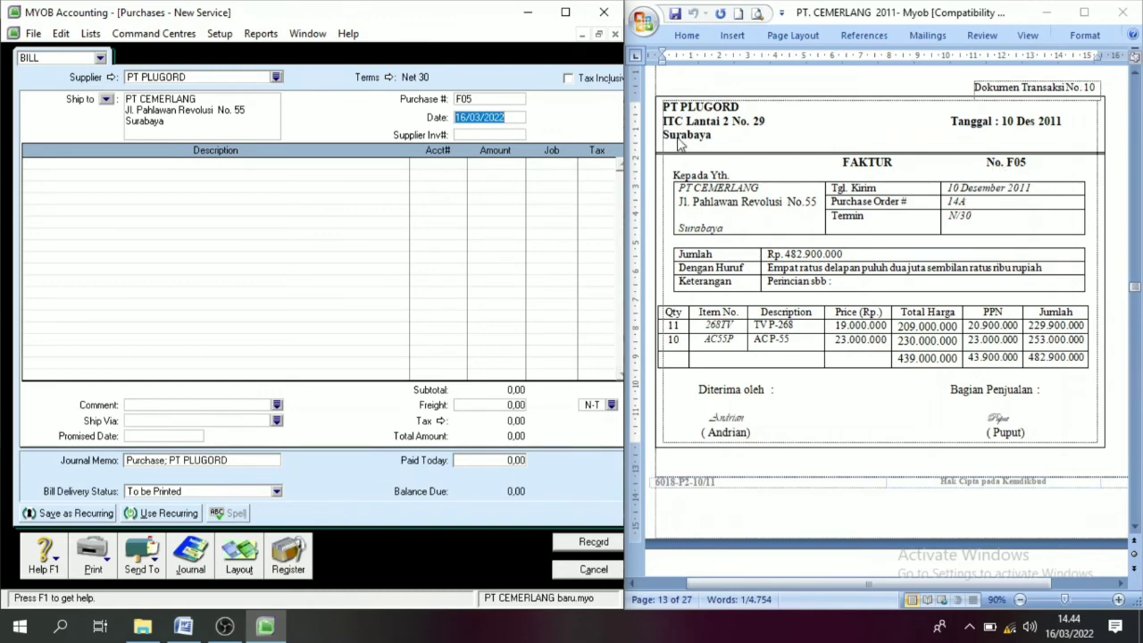
pyautogui.write('10')
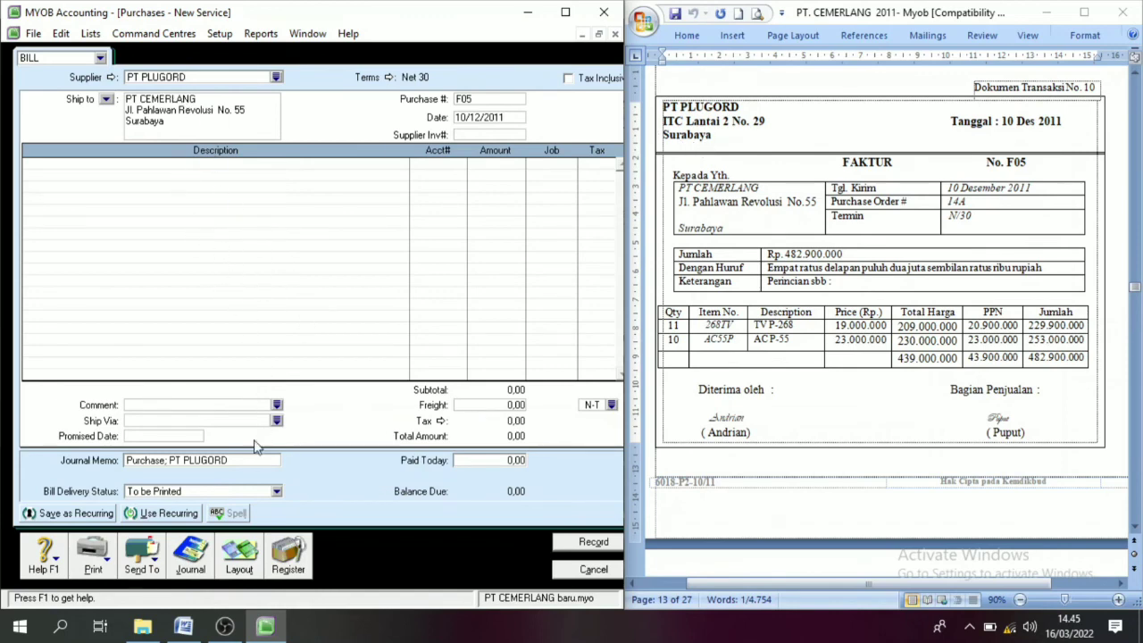
# - Switch the purchase bill from the Service layout to the Item layout
pyautogui.click(234, 558)
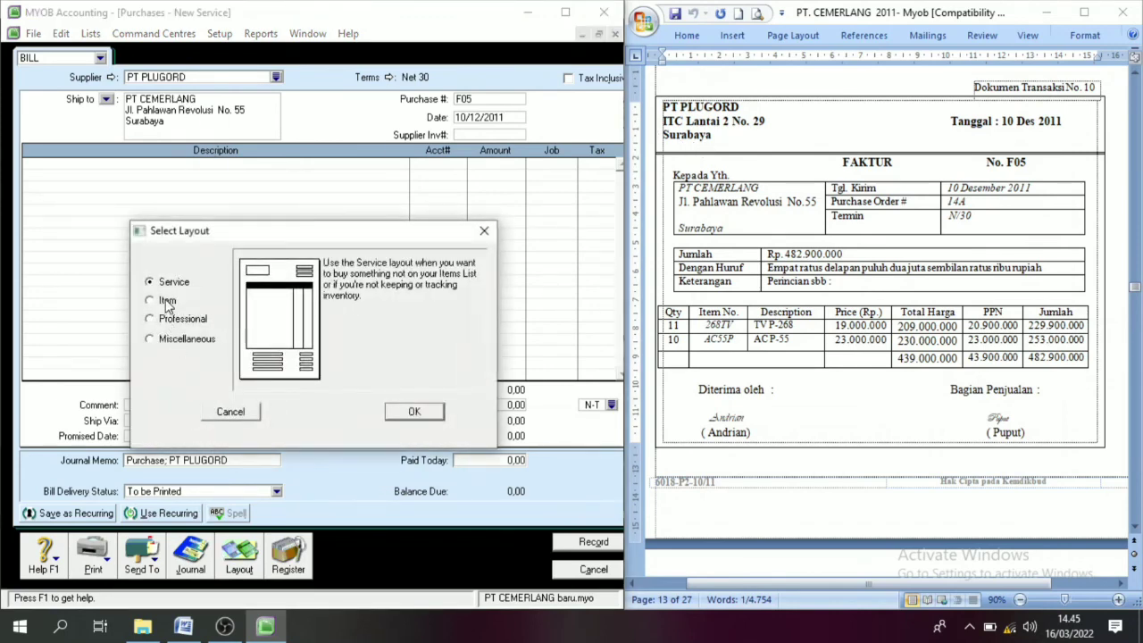
pyautogui.click(166, 301)
pyautogui.click(414, 414)
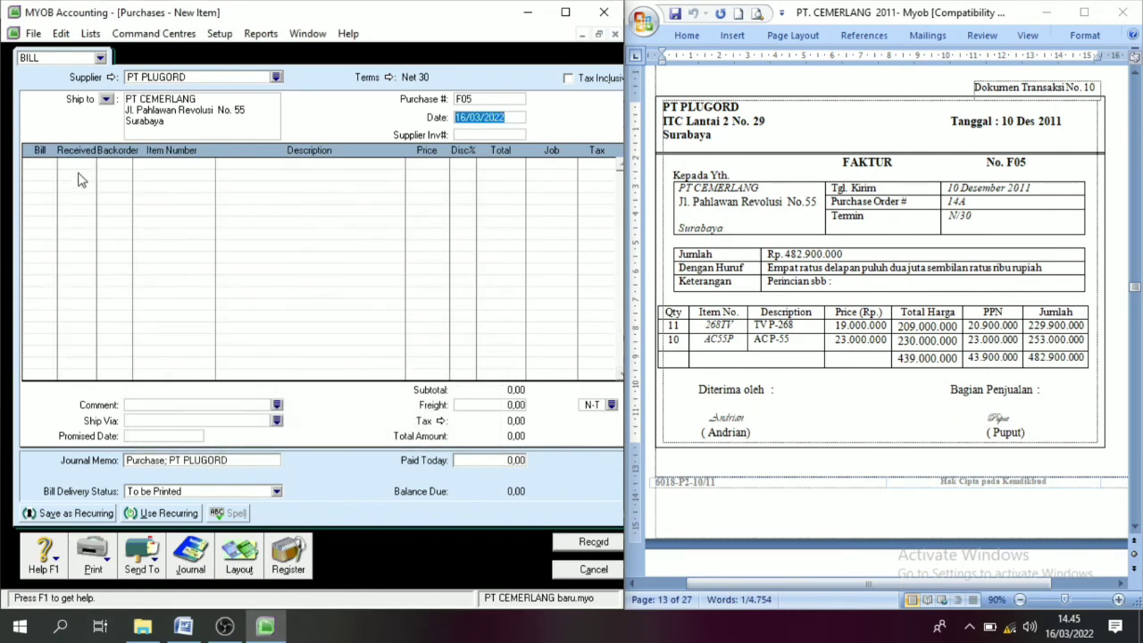
# - Enter the first purchase line with 11 units of item 268TV (TV P-268) at a price of 19.000.000 each
pyautogui.click(48, 171)
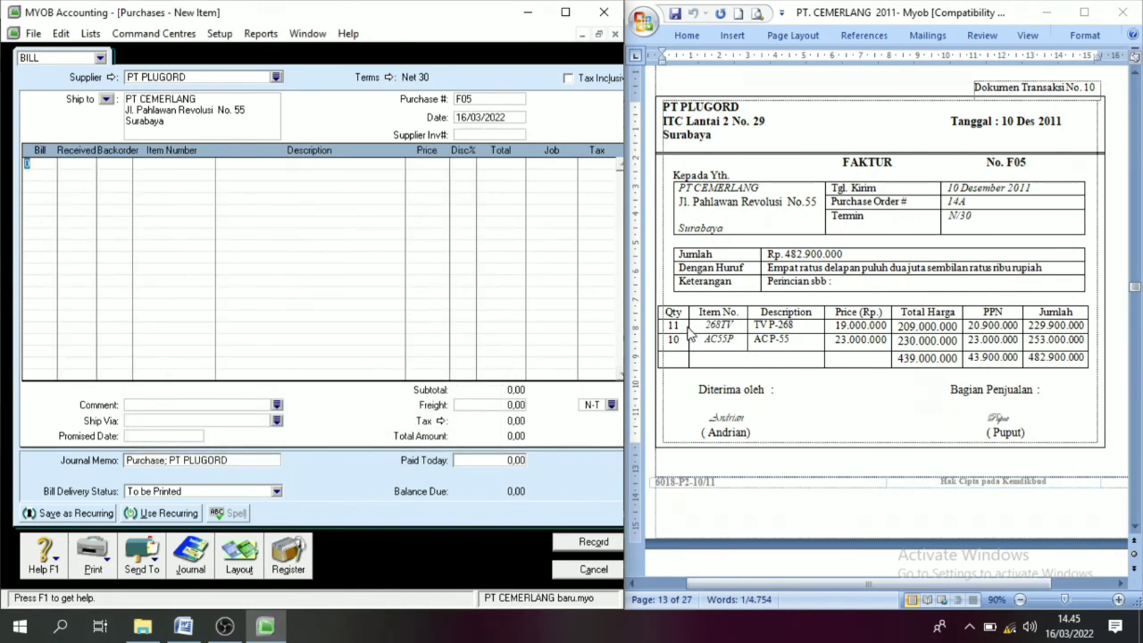
pyautogui.write('11')
pyautogui.press('Tab')
pyautogui.press('Tab')
pyautogui.press('Tab')
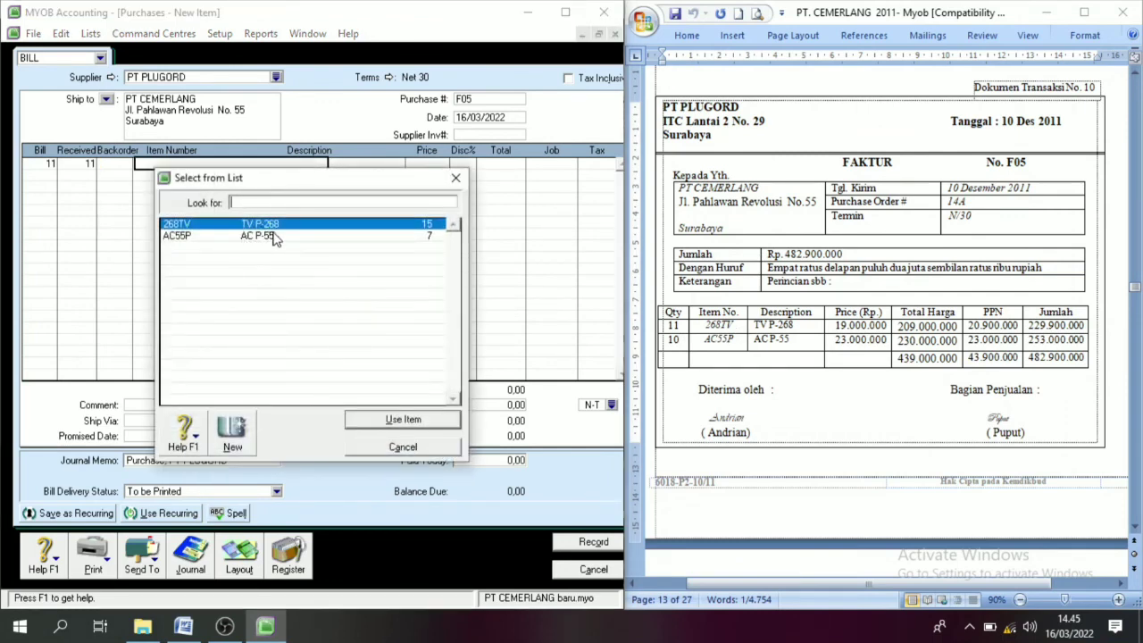
pyautogui.click(274, 228)
pyautogui.click(406, 419)
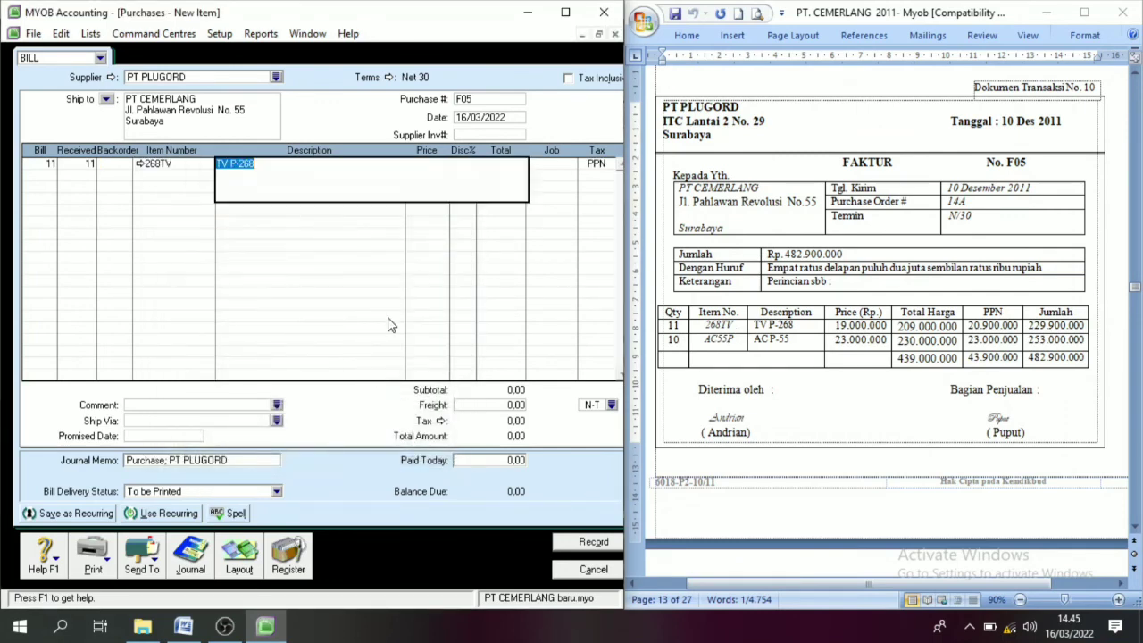
pyautogui.press('Tab')
pyautogui.write('1')
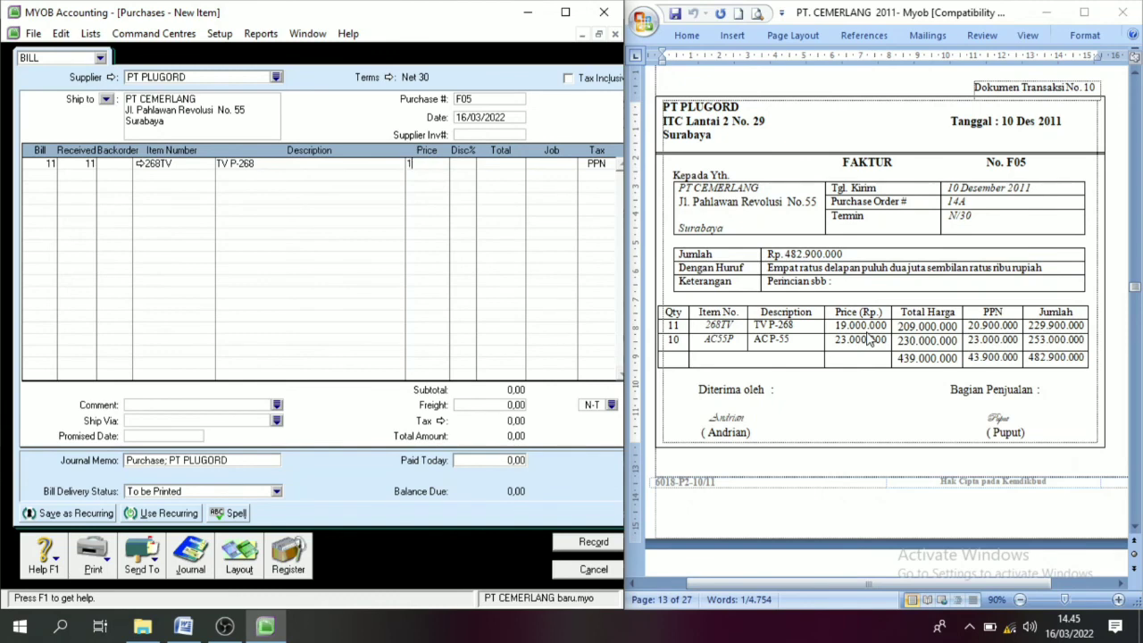
pyautogui.write('9000000')
pyautogui.press('Tab')
pyautogui.click(48, 176)
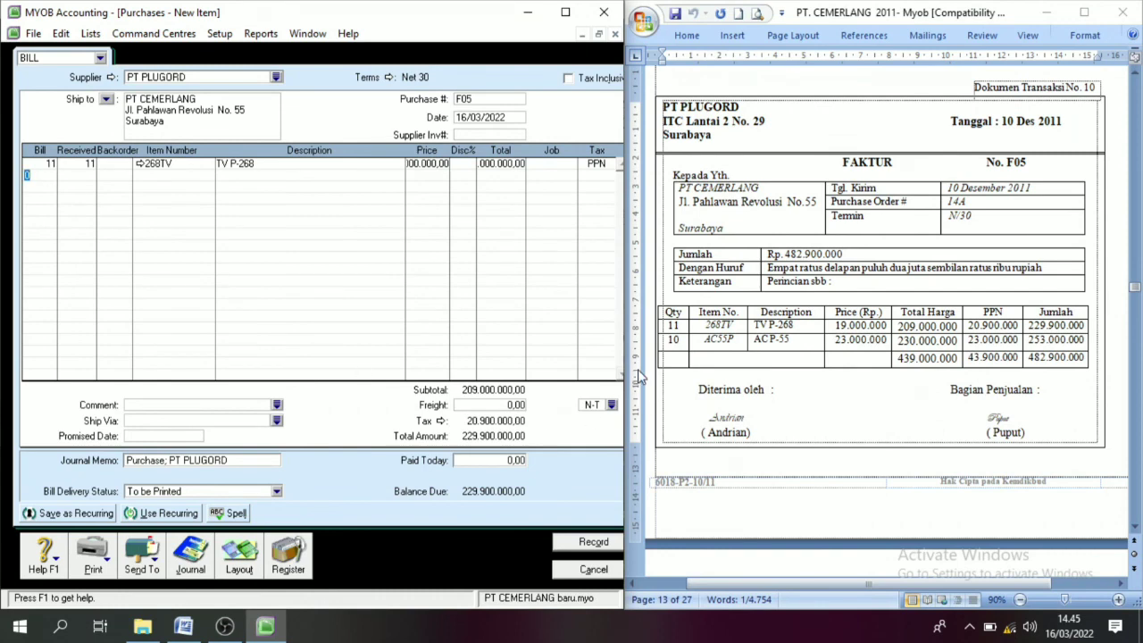
# - Enter the second purchase line with 10 units of item AC55P (AC P-55) at a price of 23.000.000 each
pyautogui.press('Tab')
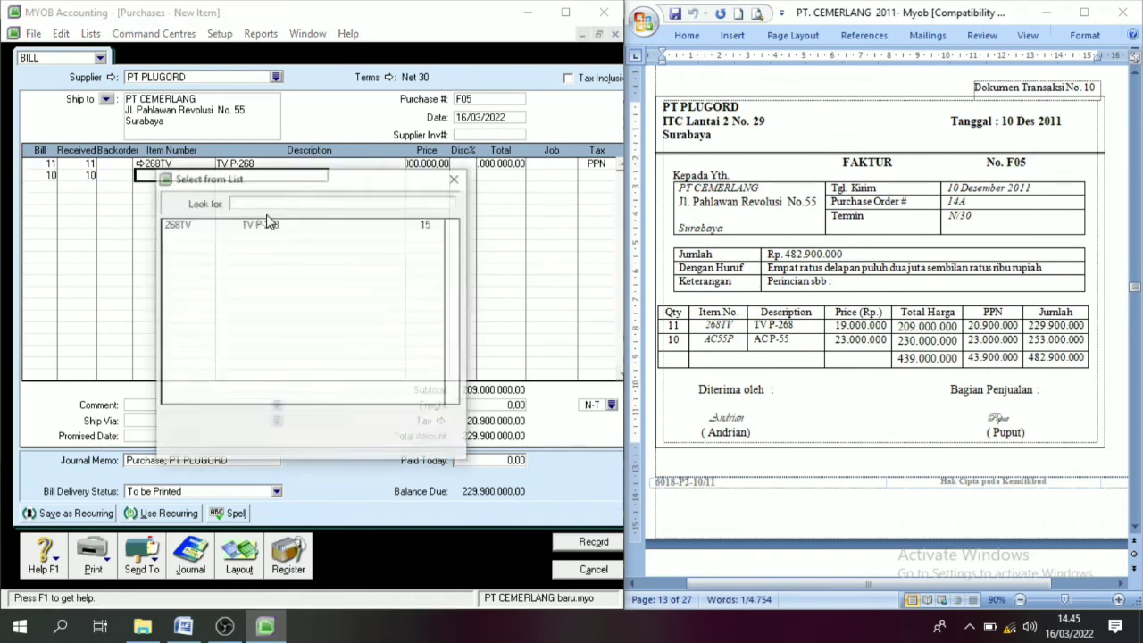
pyautogui.press('Tab')
pyautogui.click(265, 236)
pyautogui.click(403, 419)
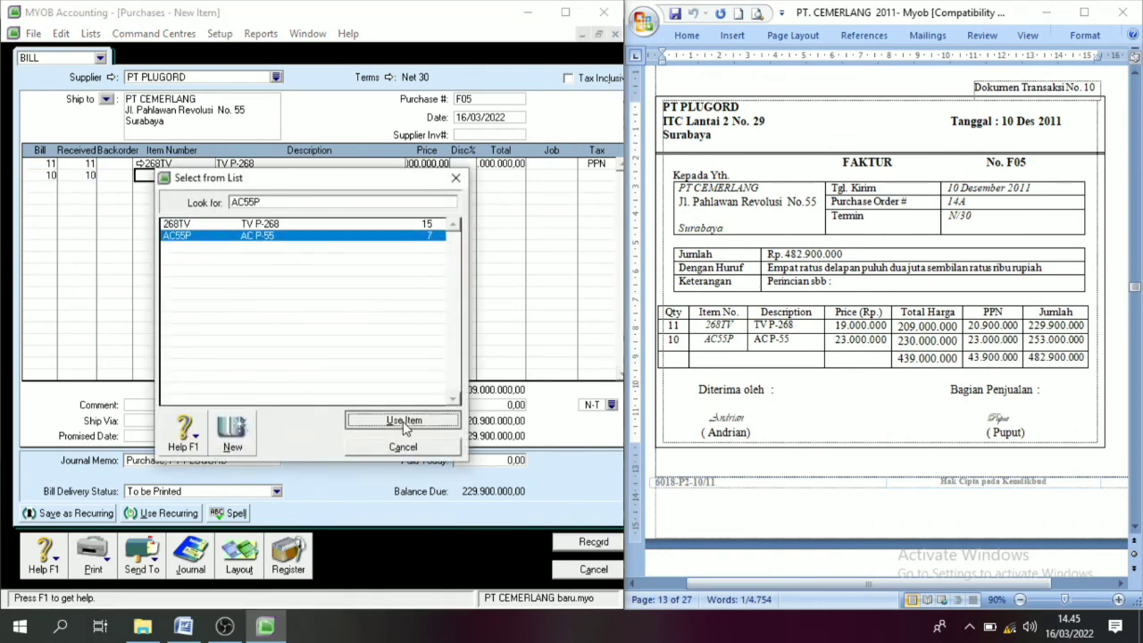
pyautogui.press('Tab')
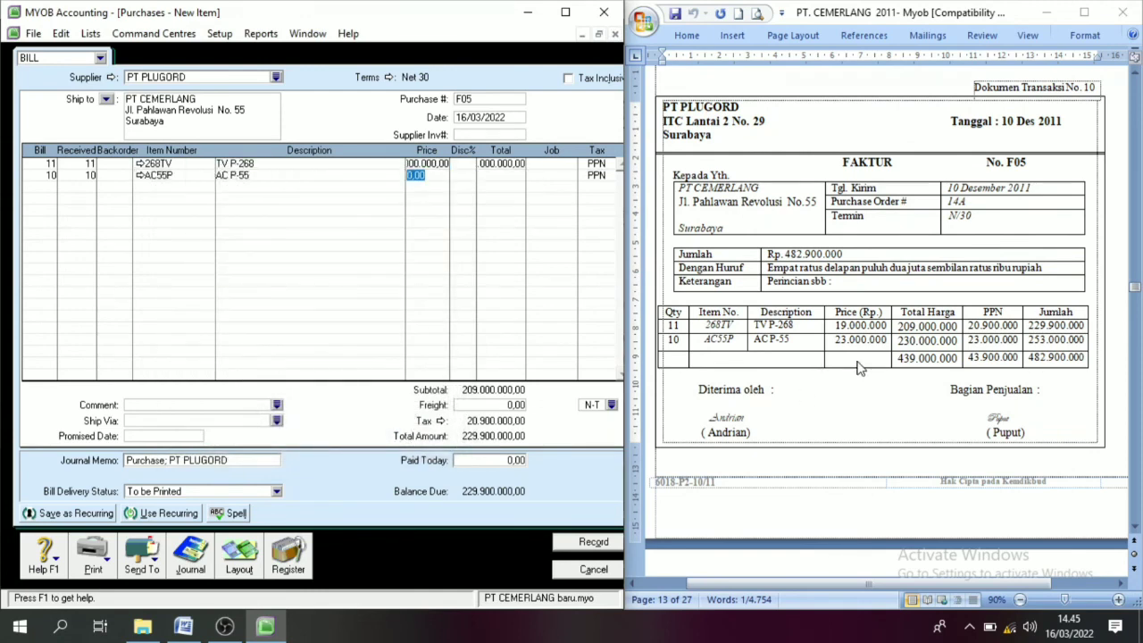
pyautogui.write('23000000')
pyautogui.press('Tab')
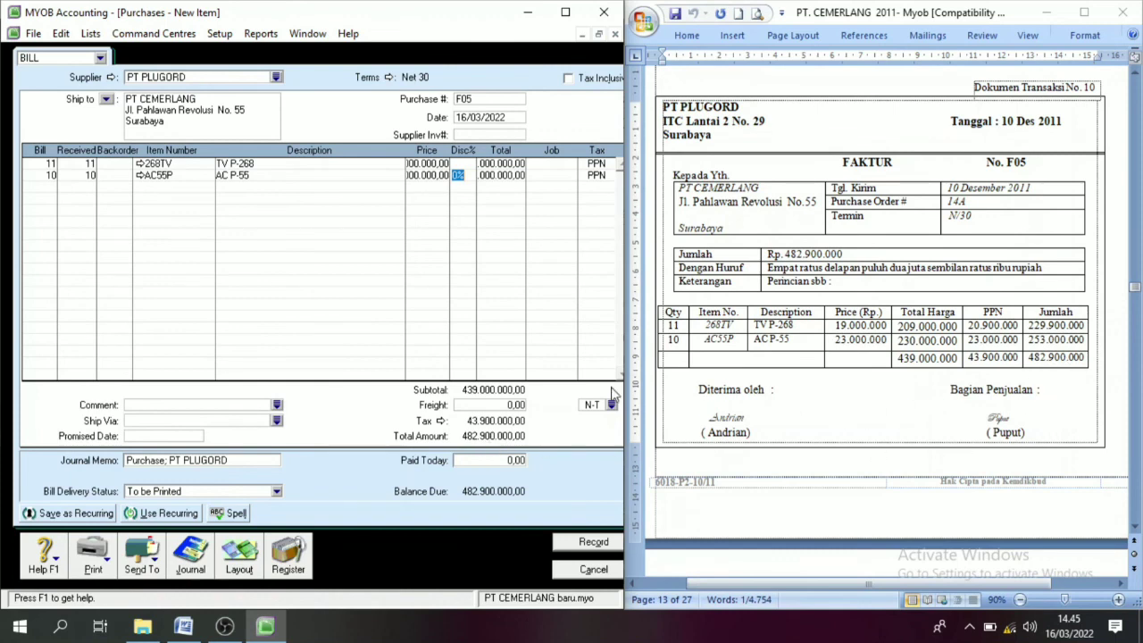
# - Record the PT PLUGORD purchase bill, declining the suggested tax code change, and close the purchase entry form
pyautogui.click(593, 541)
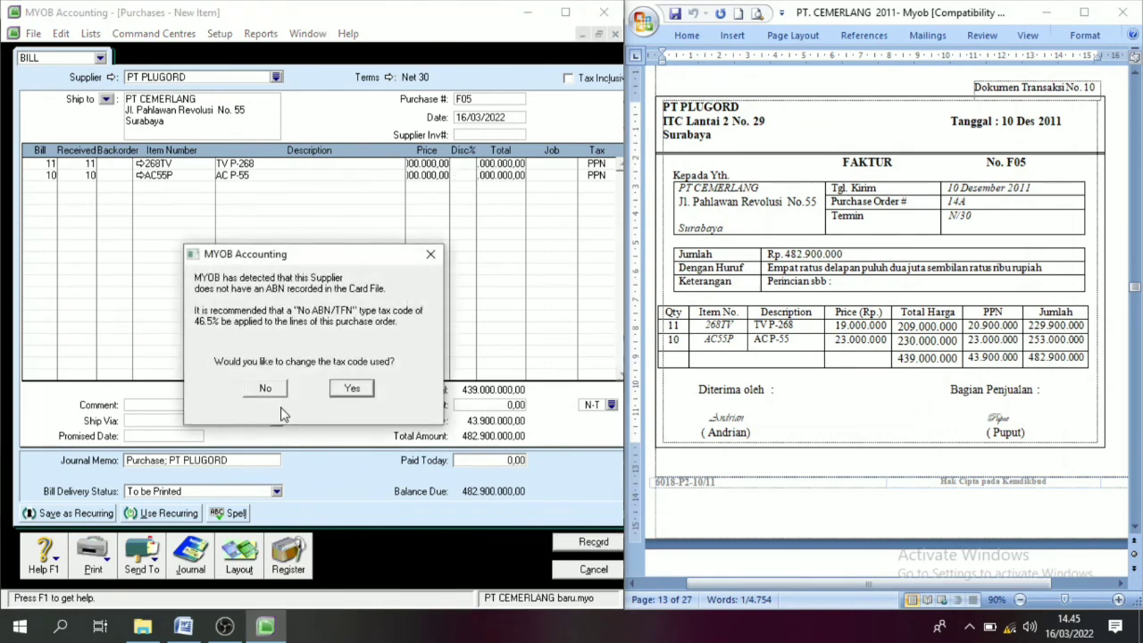
pyautogui.click(271, 390)
pyautogui.click(592, 570)
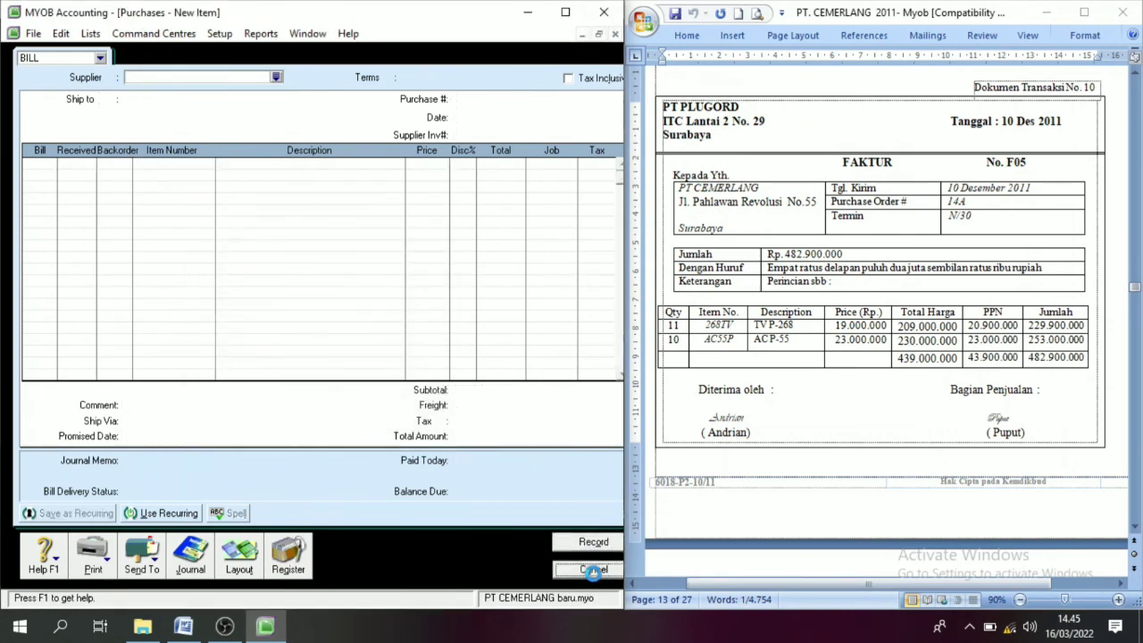
# - Bring Dokumen Transaksi No. 11, the PT PLUGORD credit note NK-1, into view in the Word source document
pyautogui.click(1135, 528)
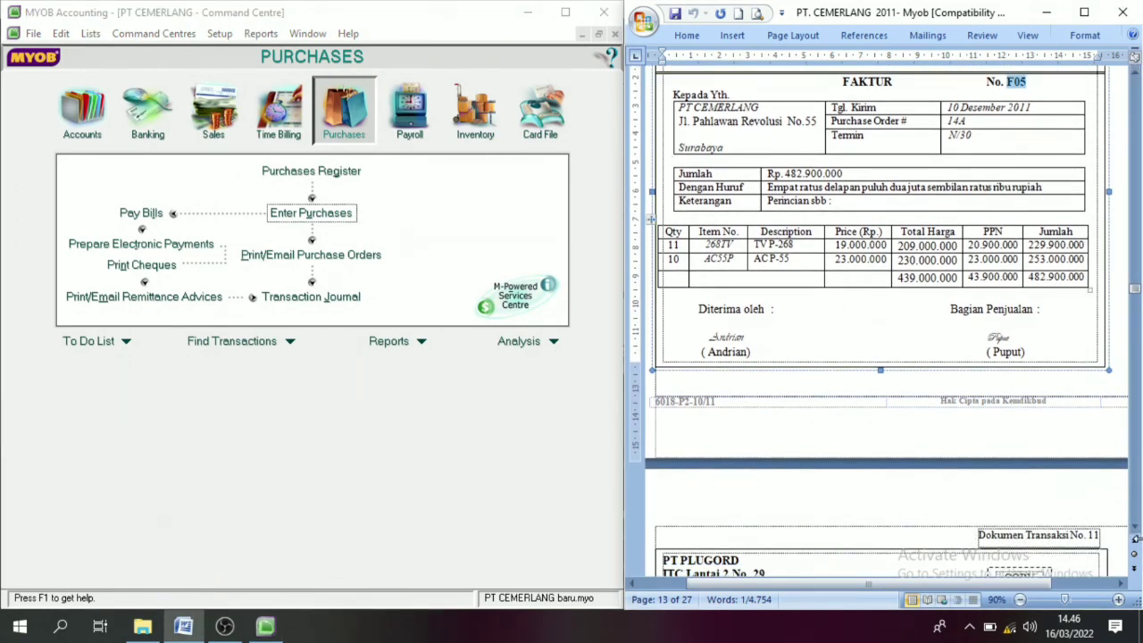
pyautogui.click(1135, 530)
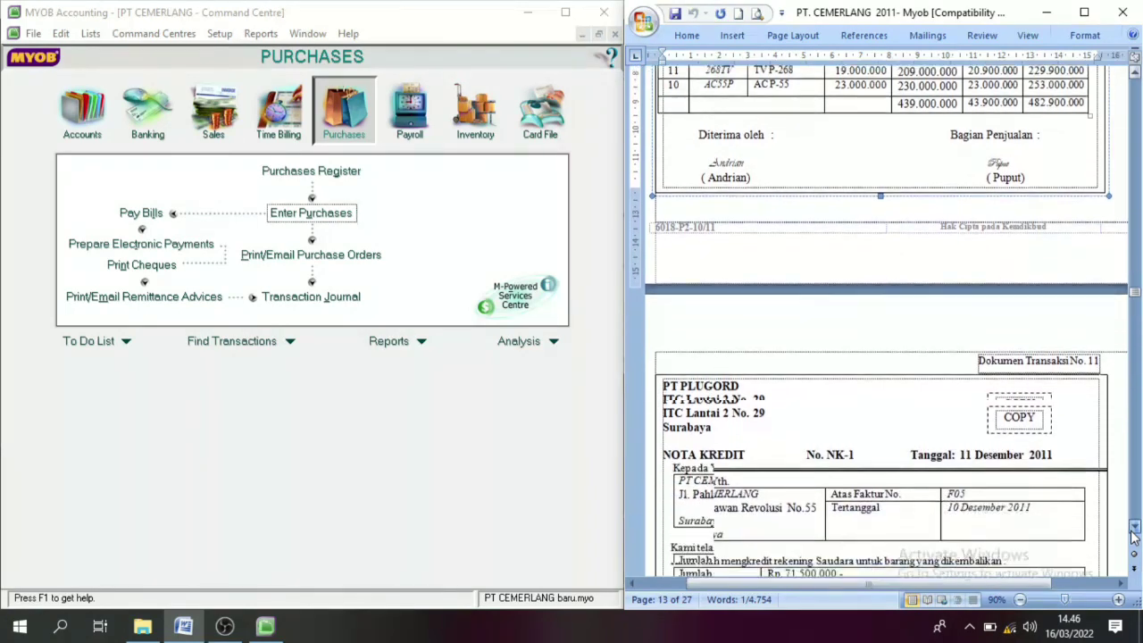
pyautogui.click(1135, 530)
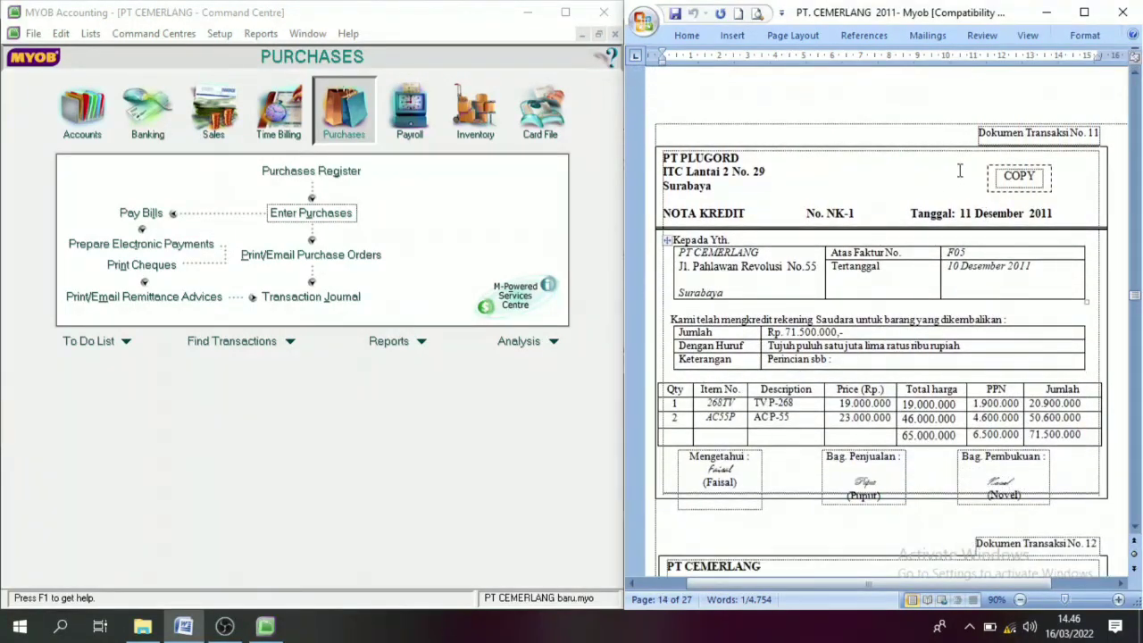